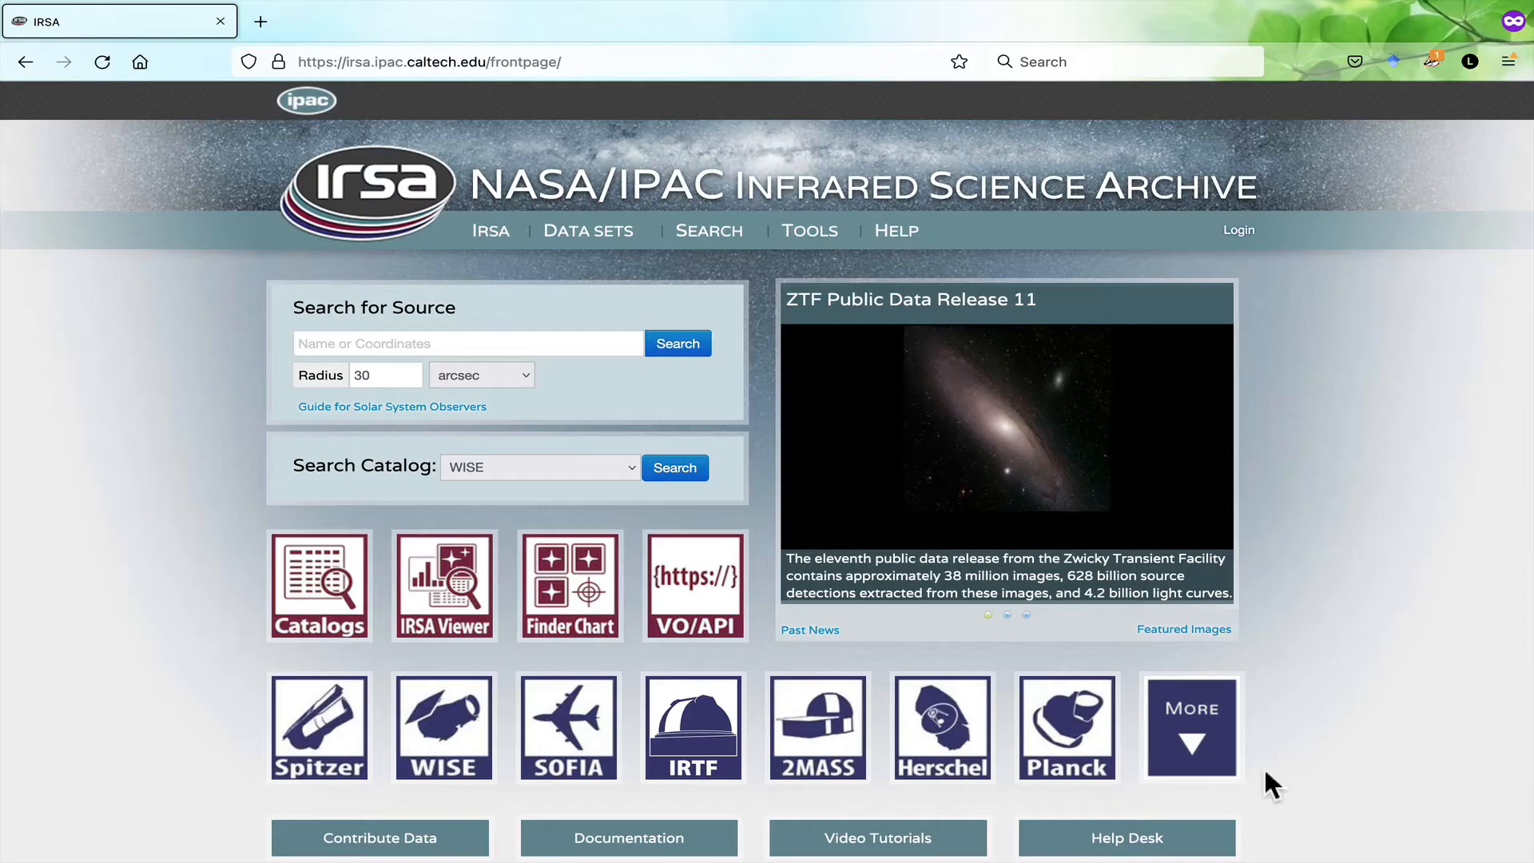
- View the Video Tutorials page and return to the IRSA front page
scroll(1163, 654, "down", 3)
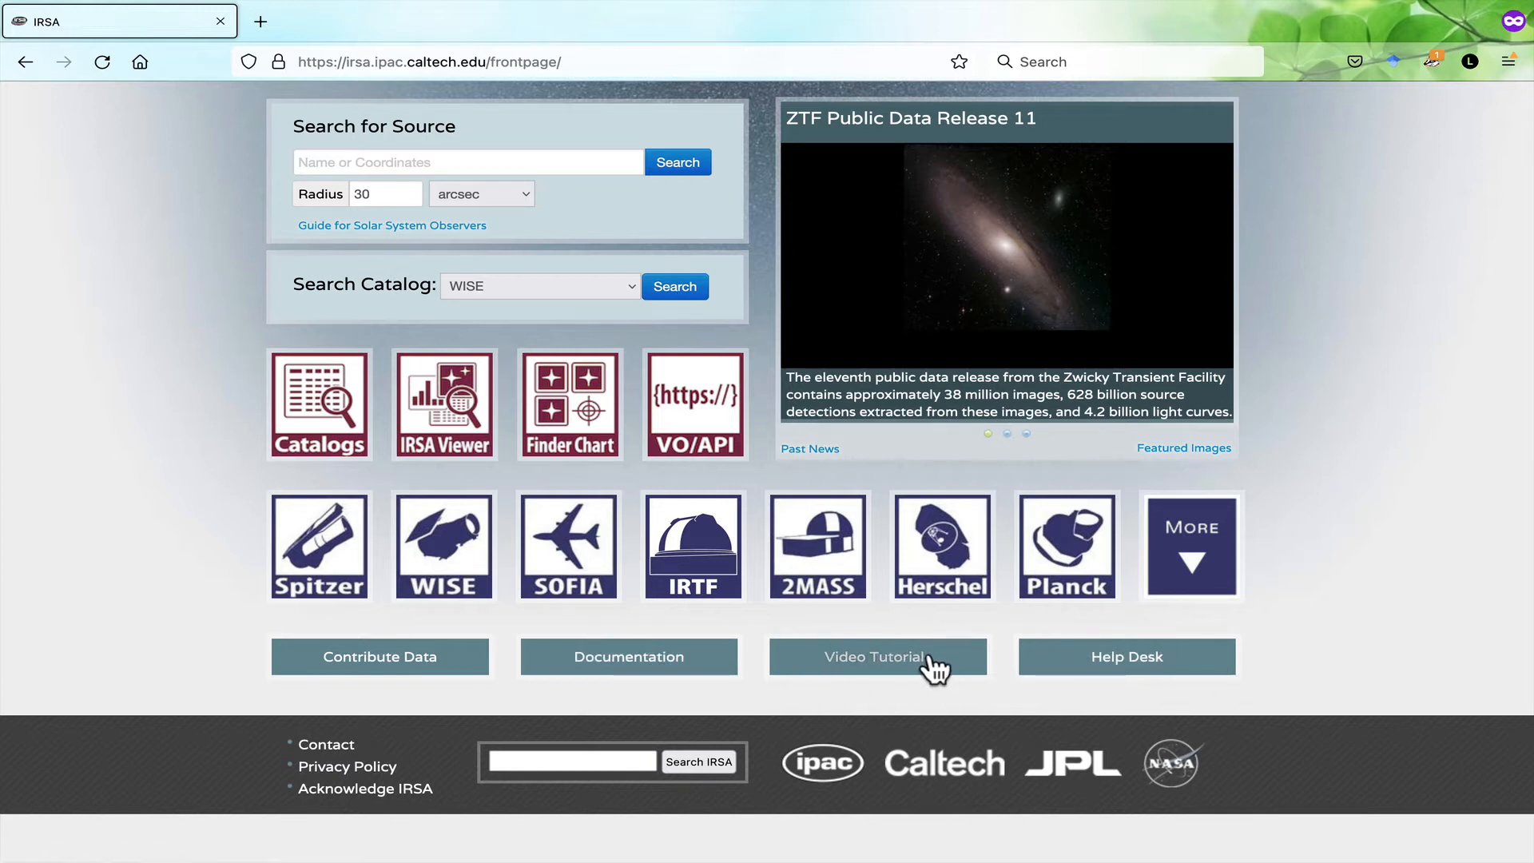
left_click(866, 670)
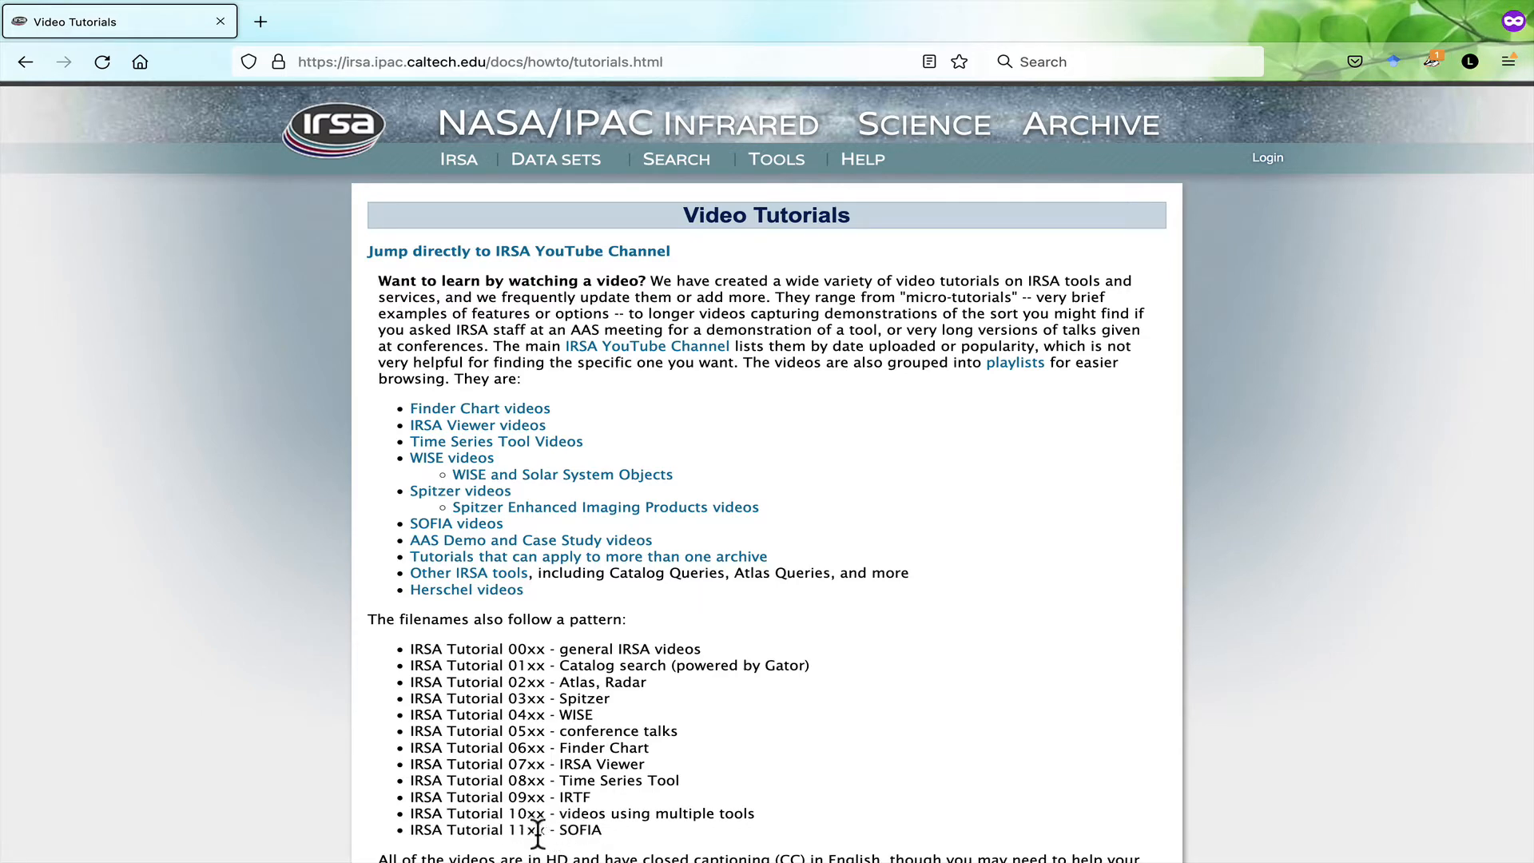
left_click(25, 62)
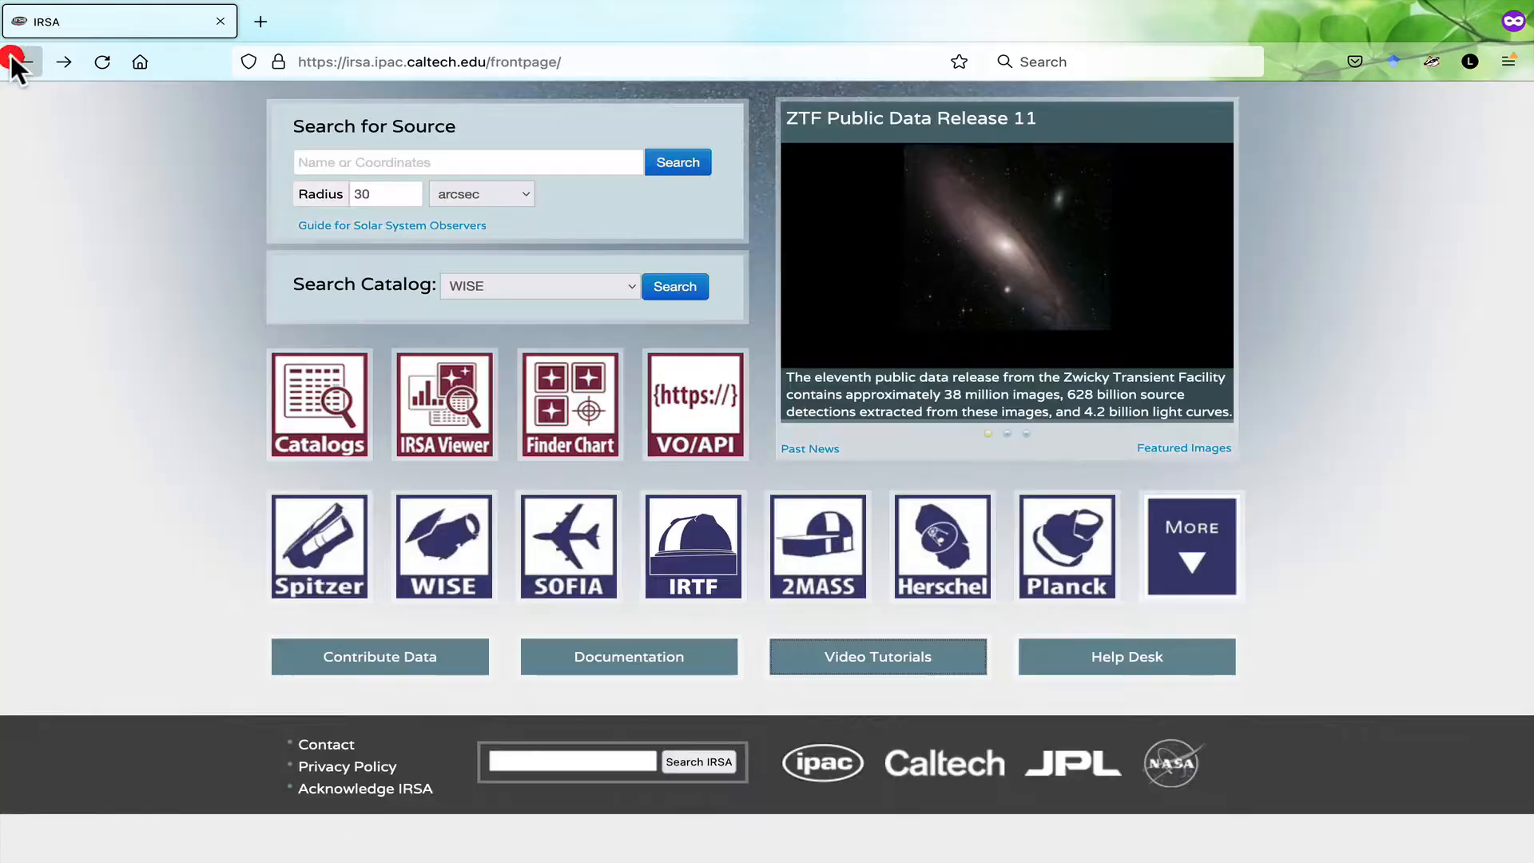
- Expand the front page's mission archive list to show the additional missions
left_click(1163, 538)
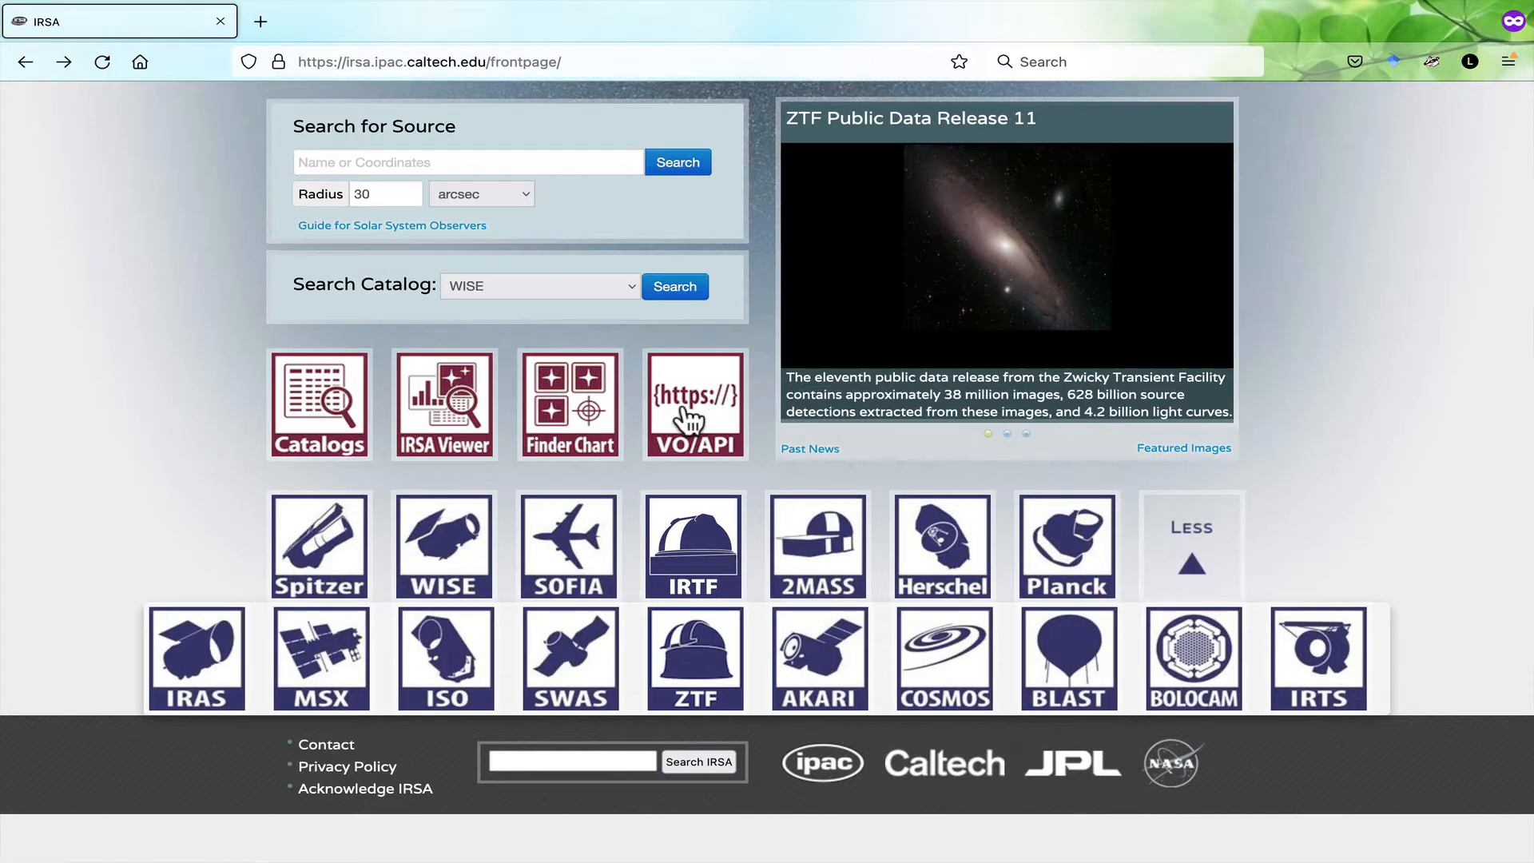
scroll(83, 296, "up", 3)
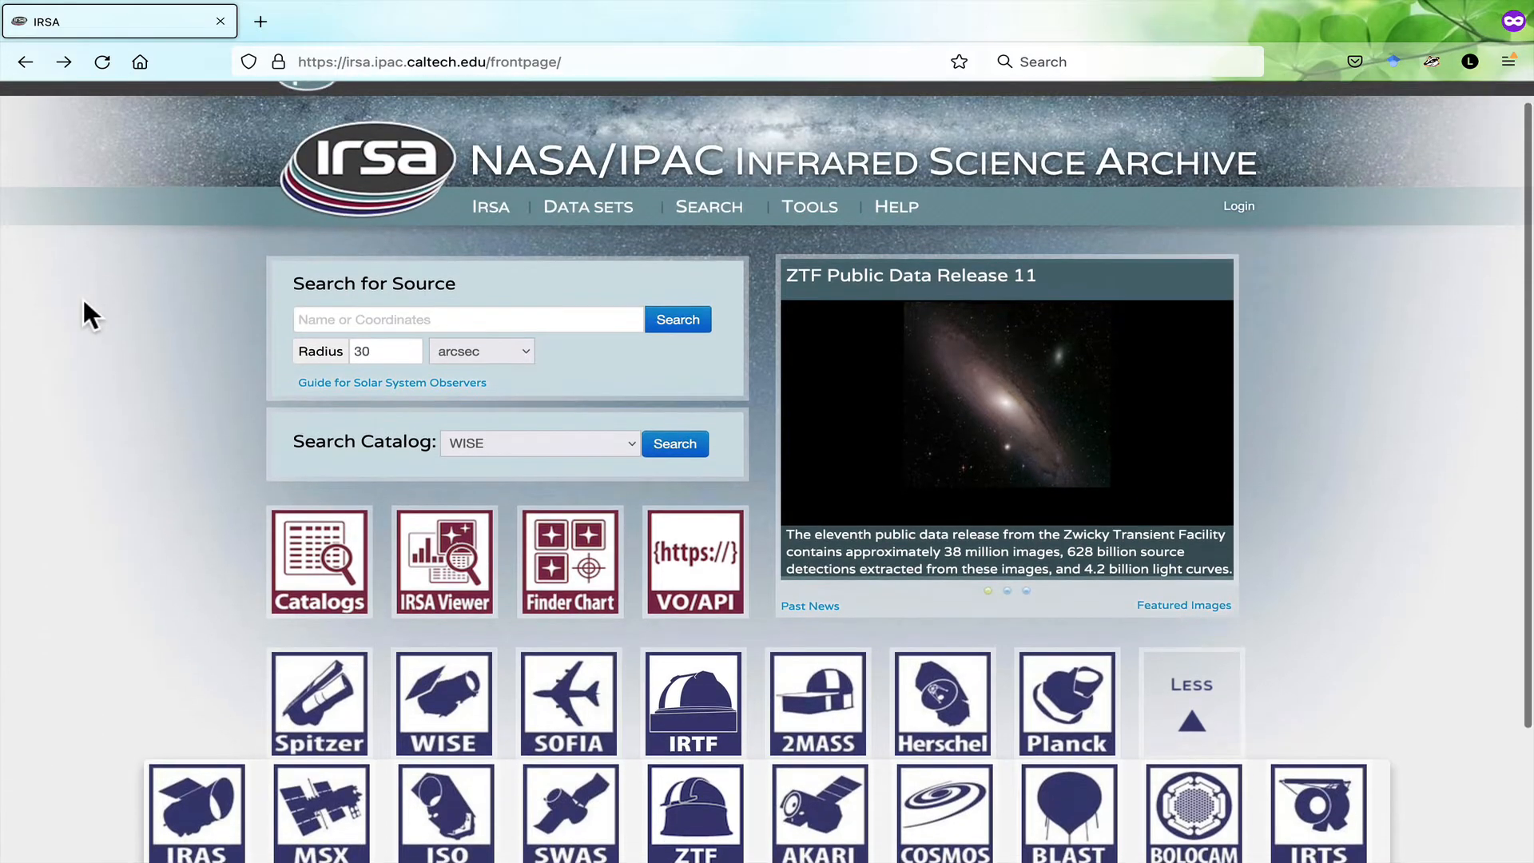
- Run a source search for HD555 from the IRSA front page
left_click(387, 324)
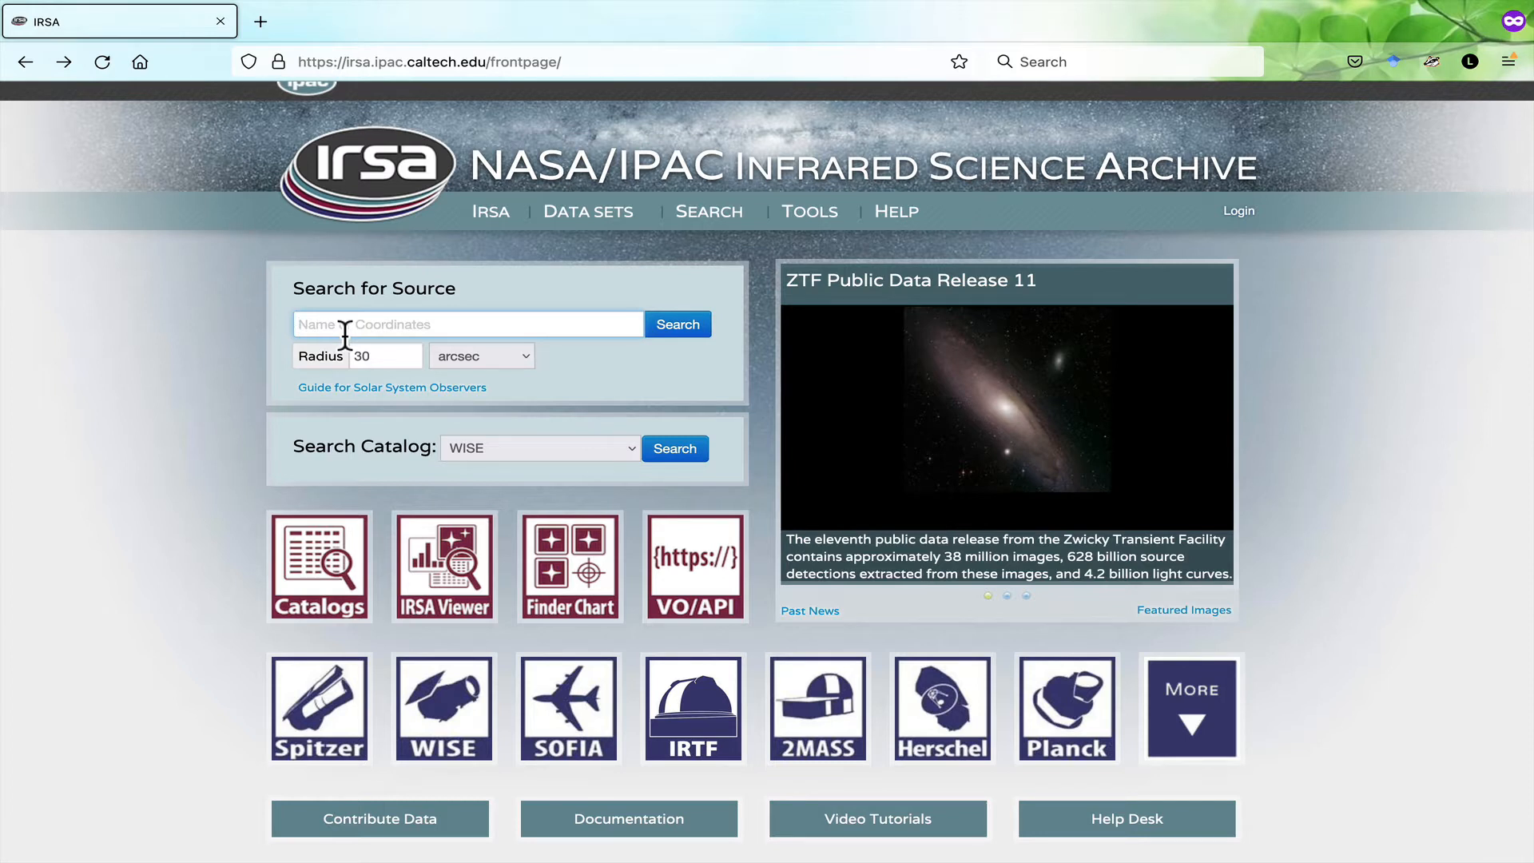
type("HD")
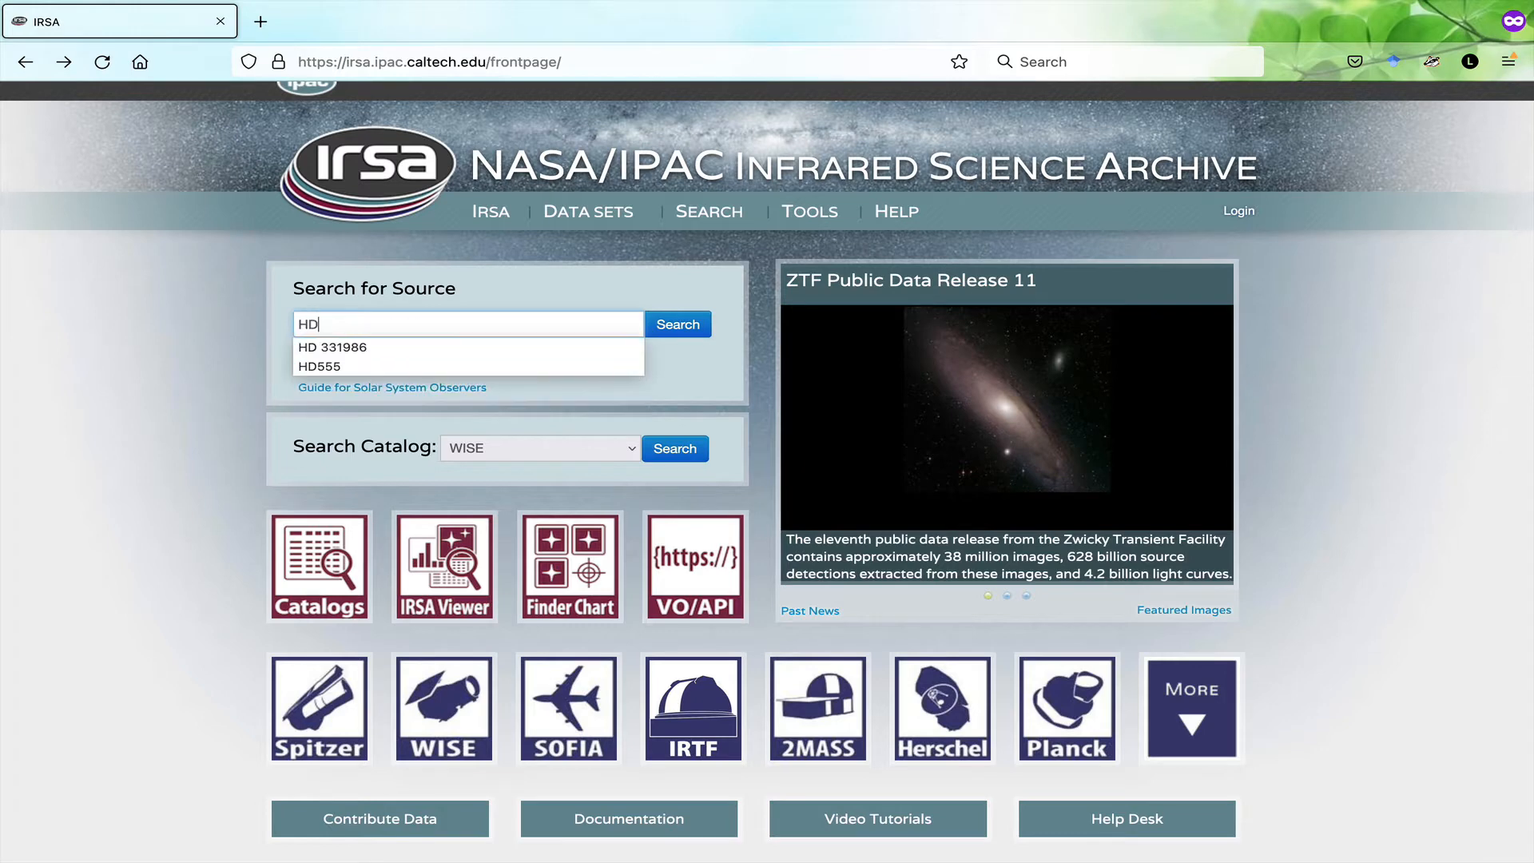
type("555")
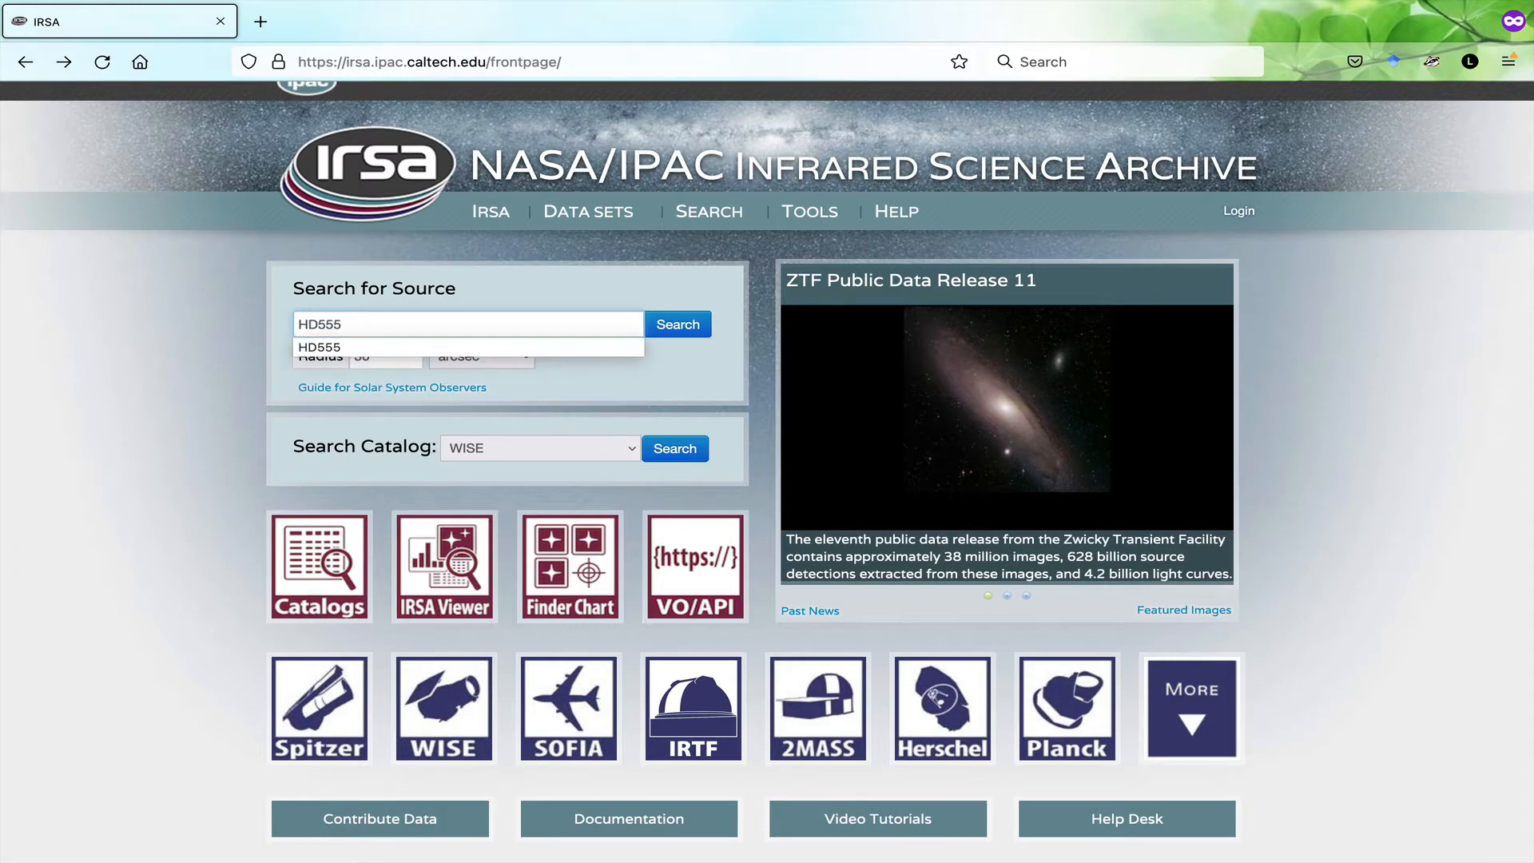
left_click(689, 327)
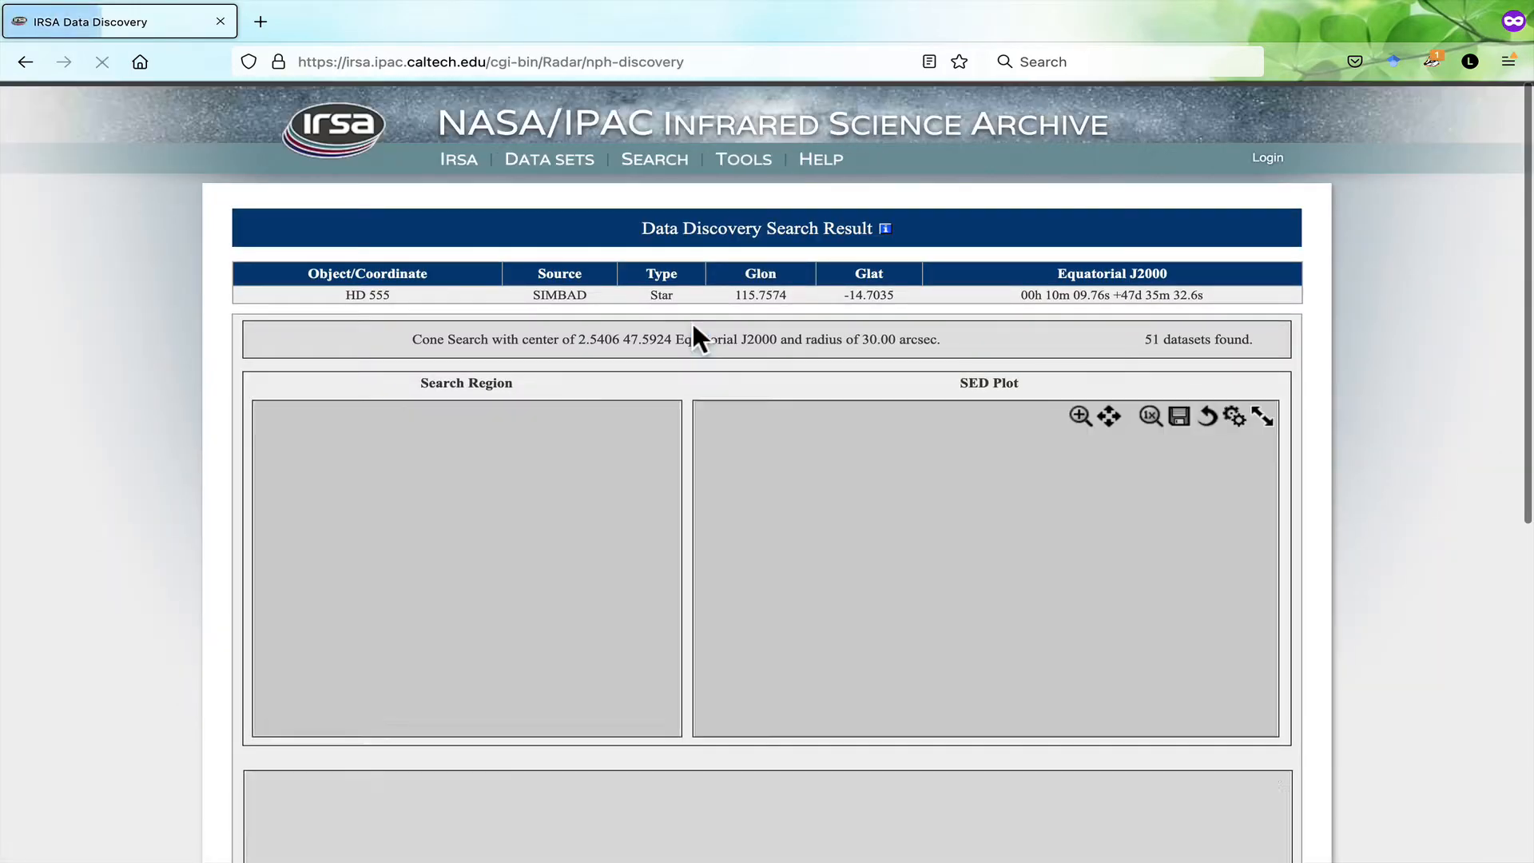
- Examine the search region image, SED plot and VizieR SED table, and return to the Matching Data Sets table
scroll(1459, 519, "down", 1)
scroll(1466, 537, "down", 1)
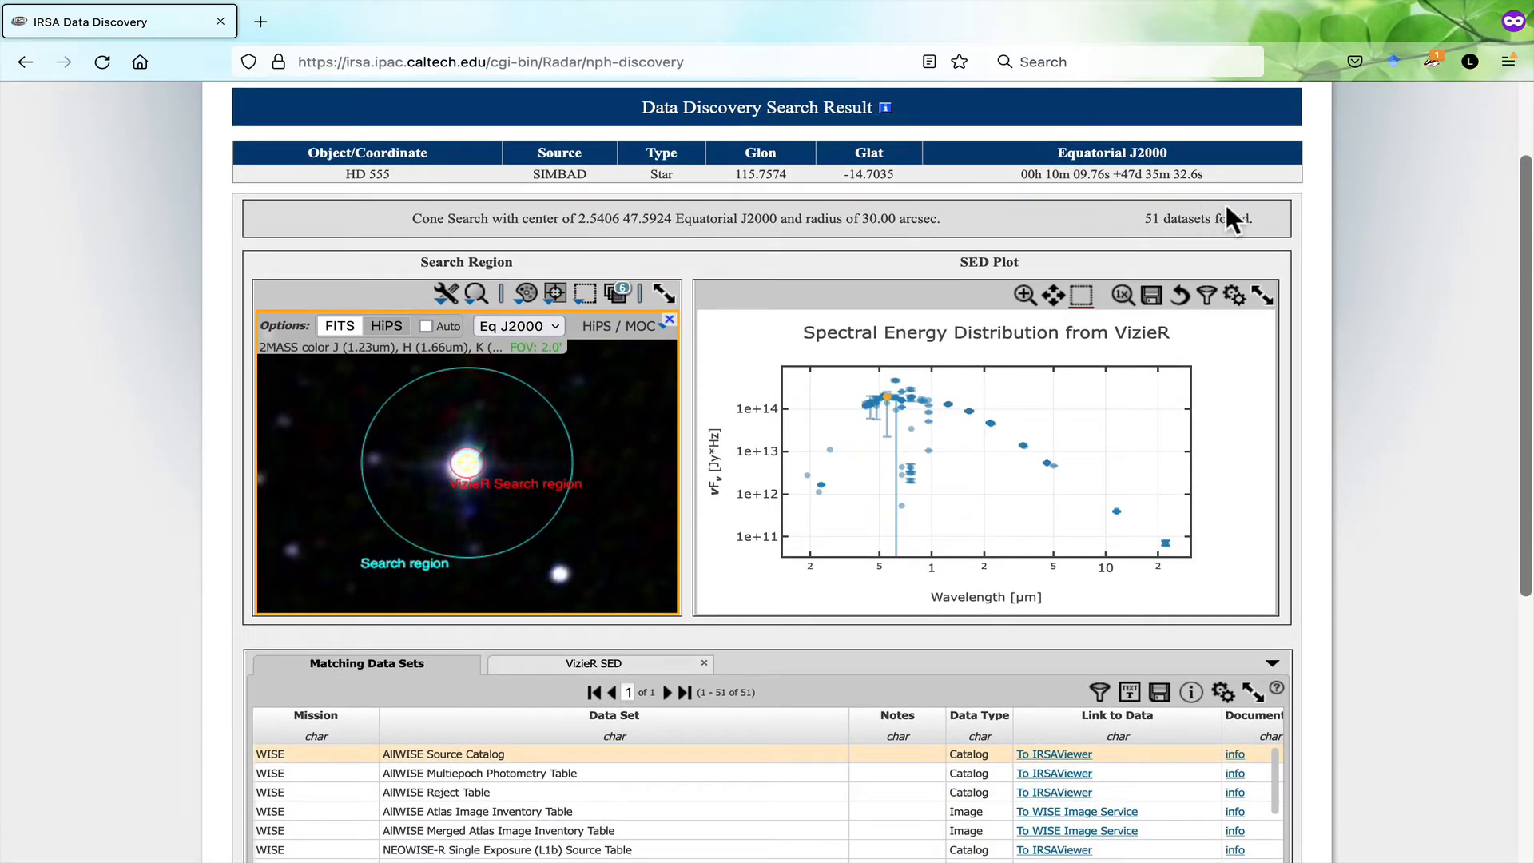
scroll(1398, 328, "down", 3)
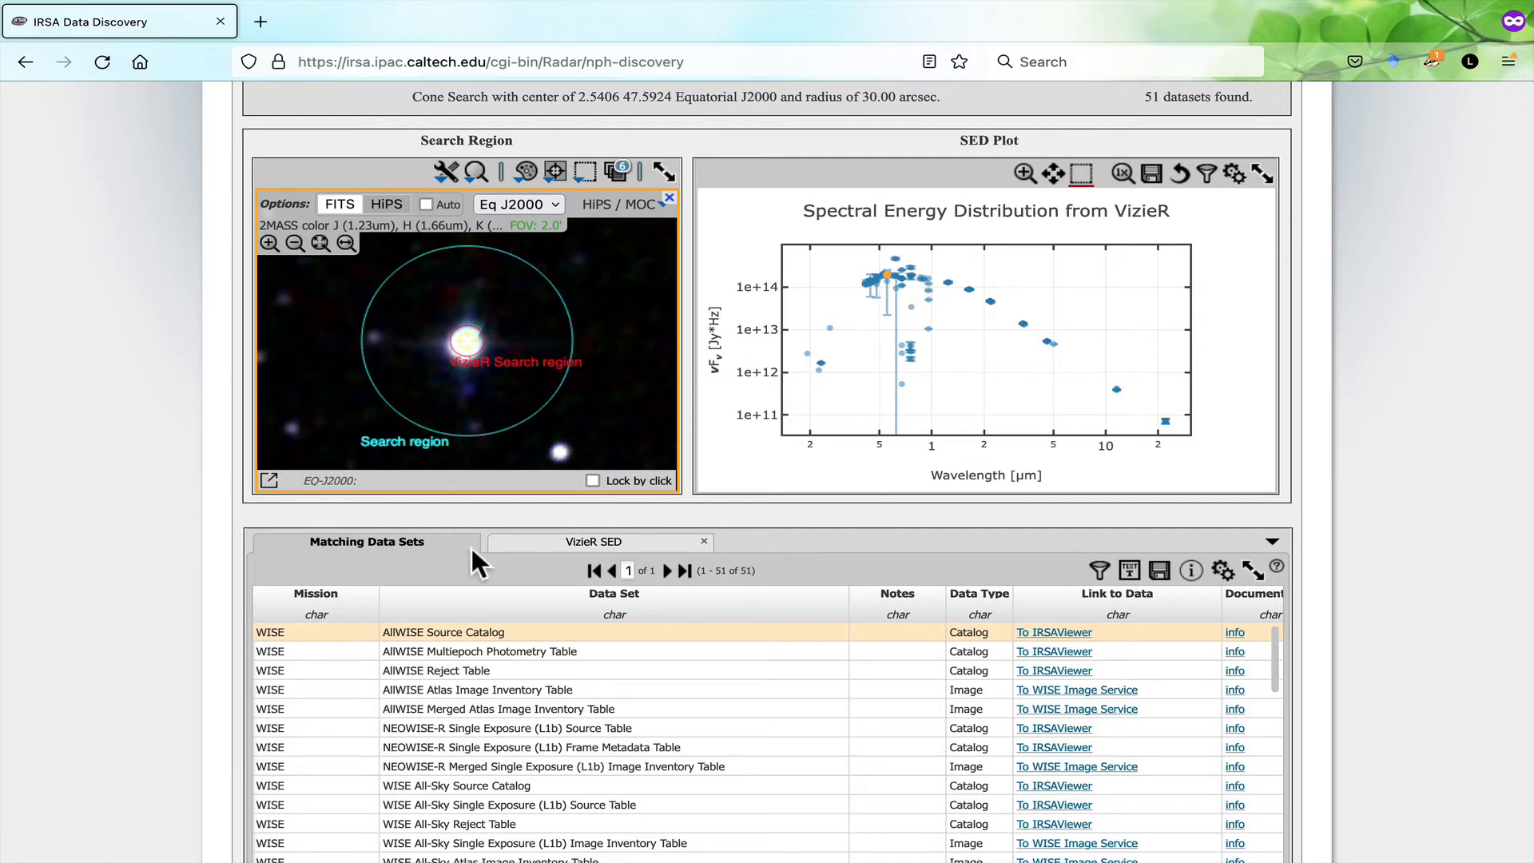
left_click(579, 541)
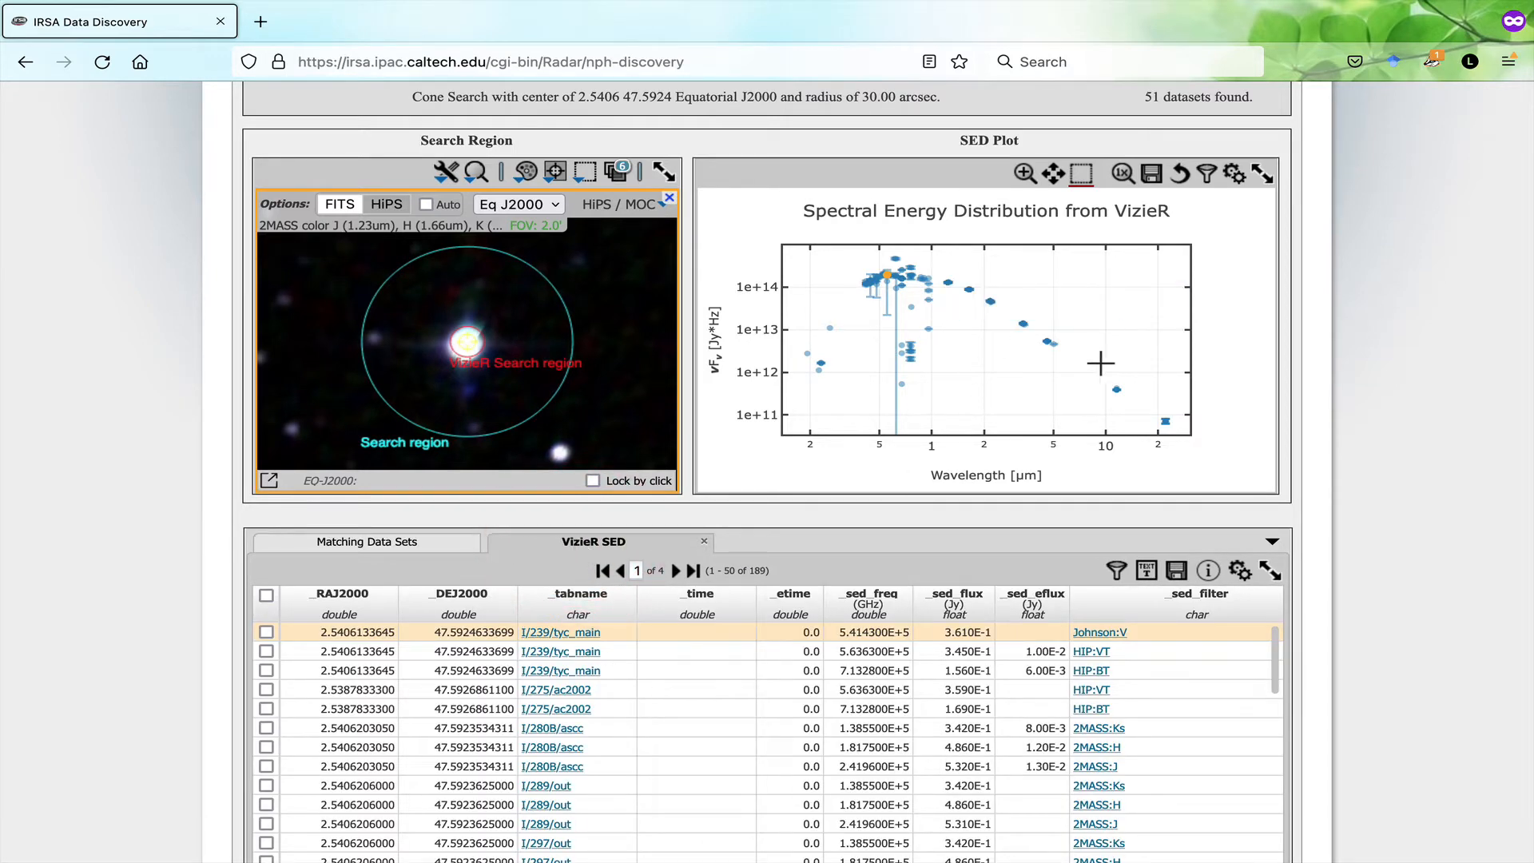
left_click(398, 543)
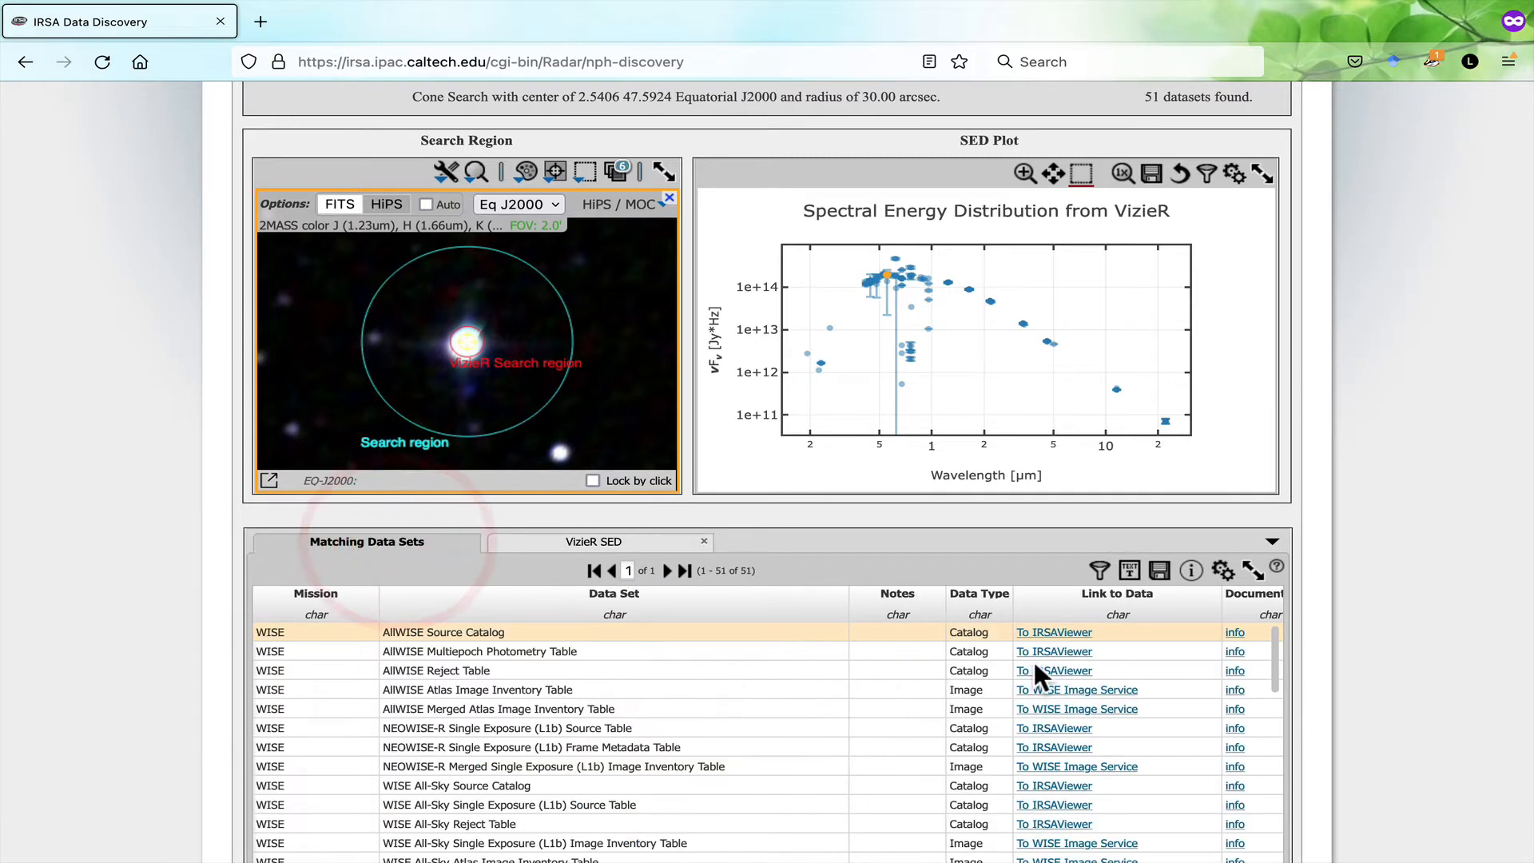
- Filter the Matching Data Sets table to the Image data type, and clear the filter
scroll(1413, 663, "down", 2)
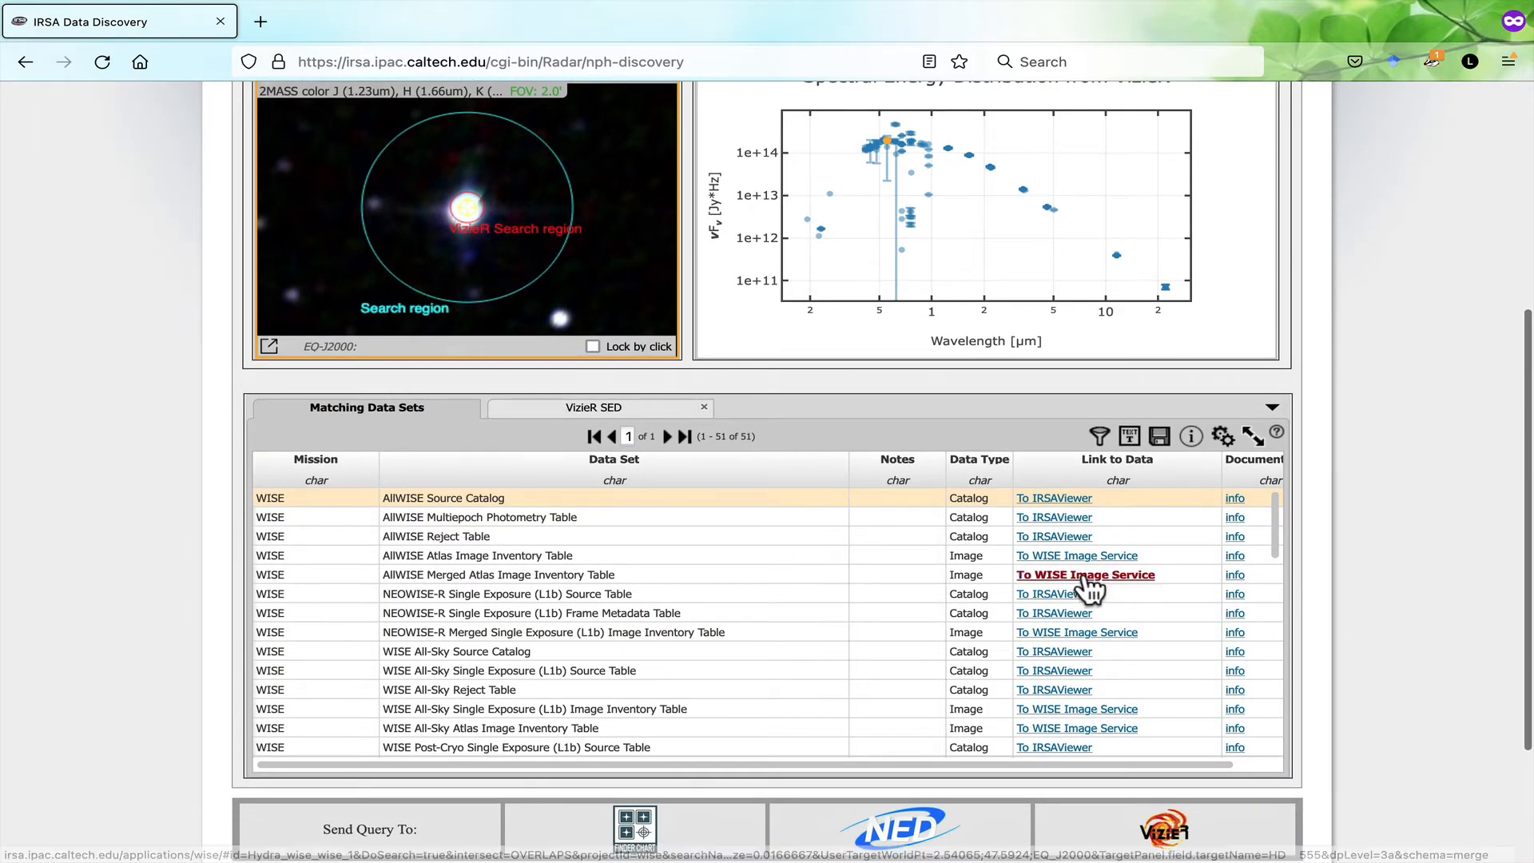
left_click(1103, 437)
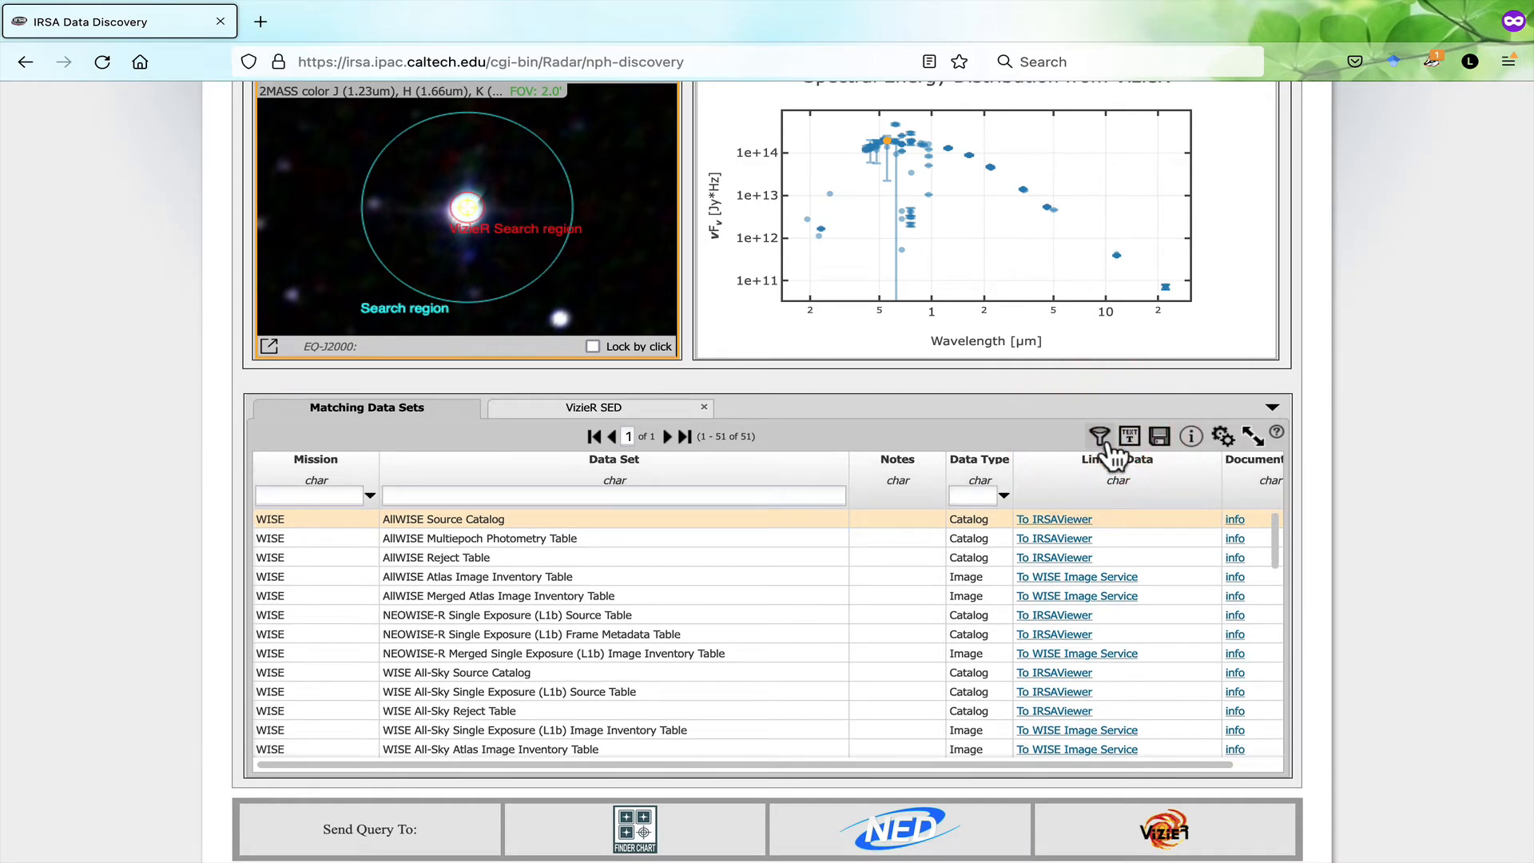
left_click(1003, 495)
left_click(1014, 550)
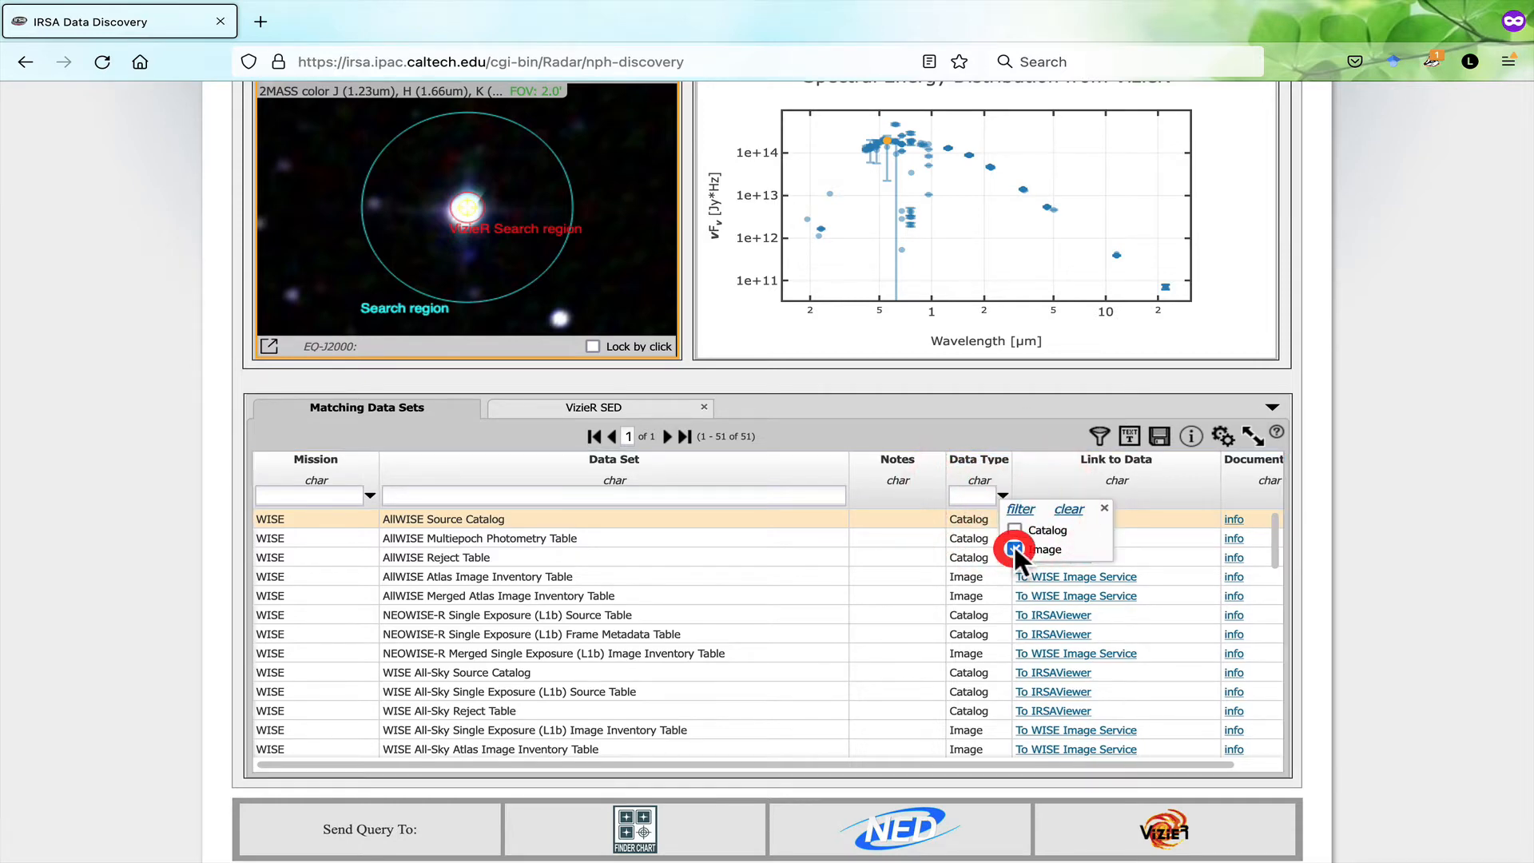
left_click(1021, 508)
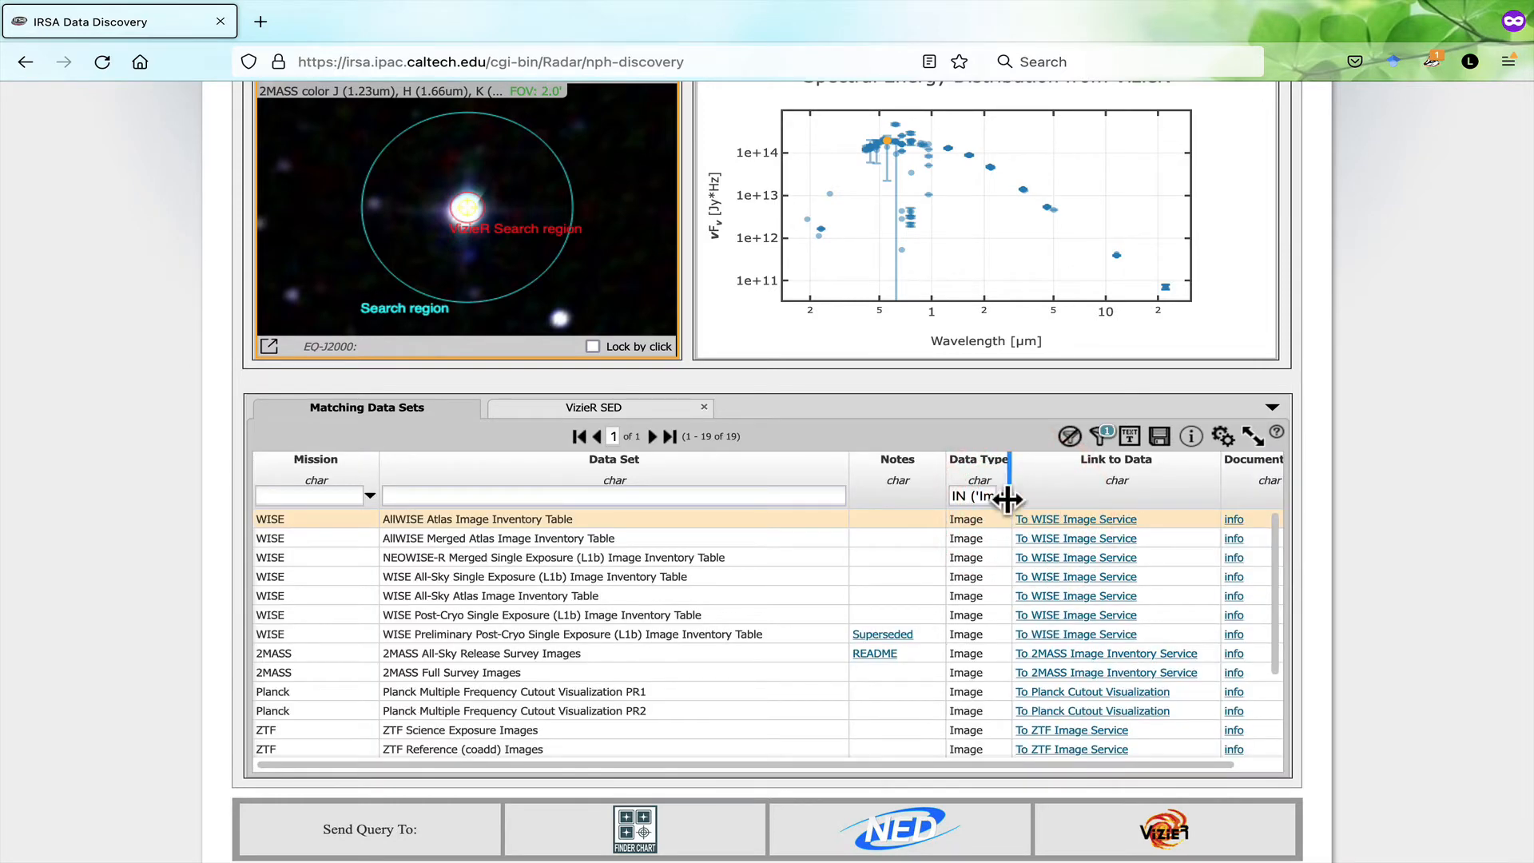
left_click(1067, 436)
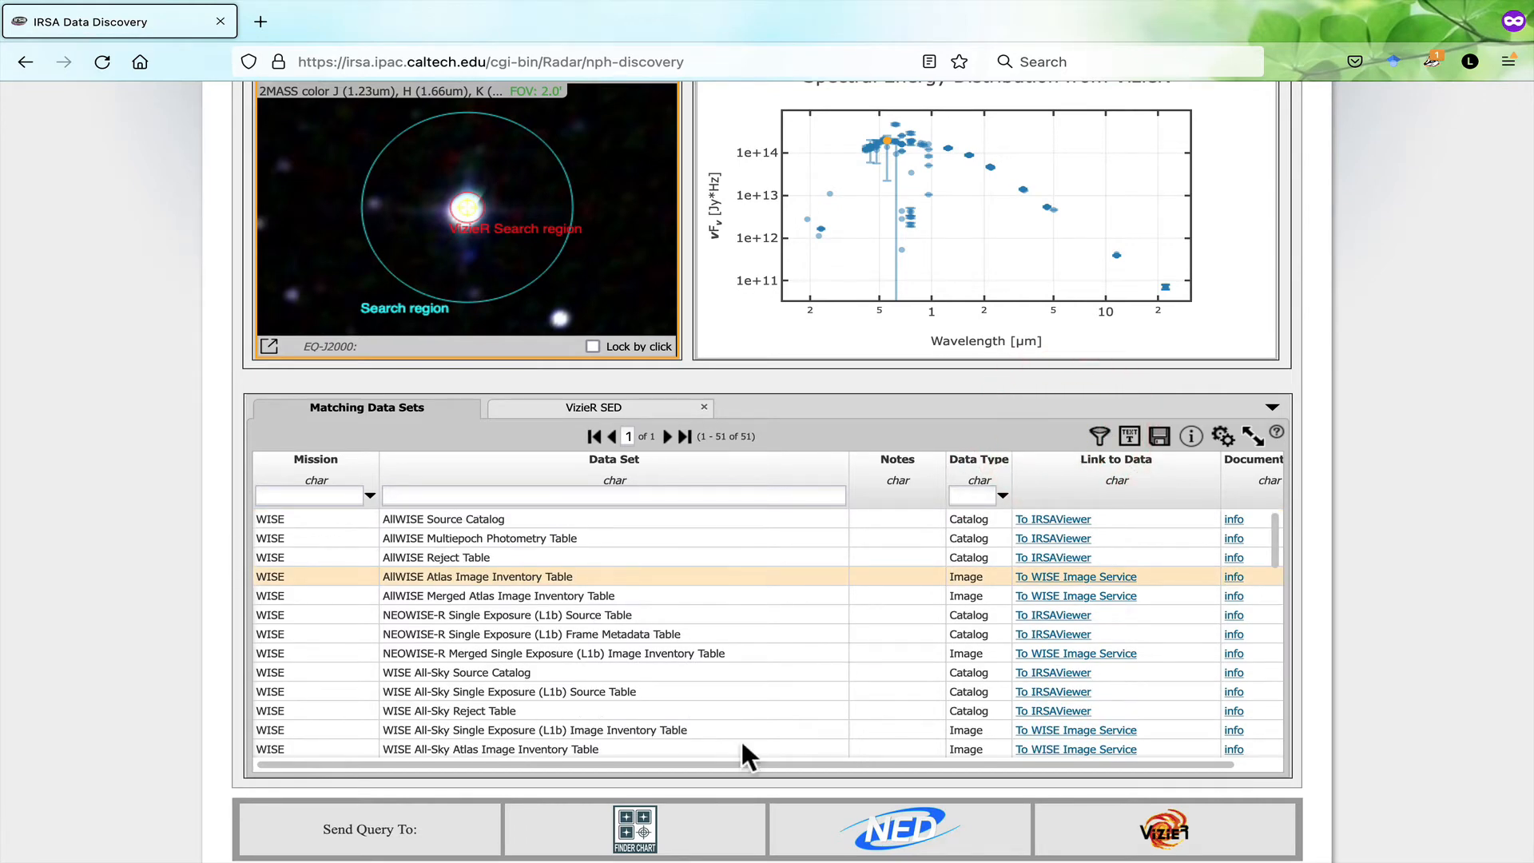
- Sort the matching data sets by mission in ascending order, look through them, and restore the original order
left_click(319, 467)
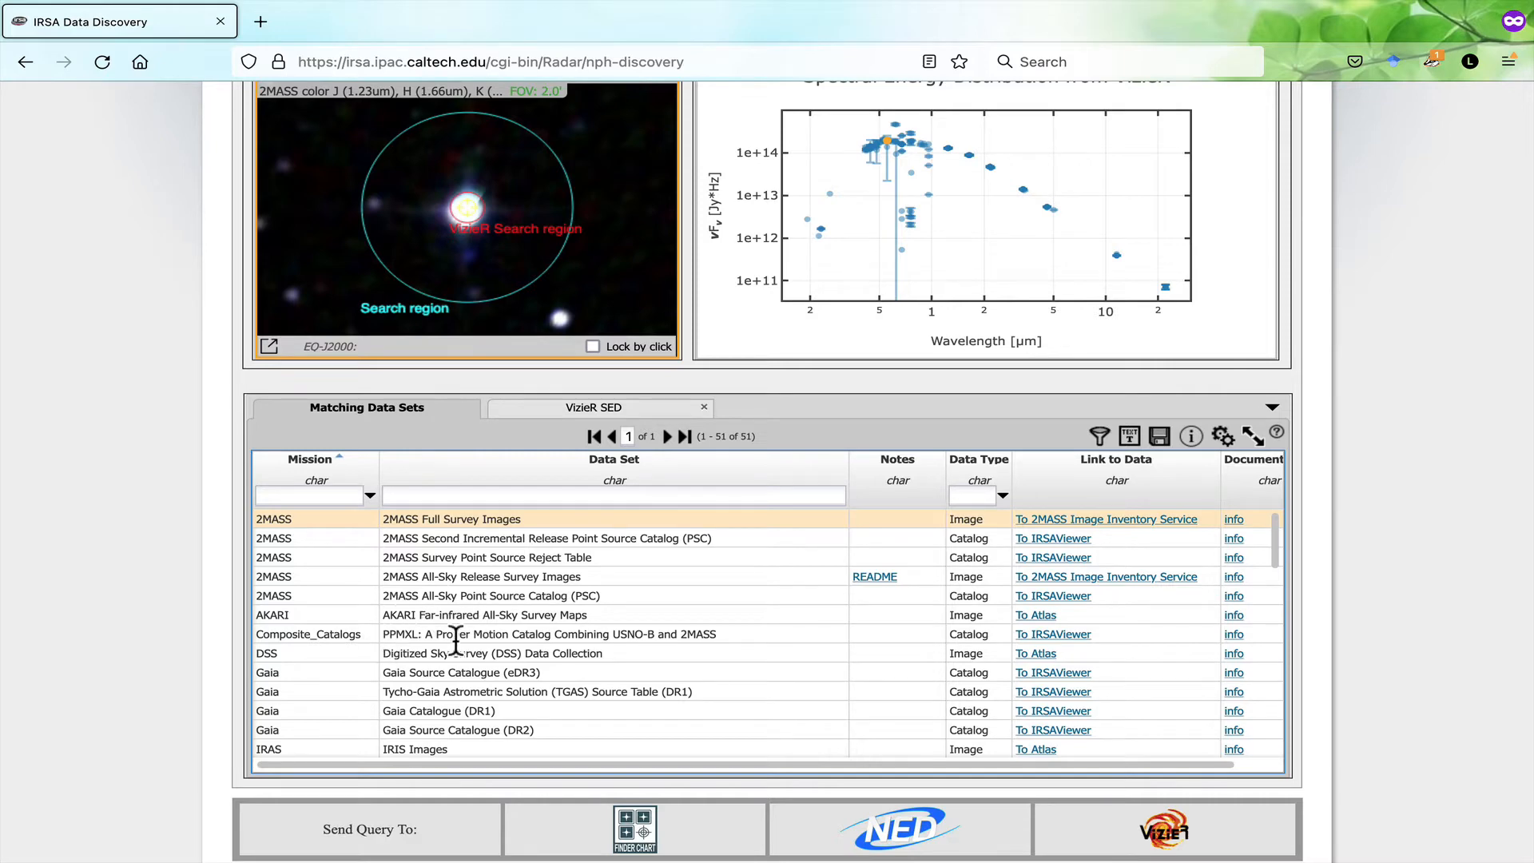
scroll(503, 655, "down", 2)
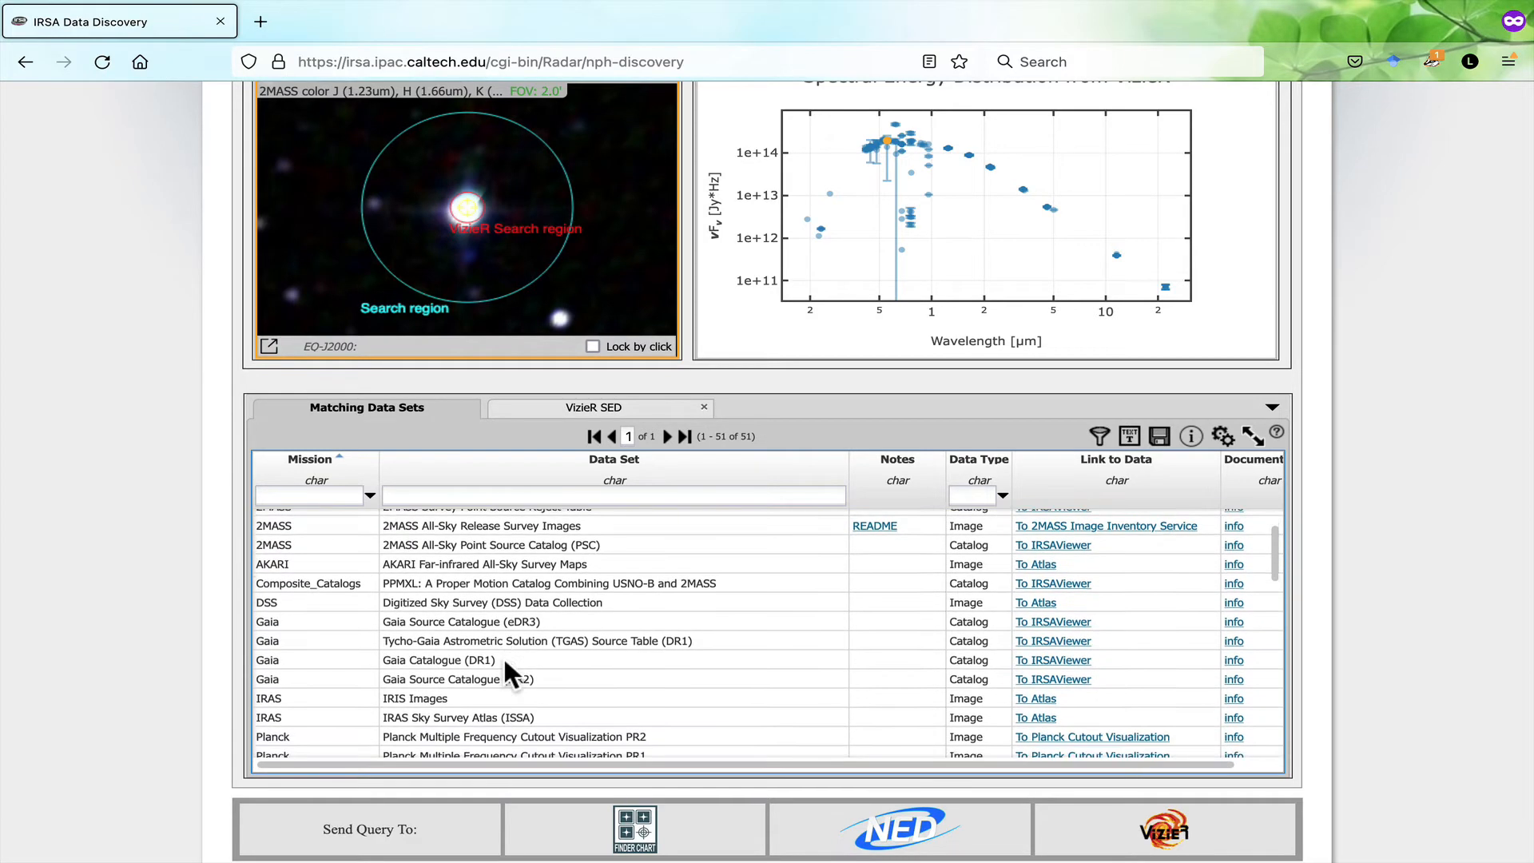
scroll(505, 659, "up", 2)
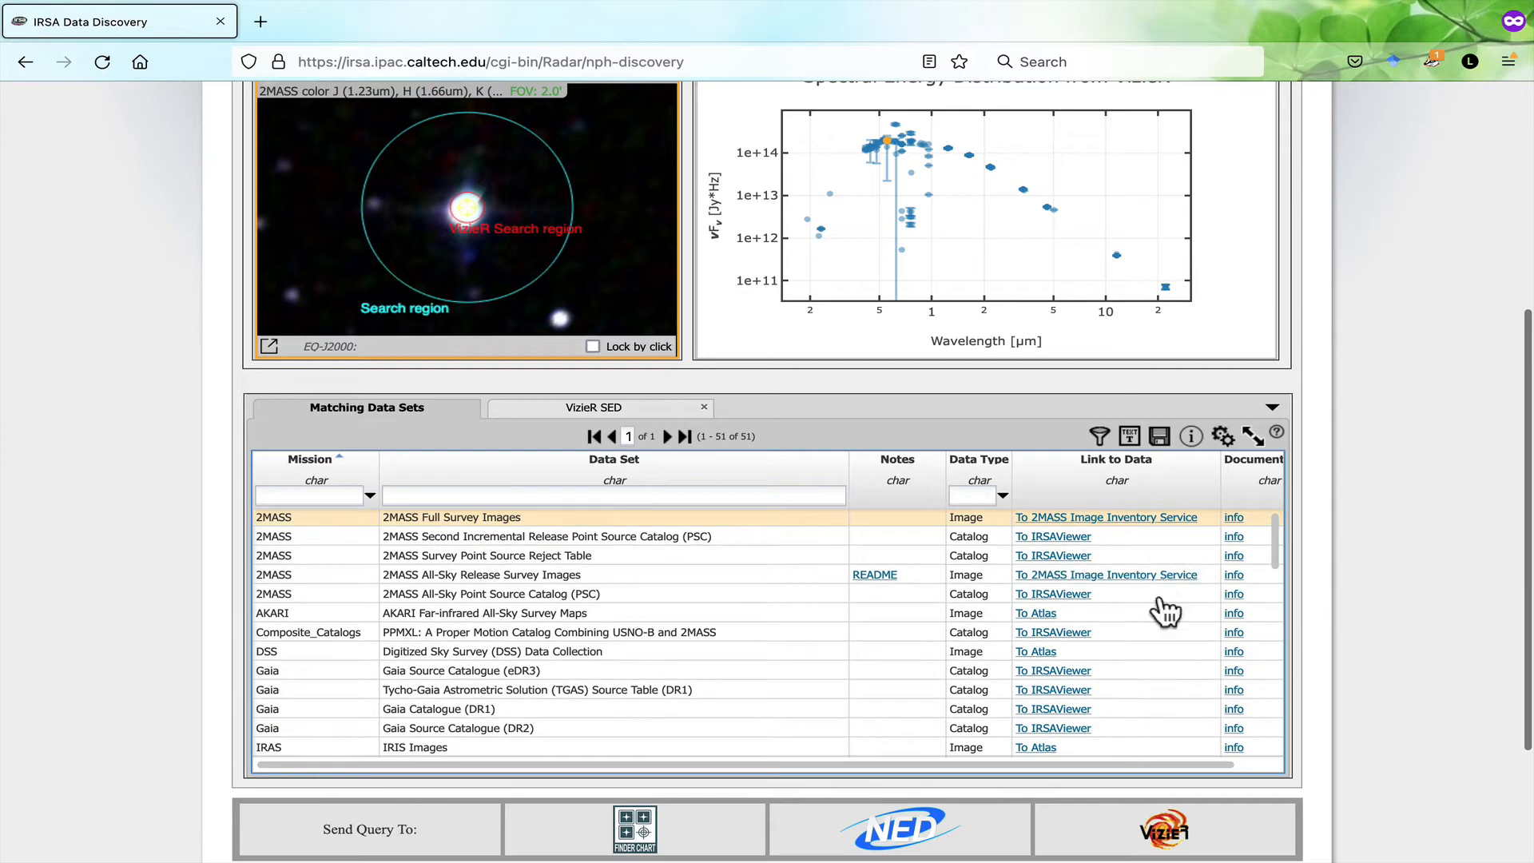
scroll(1157, 636, "up", 1)
scroll(1157, 636, "down", 2)
scroll(1358, 661, "down", 3)
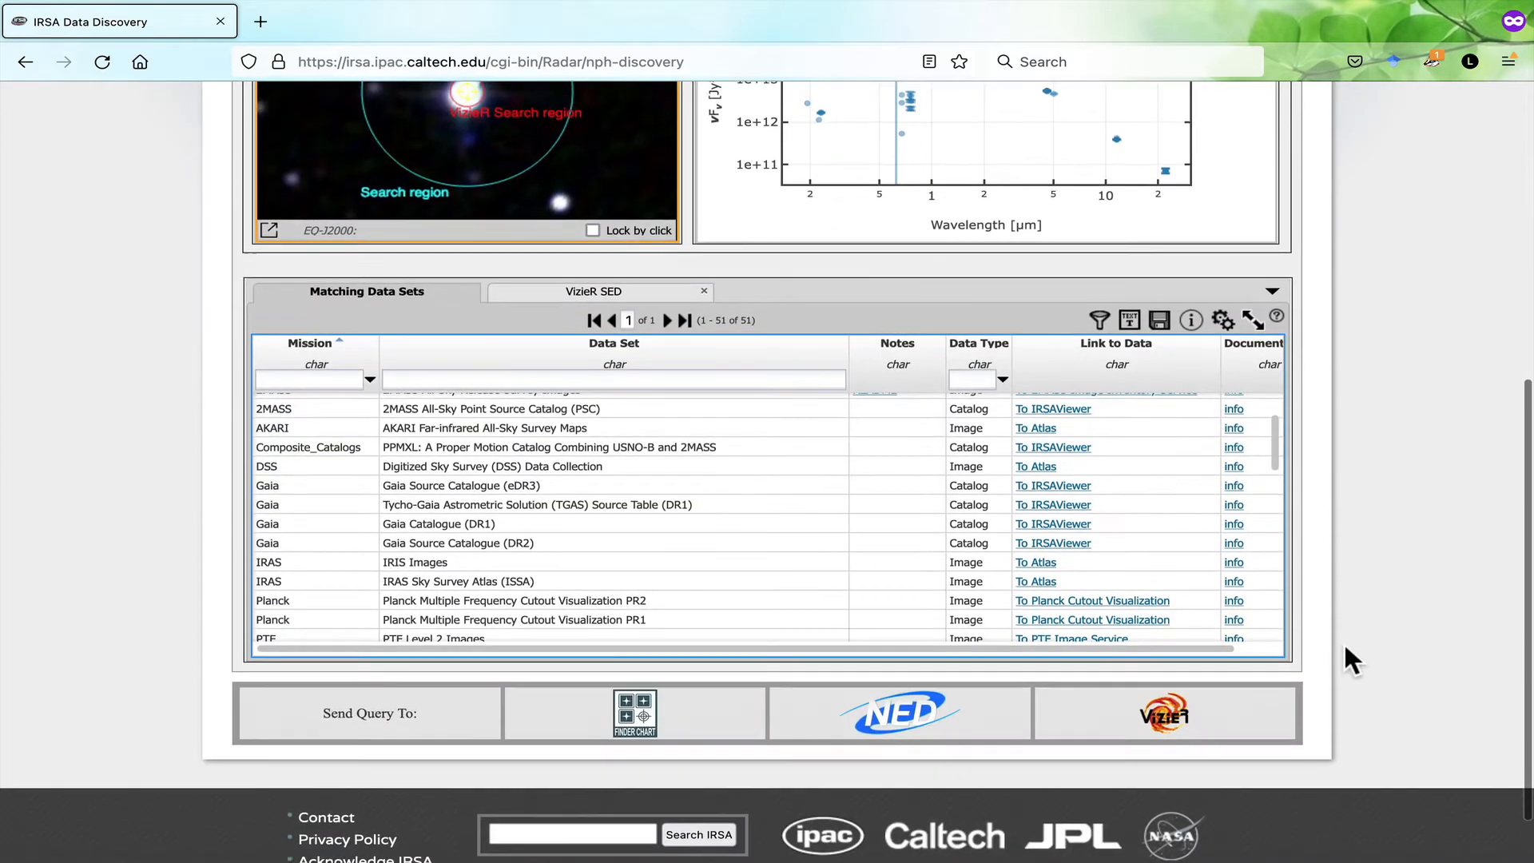
scroll(1140, 494, "up", 2)
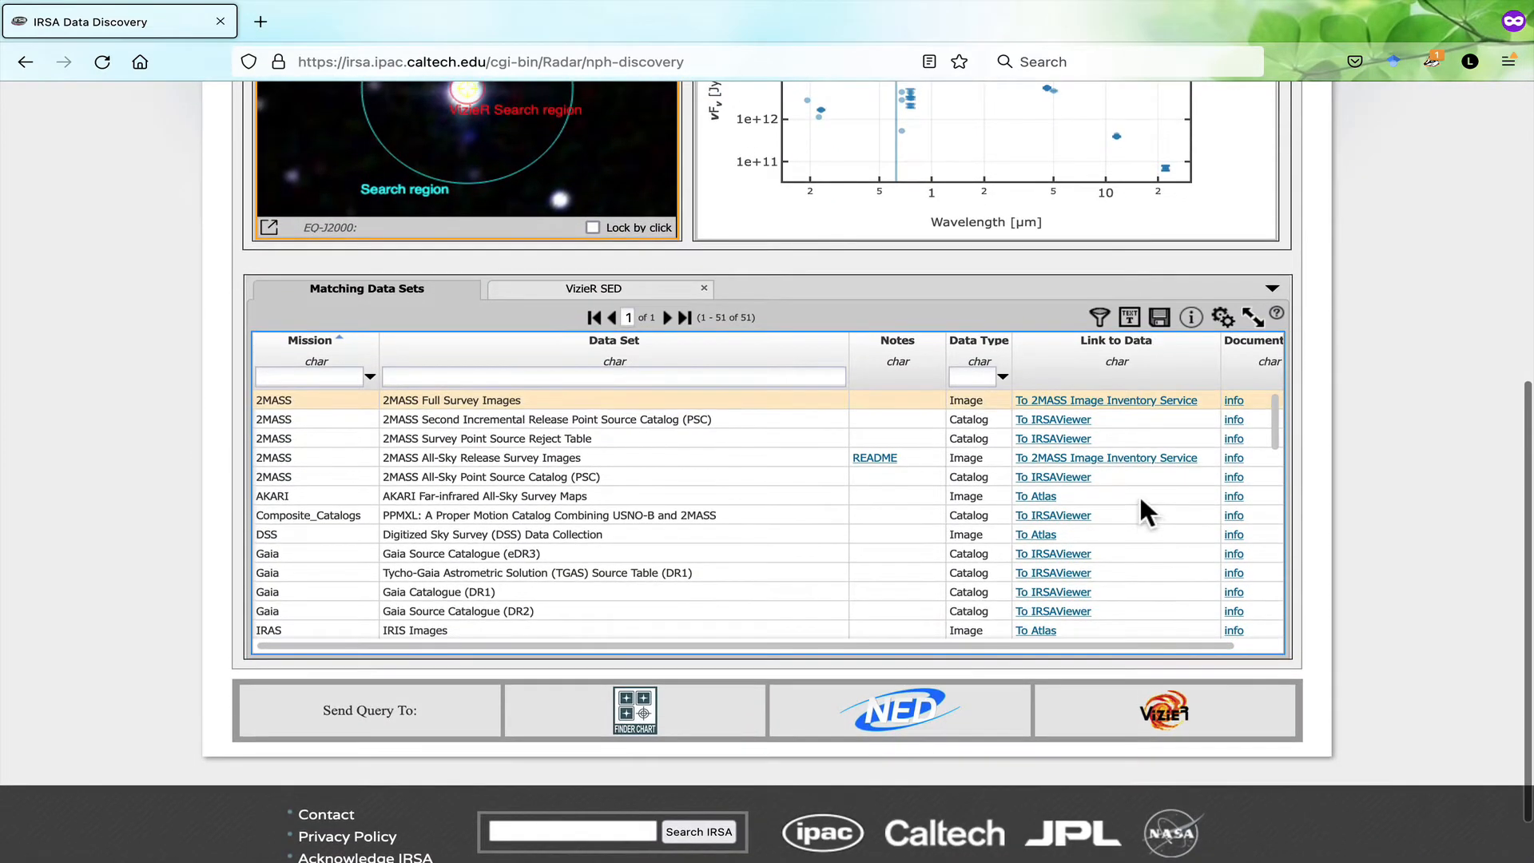
left_click(326, 344)
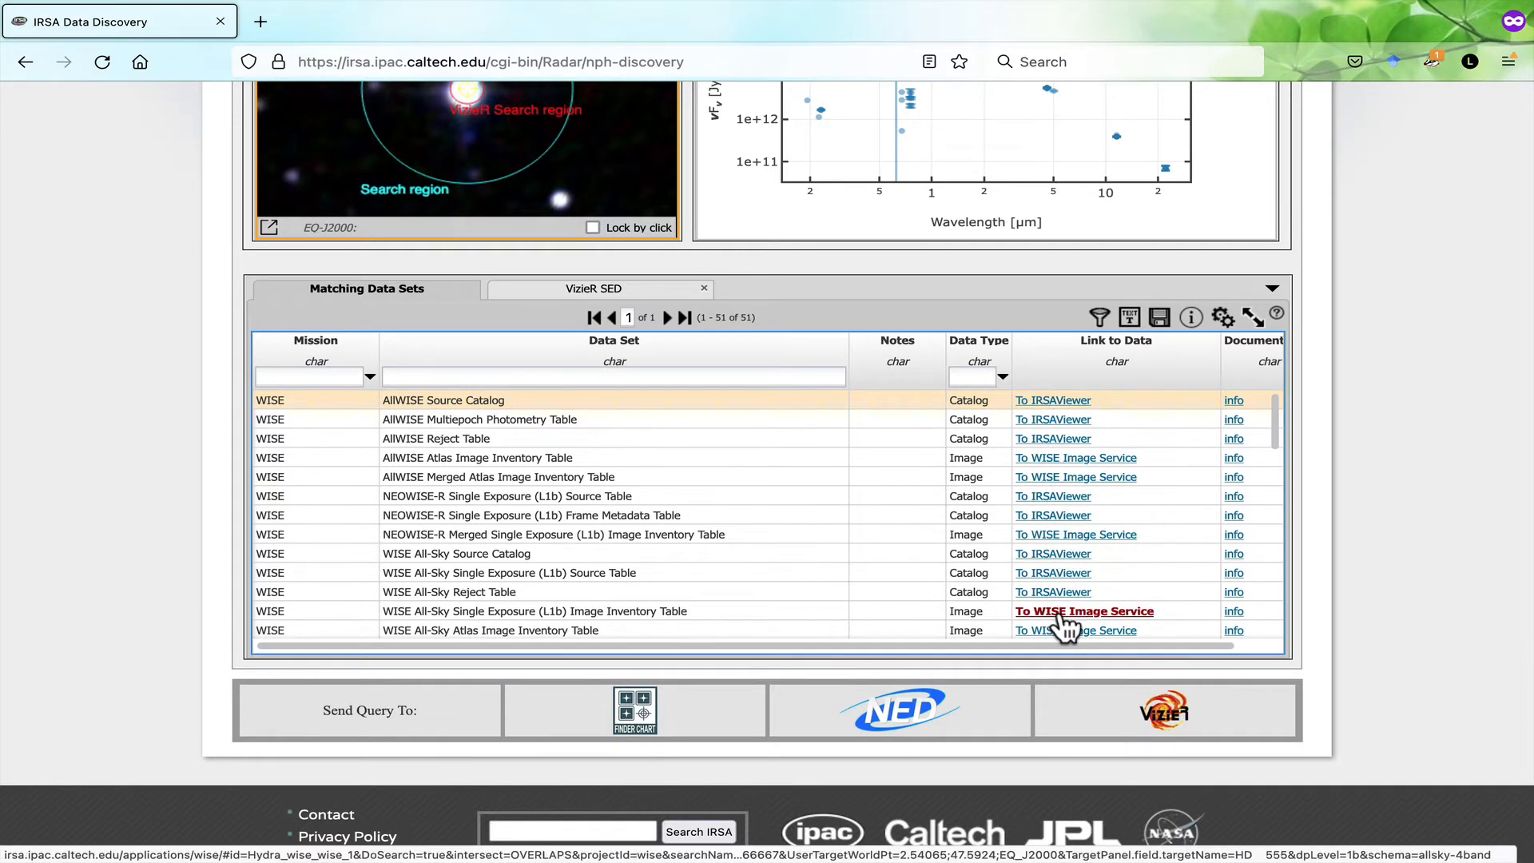
- Open the ZTF Science Exposure Images data set in the ZTF Image Service
scroll(1072, 540, "down", 10)
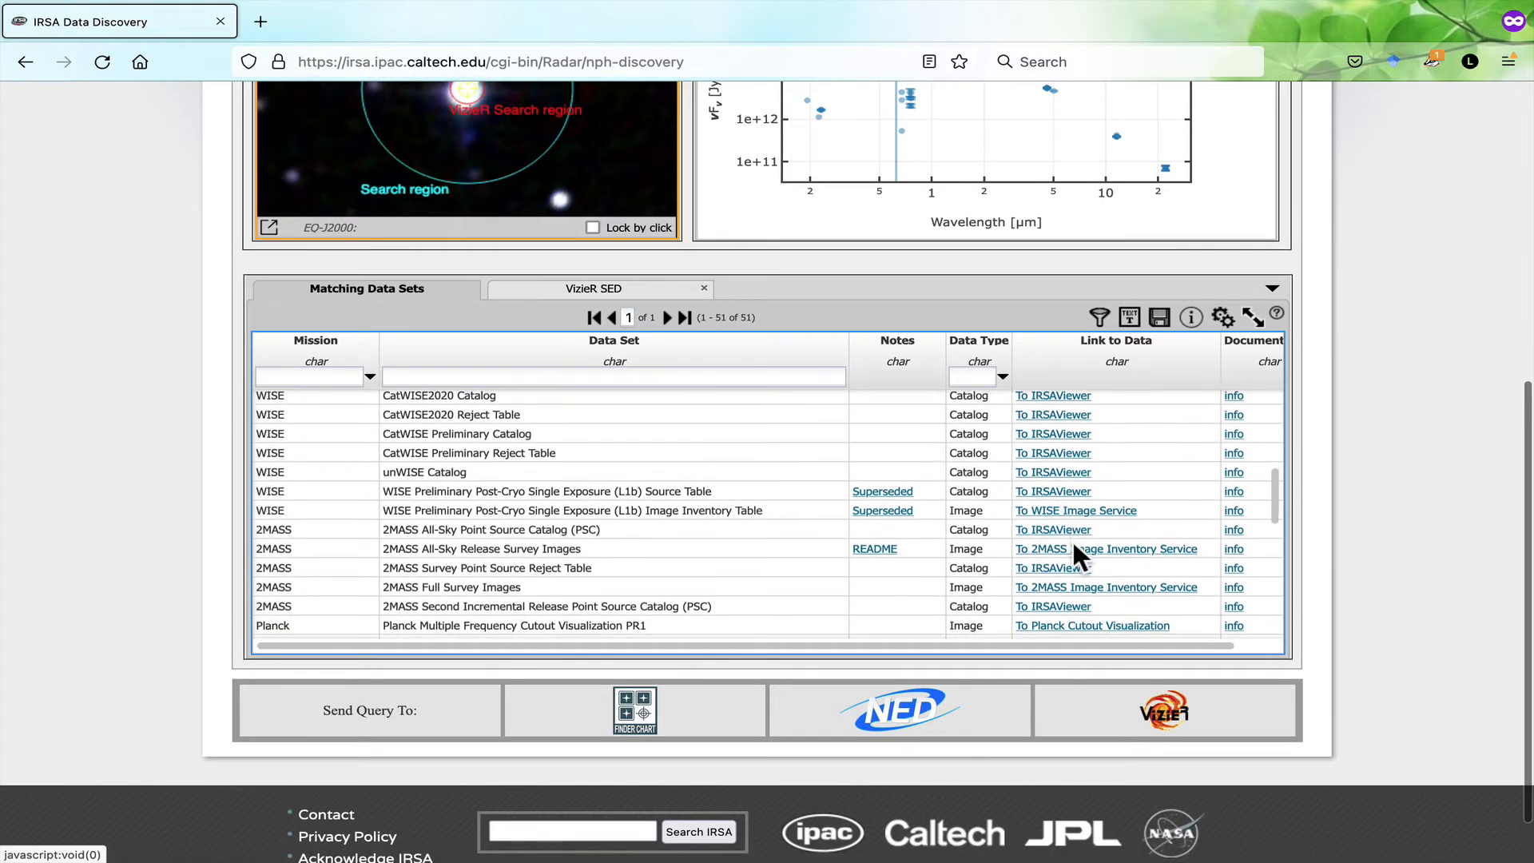
scroll(1075, 547, "down", 12)
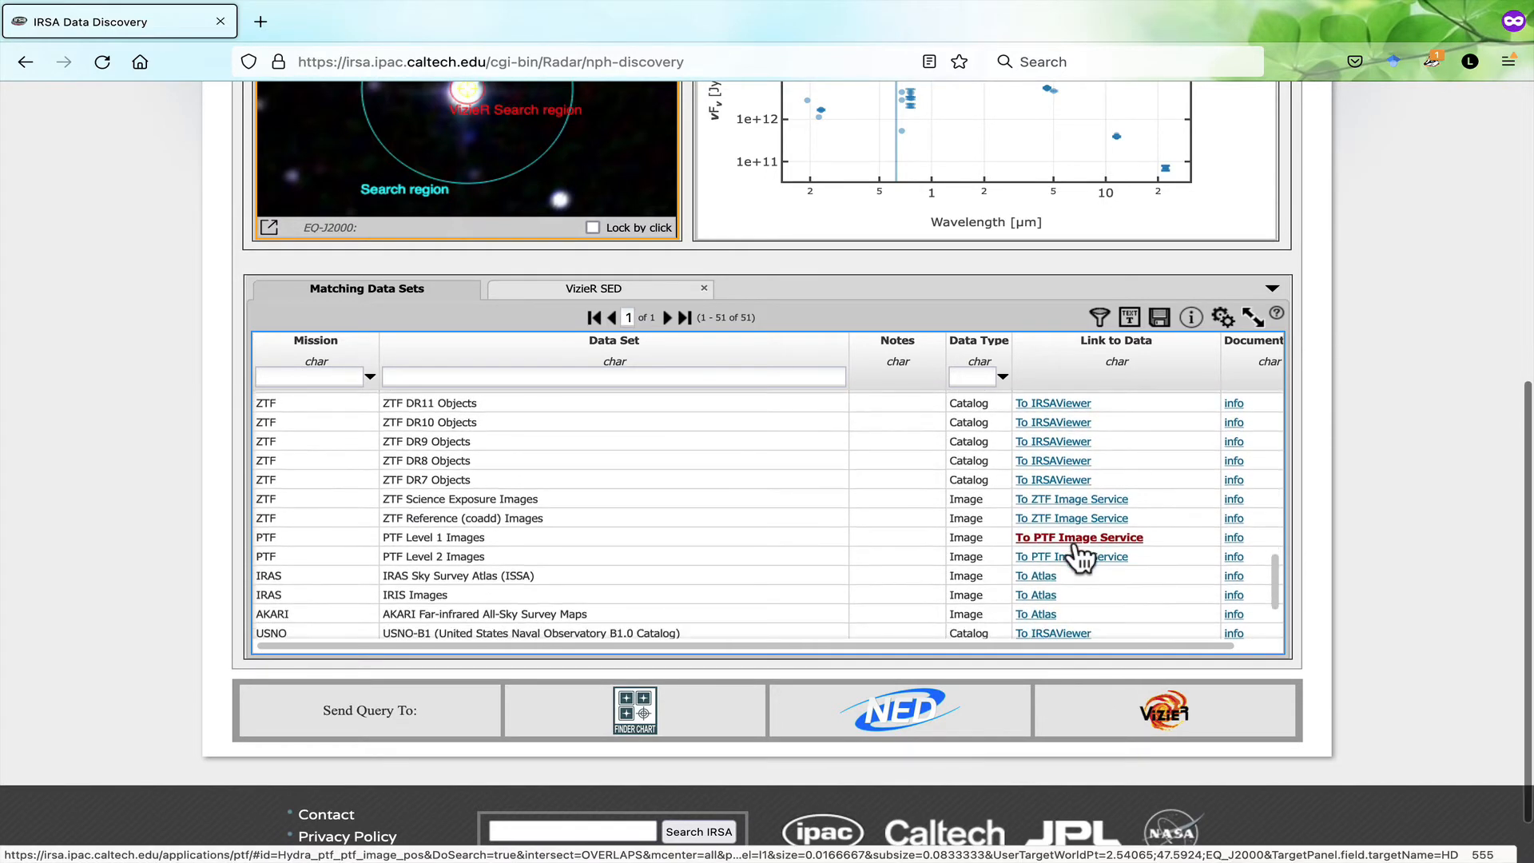
scroll(1079, 551, "down", 6)
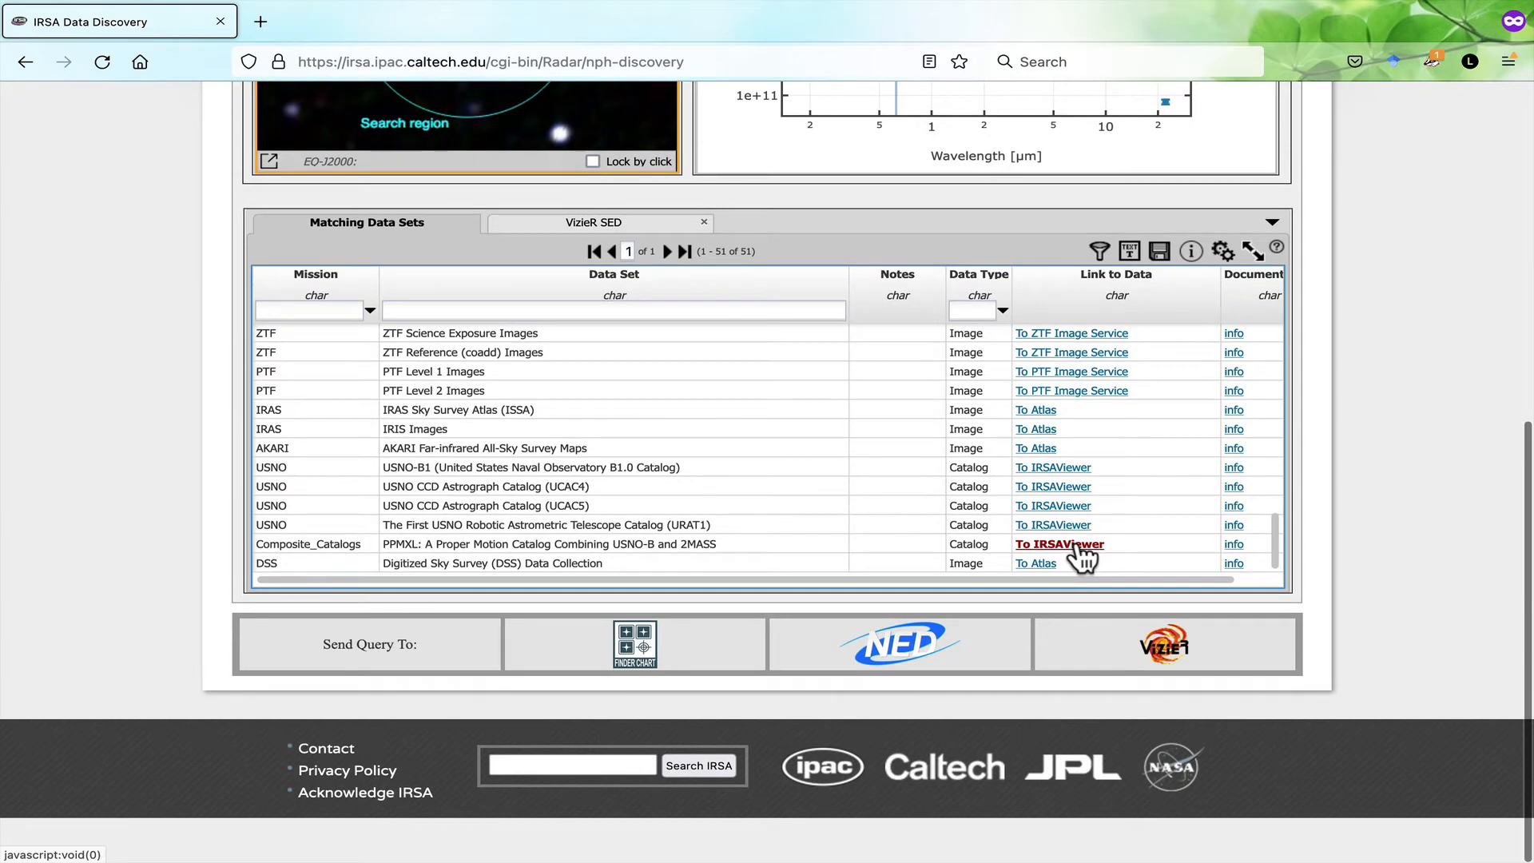
scroll(1080, 555, "up", 4)
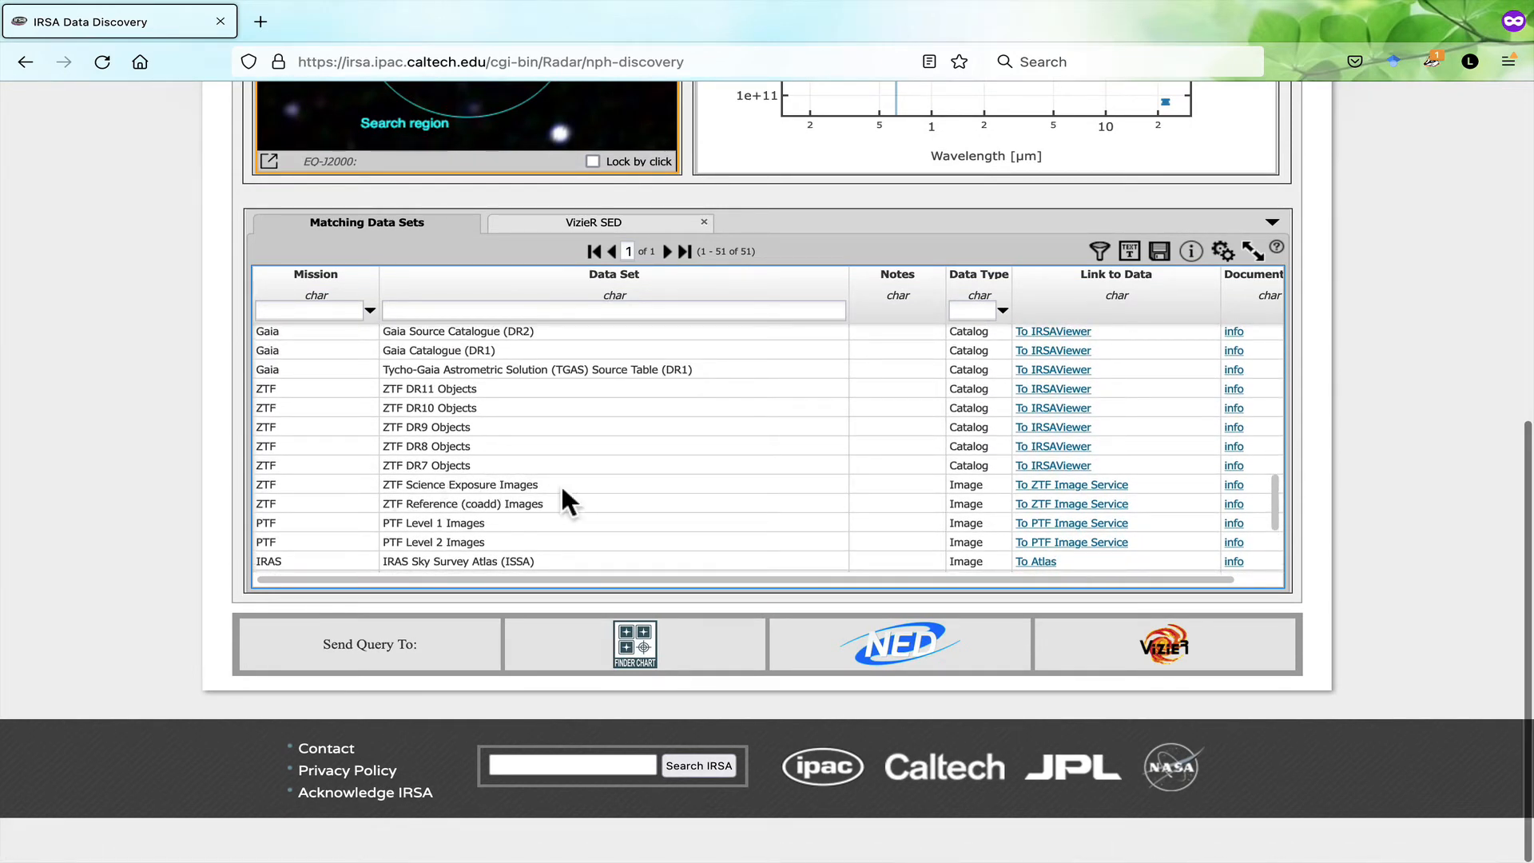
left_click(948, 491)
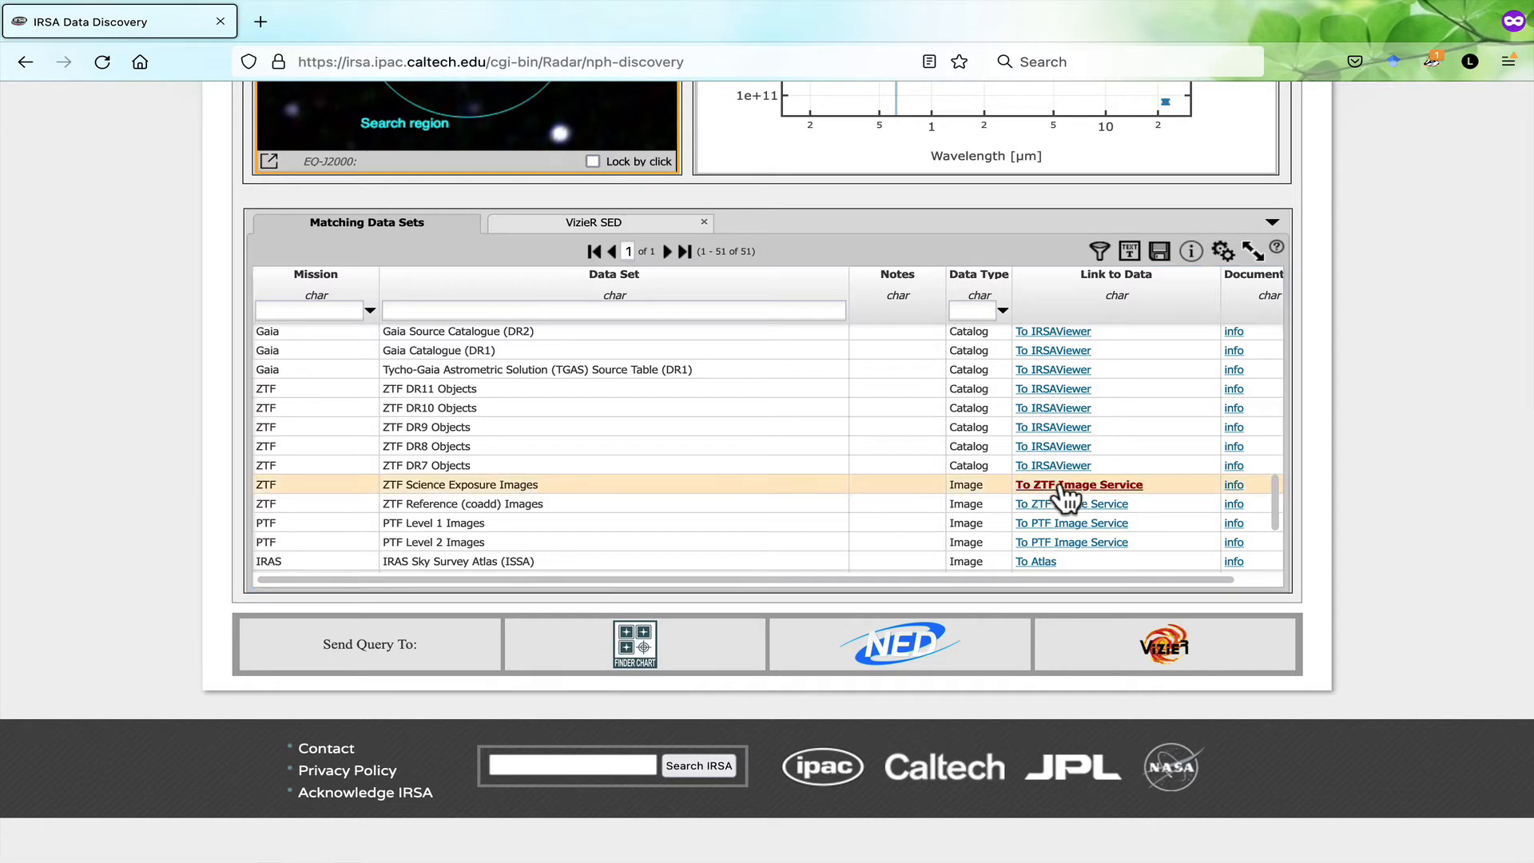
left_click(1090, 485)
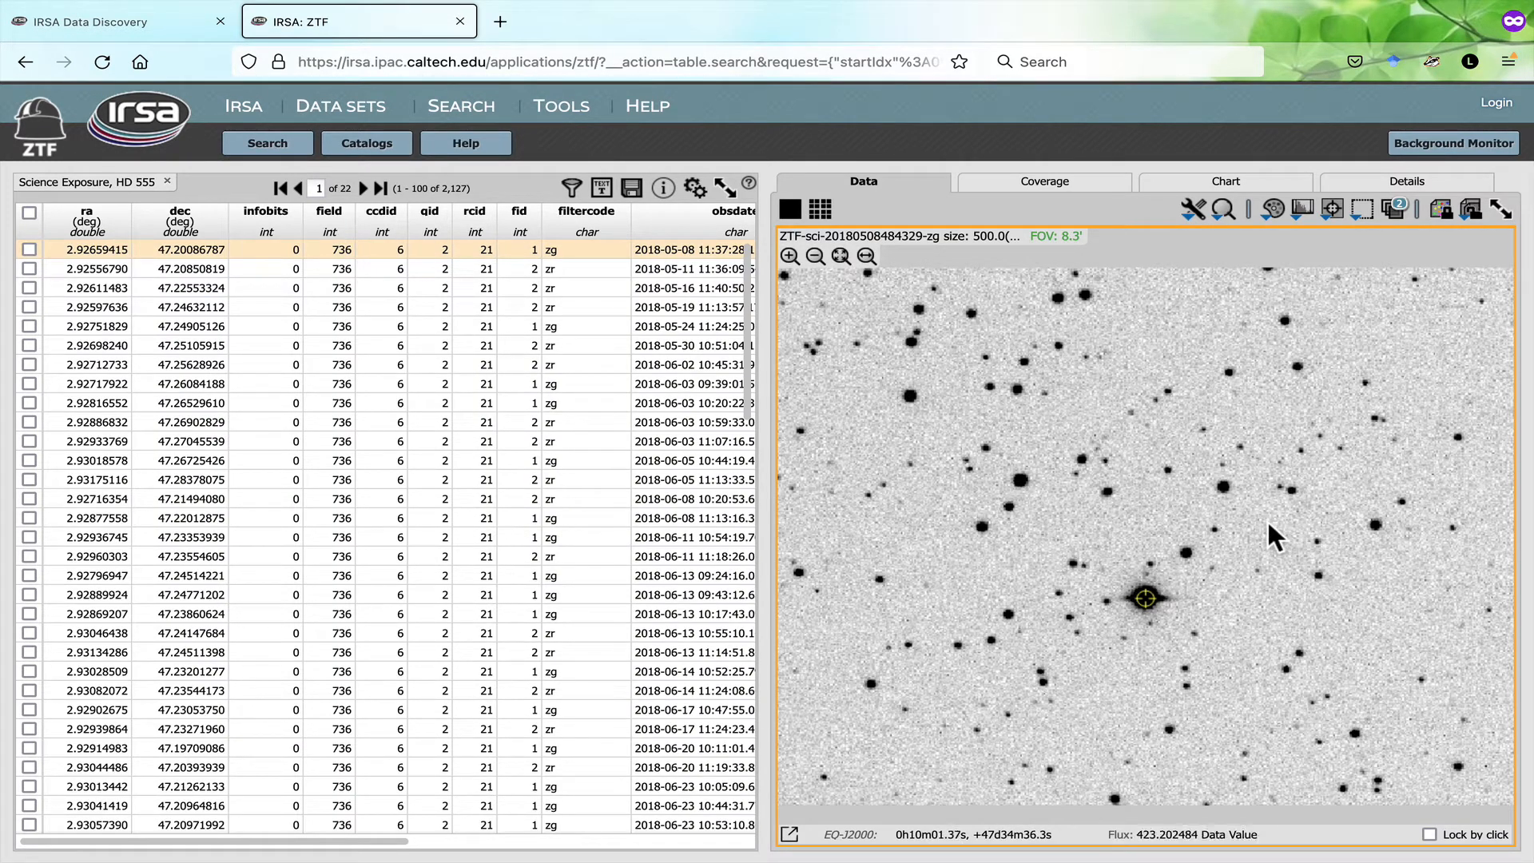
- Return to the Data Discovery results and open the 2MASS All-Sky Point Source Catalog (PSC) in IRSA Viewer
left_click(104, 21)
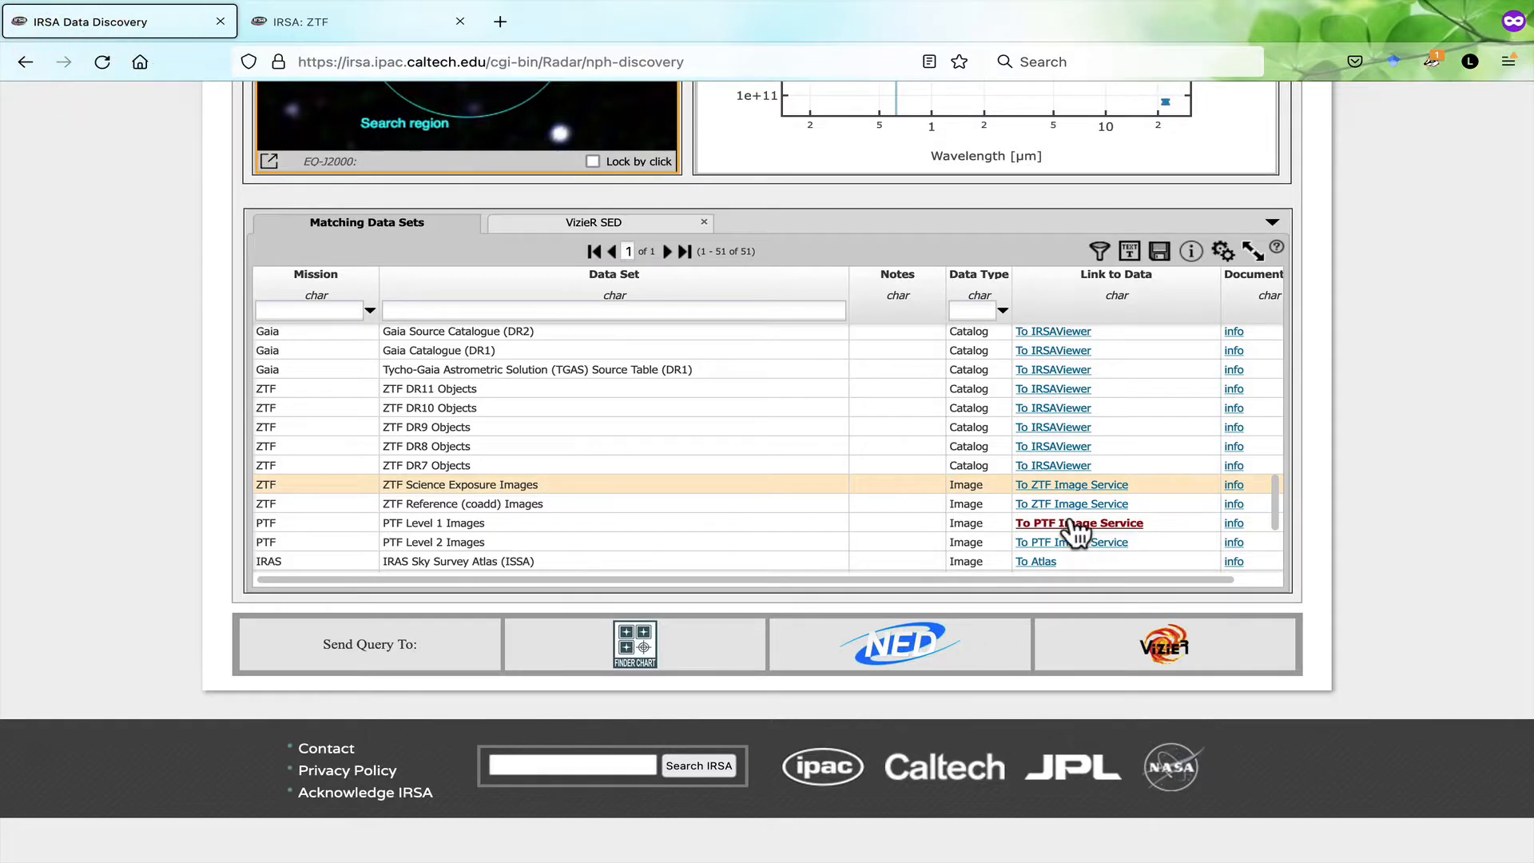
scroll(1071, 513, "up", 5)
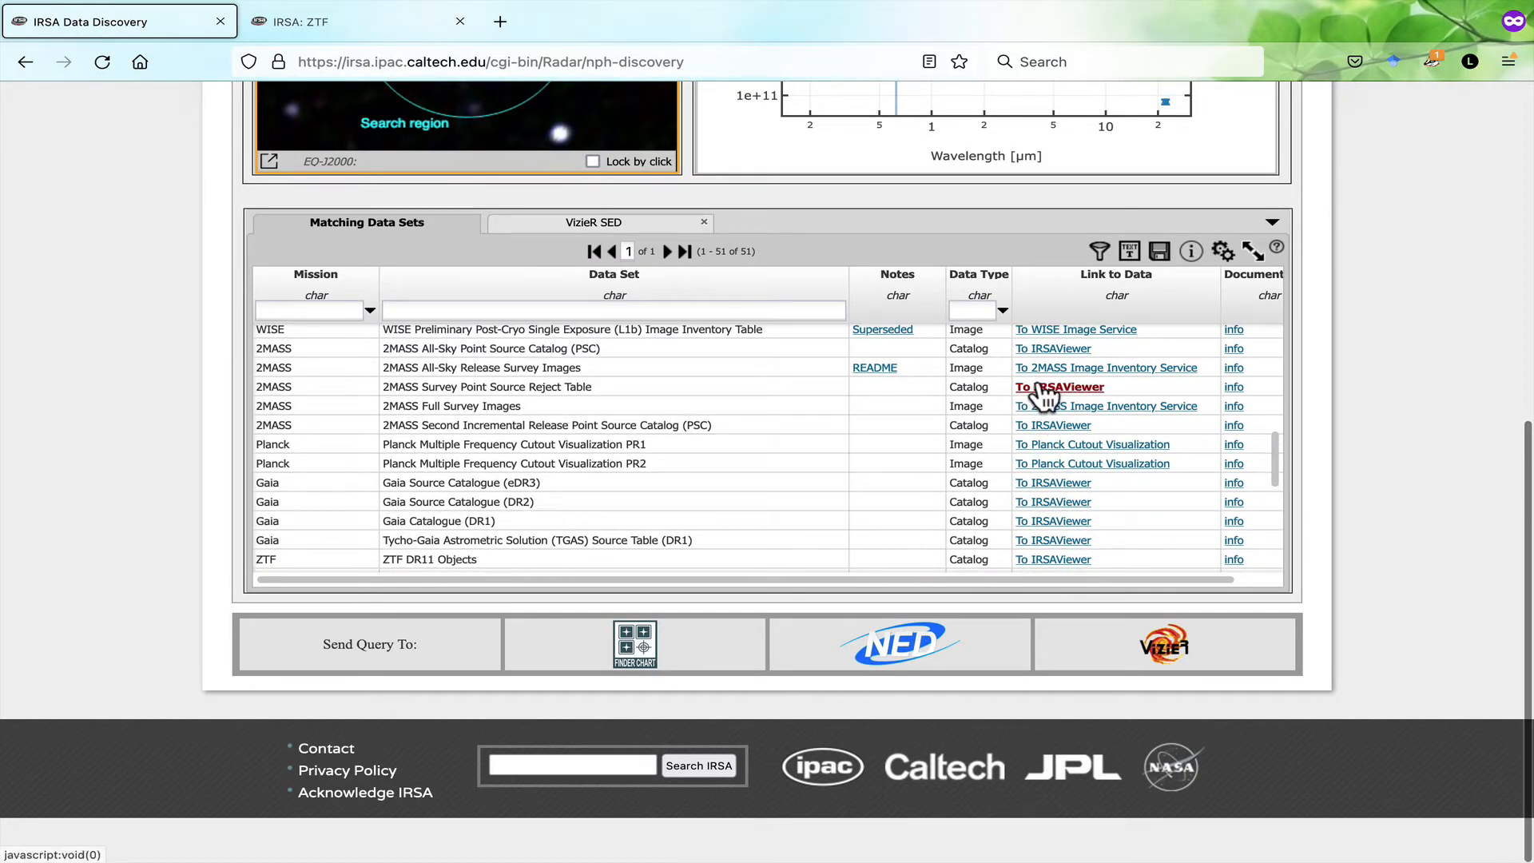
scroll(1039, 394, "up", 3)
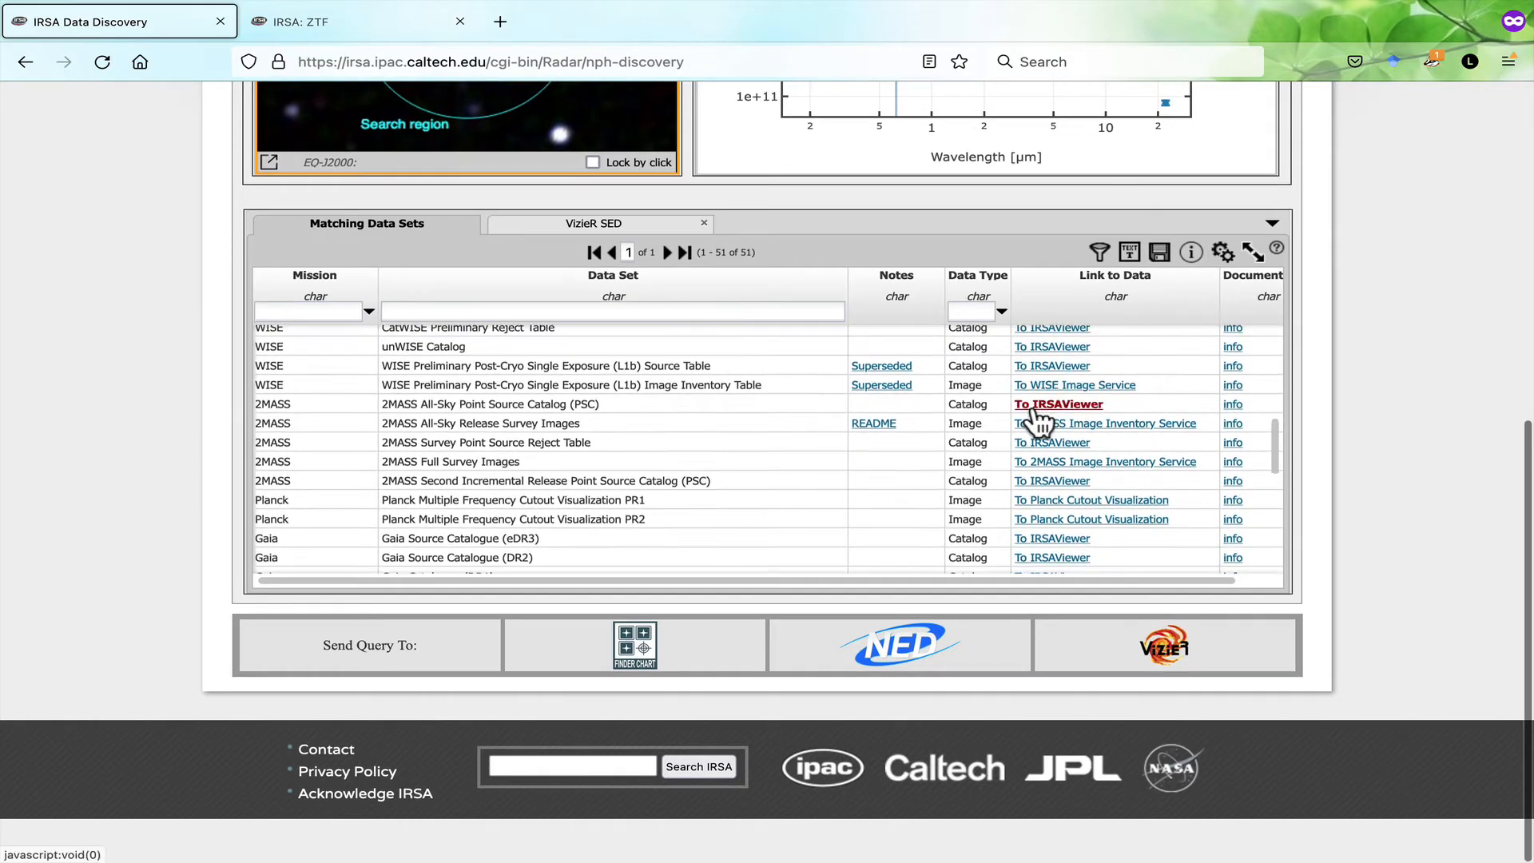
left_click(1031, 399)
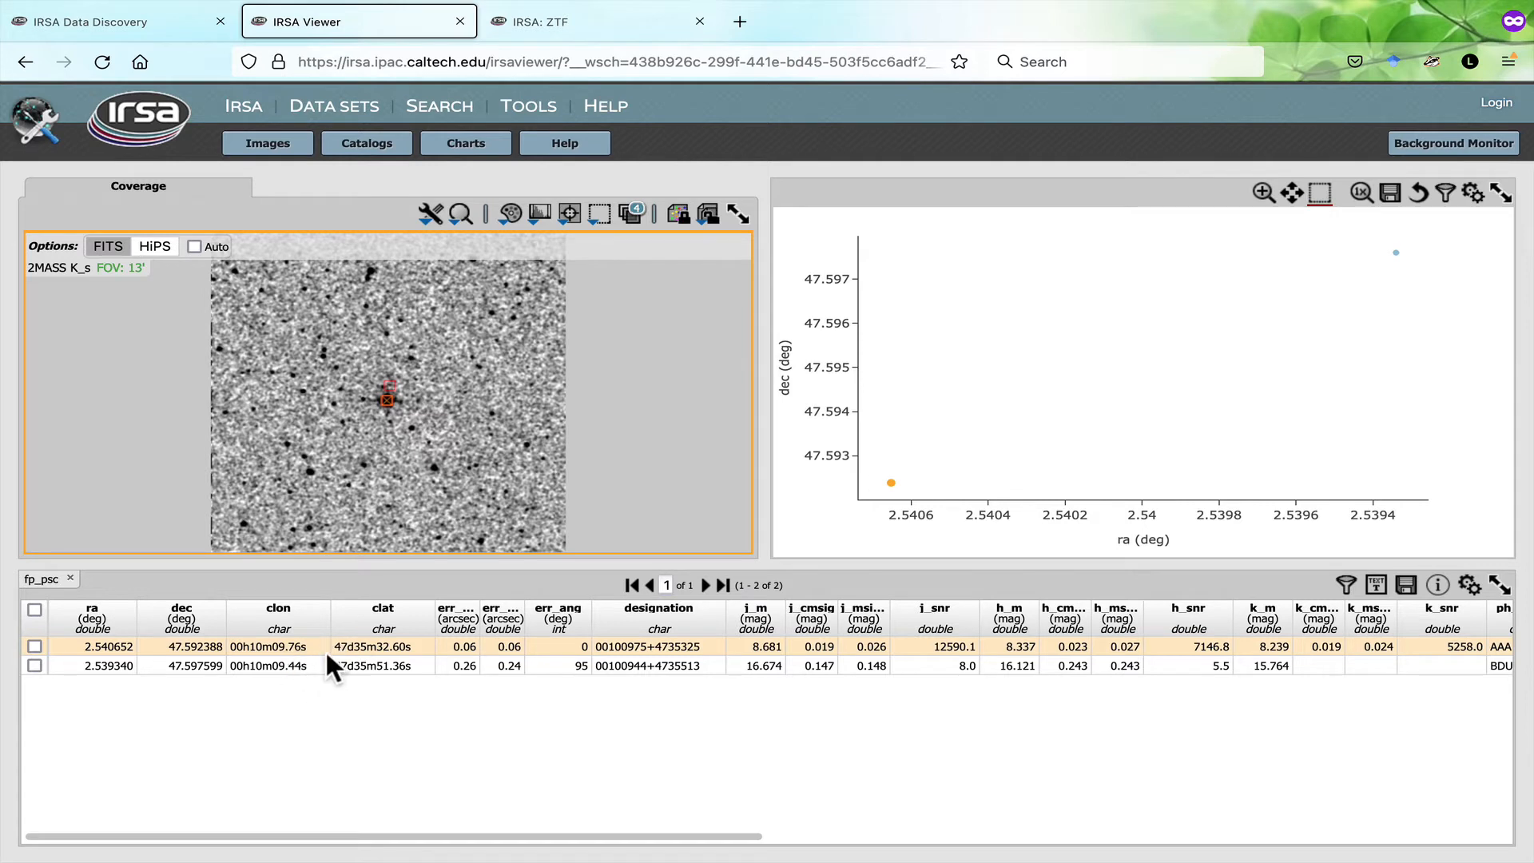
mouse_move(390, 404)
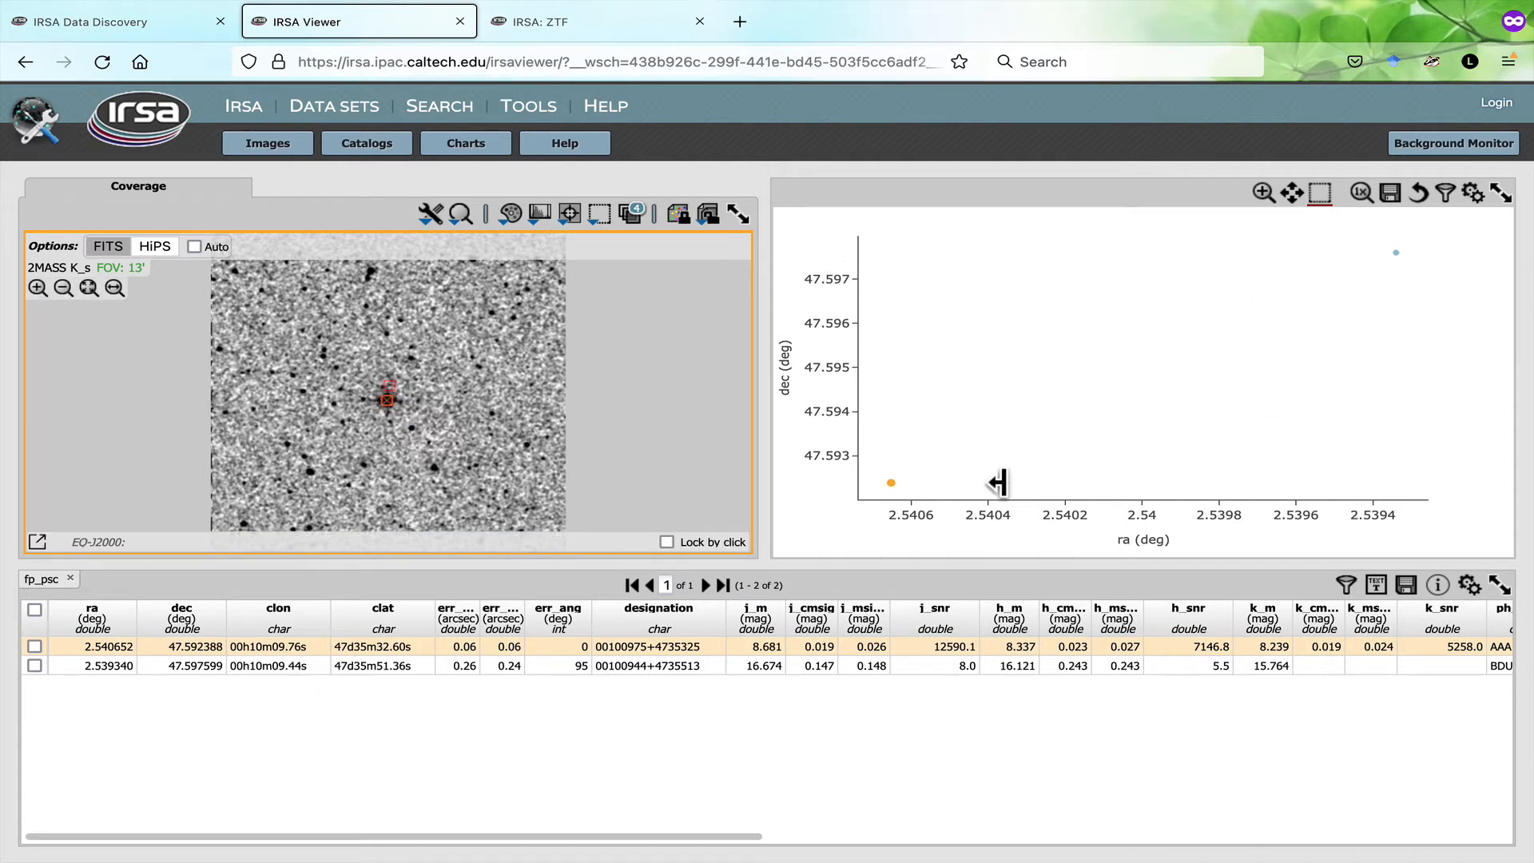
- Return to the Data Discovery results and open the NEOWISE-R Merged Single Exposure (L1b) Image Inventory Table in the WISE Image Service
left_click(48, 24)
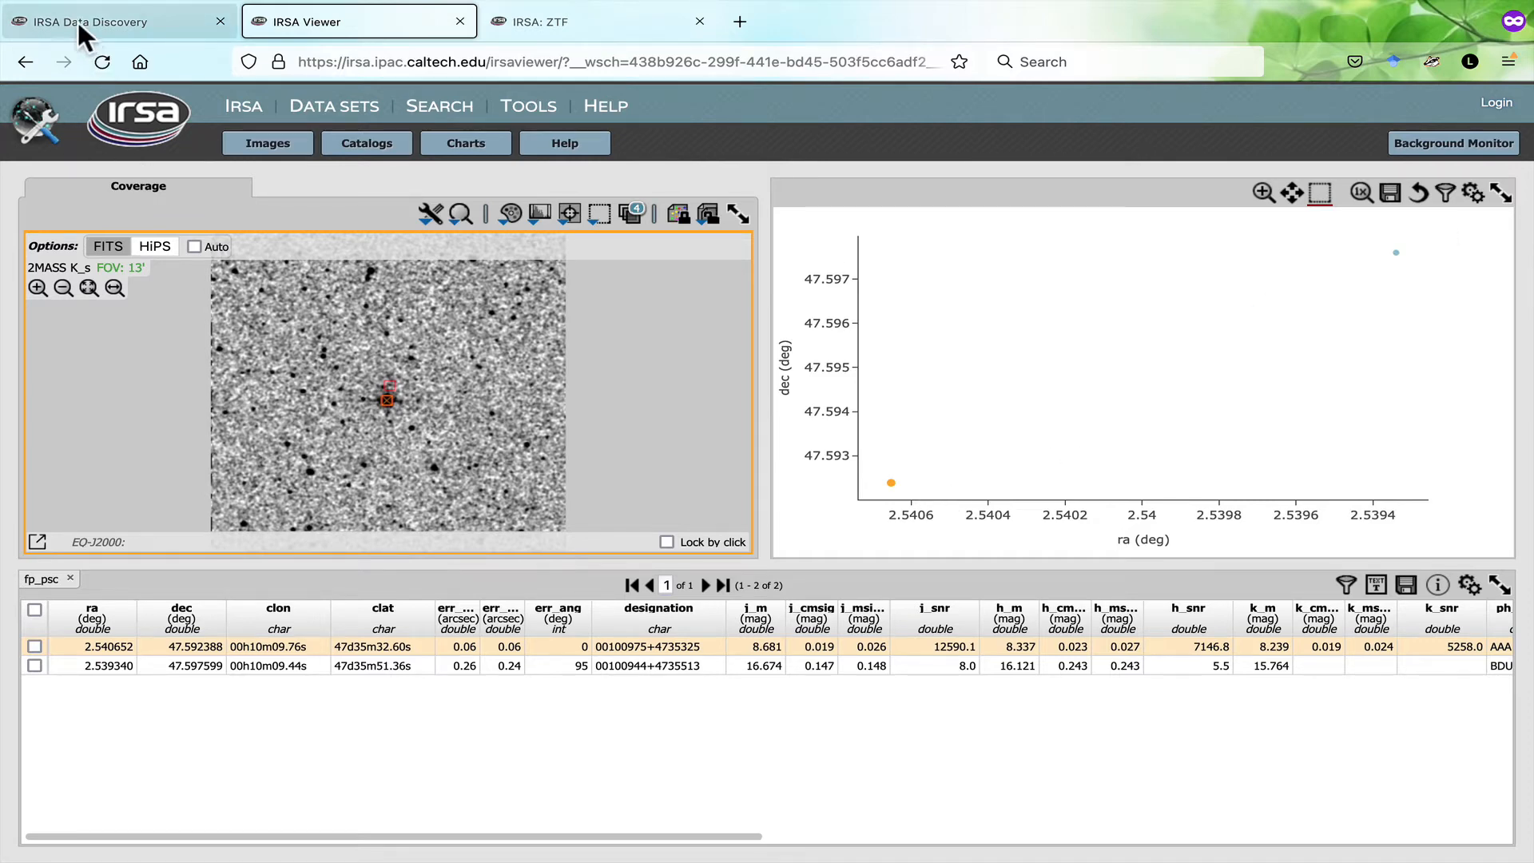
scroll(976, 476, "up", 10)
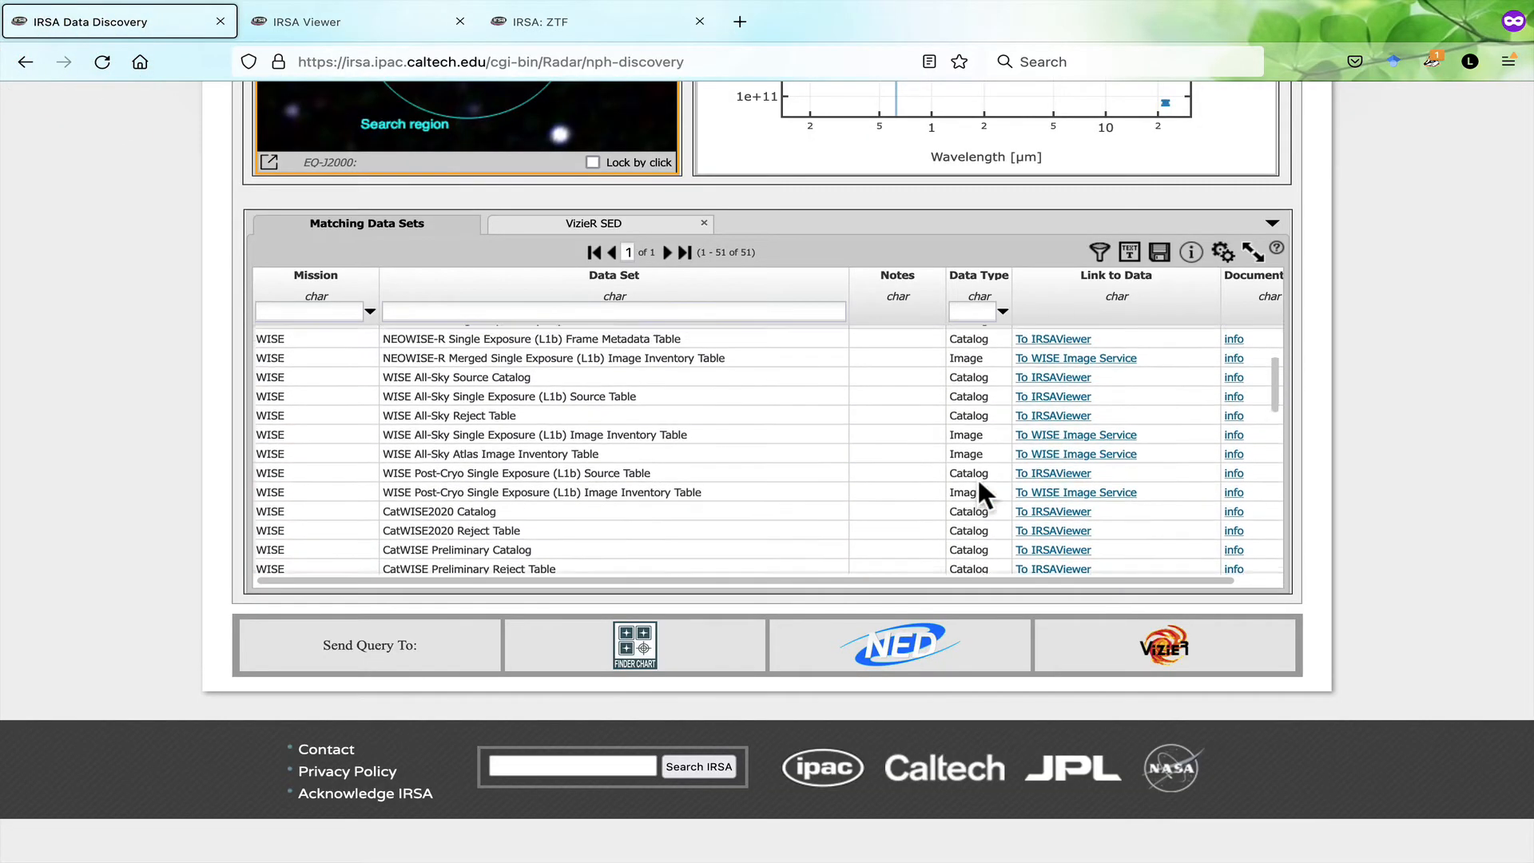
scroll(983, 492, "up", 1)
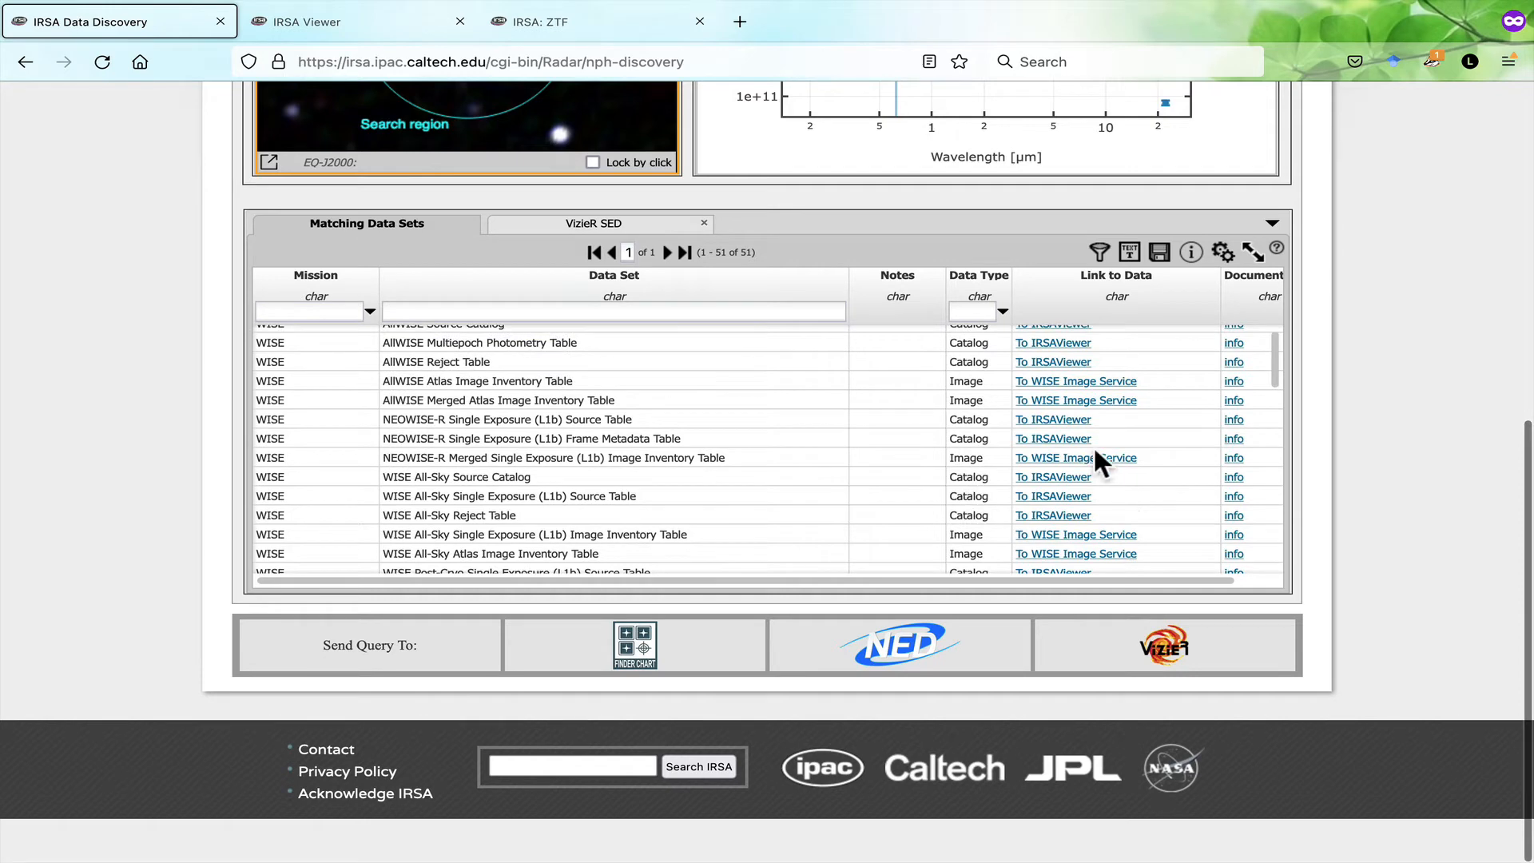
left_click(1072, 457)
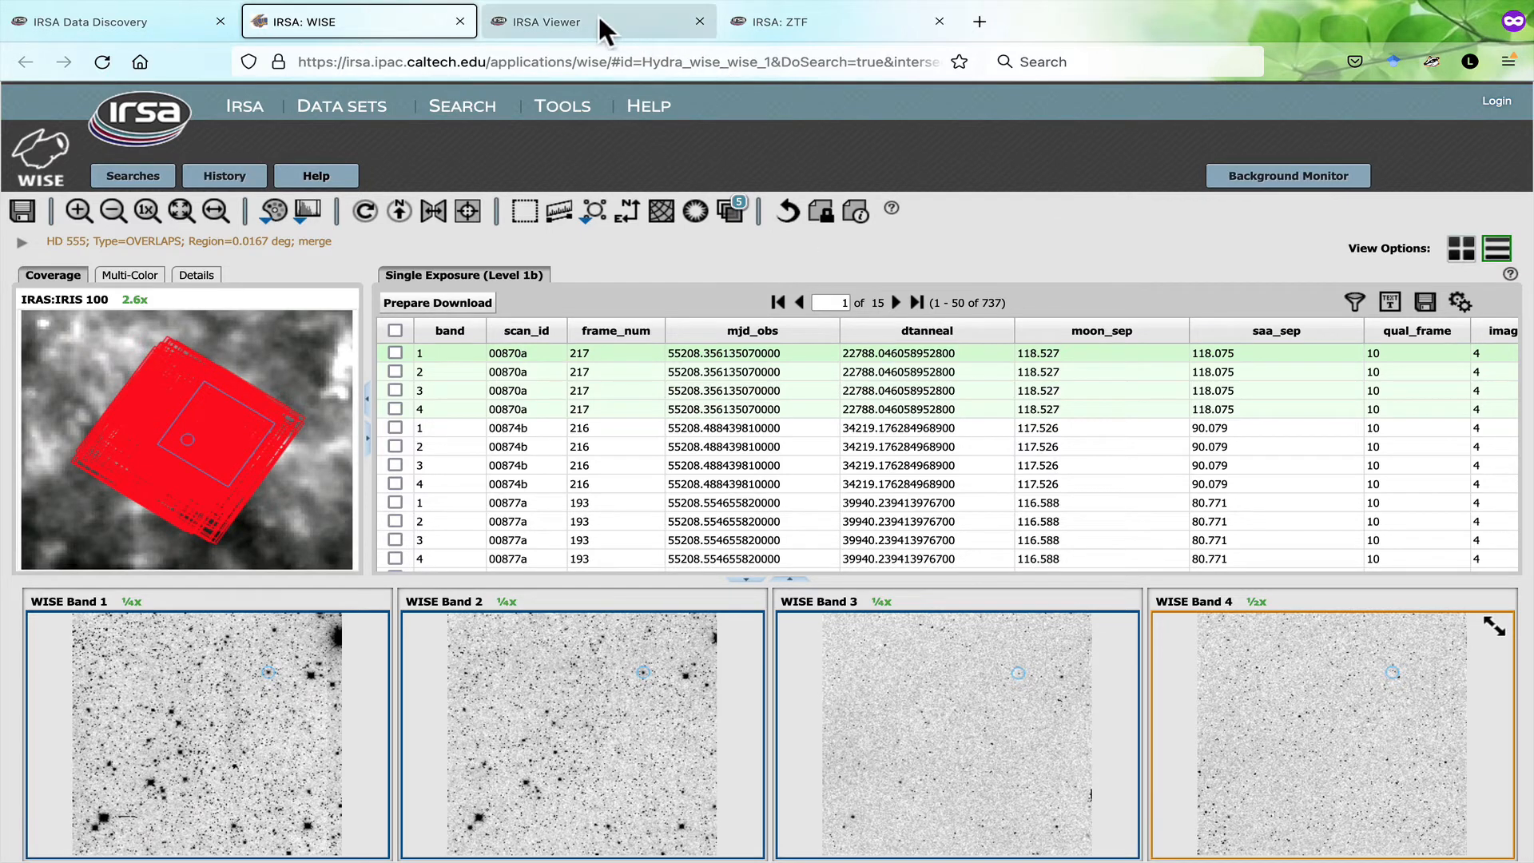
- Compare the results open in IRSA Viewer, the ZTF Image Service and the WISE Image Service
left_click(565, 19)
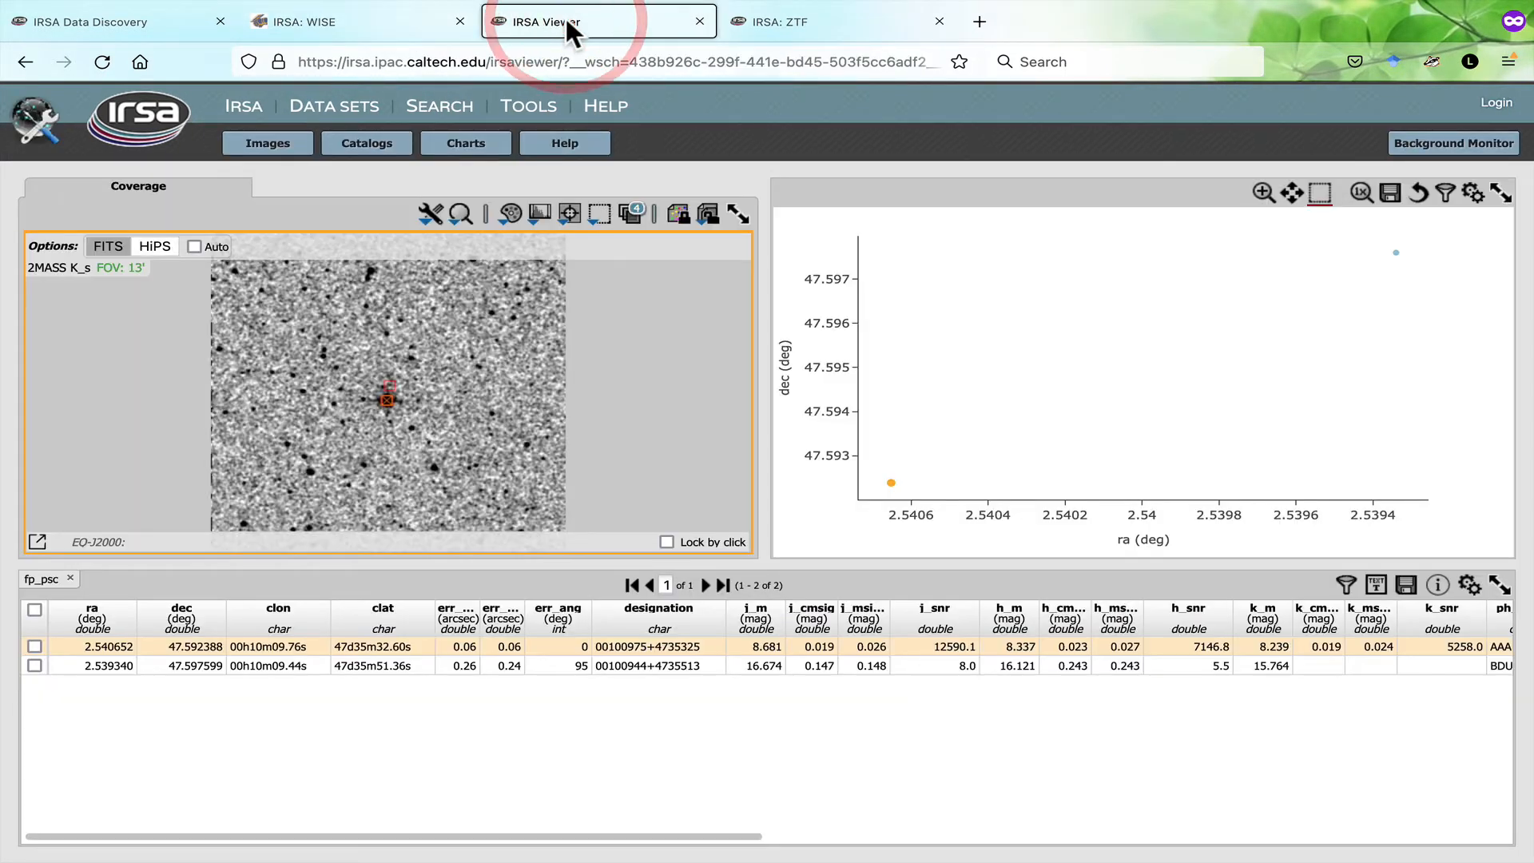
left_click(772, 25)
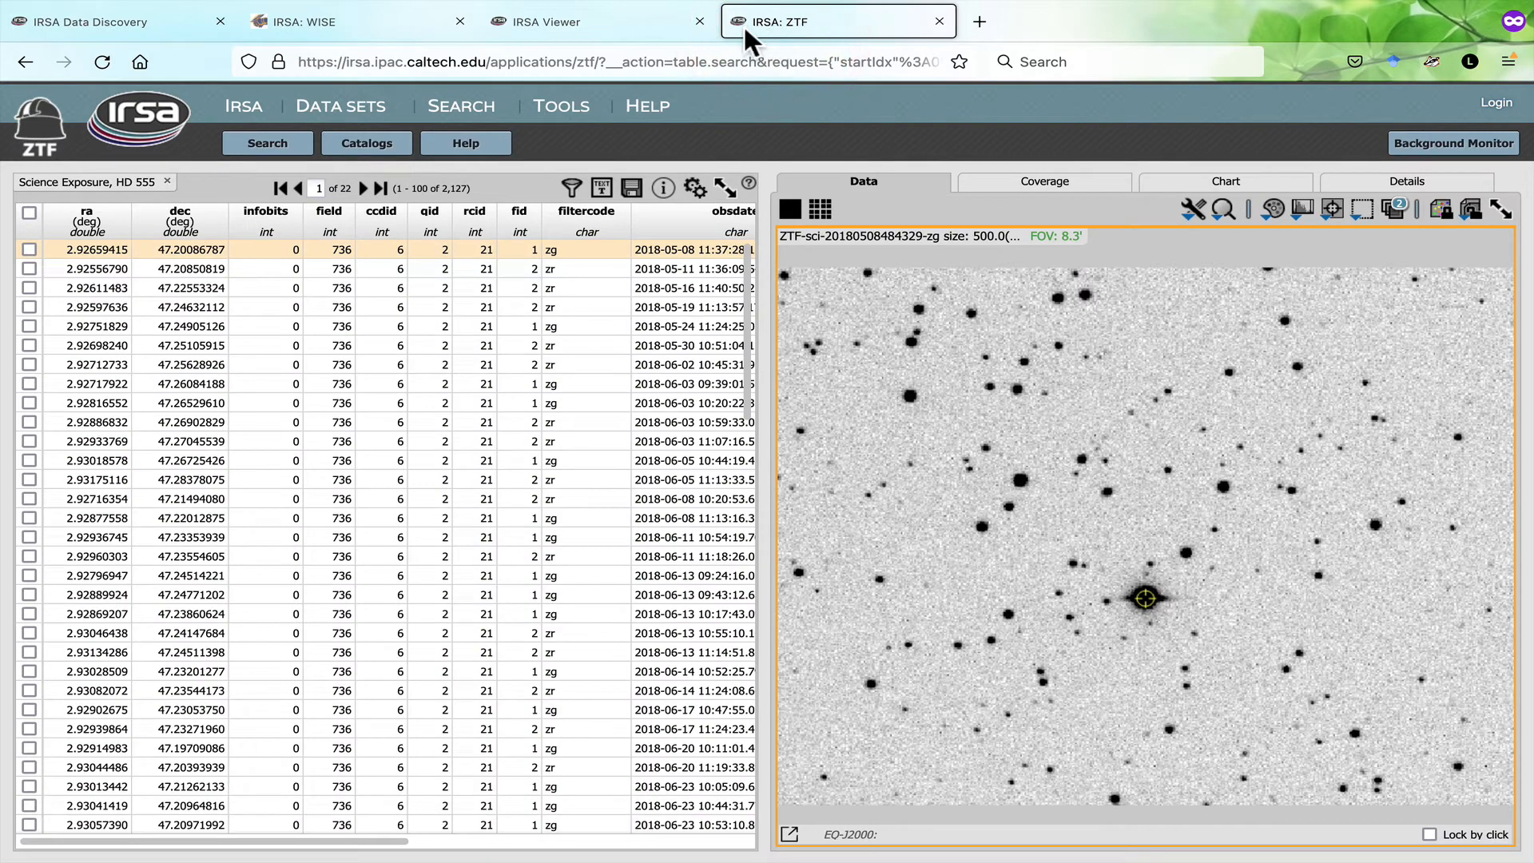
left_click(630, 21)
left_click(363, 24)
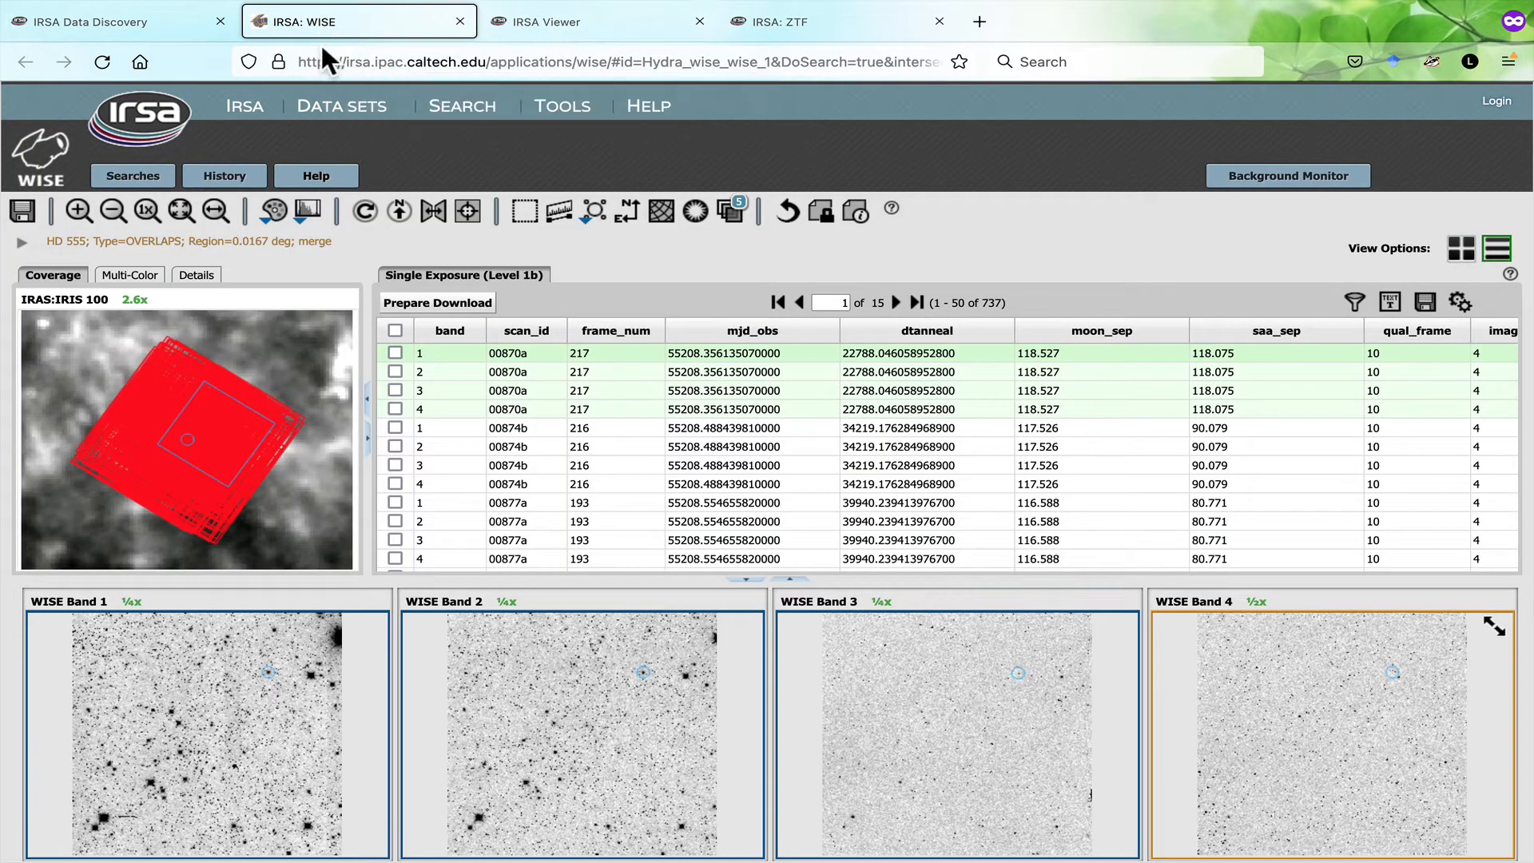
- Return to the Data Discovery results and open the AllWISE Multiepoch Photometry Table in IRSA Viewer
left_click(111, 18)
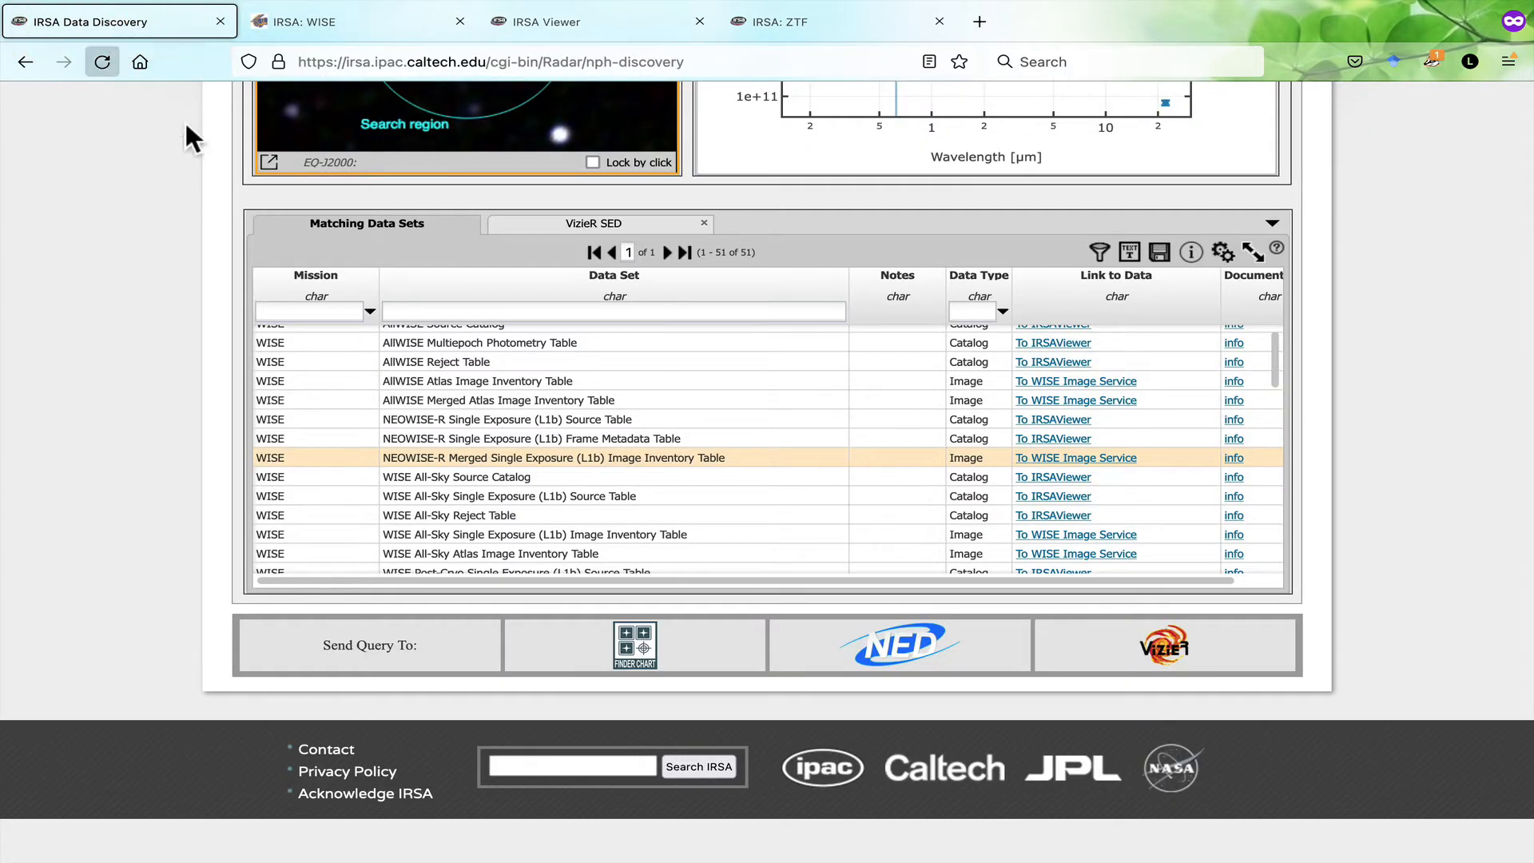
scroll(747, 432, "up", 3)
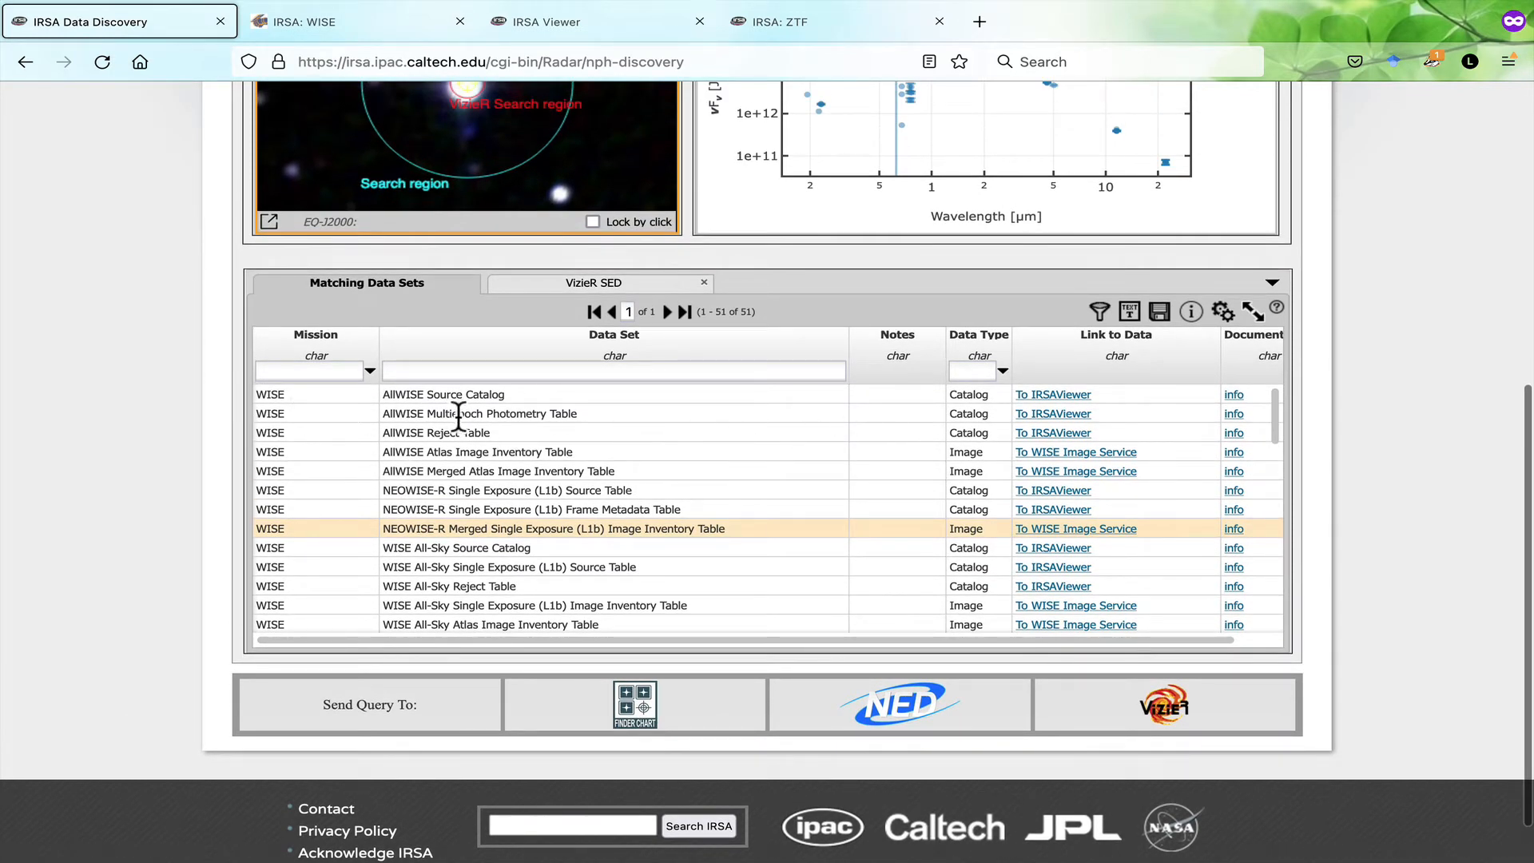
left_click(1038, 414)
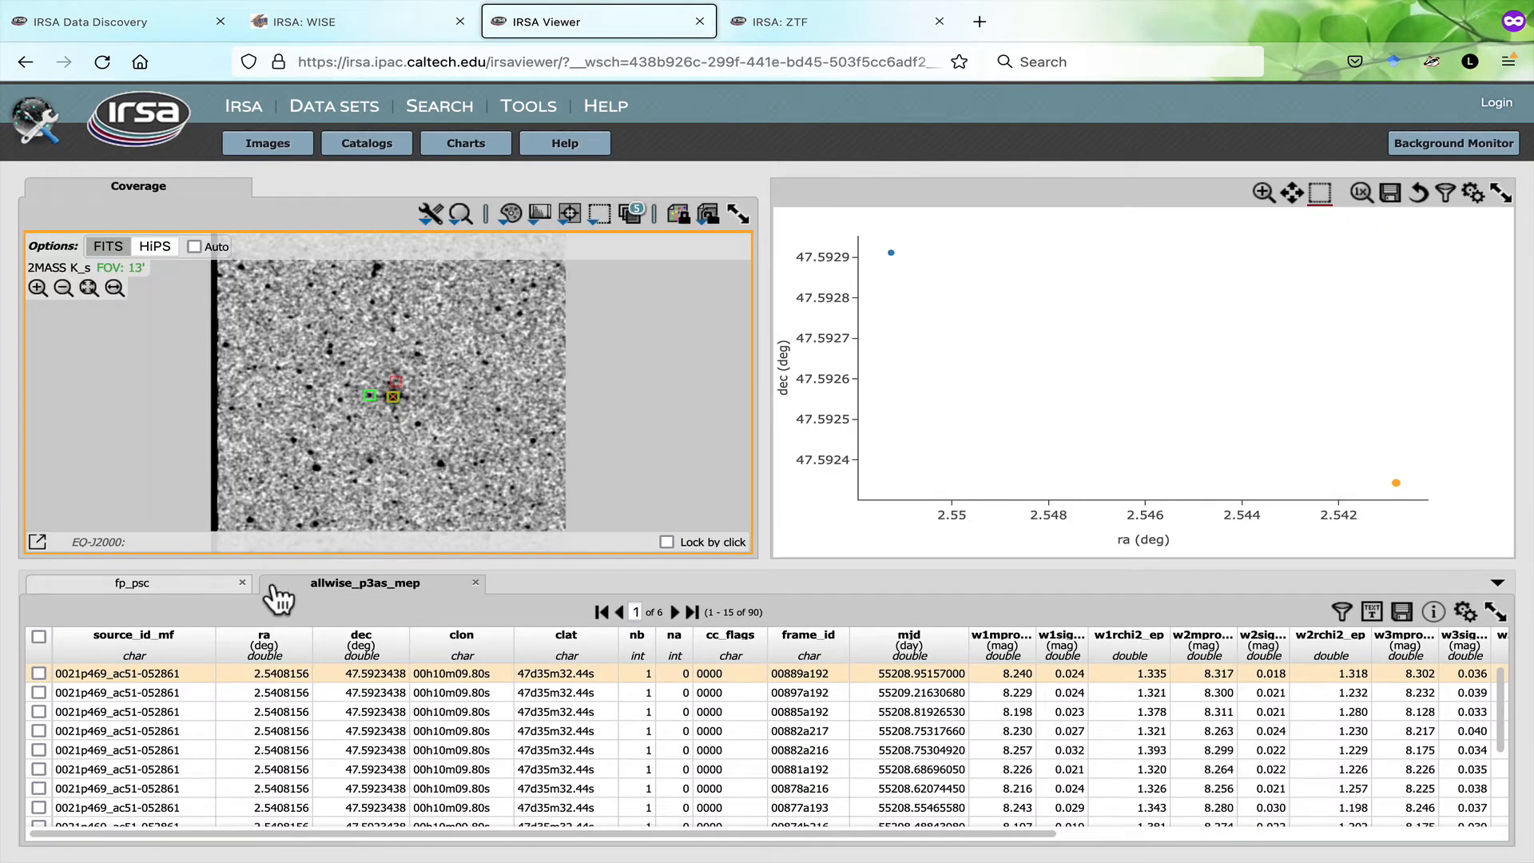
- Compare the fp_psc and allwise_p3as_mep catalog tables, and revisit the WISE image results
left_click(145, 583)
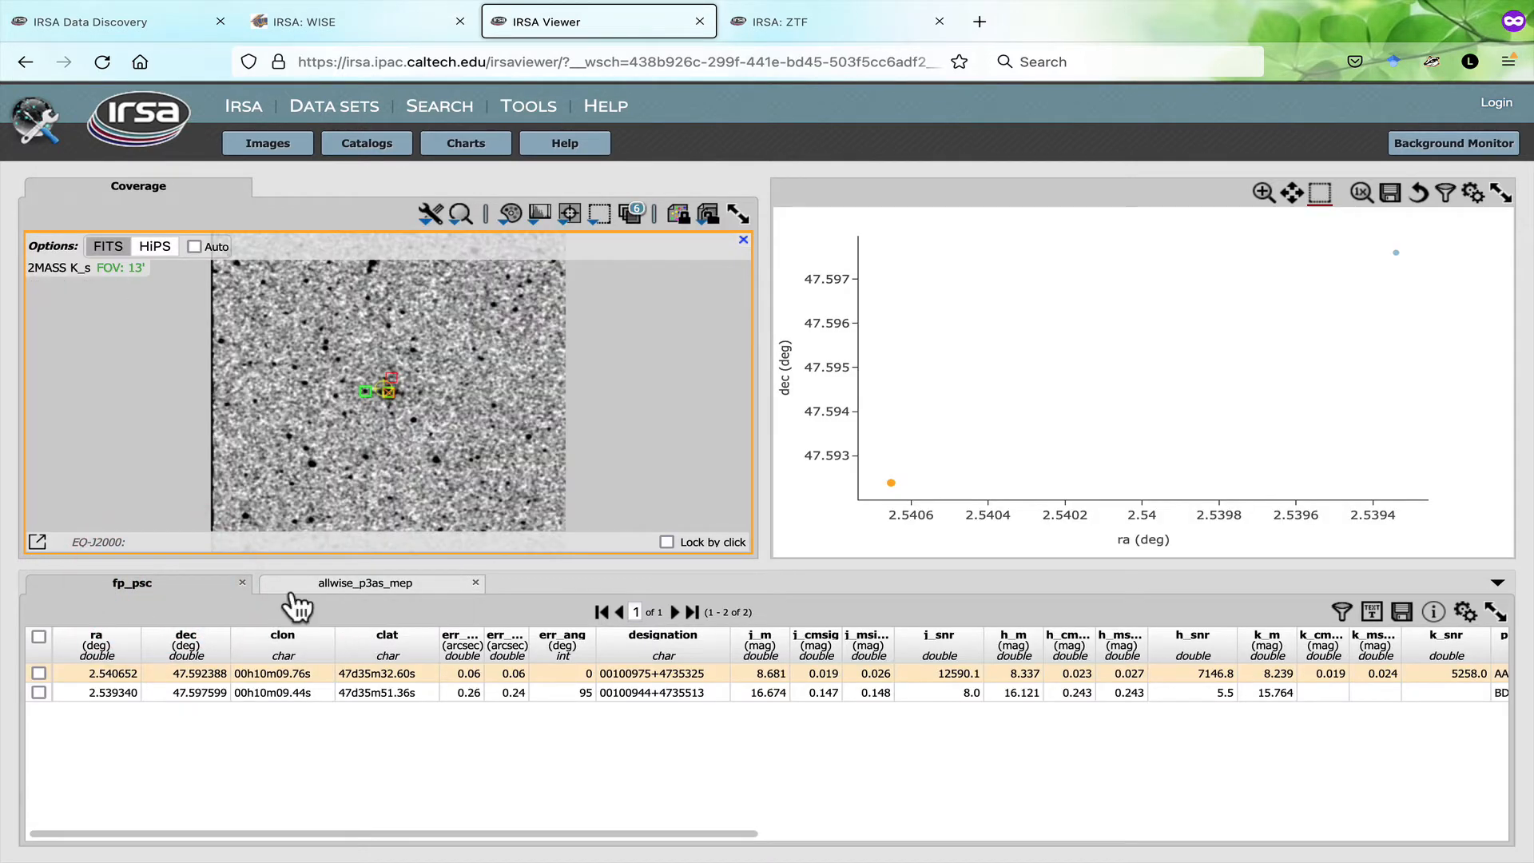
left_click(297, 585)
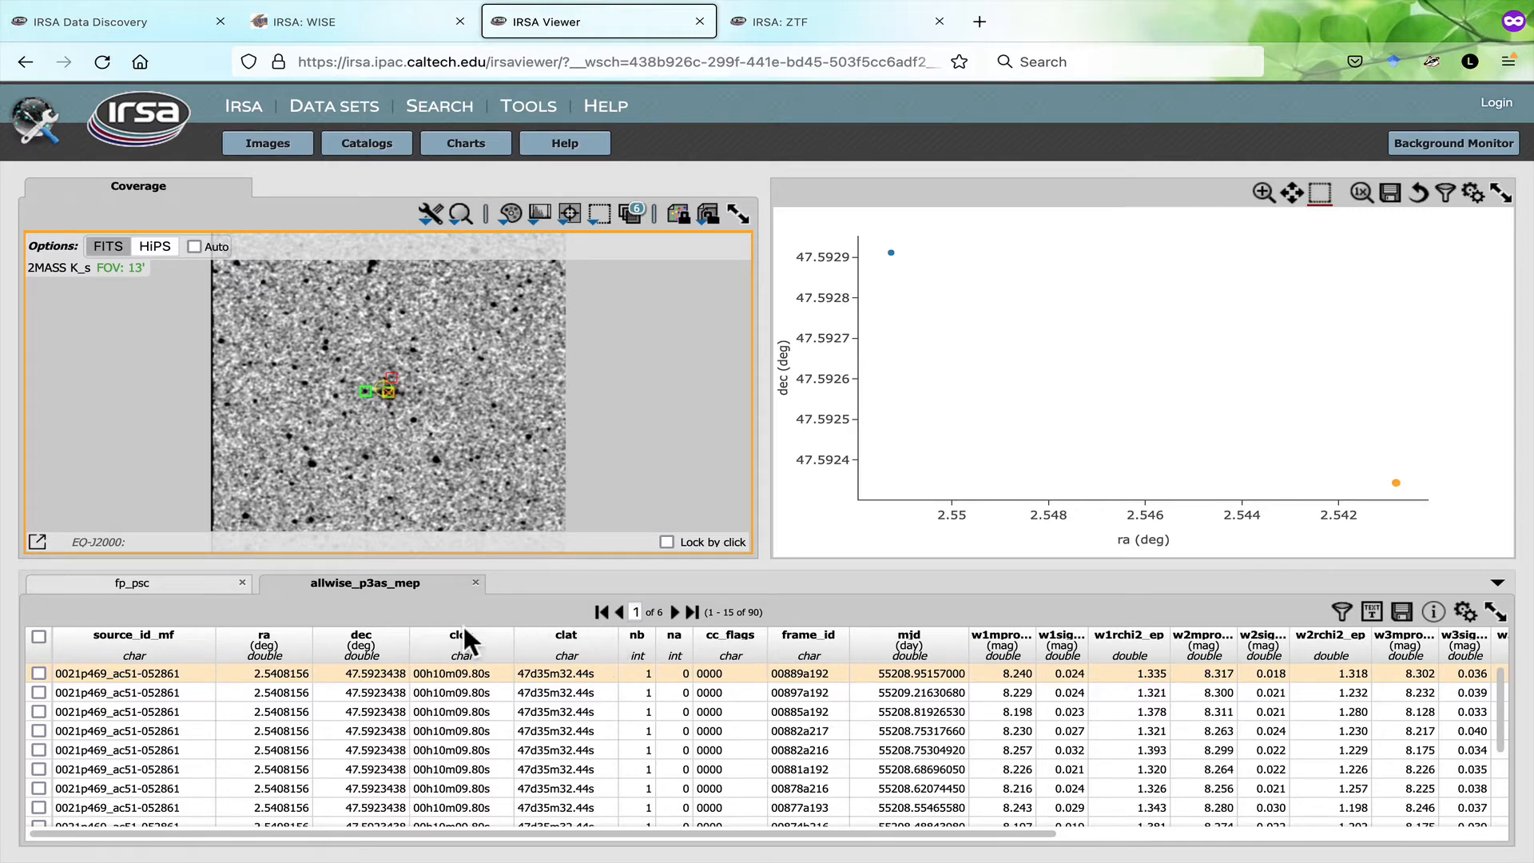
left_click(399, 21)
left_click(643, 16)
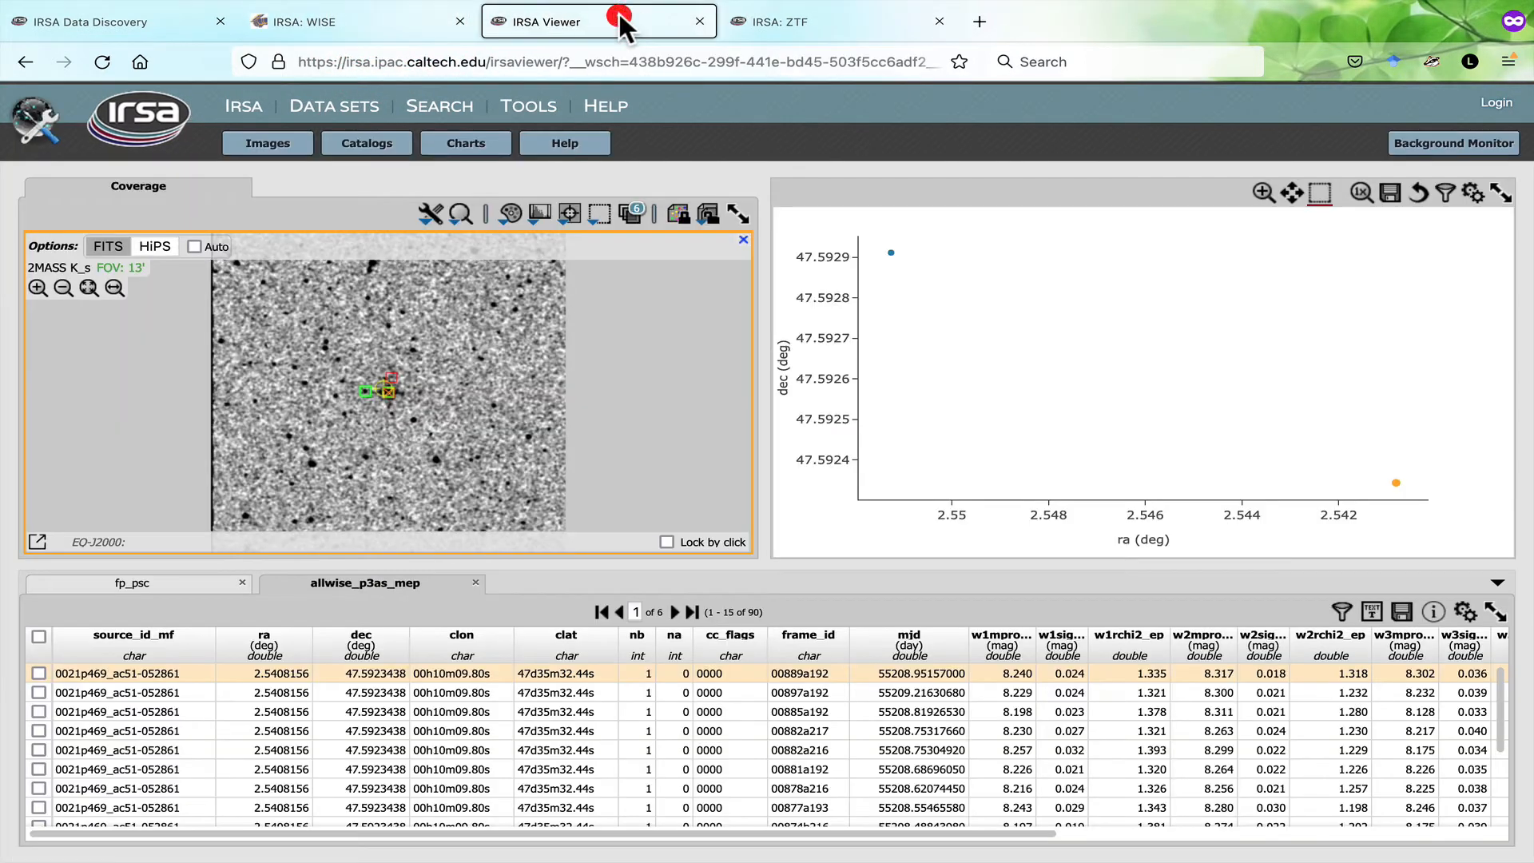
- Leave the ZTF results for the IRSA home page and open IRSA Viewer's image search from there
left_click(800, 16)
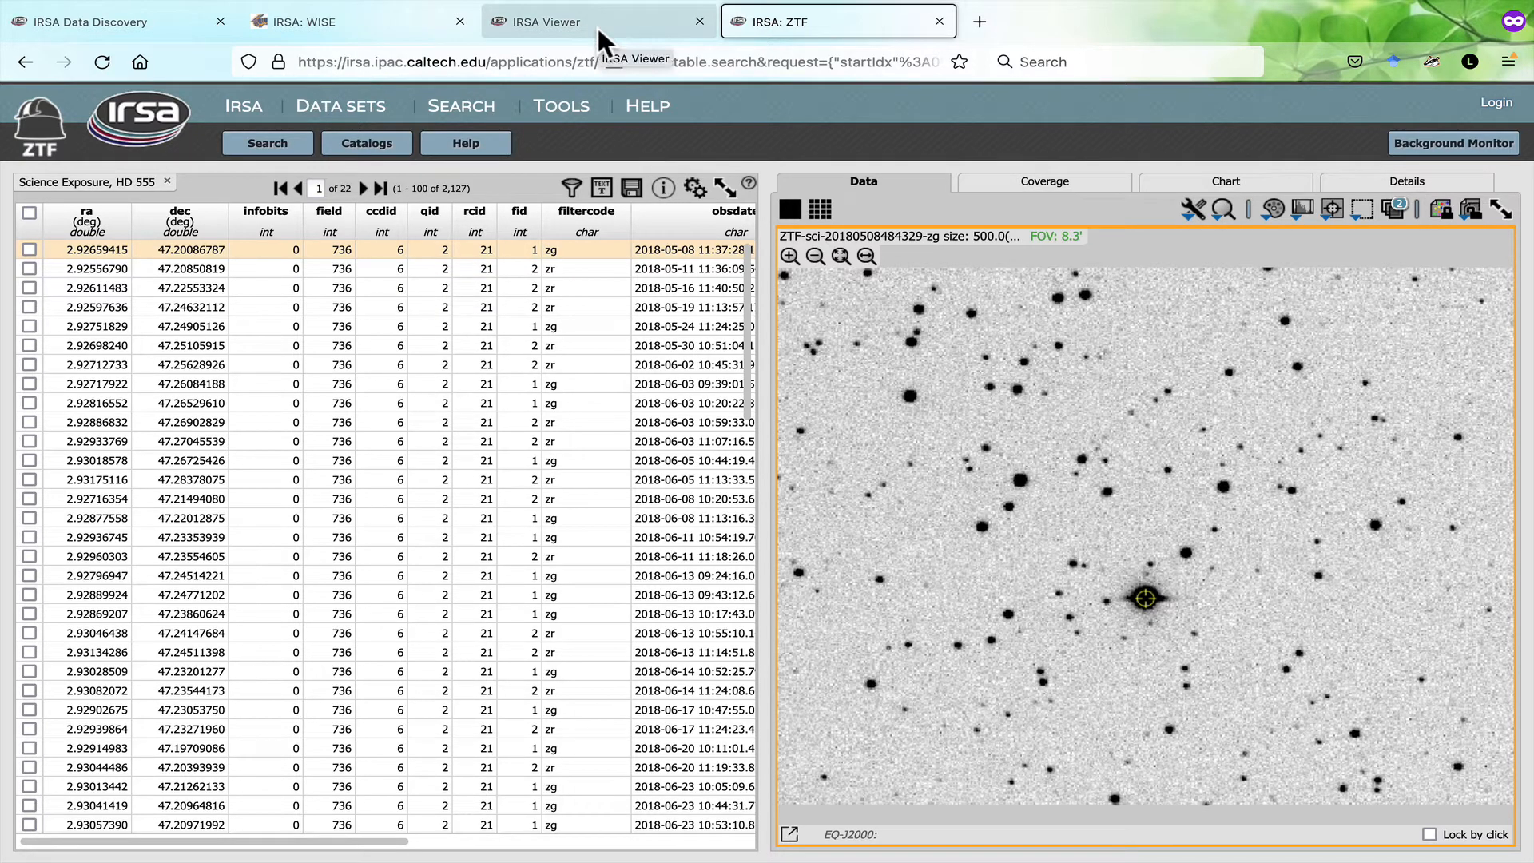
left_click(164, 105)
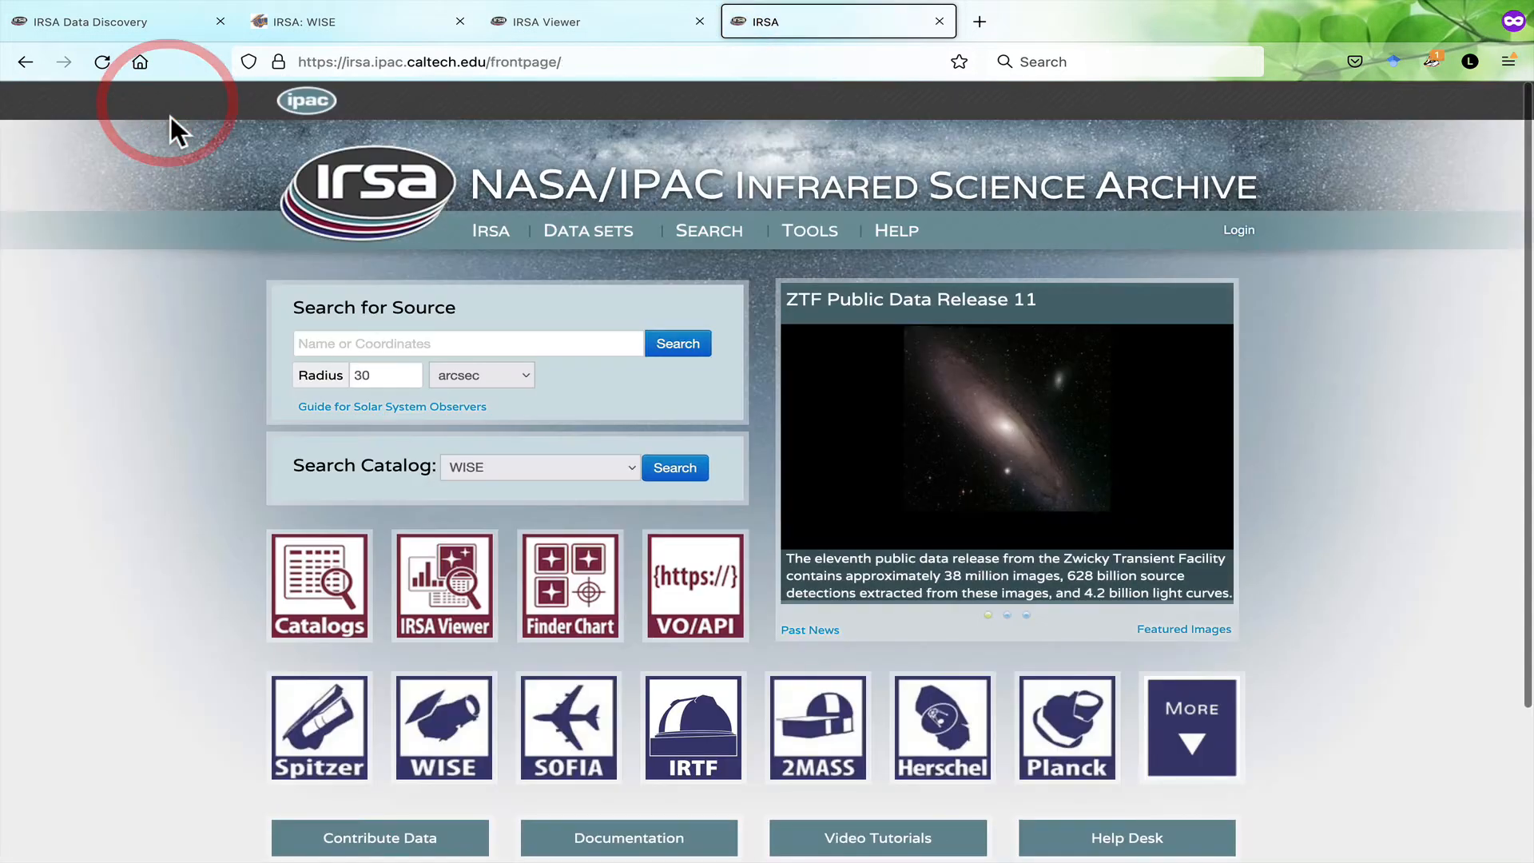
left_click(463, 620)
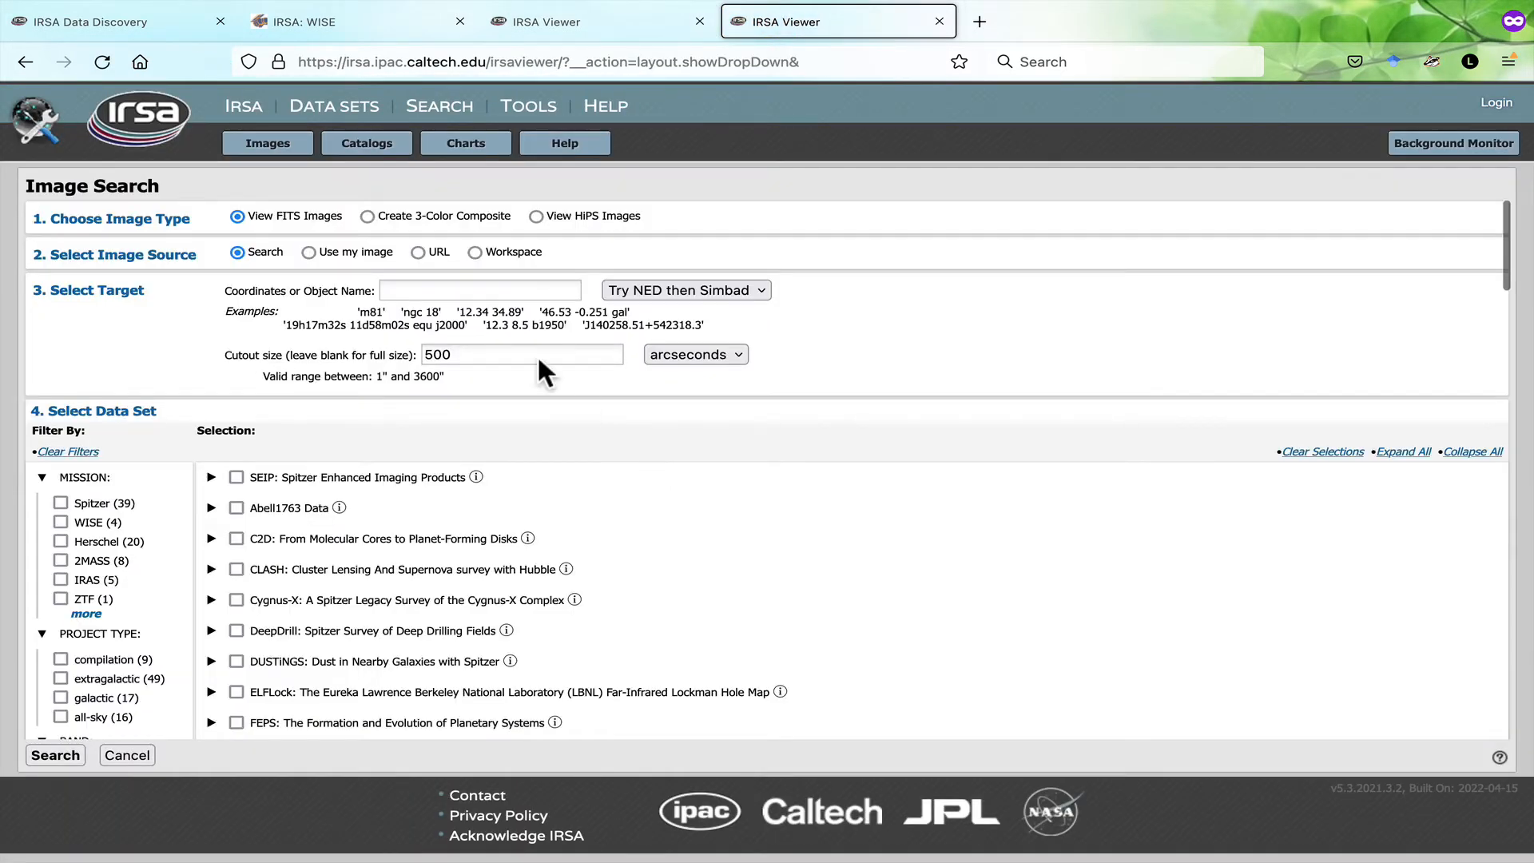
- Set the image search target to ic1396 and the cutout size to 1 degree
left_click(457, 289)
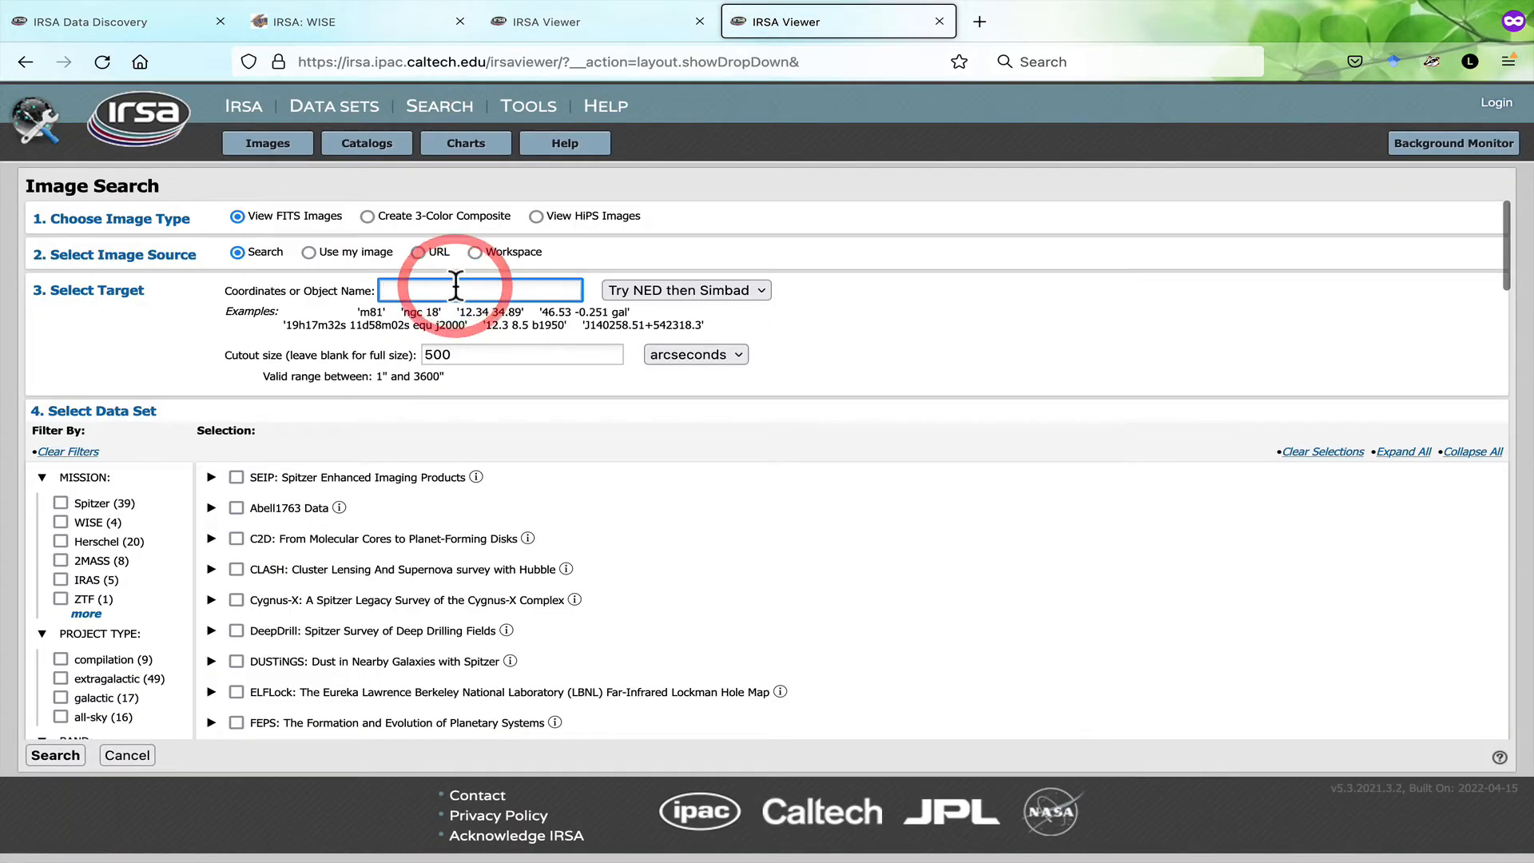
type("ic1396")
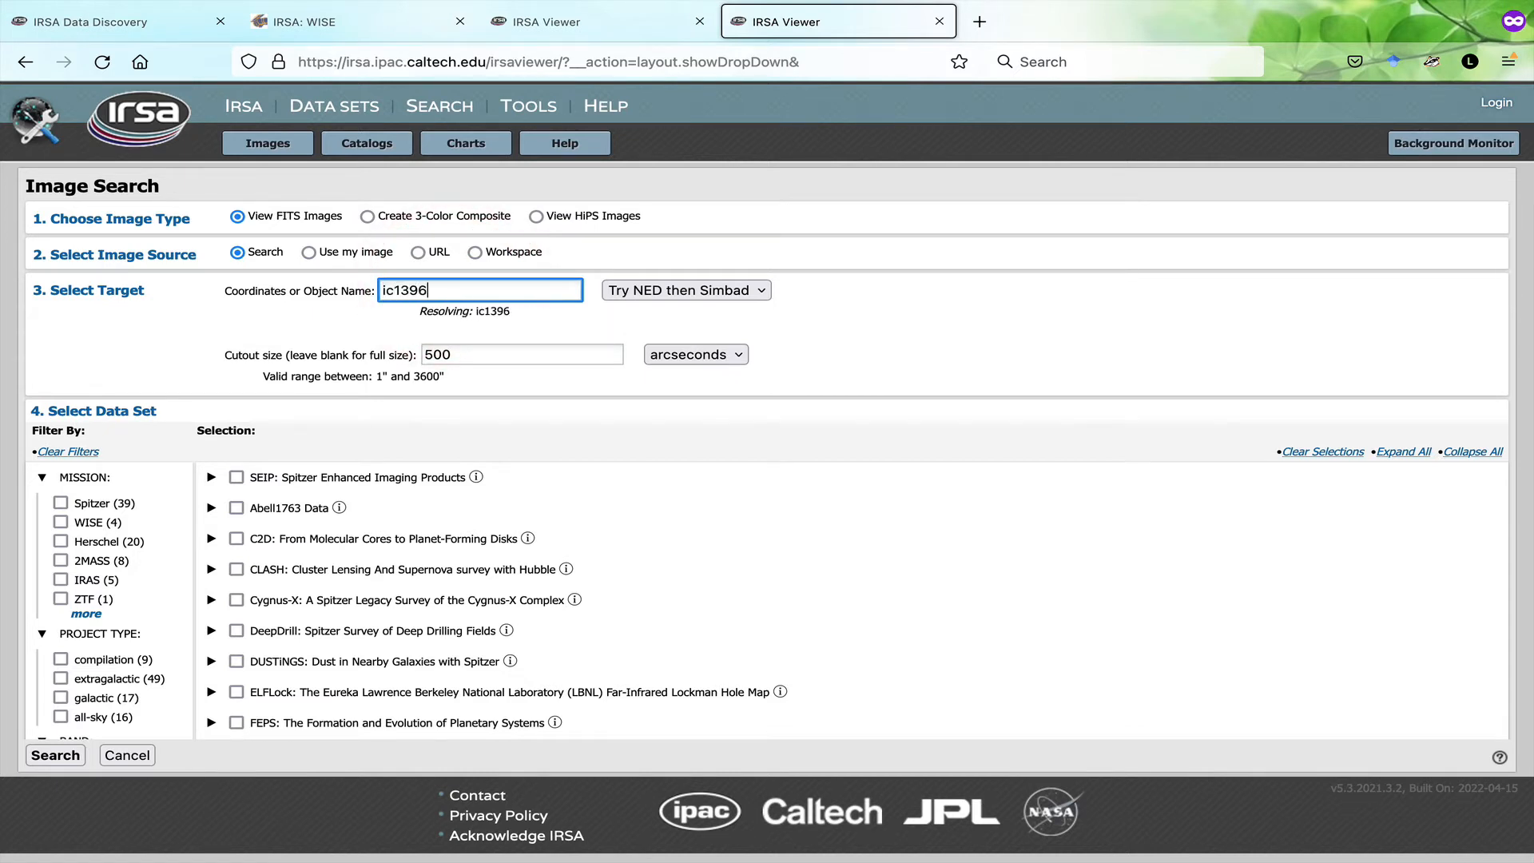
left_click(723, 357)
left_click(693, 319)
triple_click(514, 352)
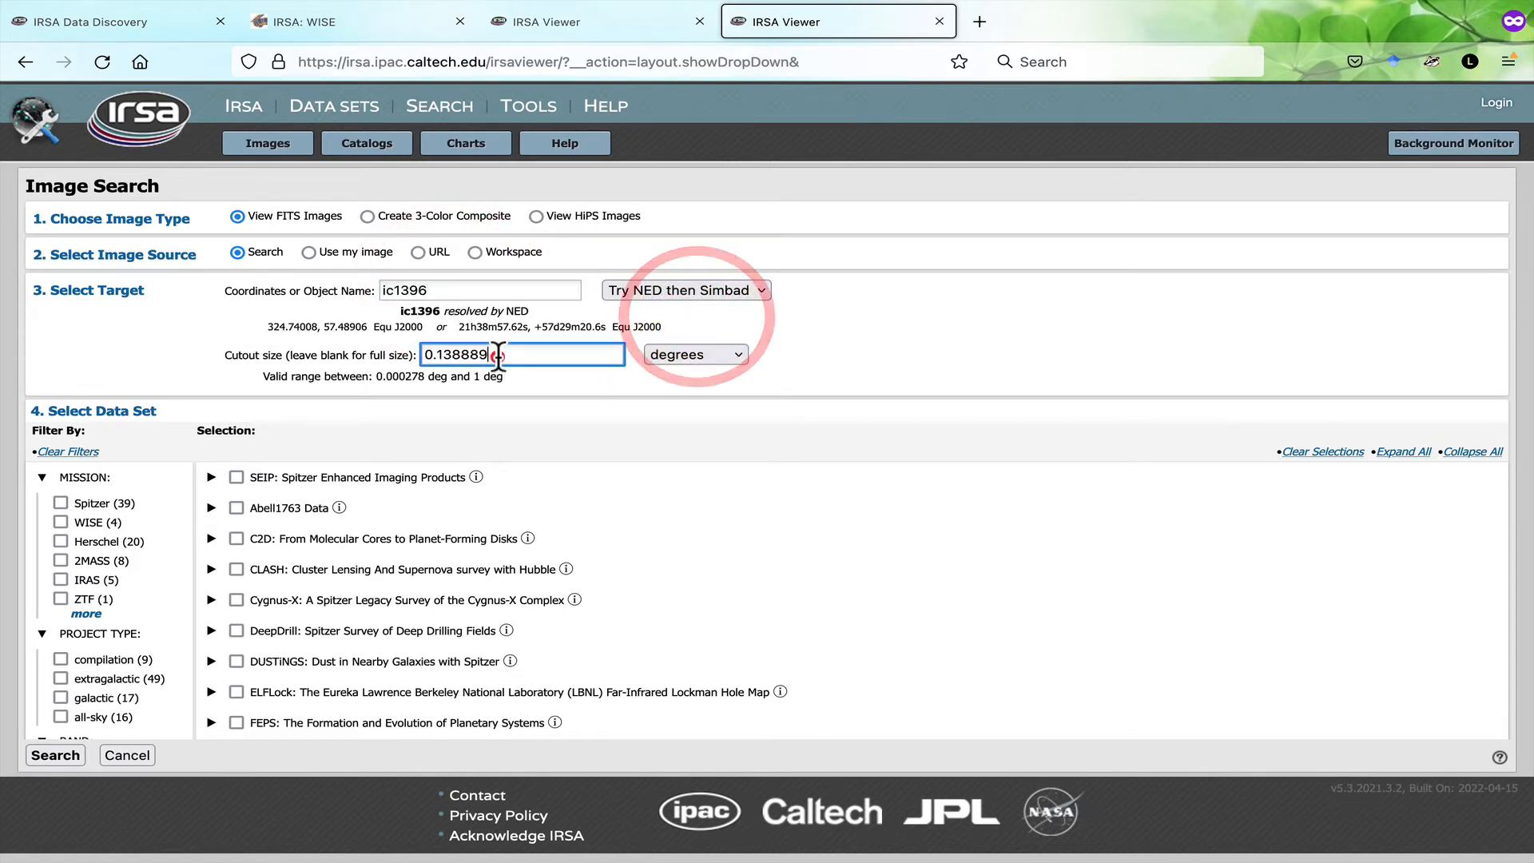
type("1")
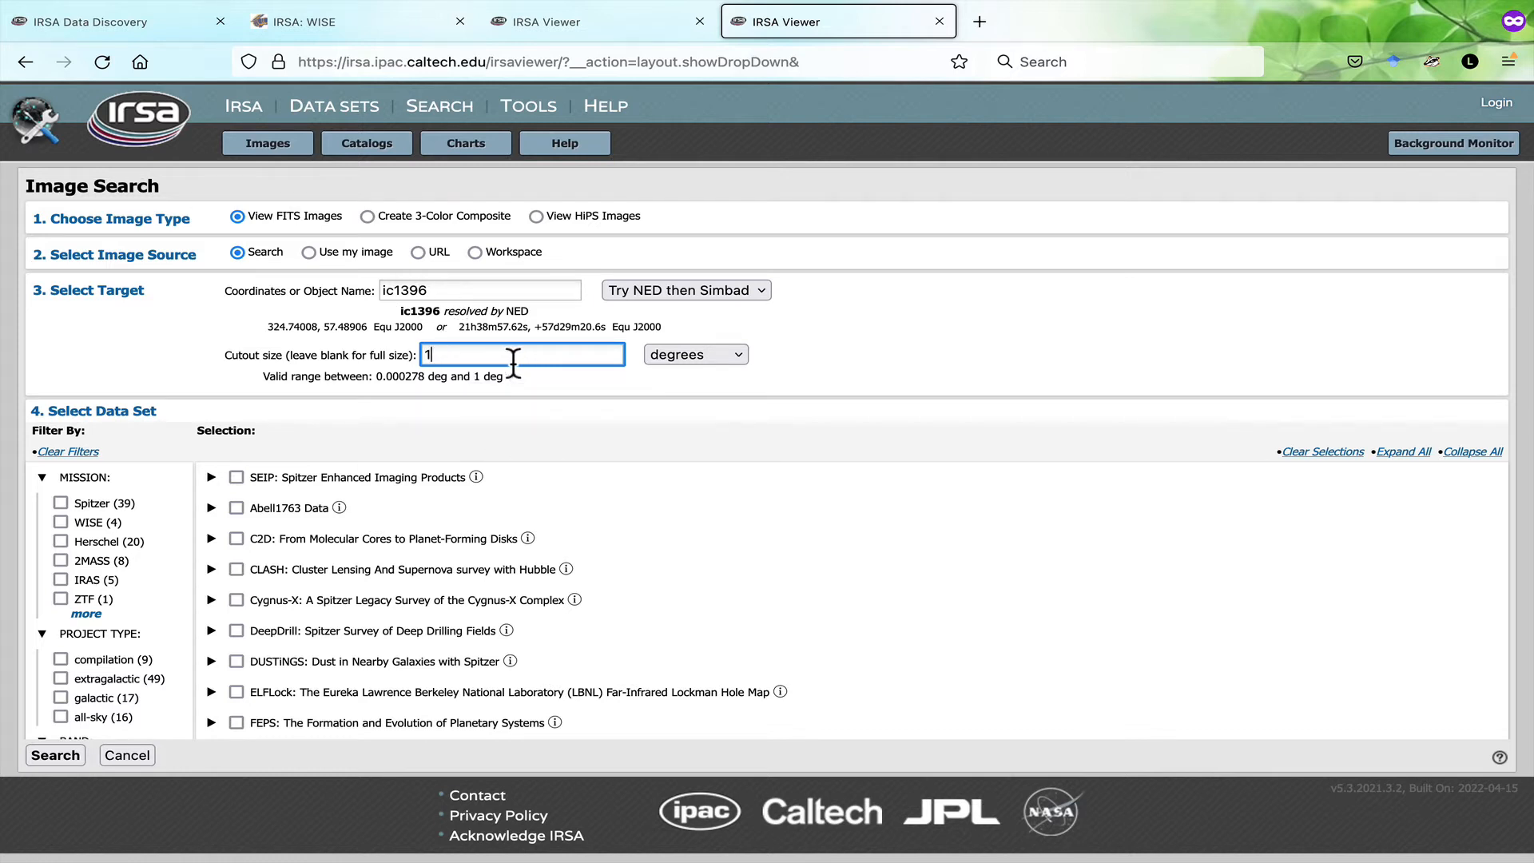
- Filter the image data sets to the WISE mission, select the WISE AllWISE Atlas, and clear the filter
left_click(61, 522)
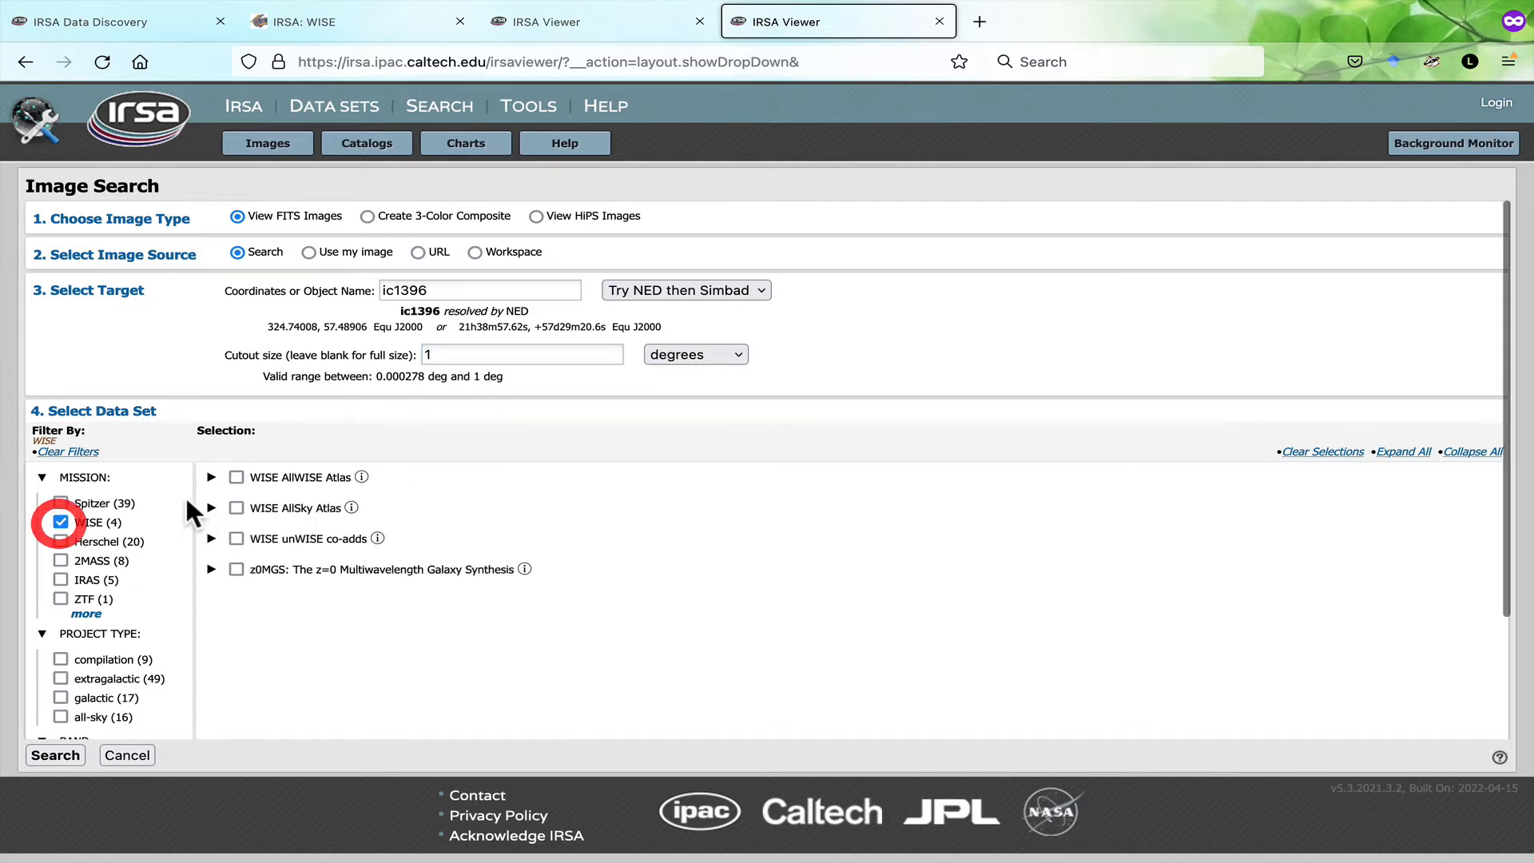
left_click(237, 477)
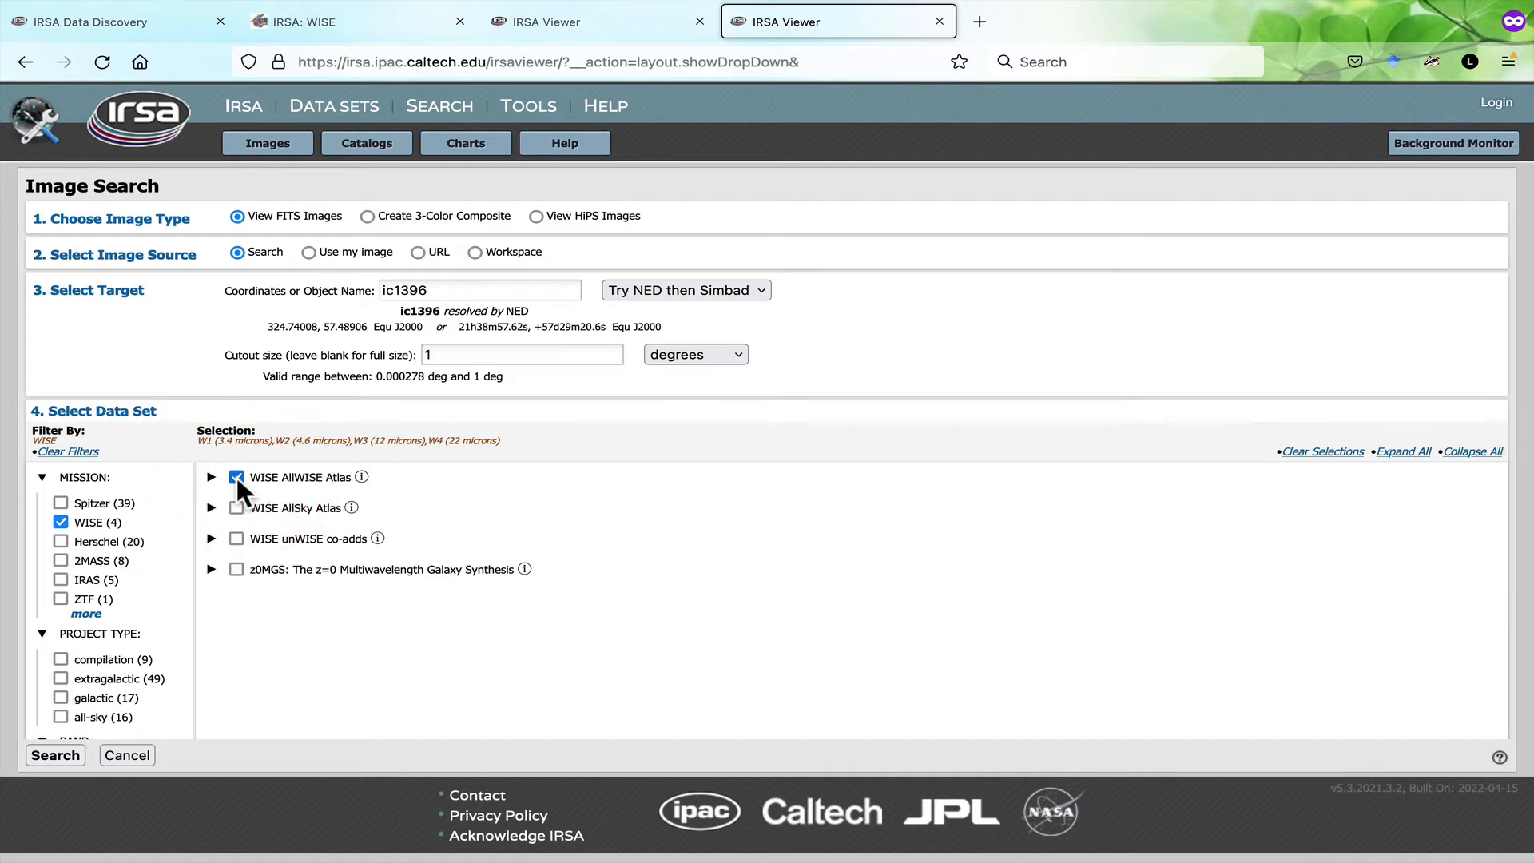
left_click(61, 522)
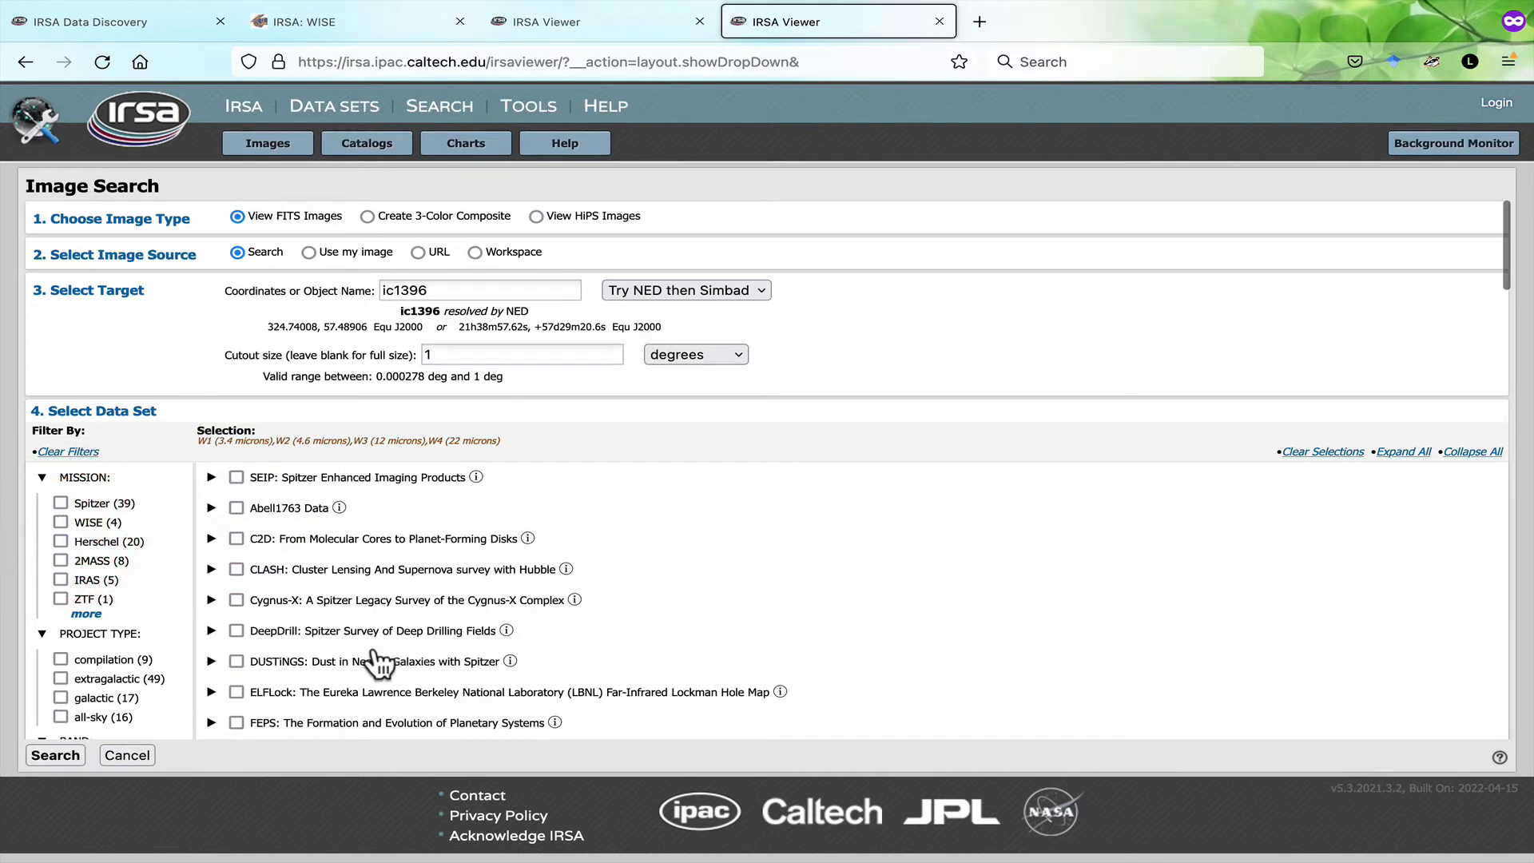
- Look through the full list of image data sets, and review the WISE entries with the mission filter temporarily applied
scroll(1125, 560, "down", 15)
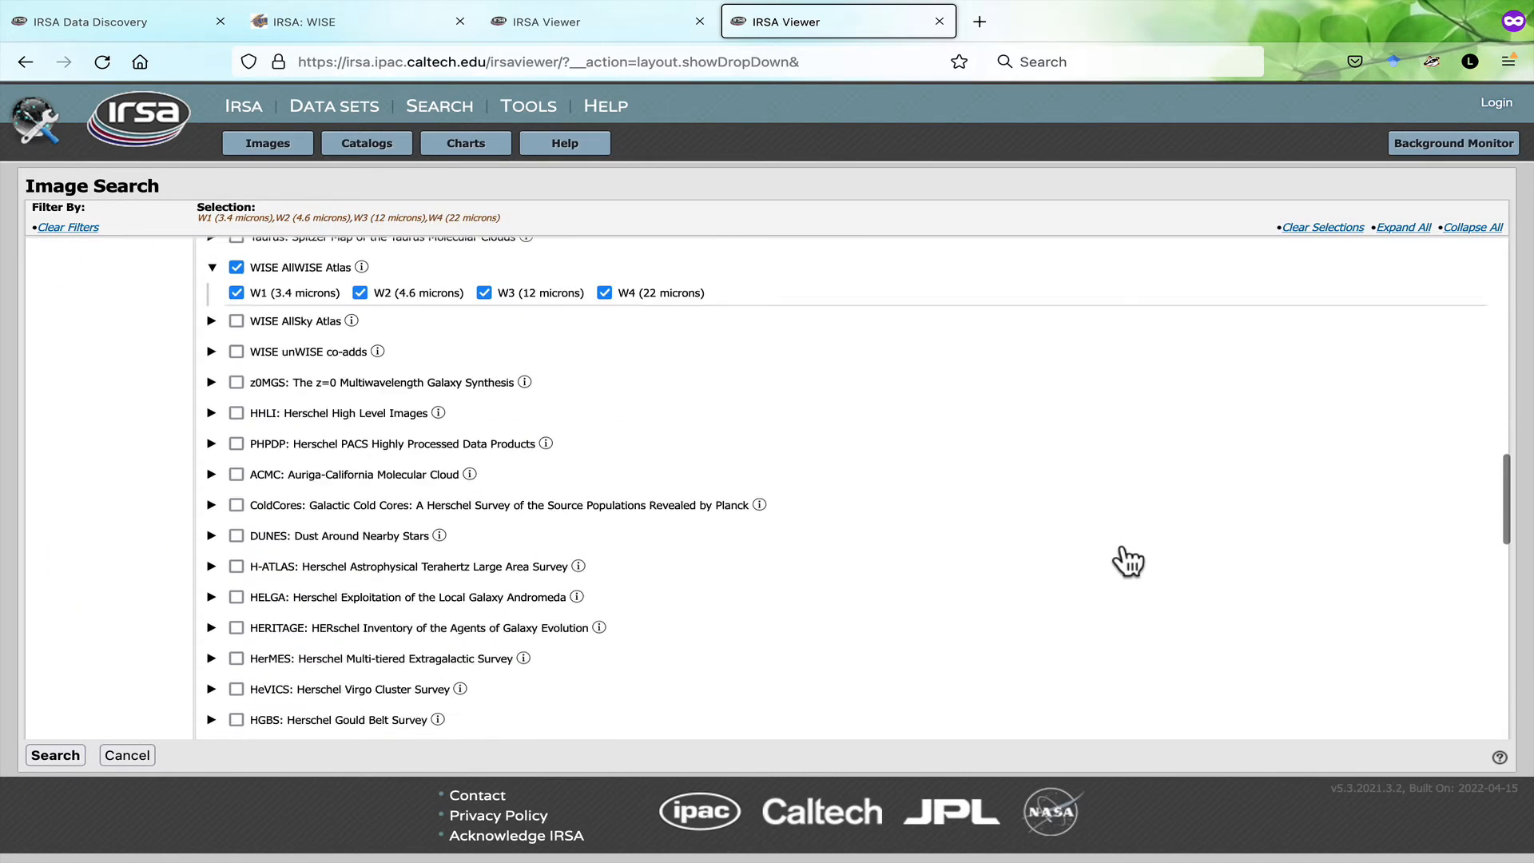
scroll(1128, 561, "down", 5)
scroll(1129, 562, "up", 20)
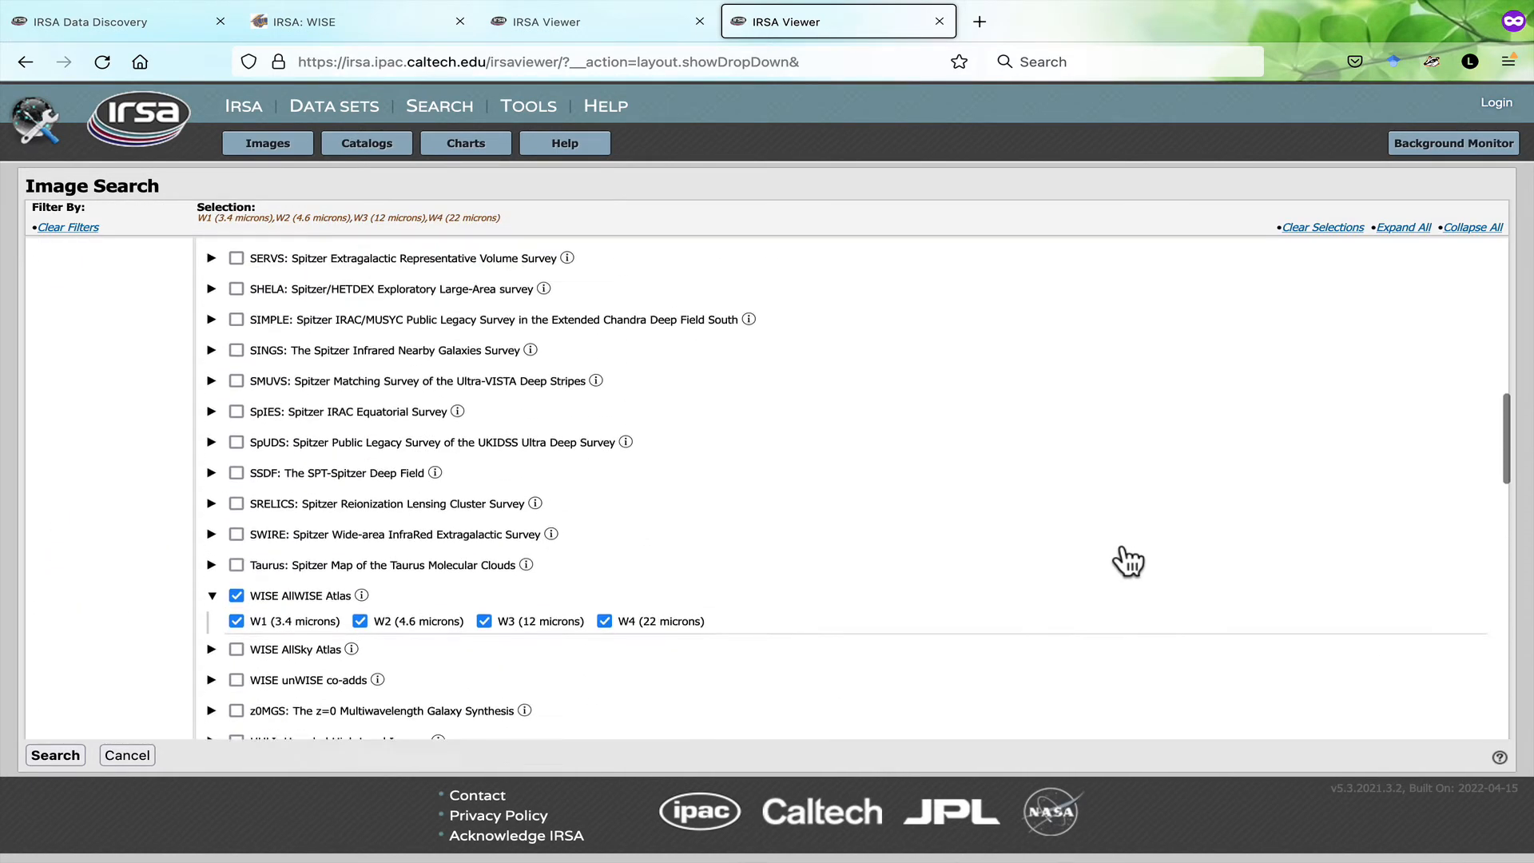
scroll(1128, 562, "up", 3)
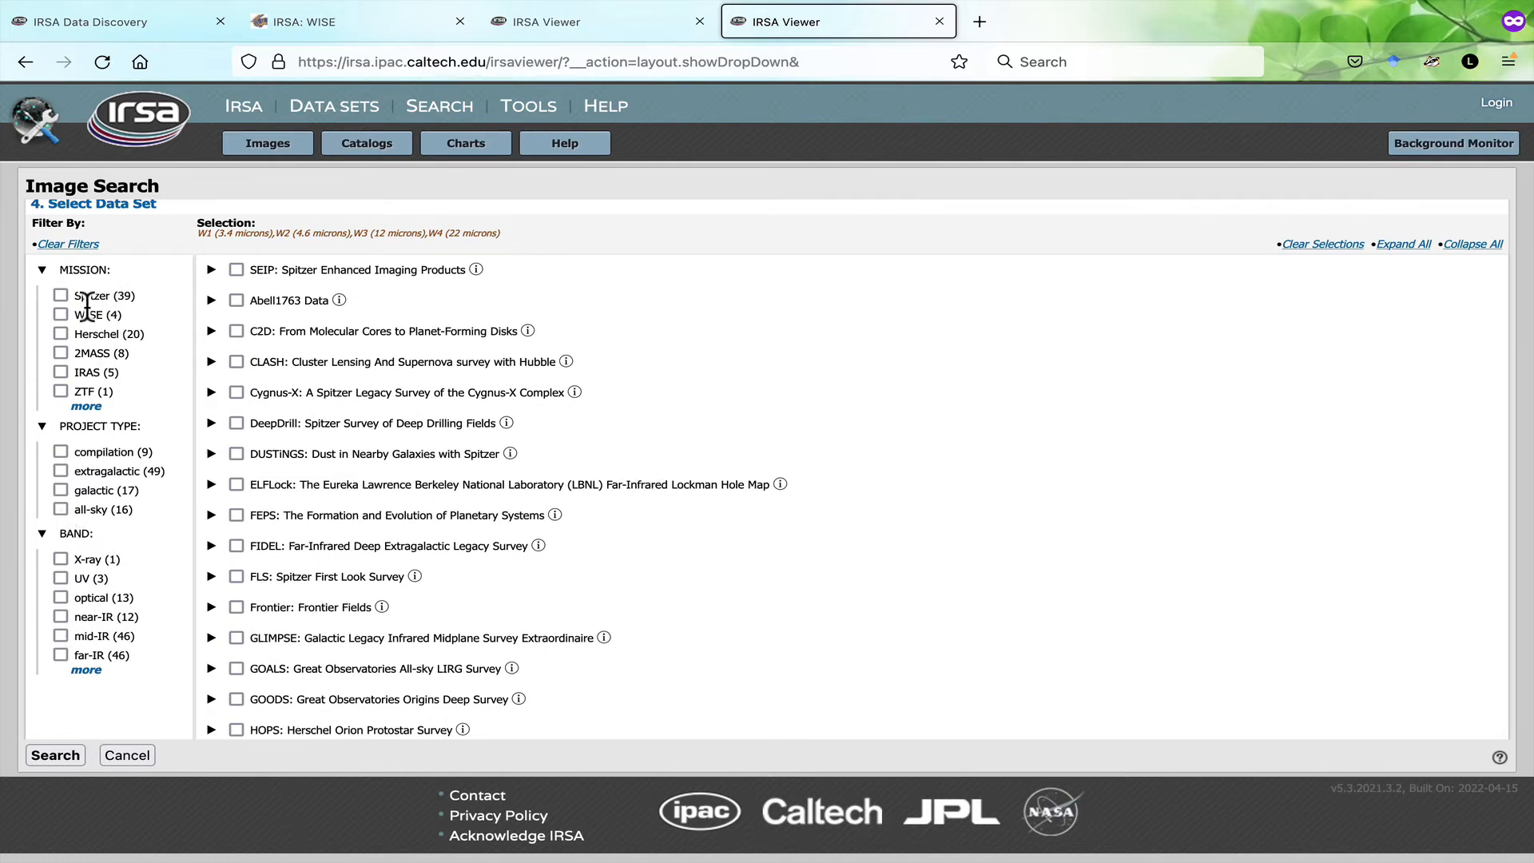
left_click(61, 314)
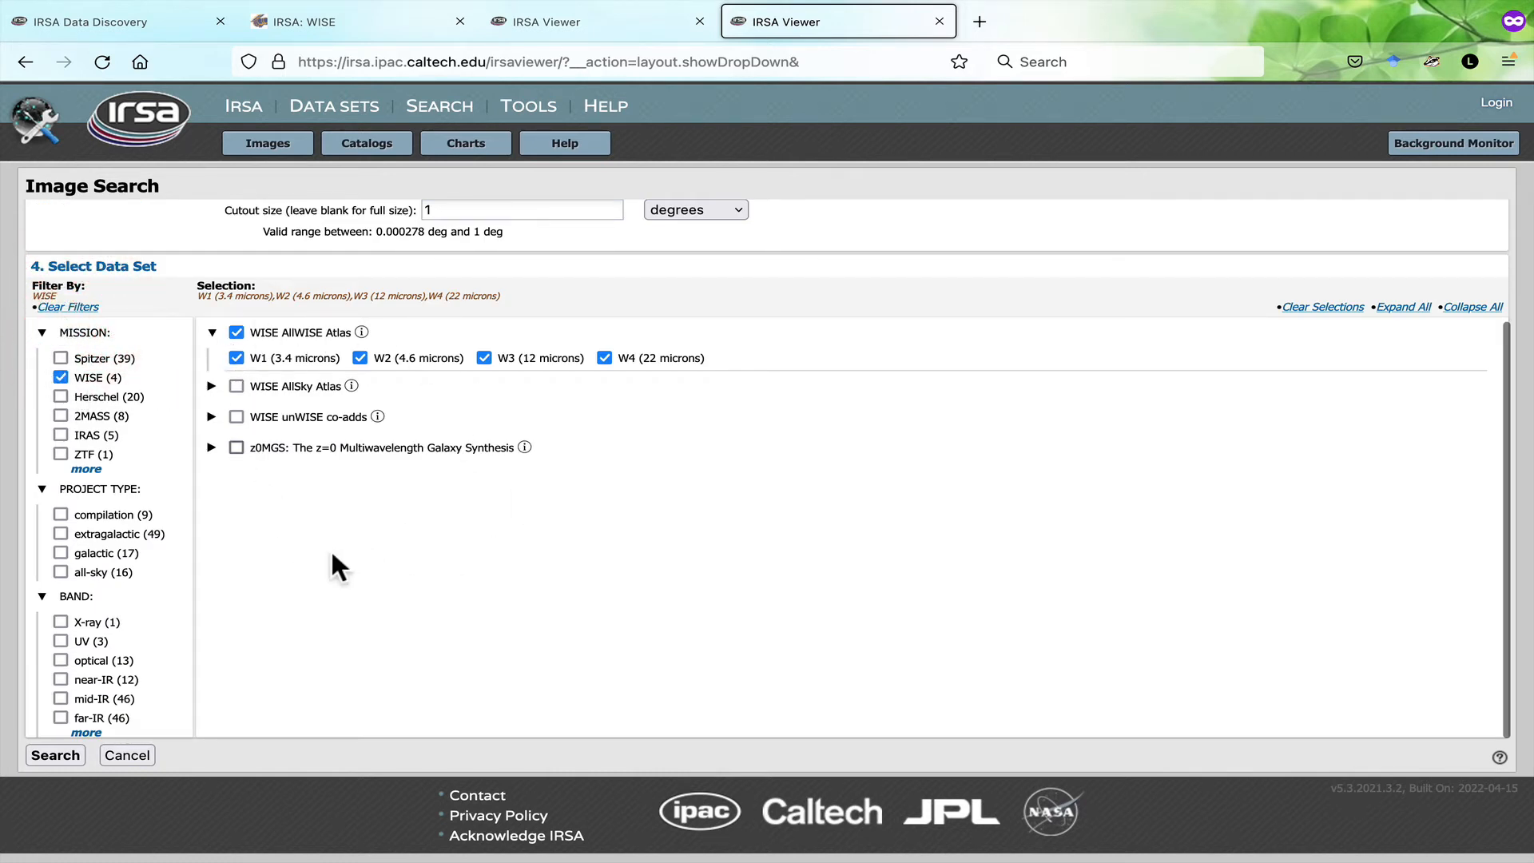
left_click(60, 377)
- Filter the image data sets by the 2MASS mission and by the ZTF mission in turn, clearing each filter
left_click(61, 416)
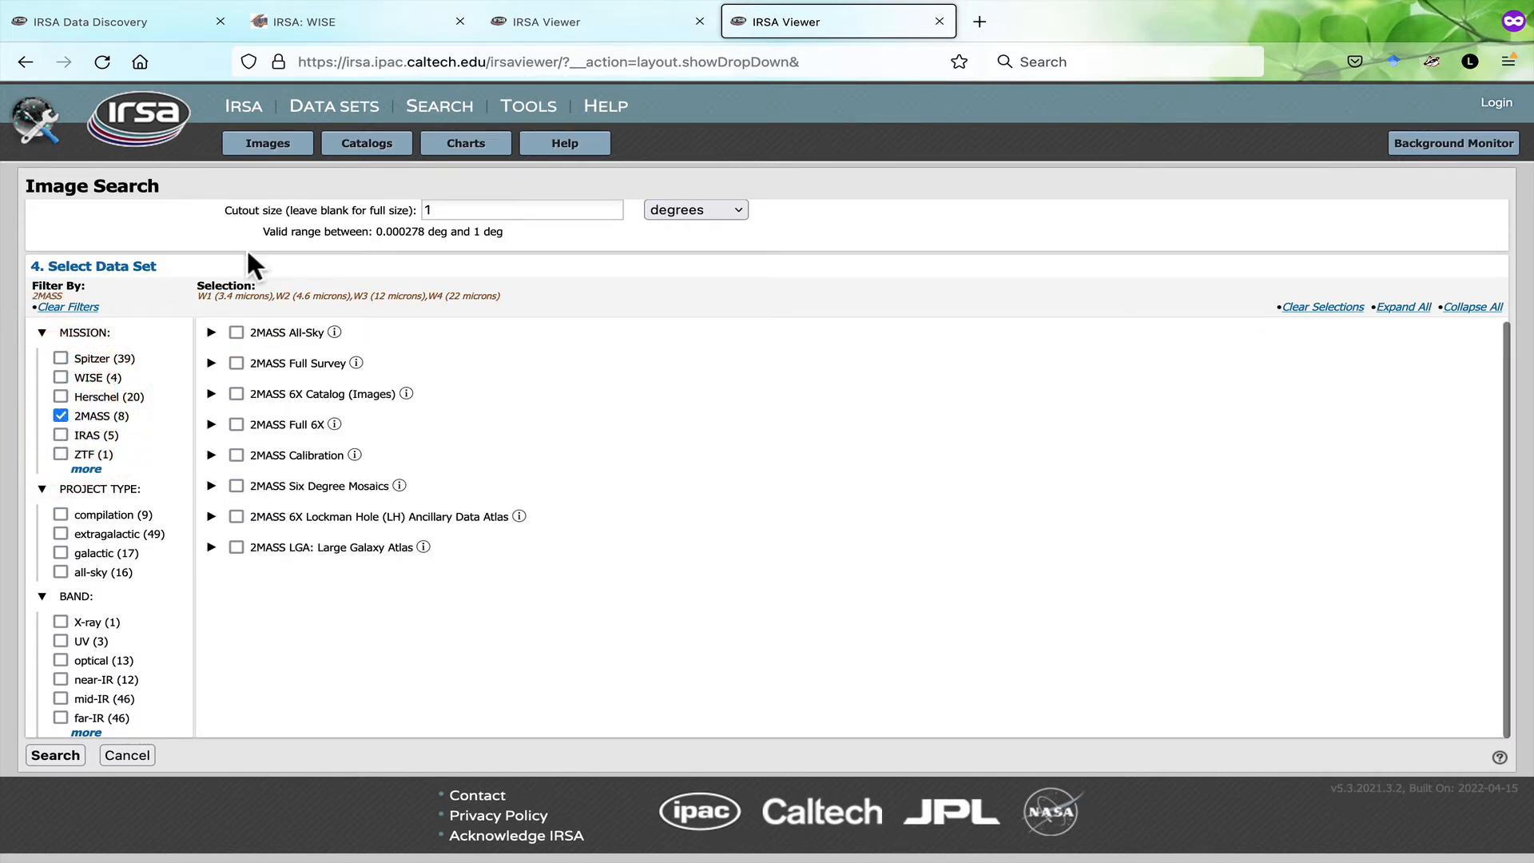
left_click(61, 415)
left_click(60, 453)
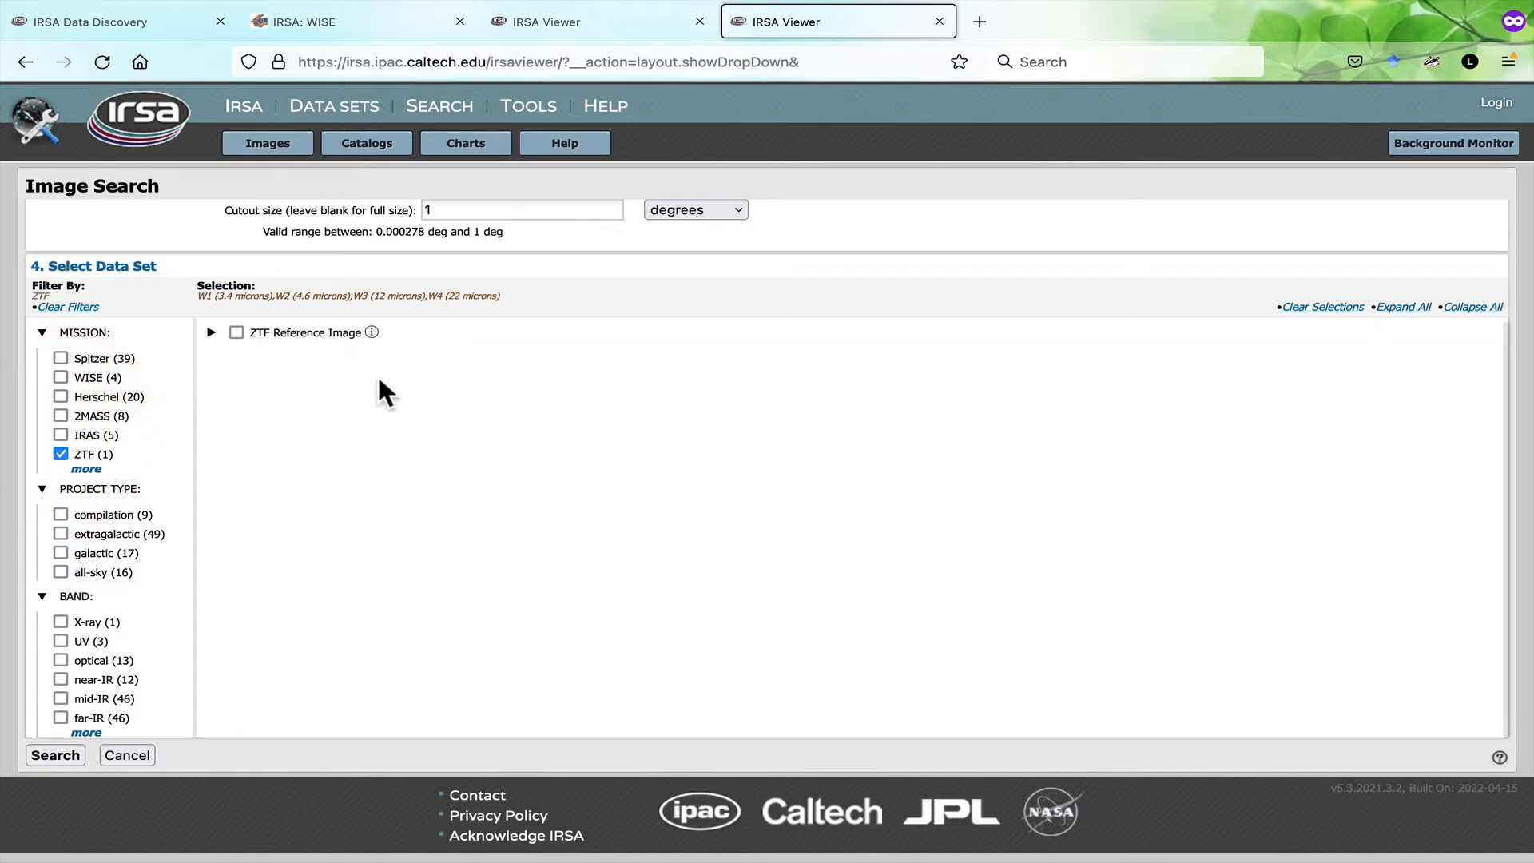
left_click(60, 453)
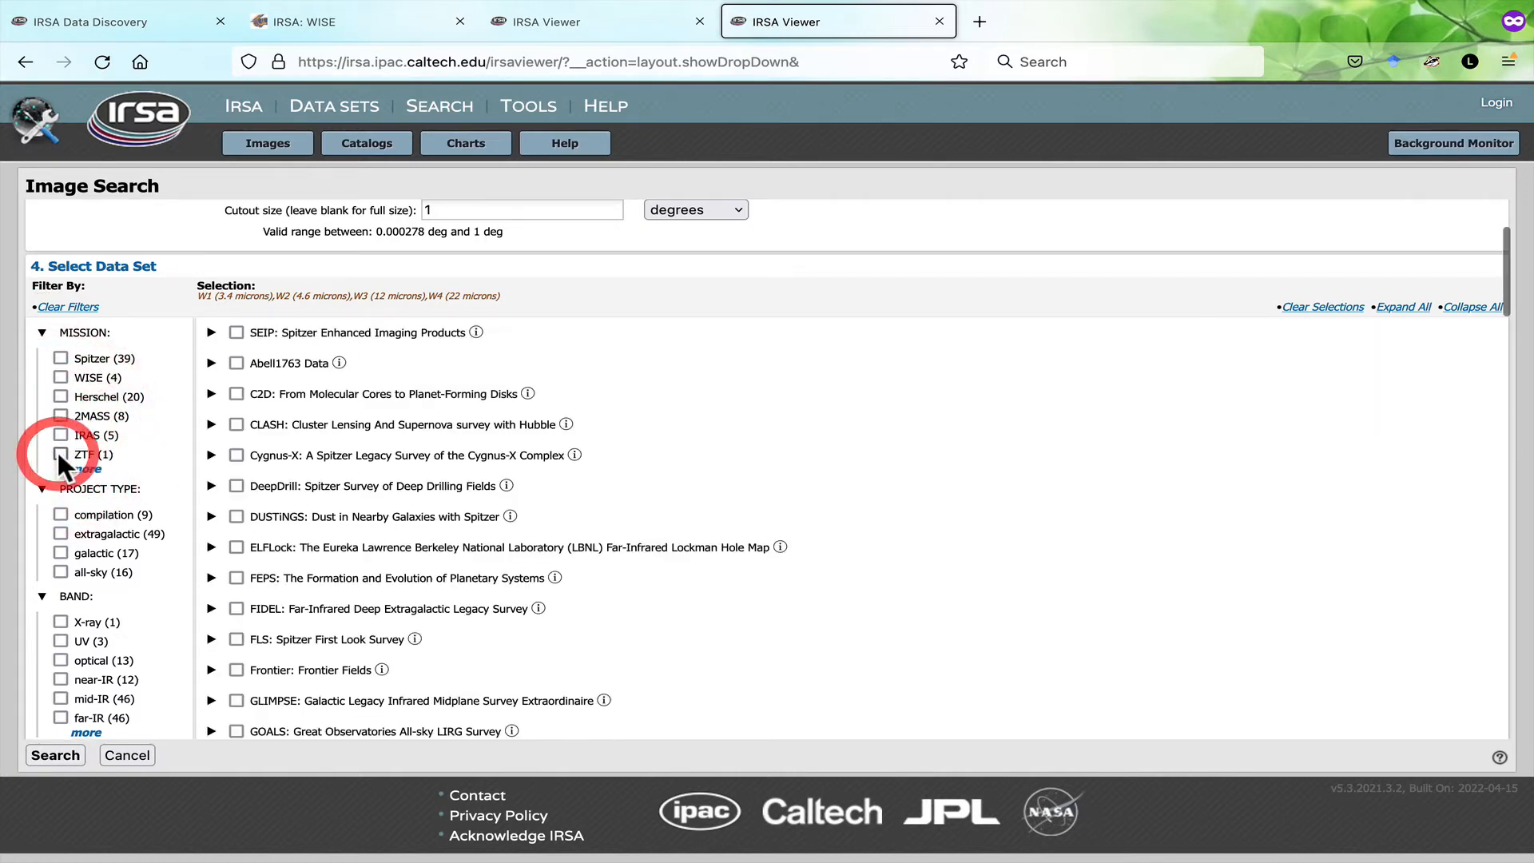
- Filter the image data sets by the galactic and extragalactic project types in turn, clearing each filter
scroll(71, 479, "down", 3)
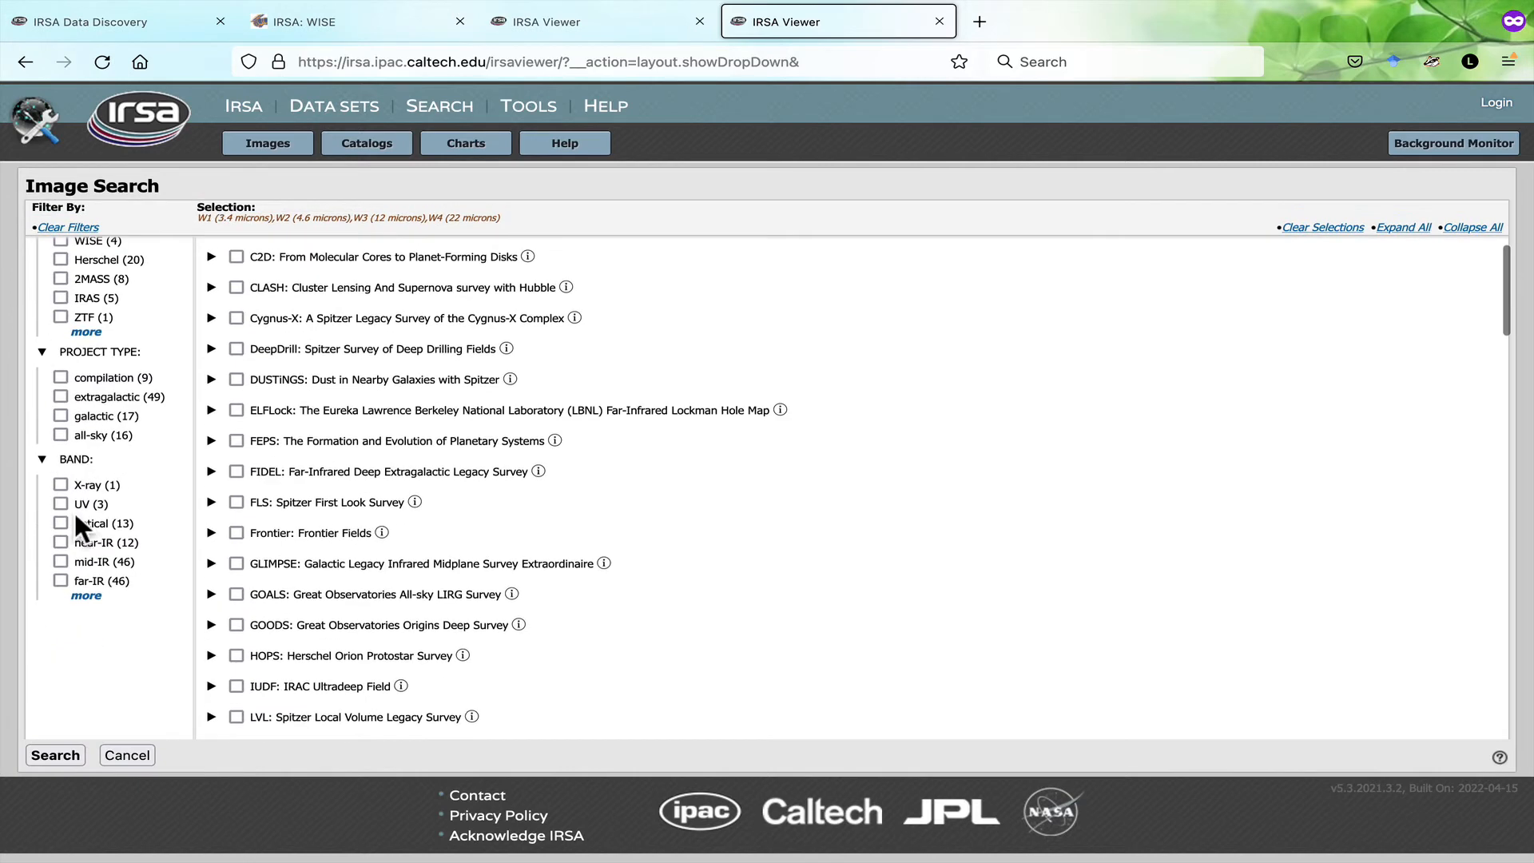
left_click(61, 415)
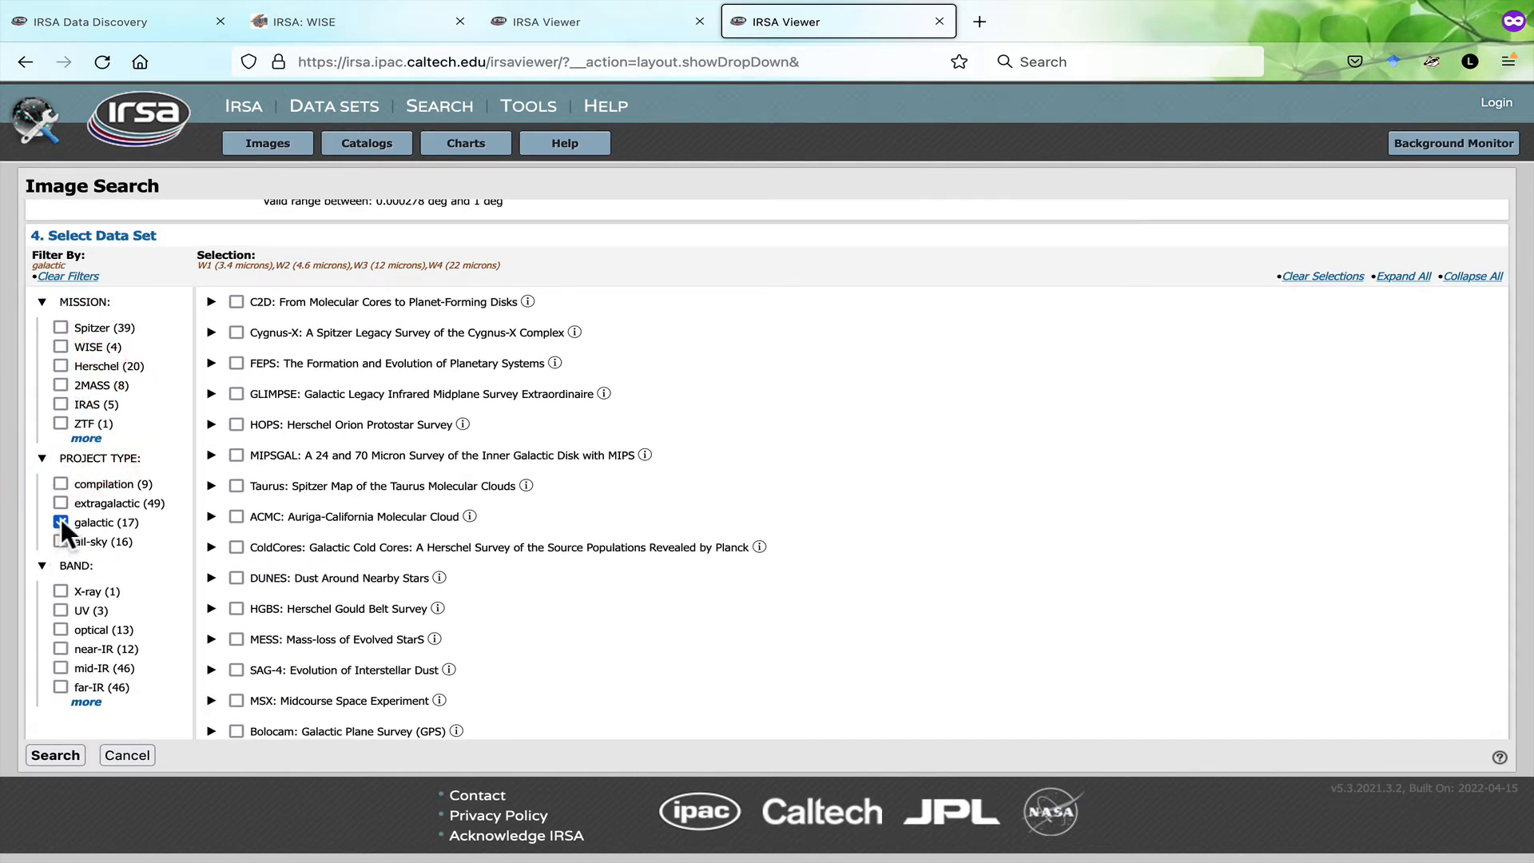
left_click(61, 520)
left_click(64, 501)
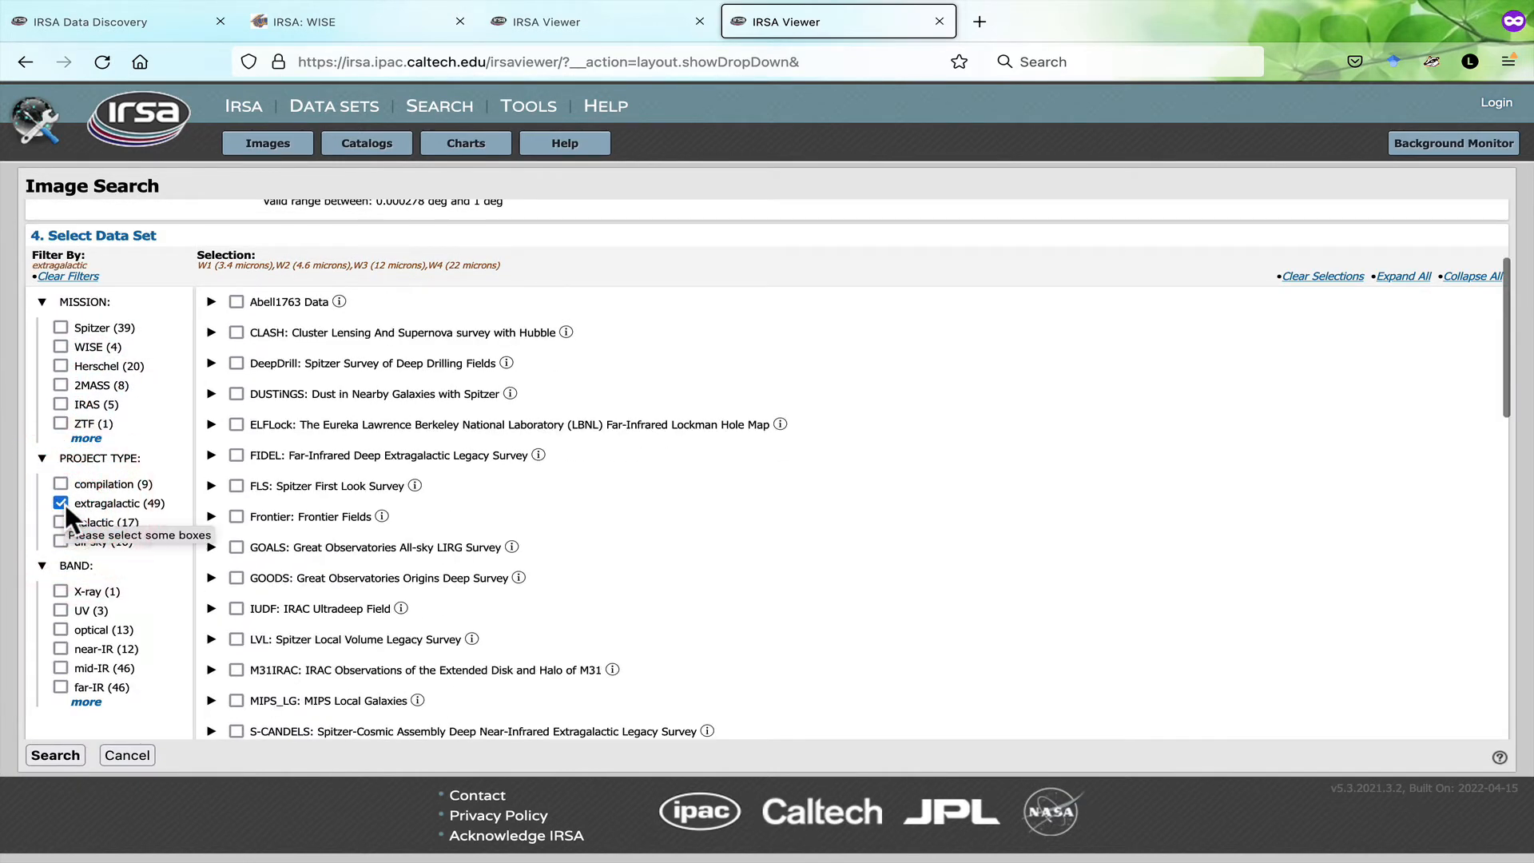
left_click(62, 502)
- Filter the image data sets to the far-IR band
scroll(59, 624, "down", 3)
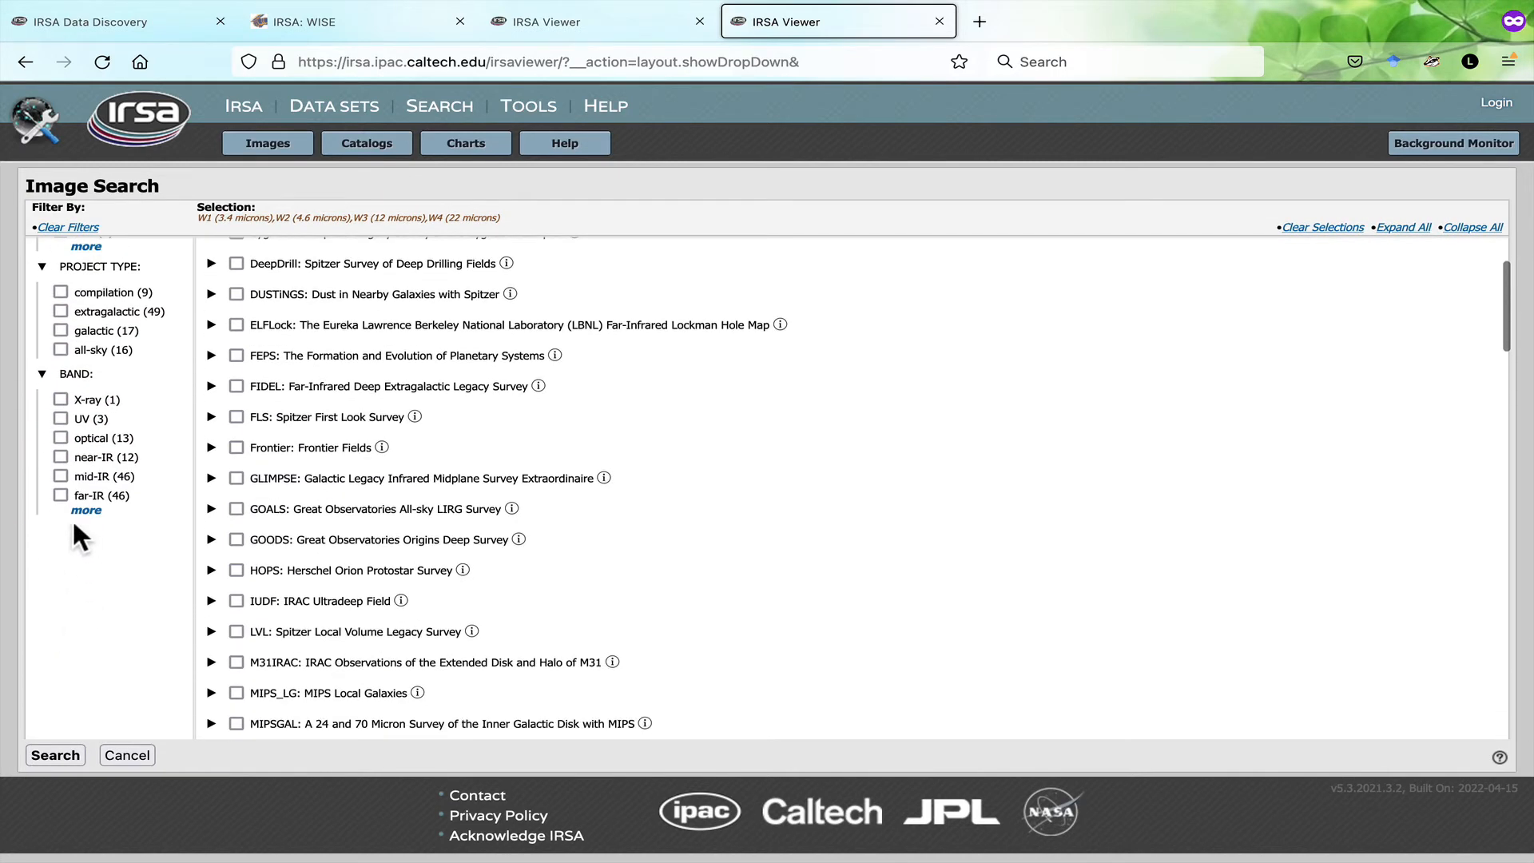
left_click(59, 496)
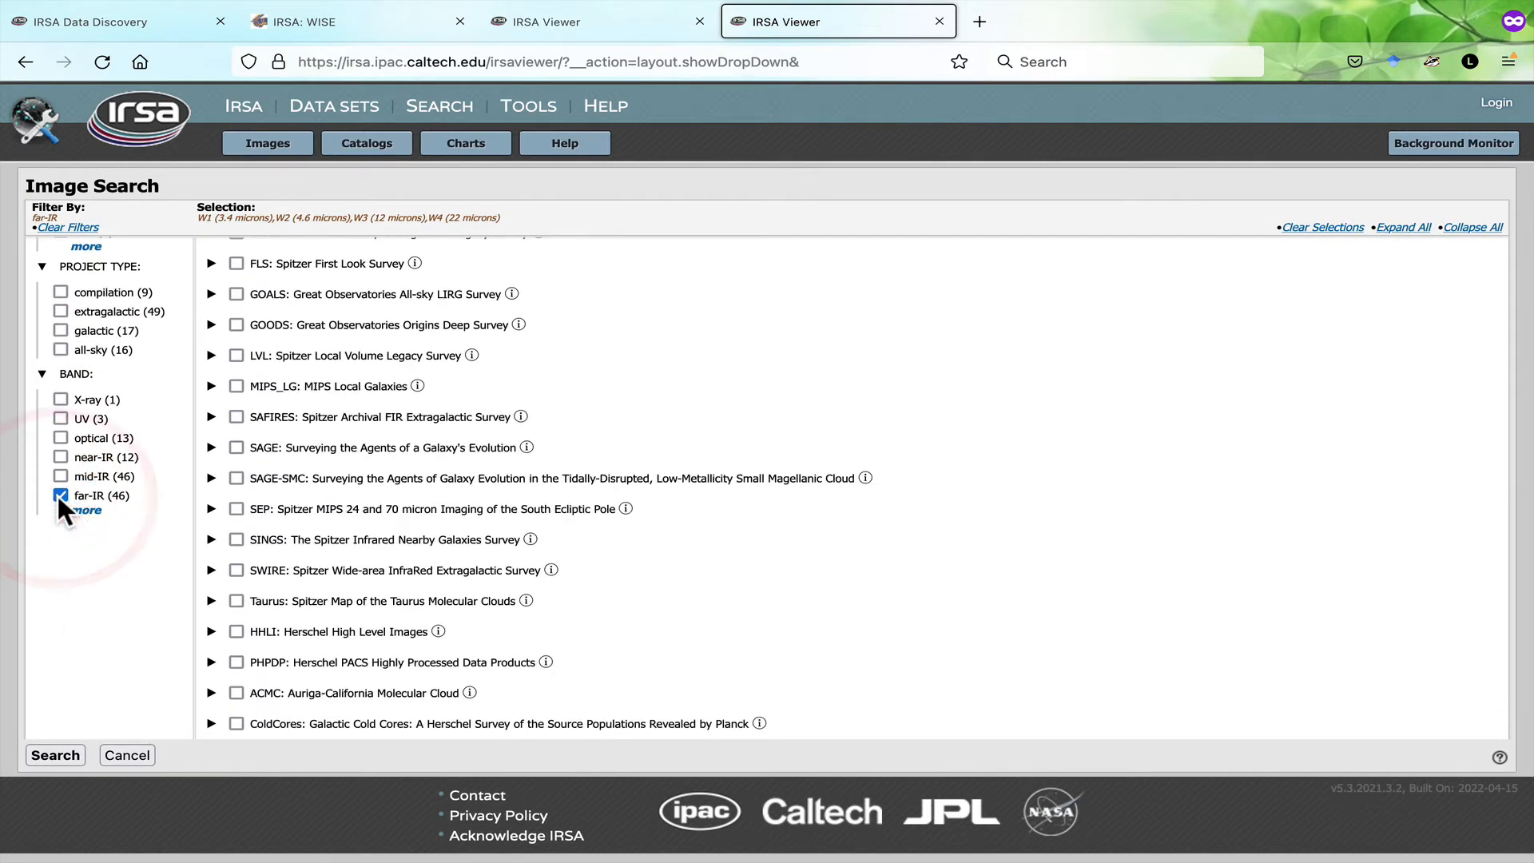
- Clear the far-IR band filter and expand all entries in the image data set list to show their bands
left_click(60, 495)
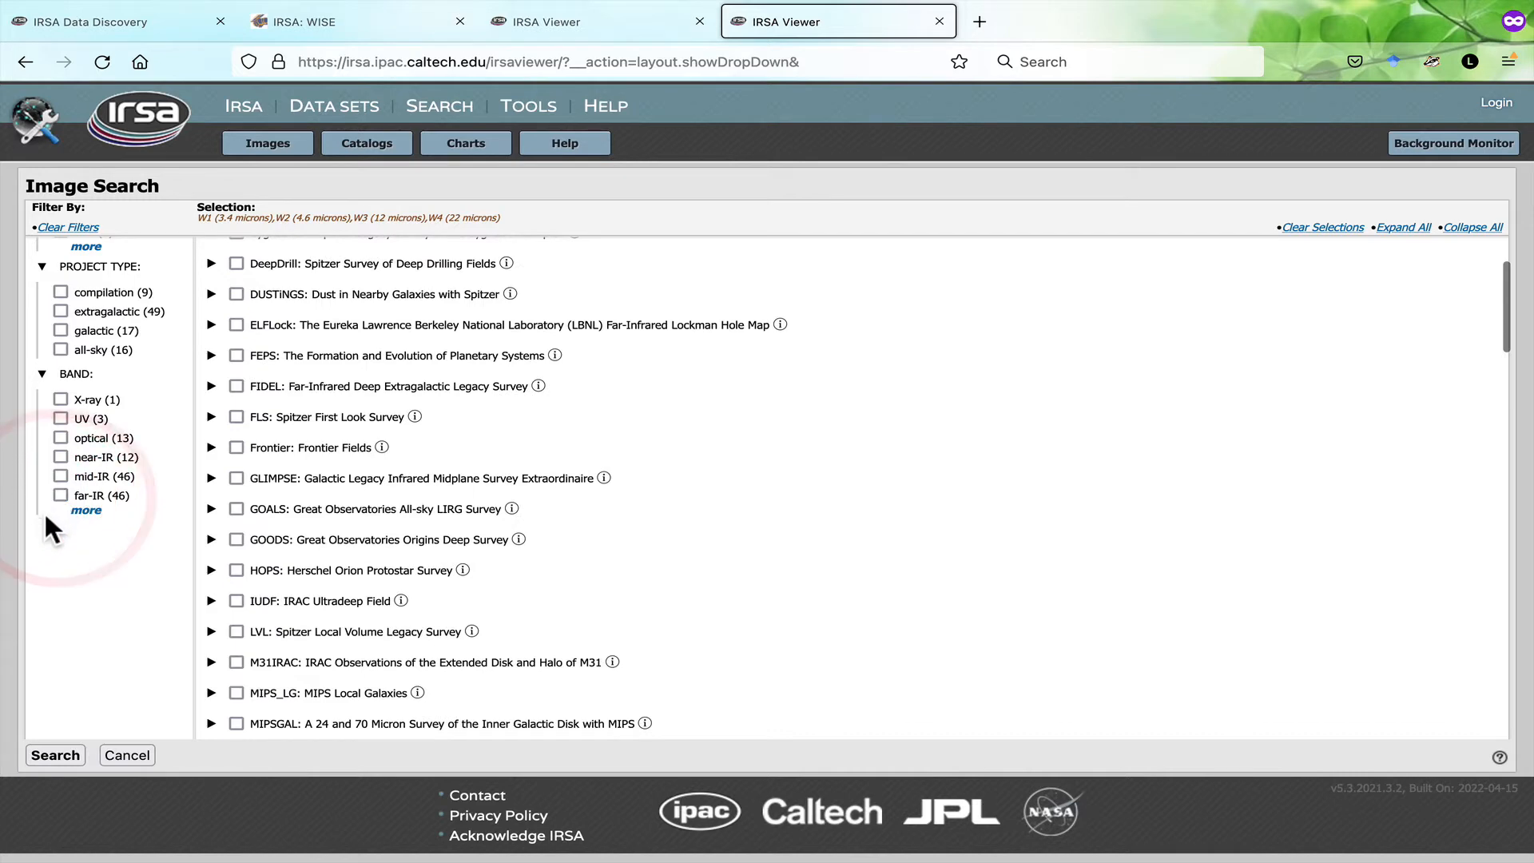
scroll(106, 351, "up", 4)
scroll(106, 352, "up", 1)
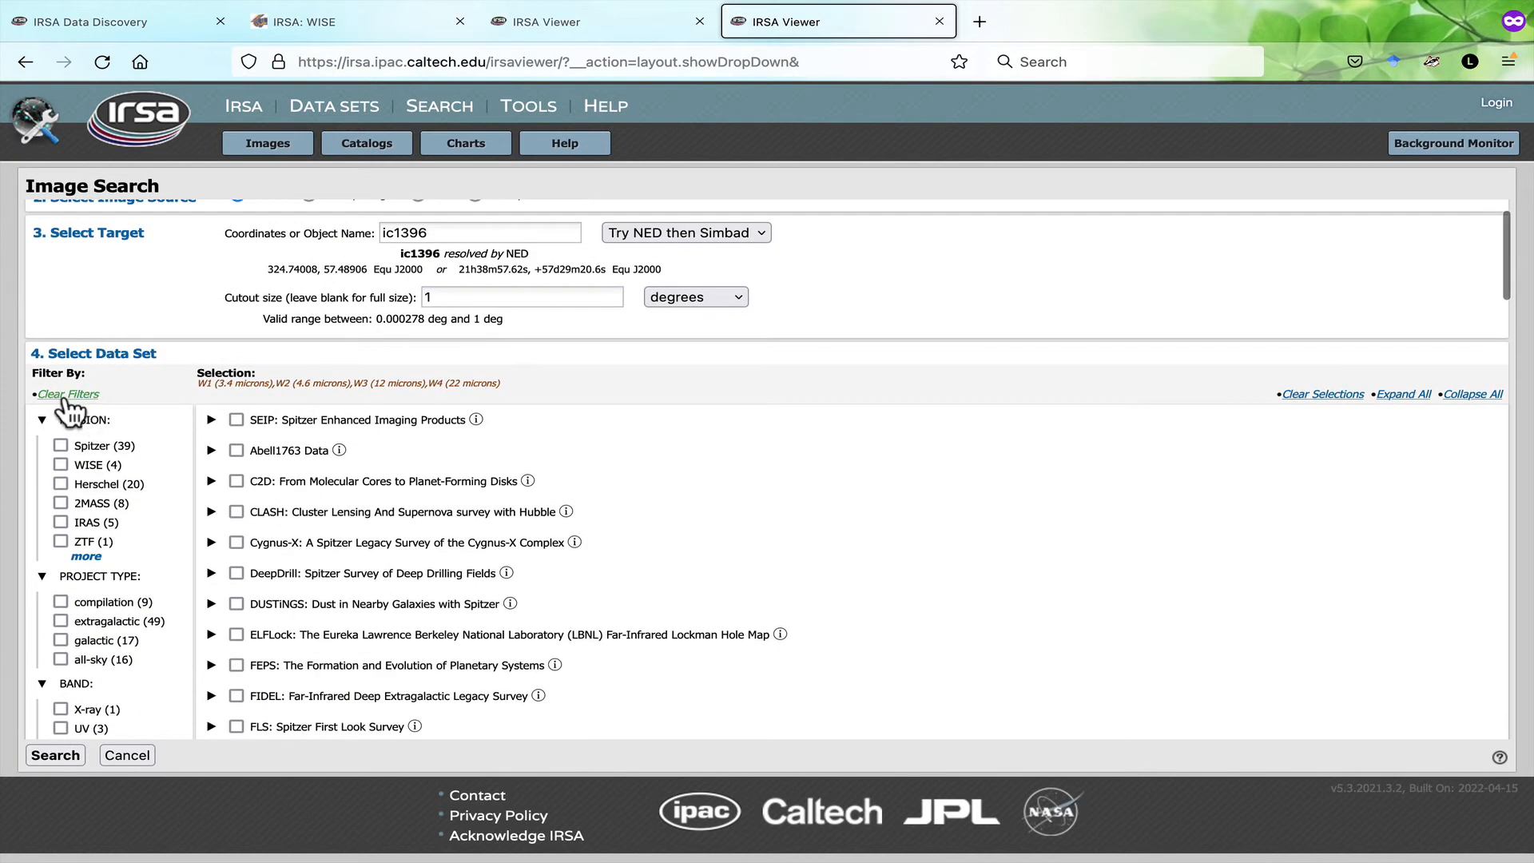
left_click(1400, 397)
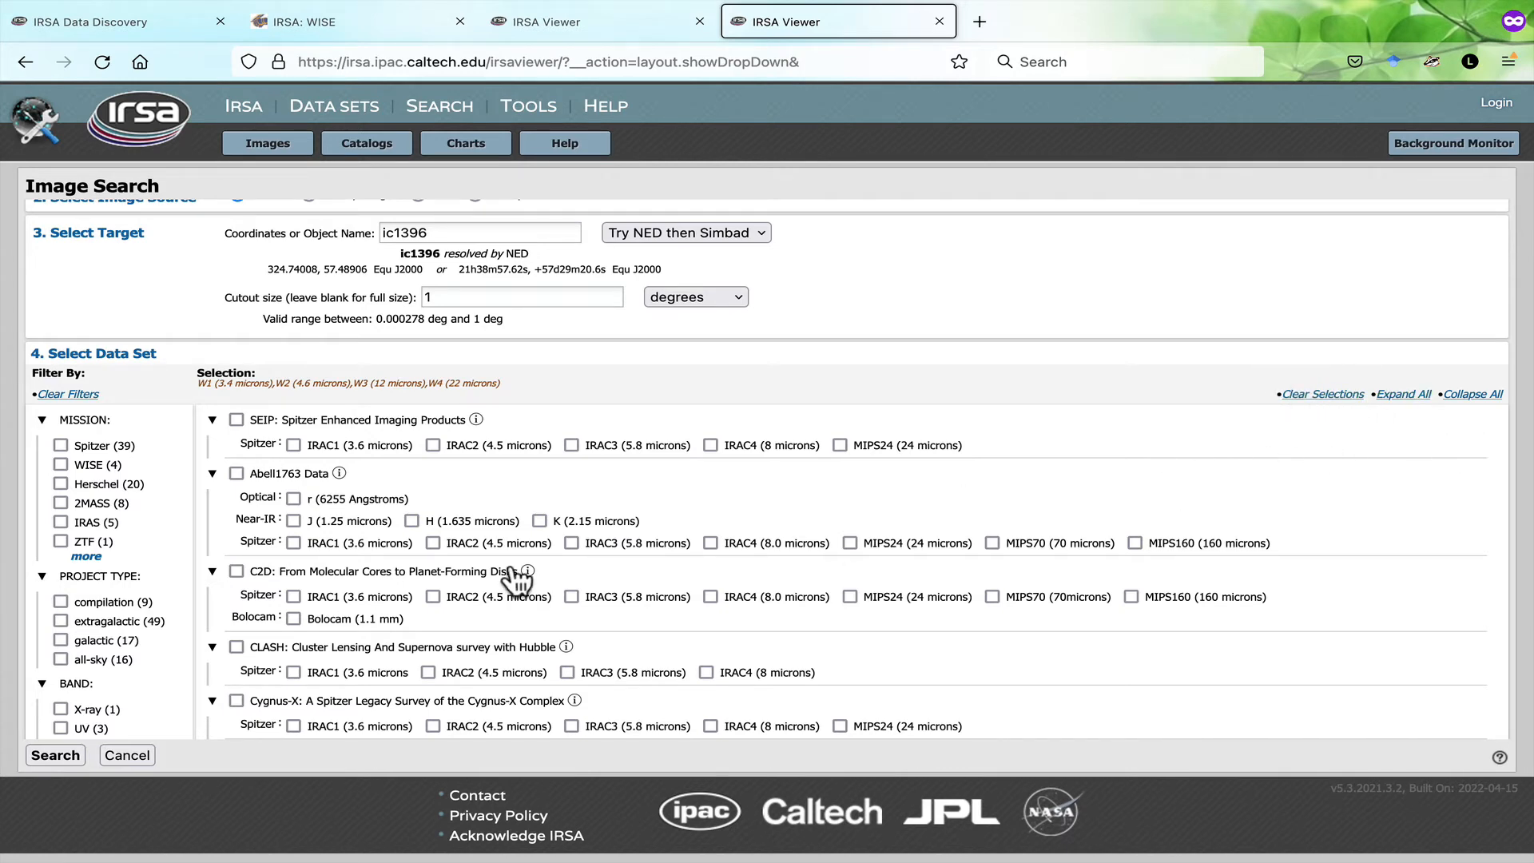
scroll(457, 566, "up", 1)
scroll(451, 549, "down", 1)
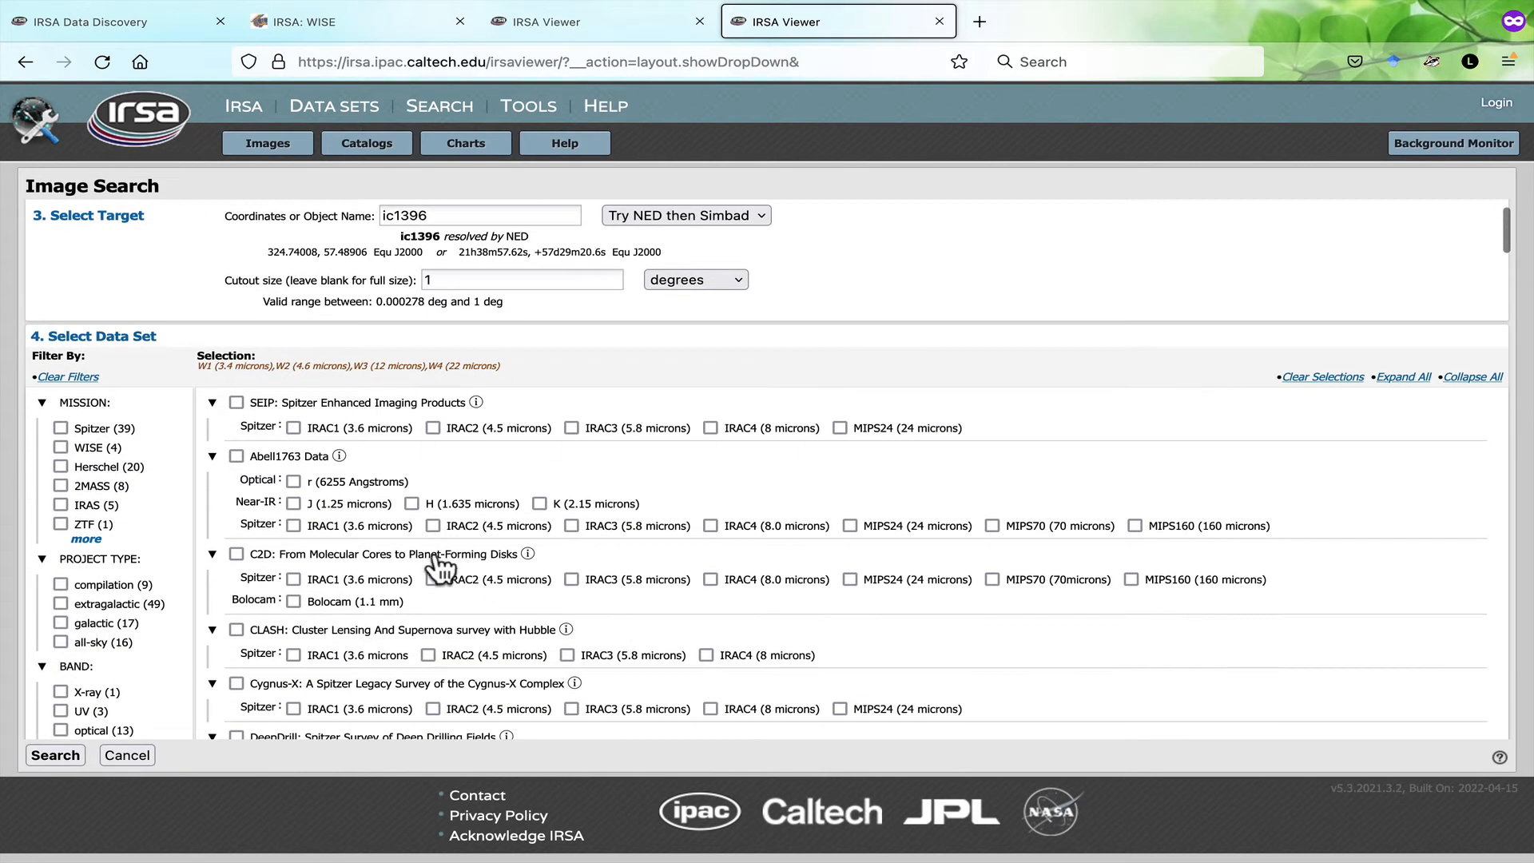
- Run the IC 1396 search for the four AllWISE bands, then align and lock the resulting images together
left_click(57, 755)
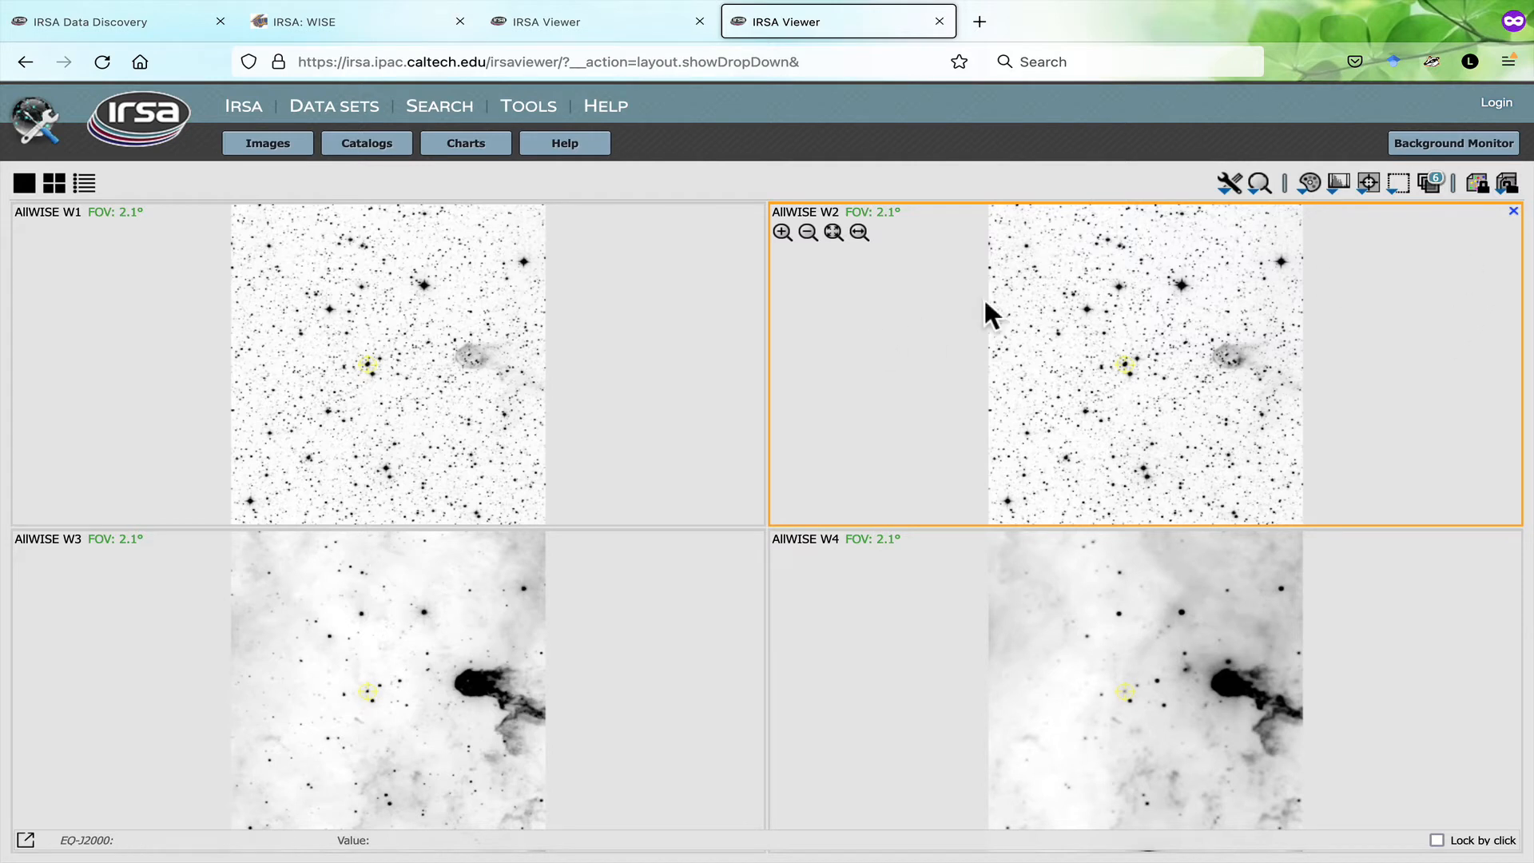
left_click(1505, 185)
left_click(1467, 361)
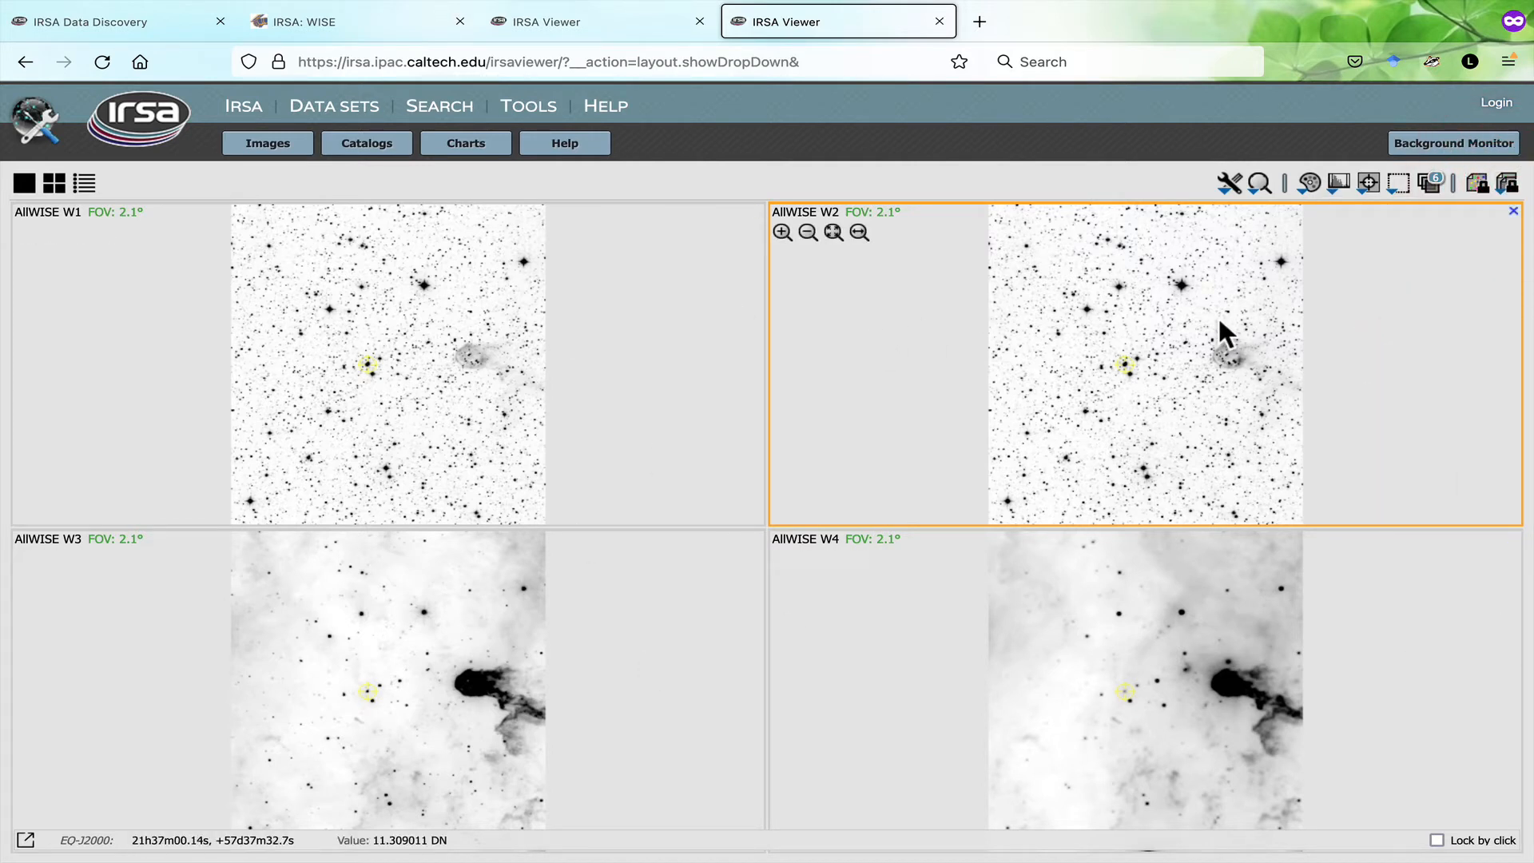
scroll(1219, 321, "up", 3)
scroll(1219, 321, "down", 6)
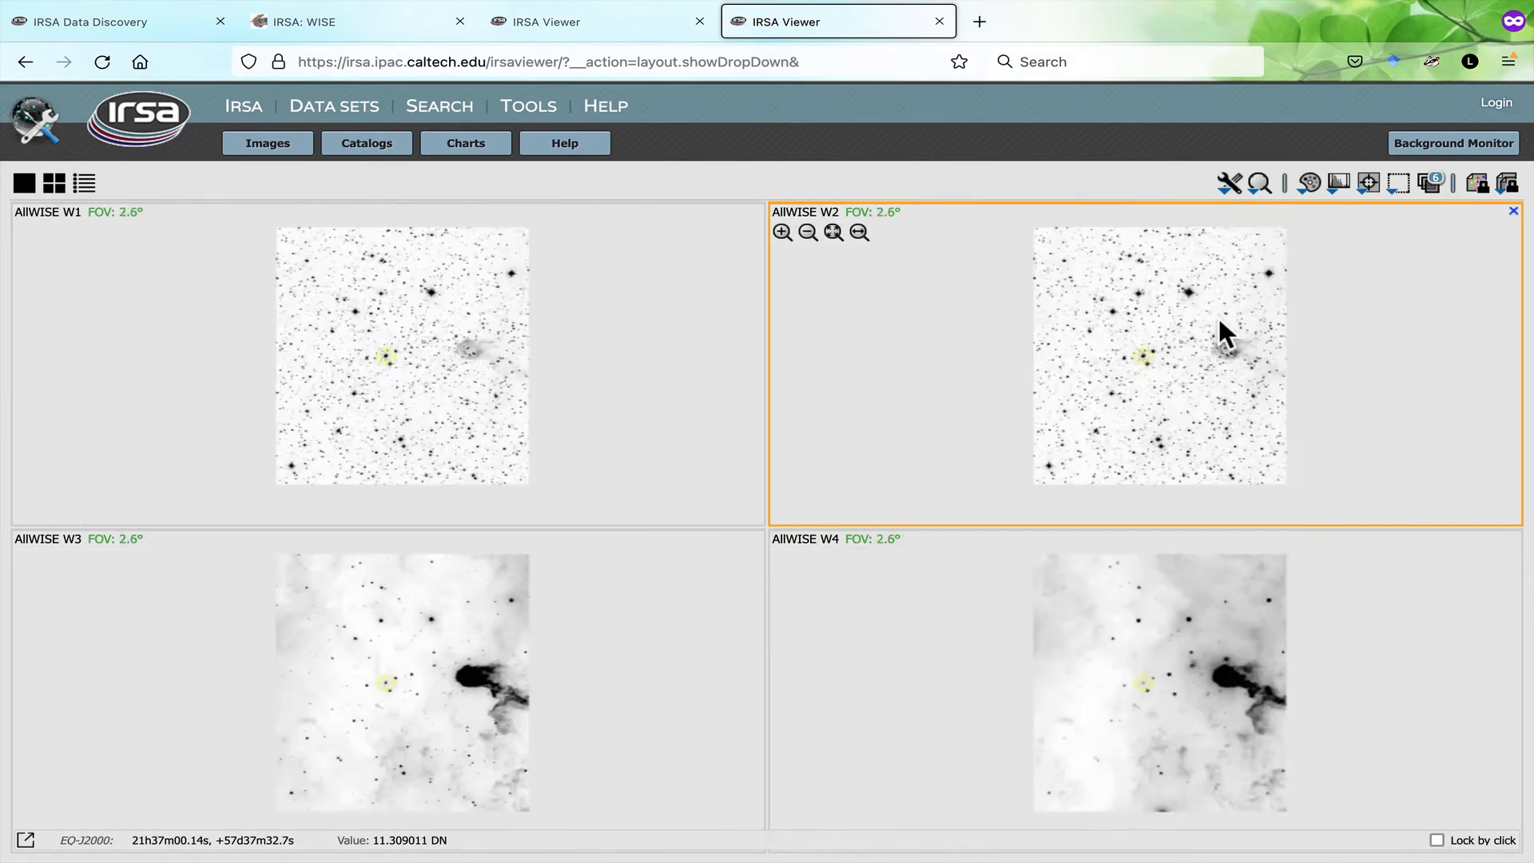
scroll(1217, 315, "up", 5)
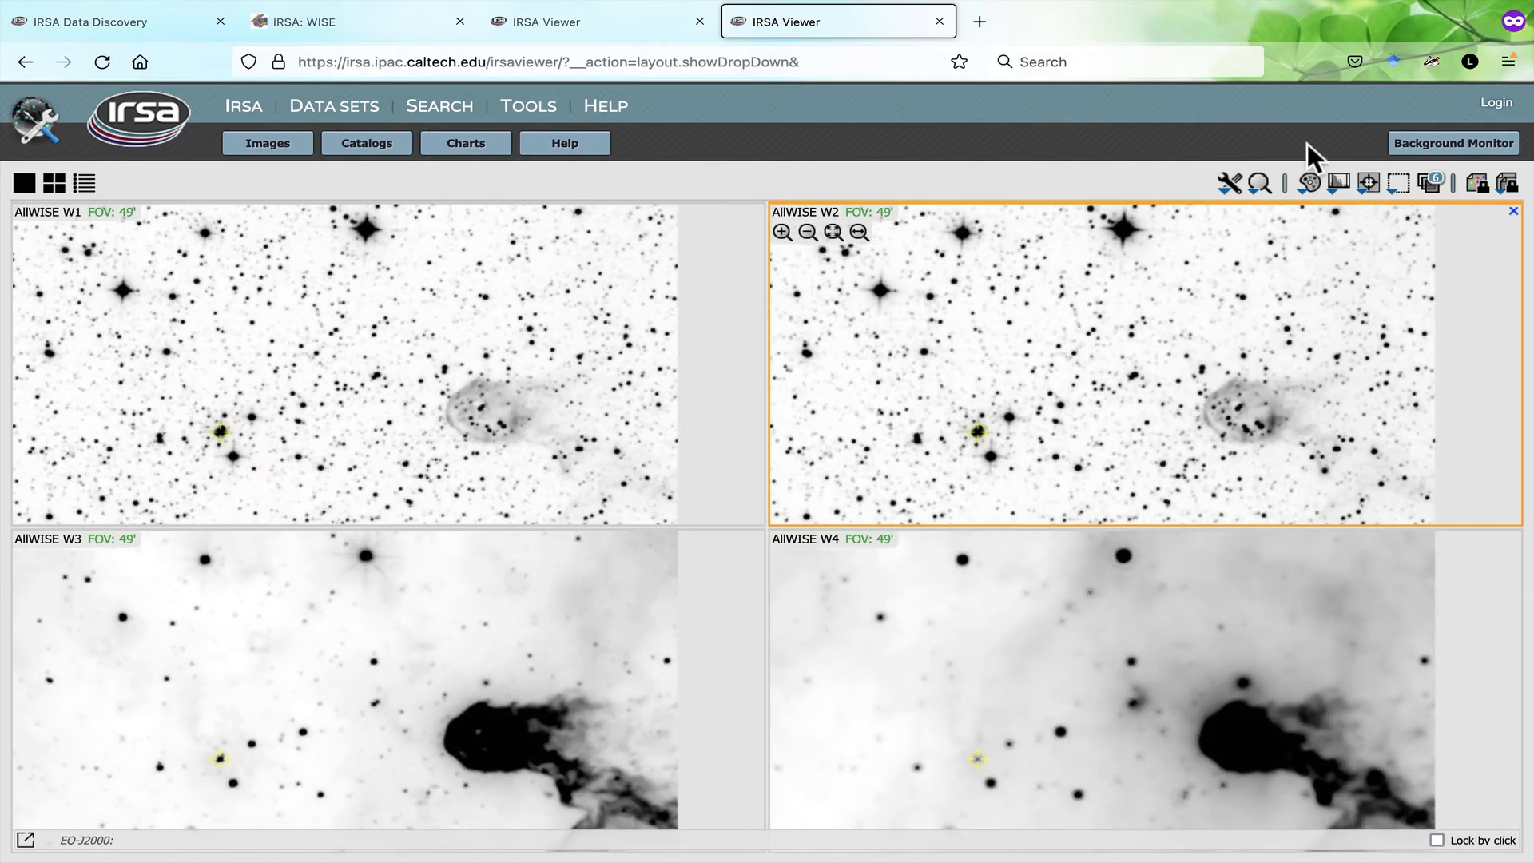
- Examine the image tools, including the marker and footprint layers, zoom, color, stretch and area selection options
left_click(1232, 187)
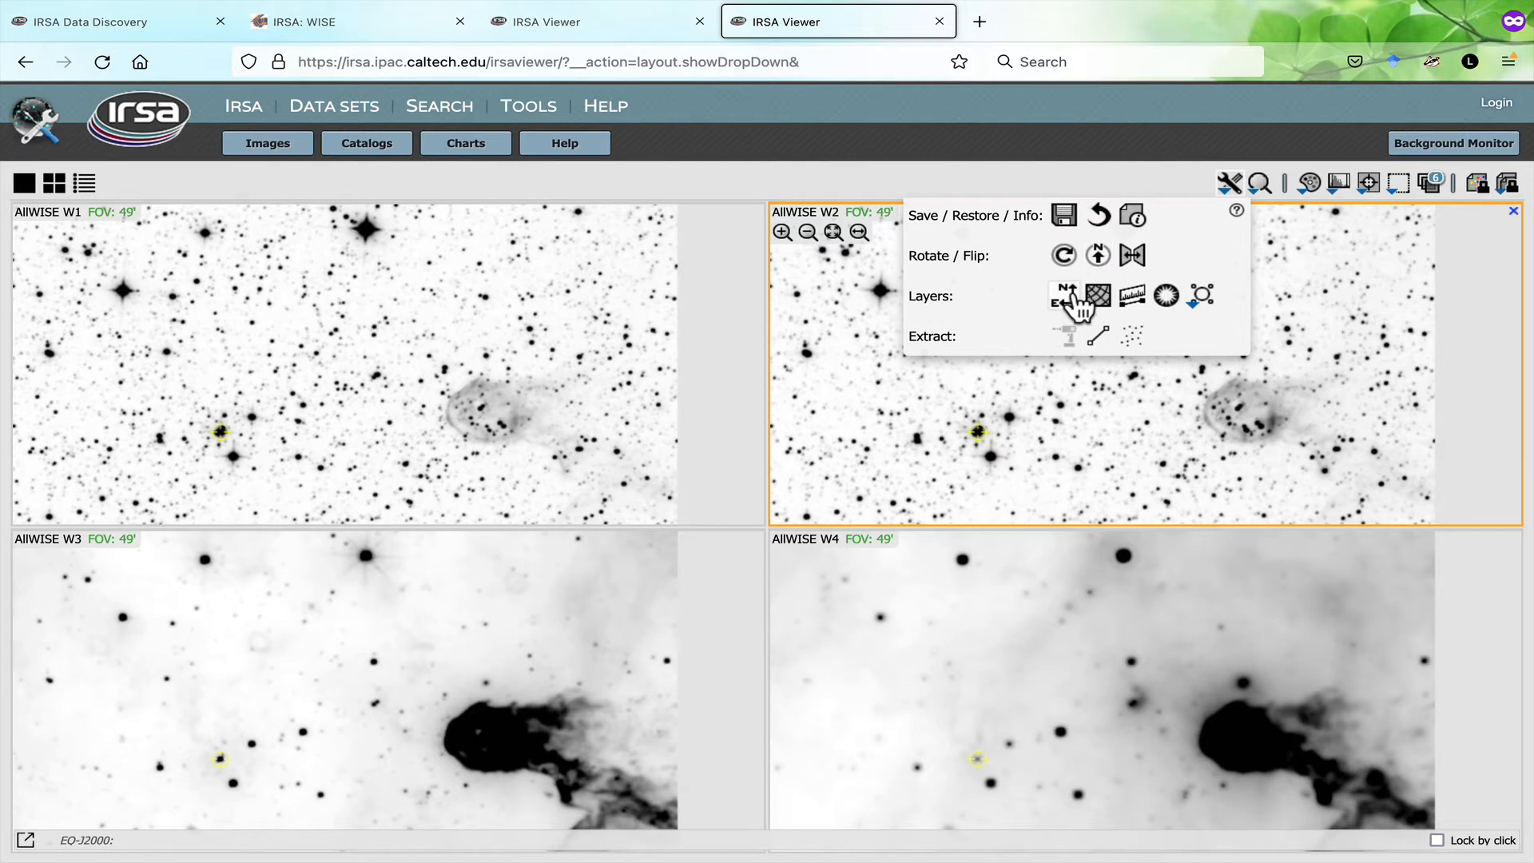
left_click(1205, 301)
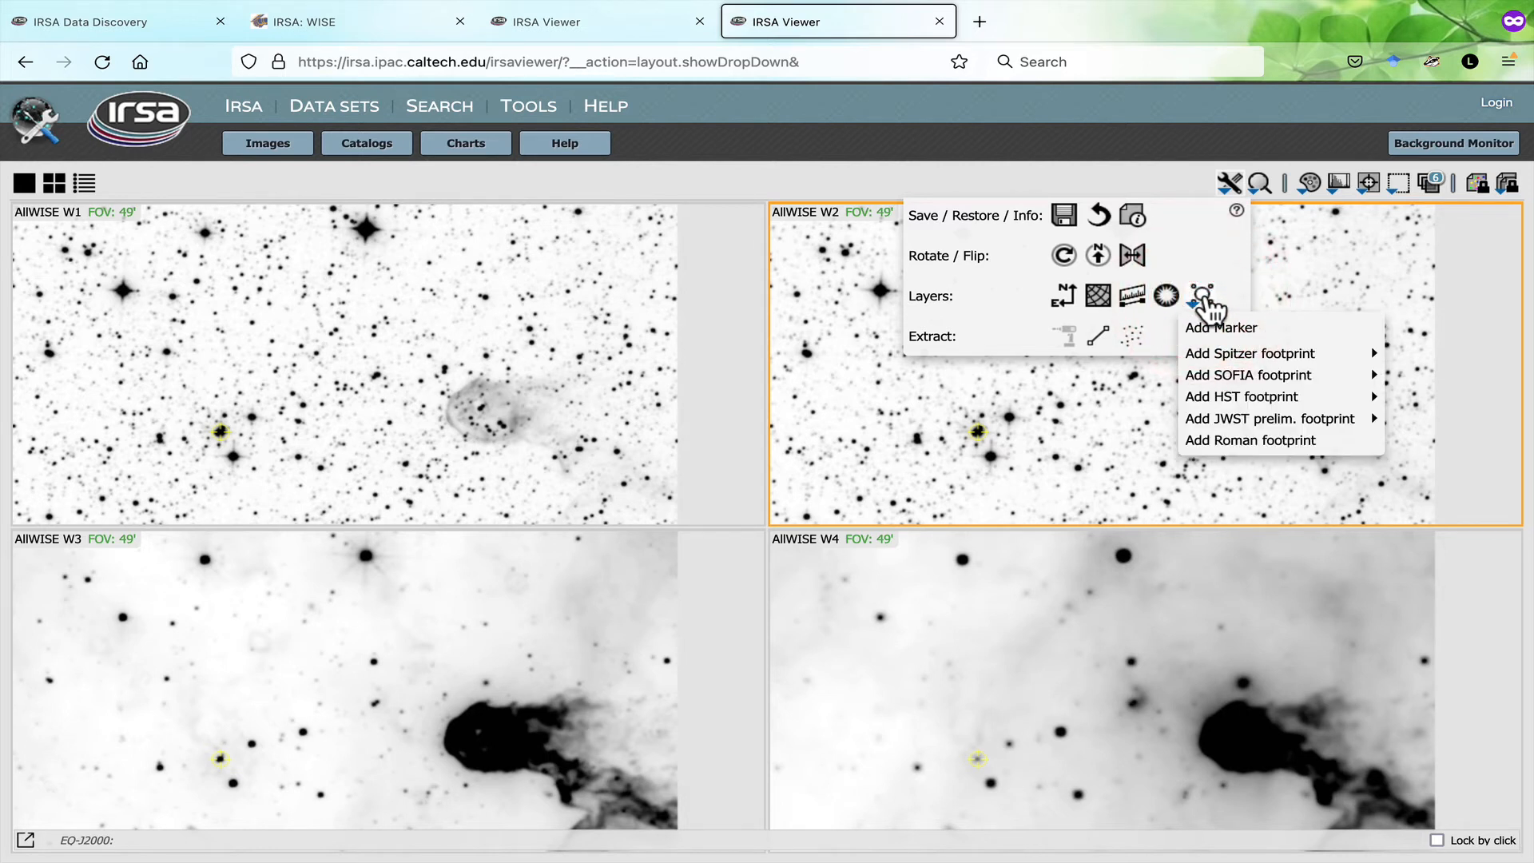
left_click(1205, 298)
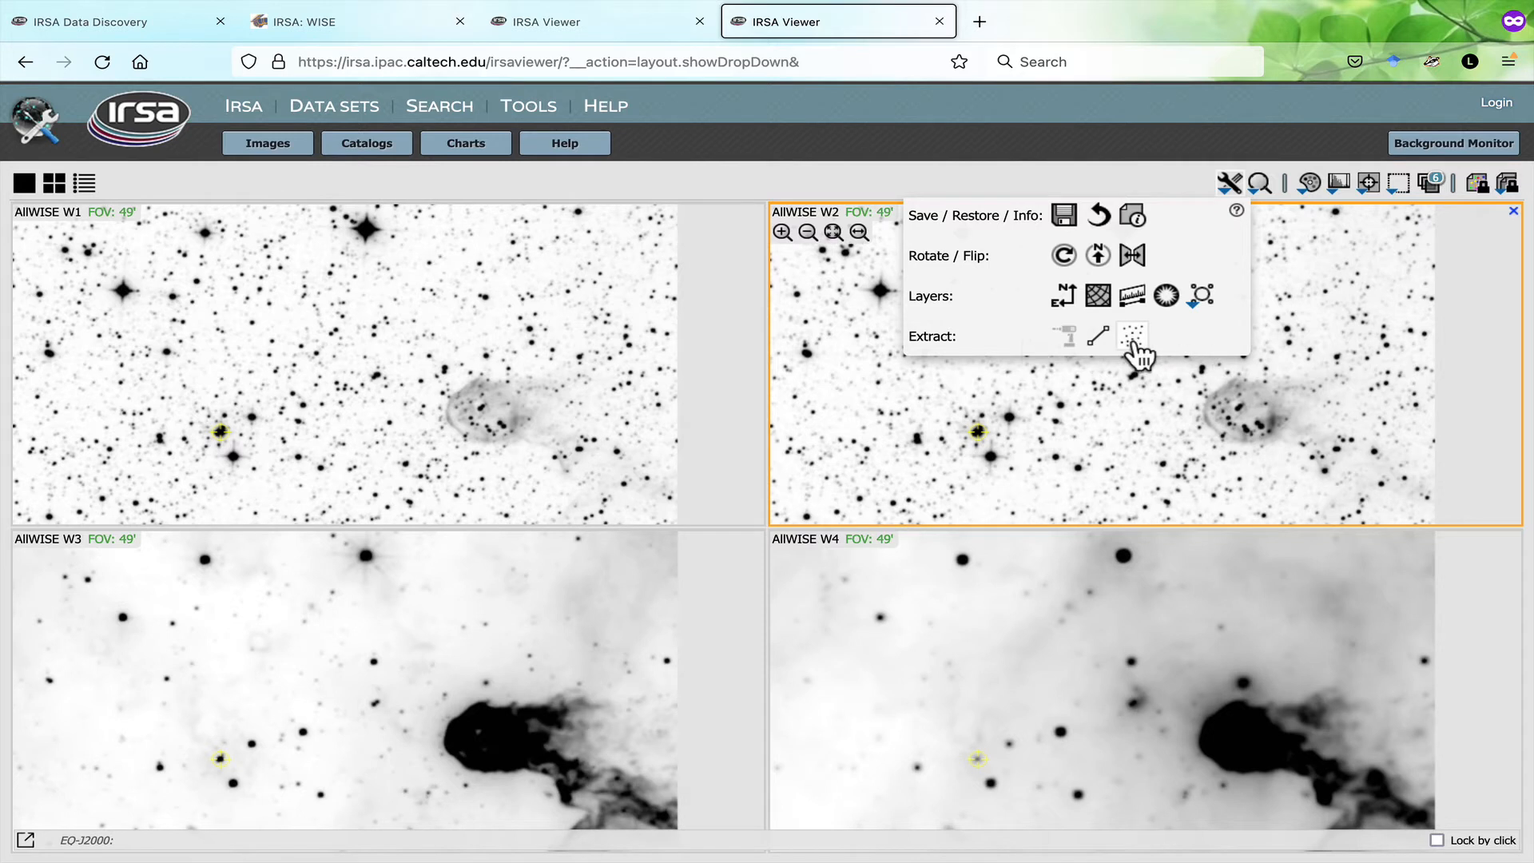
left_click(1259, 183)
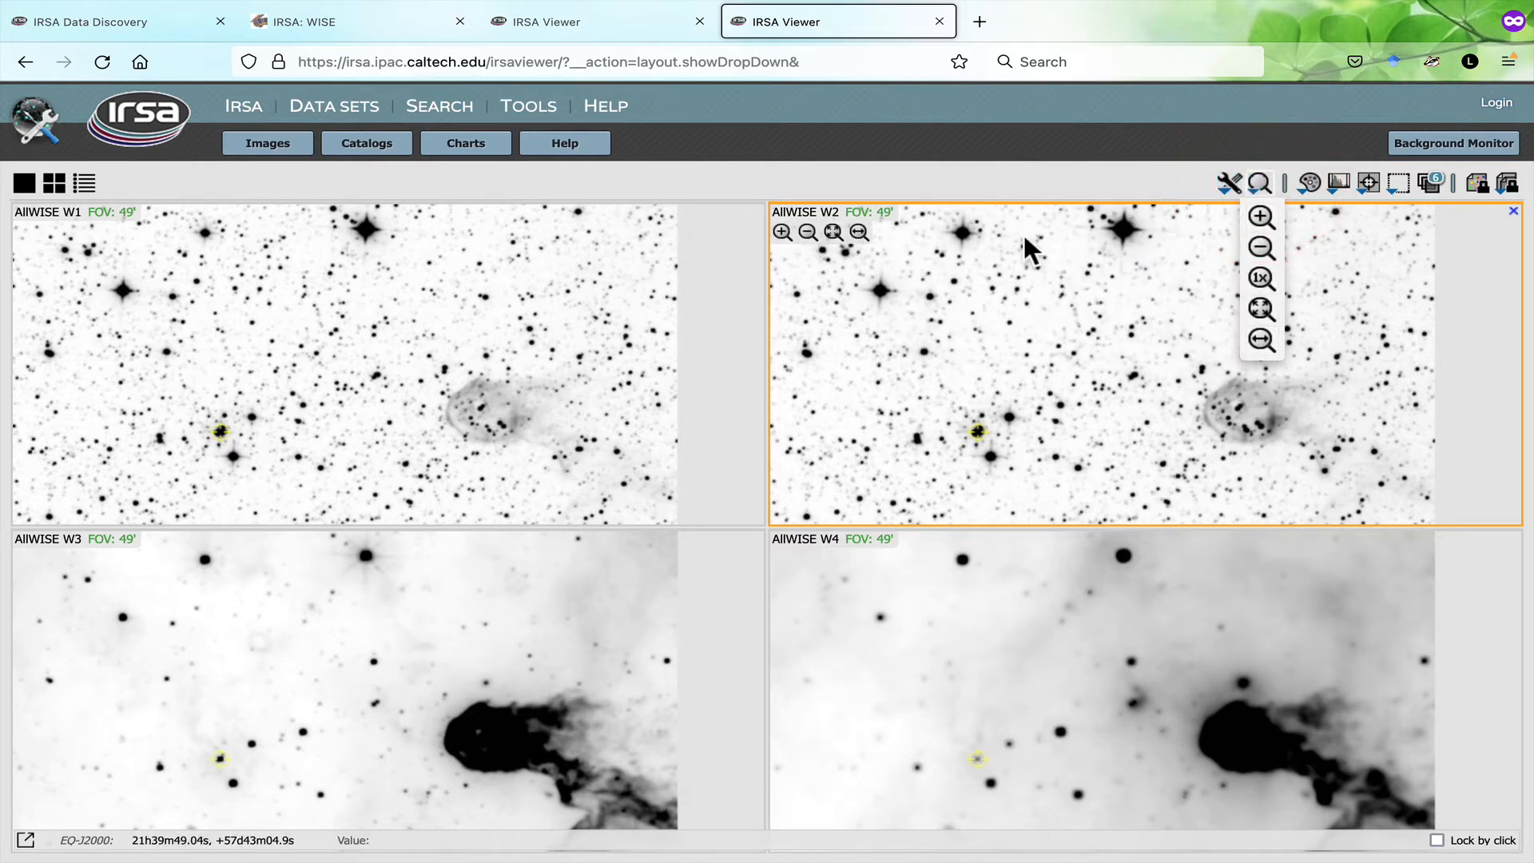
left_click(1311, 189)
left_click(1339, 190)
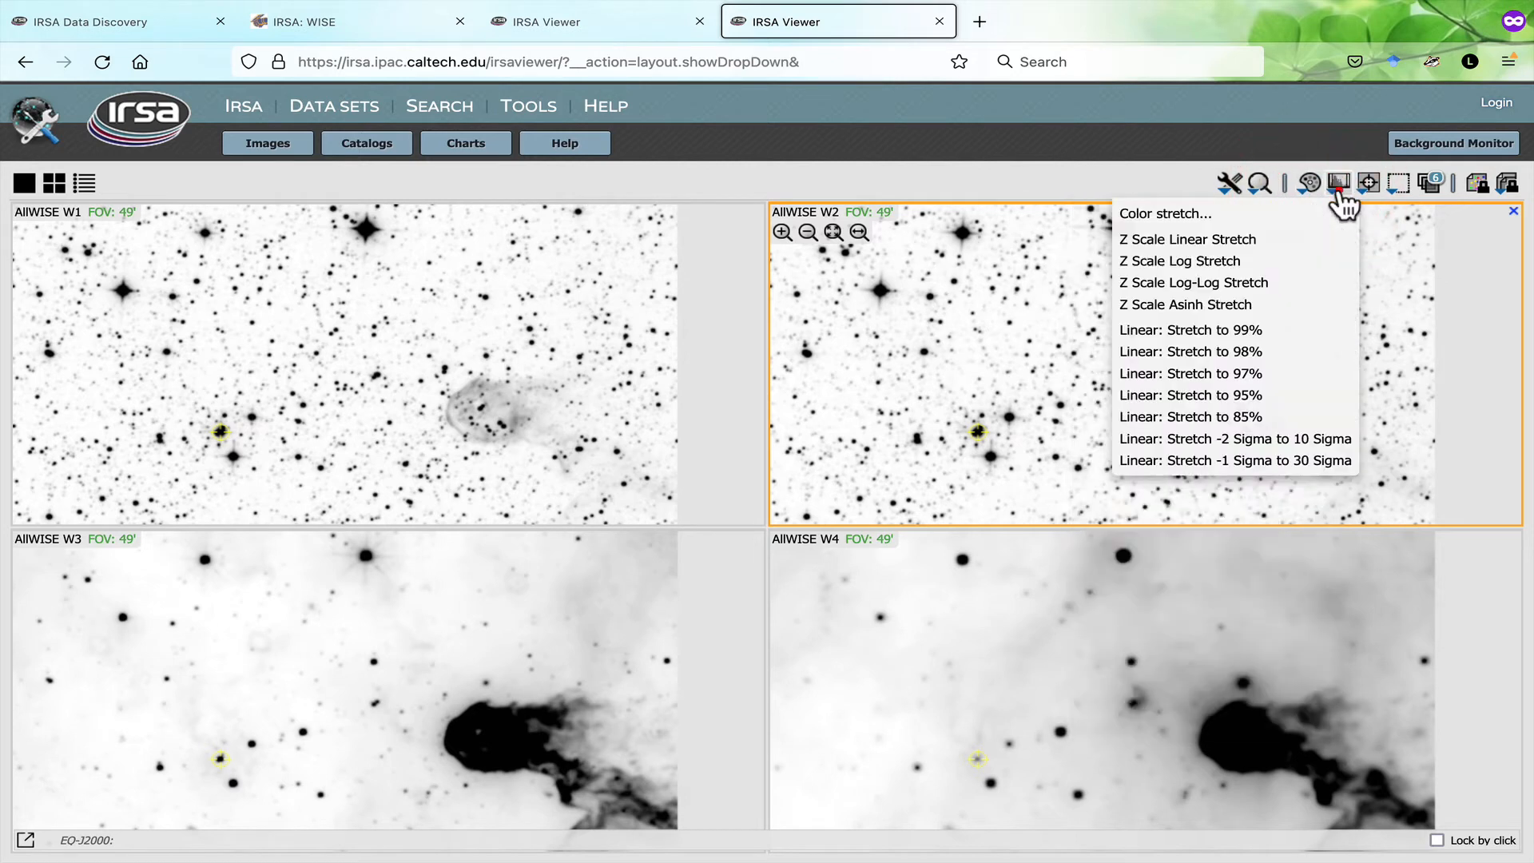
left_click(1397, 186)
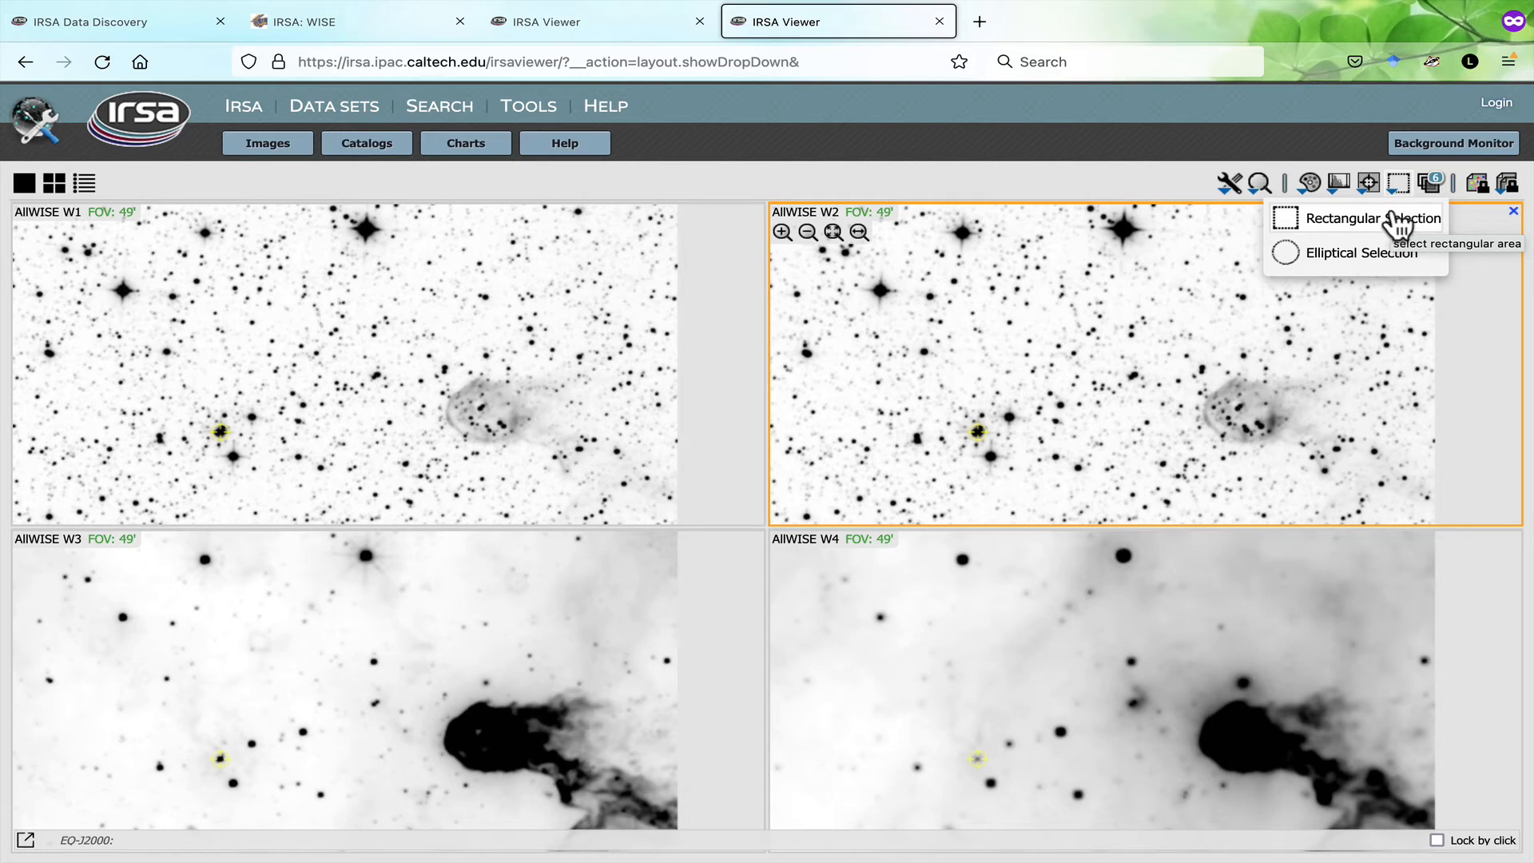
left_click(1397, 183)
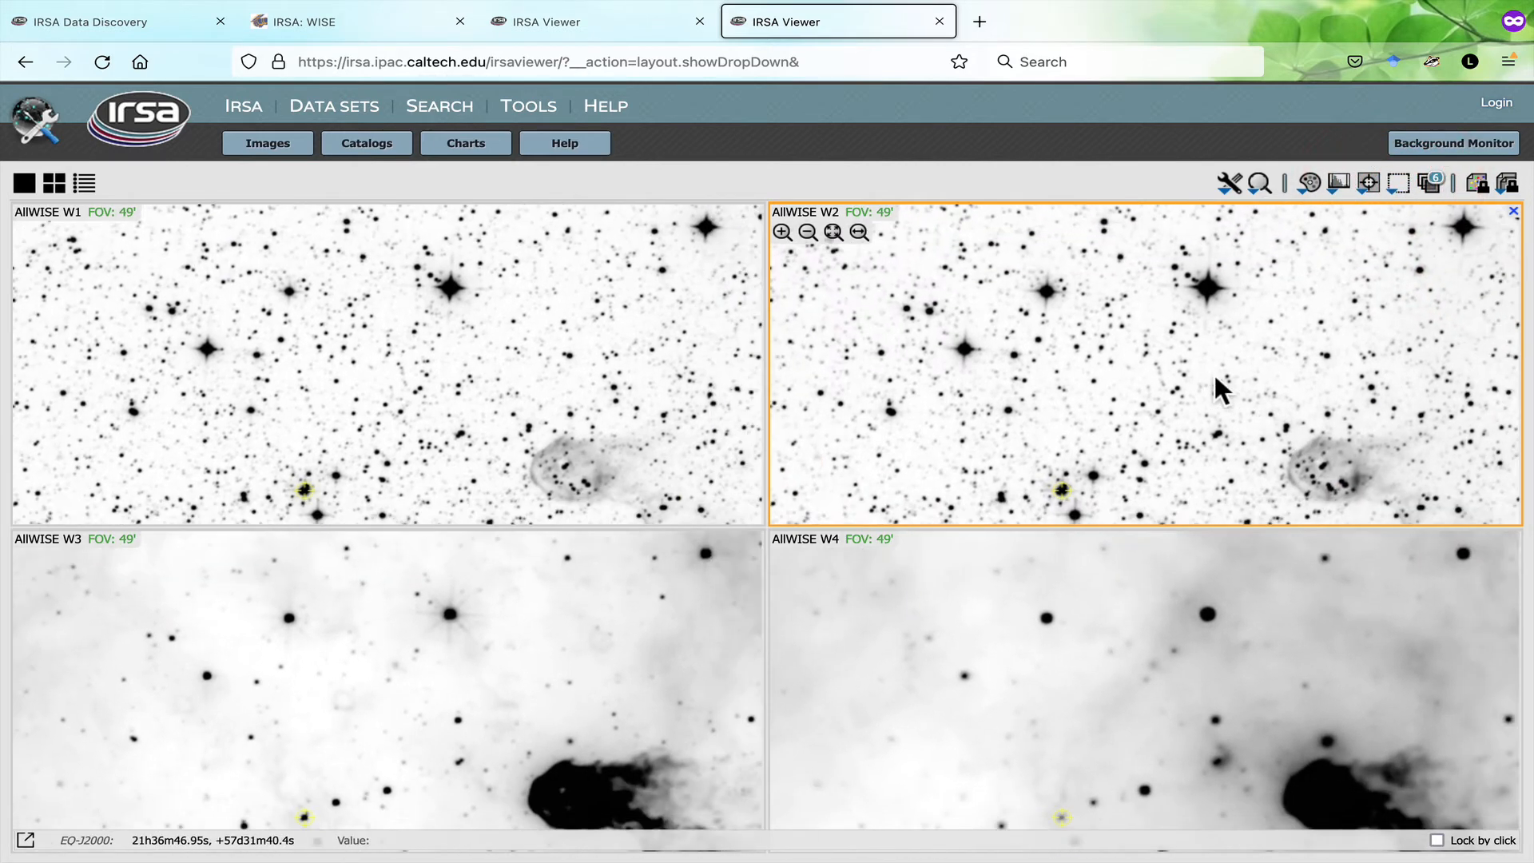
- Select a rectangular area around the nebula's globule and crop the AllWISE W2 image to it
left_click(1190, 351)
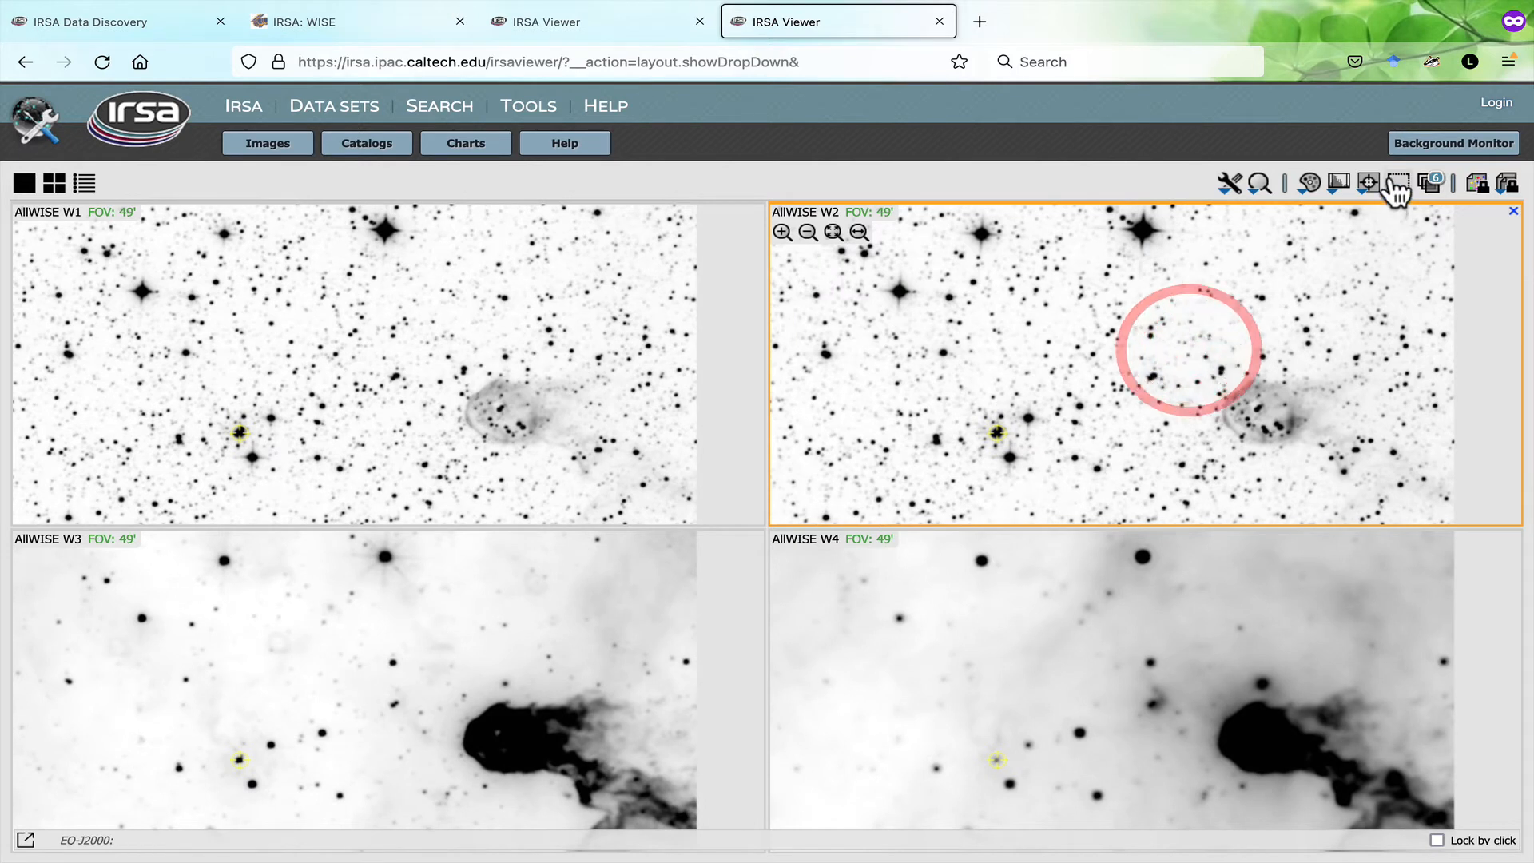
left_click(1398, 183)
left_click(1394, 228)
left_click_drag(1183, 349, 1359, 481)
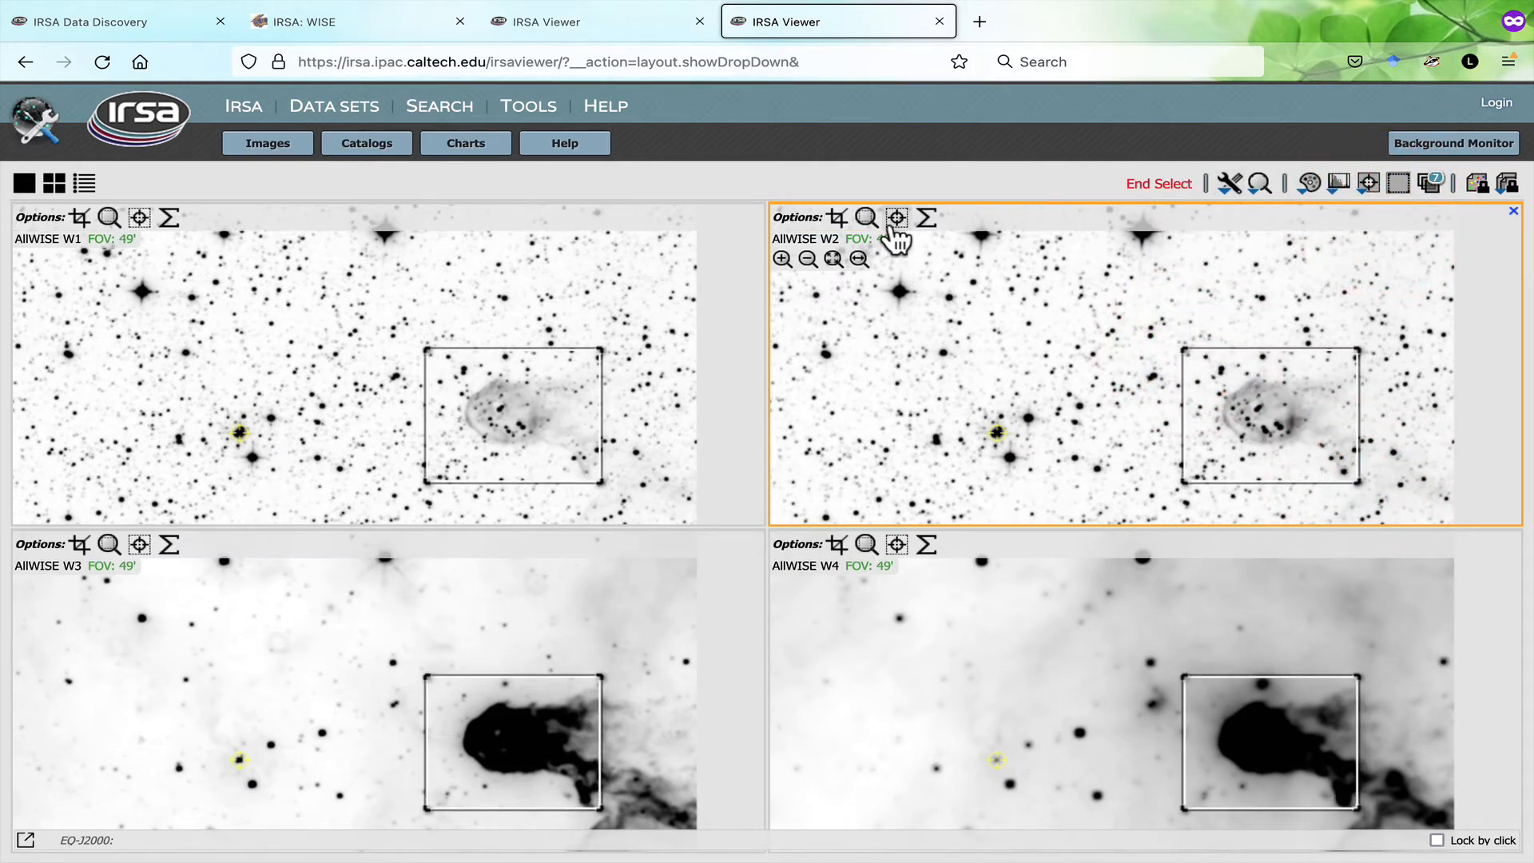
left_click(835, 220)
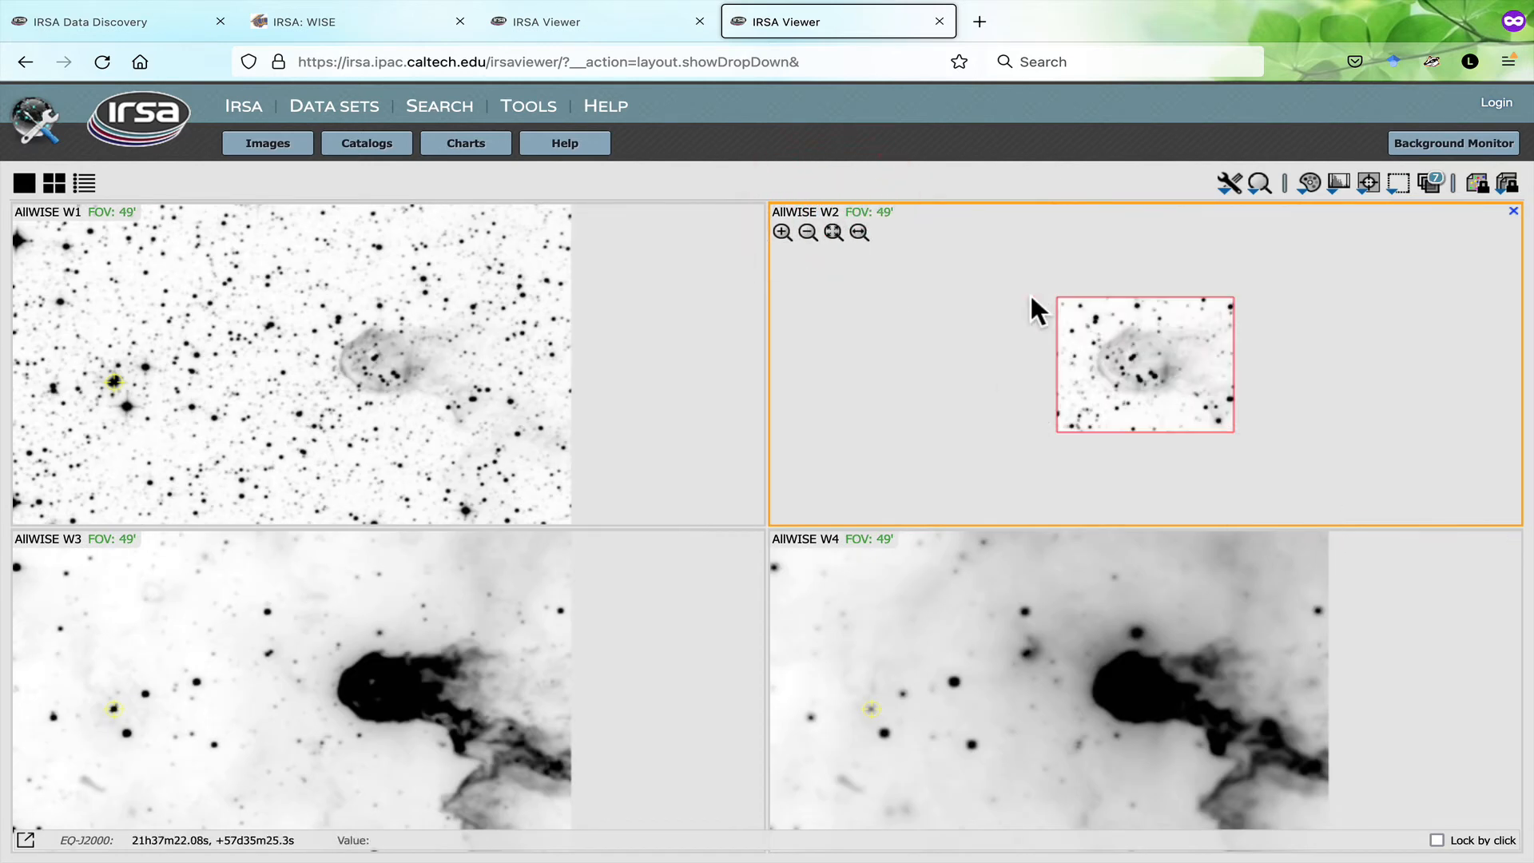
left_click(1202, 376)
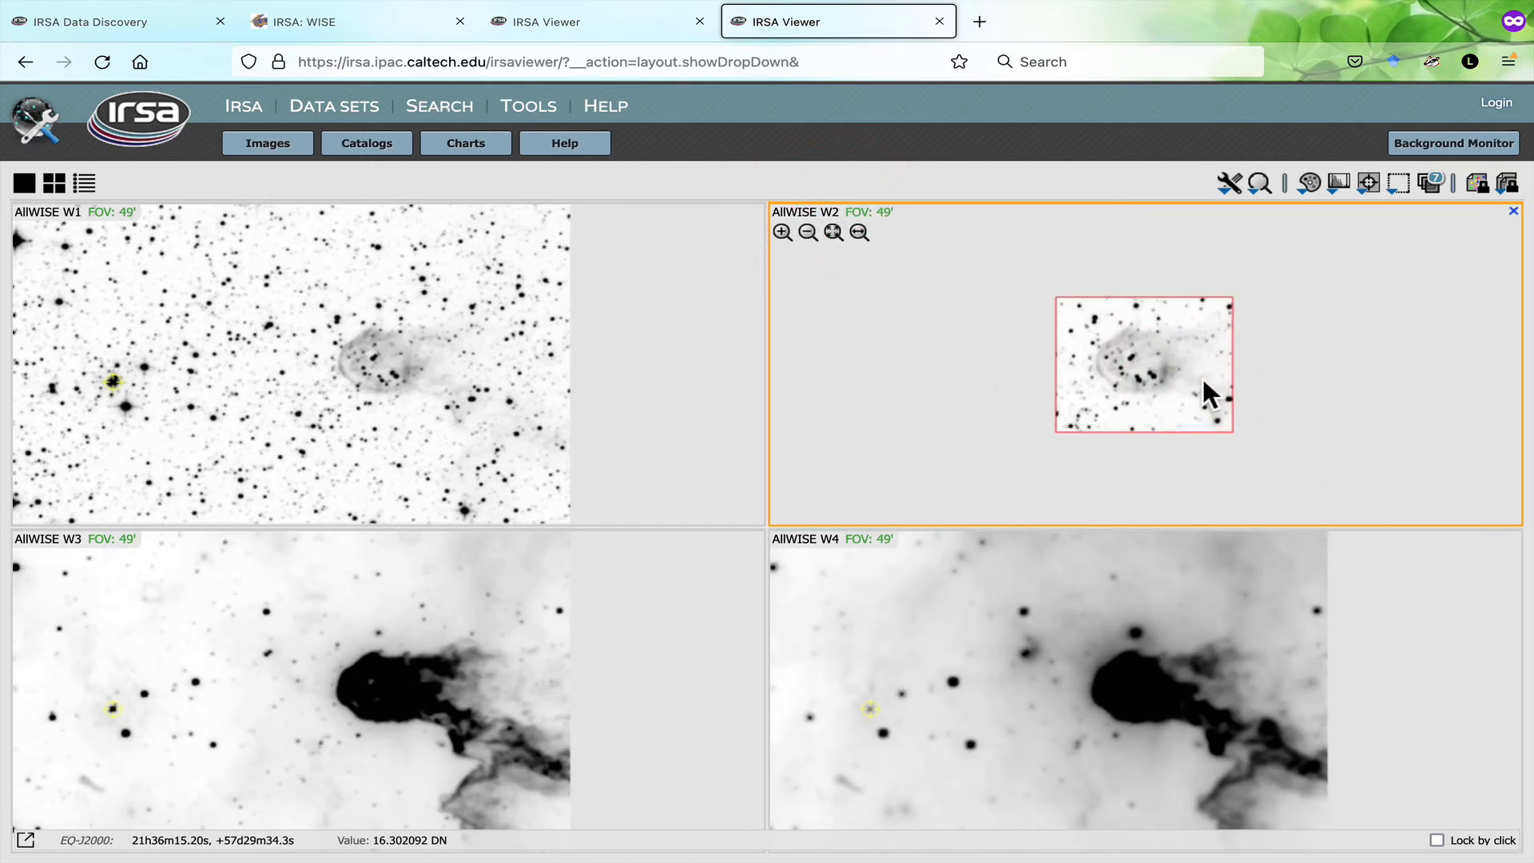
- Restore the images to their default display and check the layers available on the AllWISE W2 image
left_click(1229, 184)
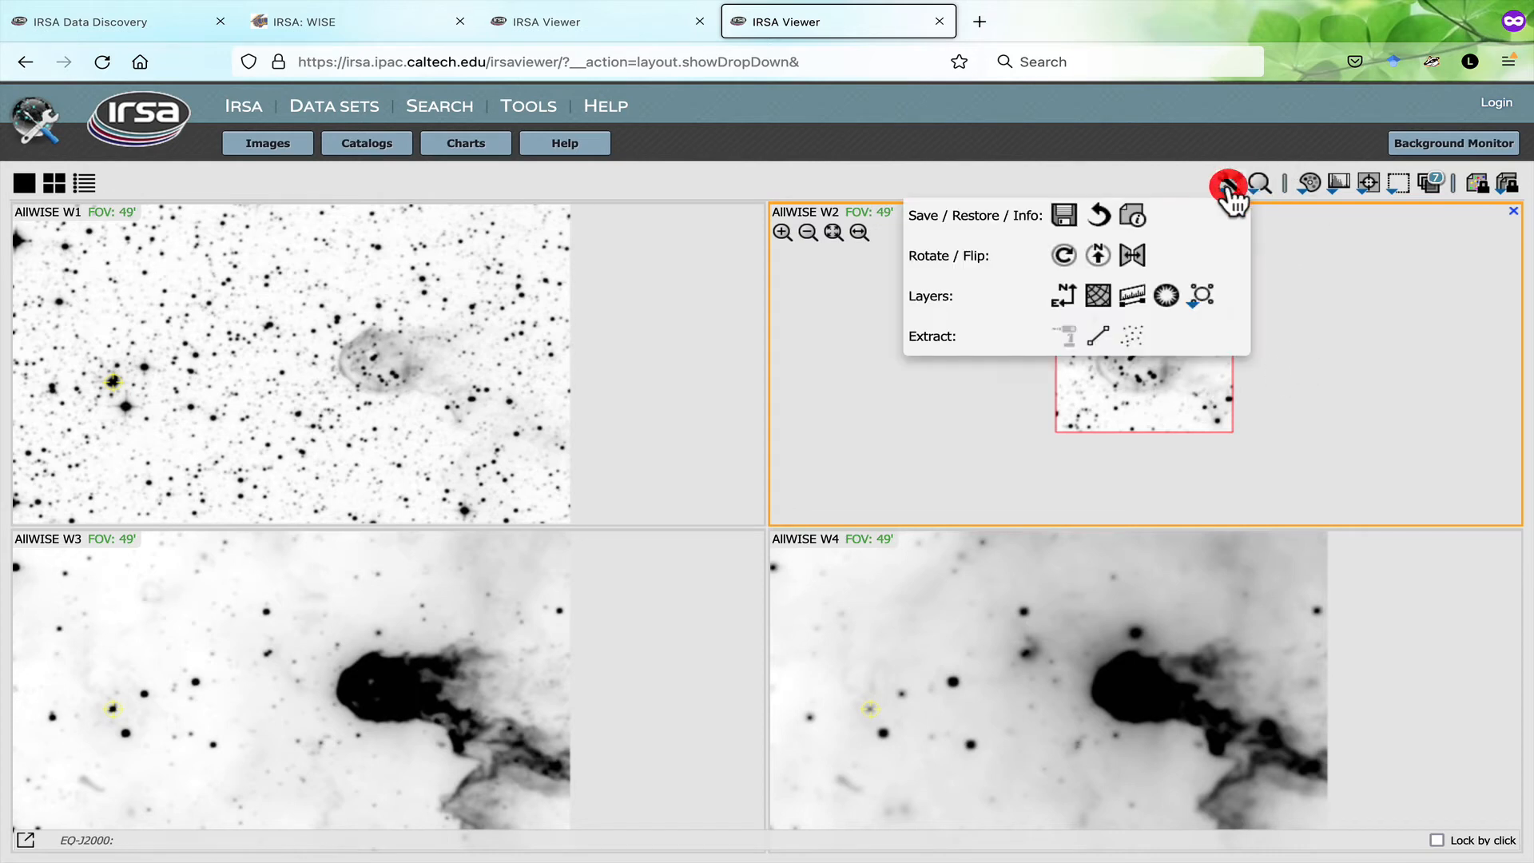
left_click(1097, 216)
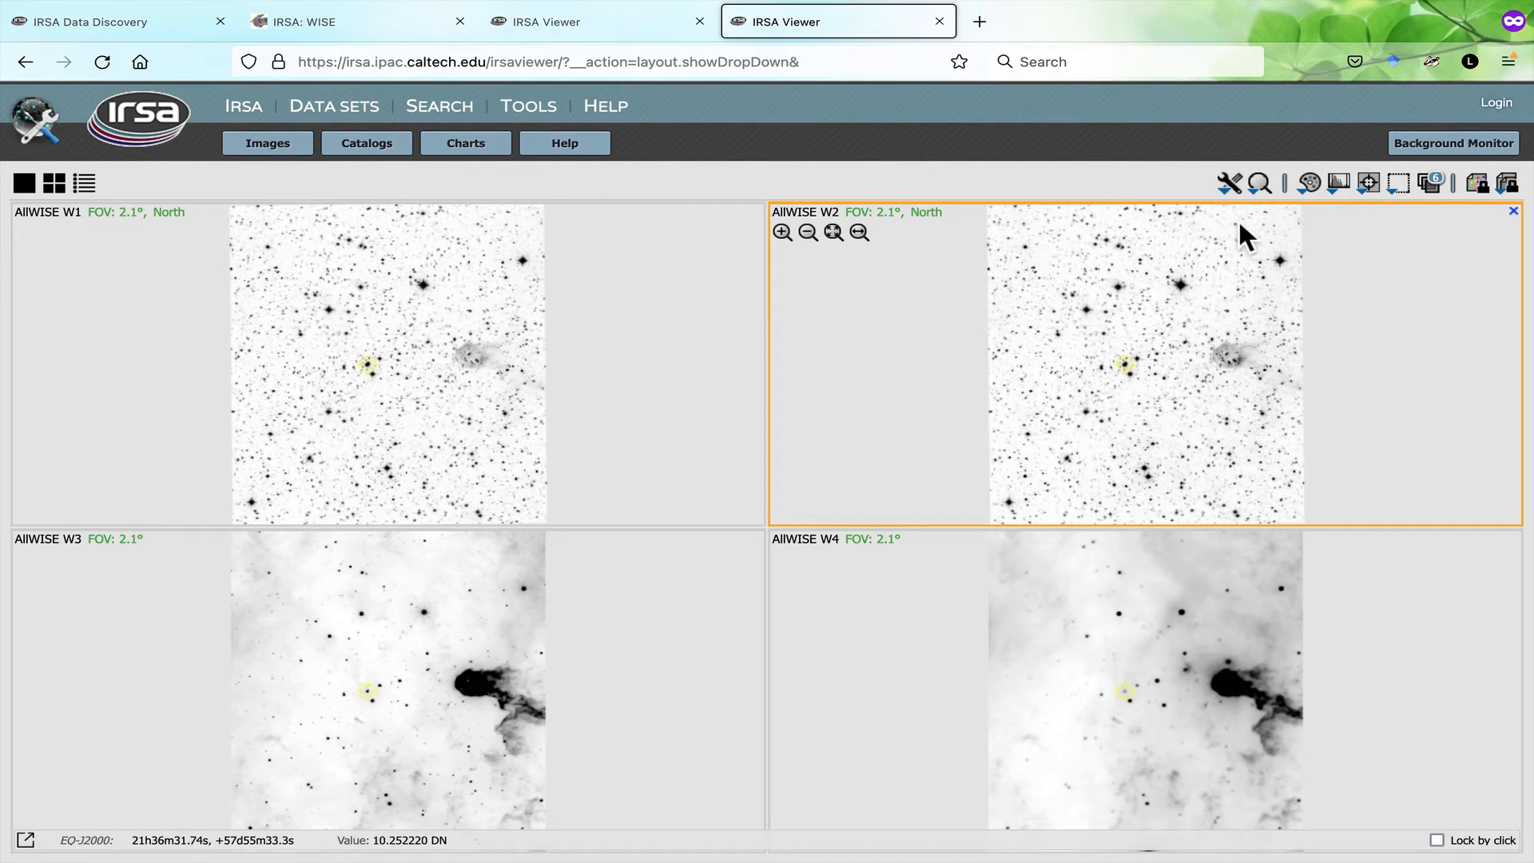
left_click(1430, 185)
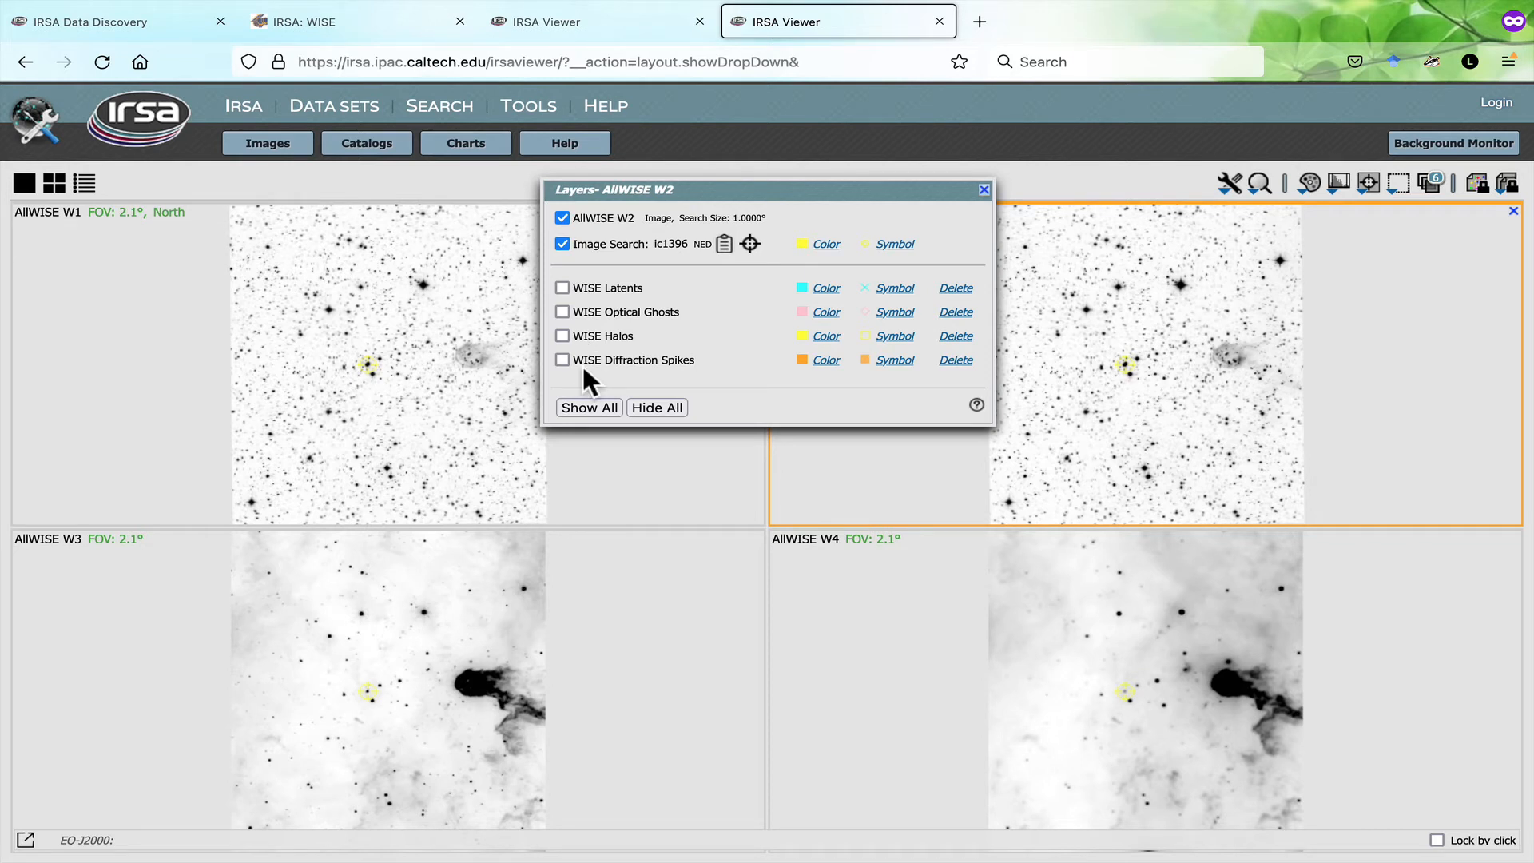
left_click(985, 190)
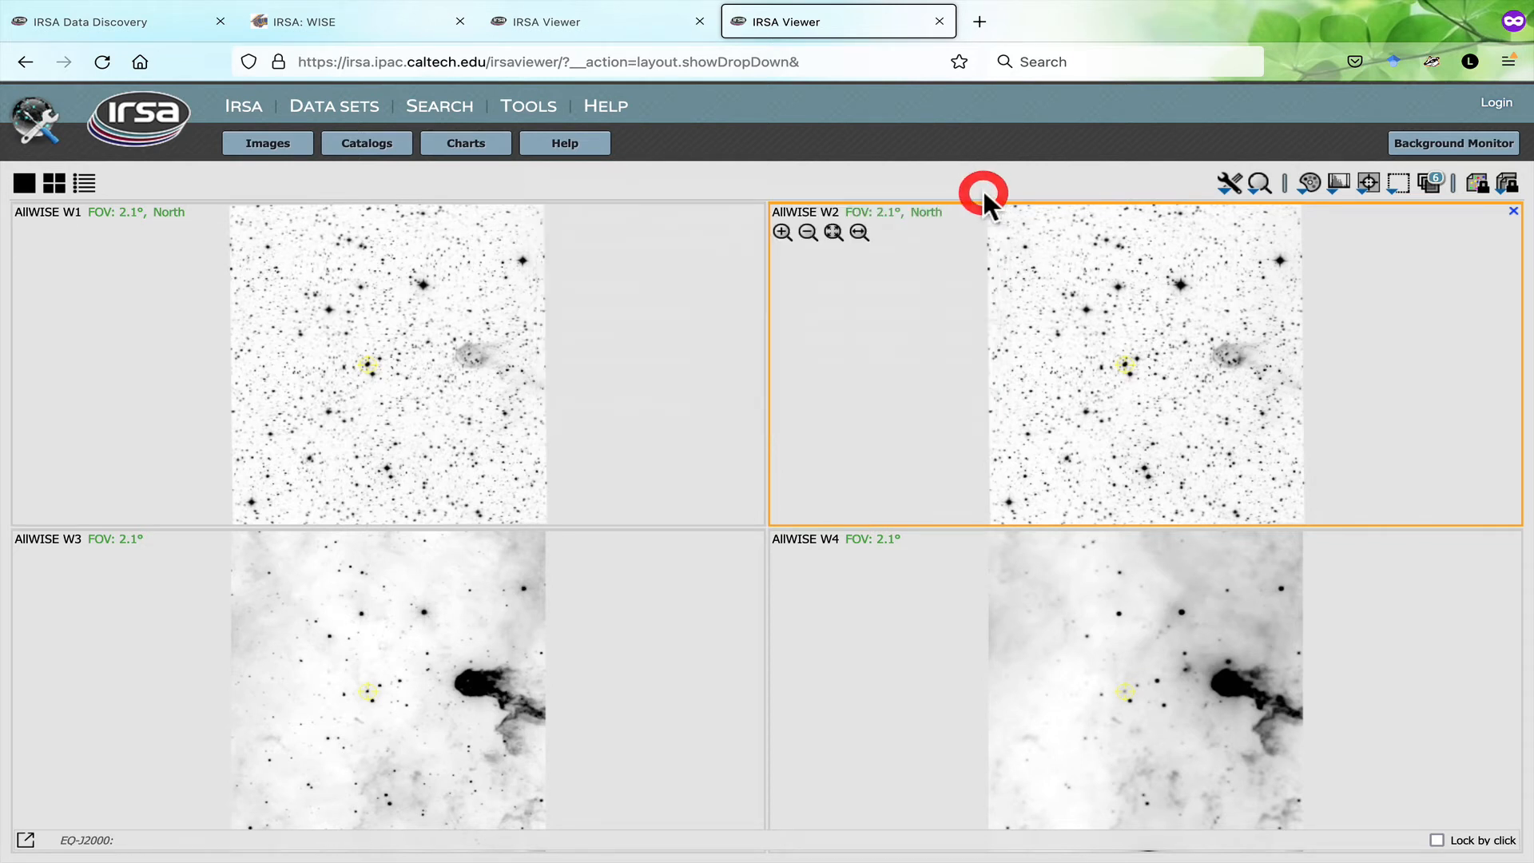
- Open the catalog search and look through the NED, Load Catalog File, VO TAP and VO SCS forms, returning to the IRSA form
left_click(354, 158)
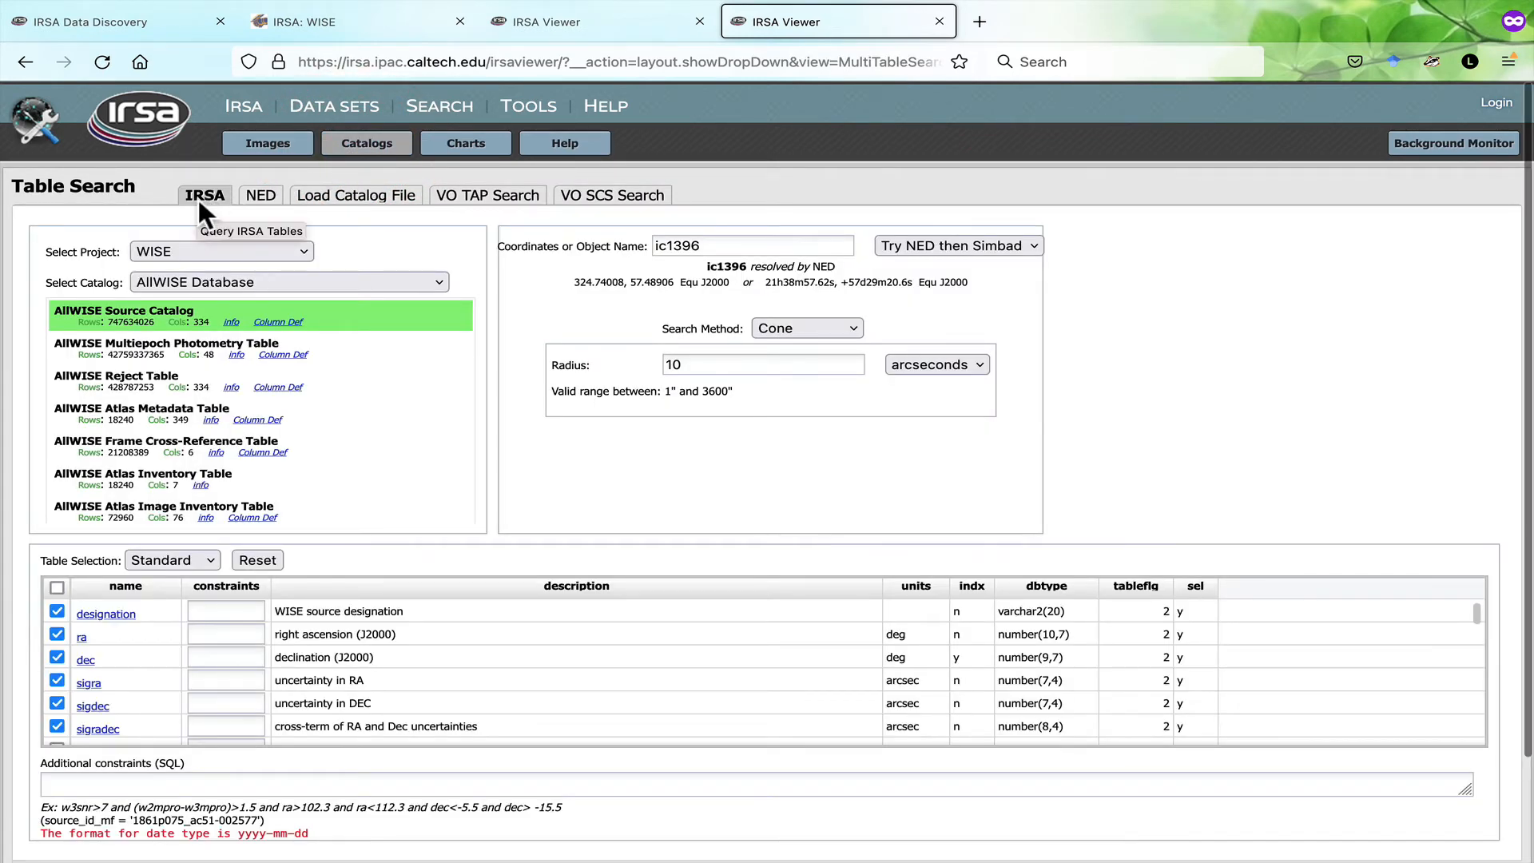
left_click(261, 195)
left_click(318, 198)
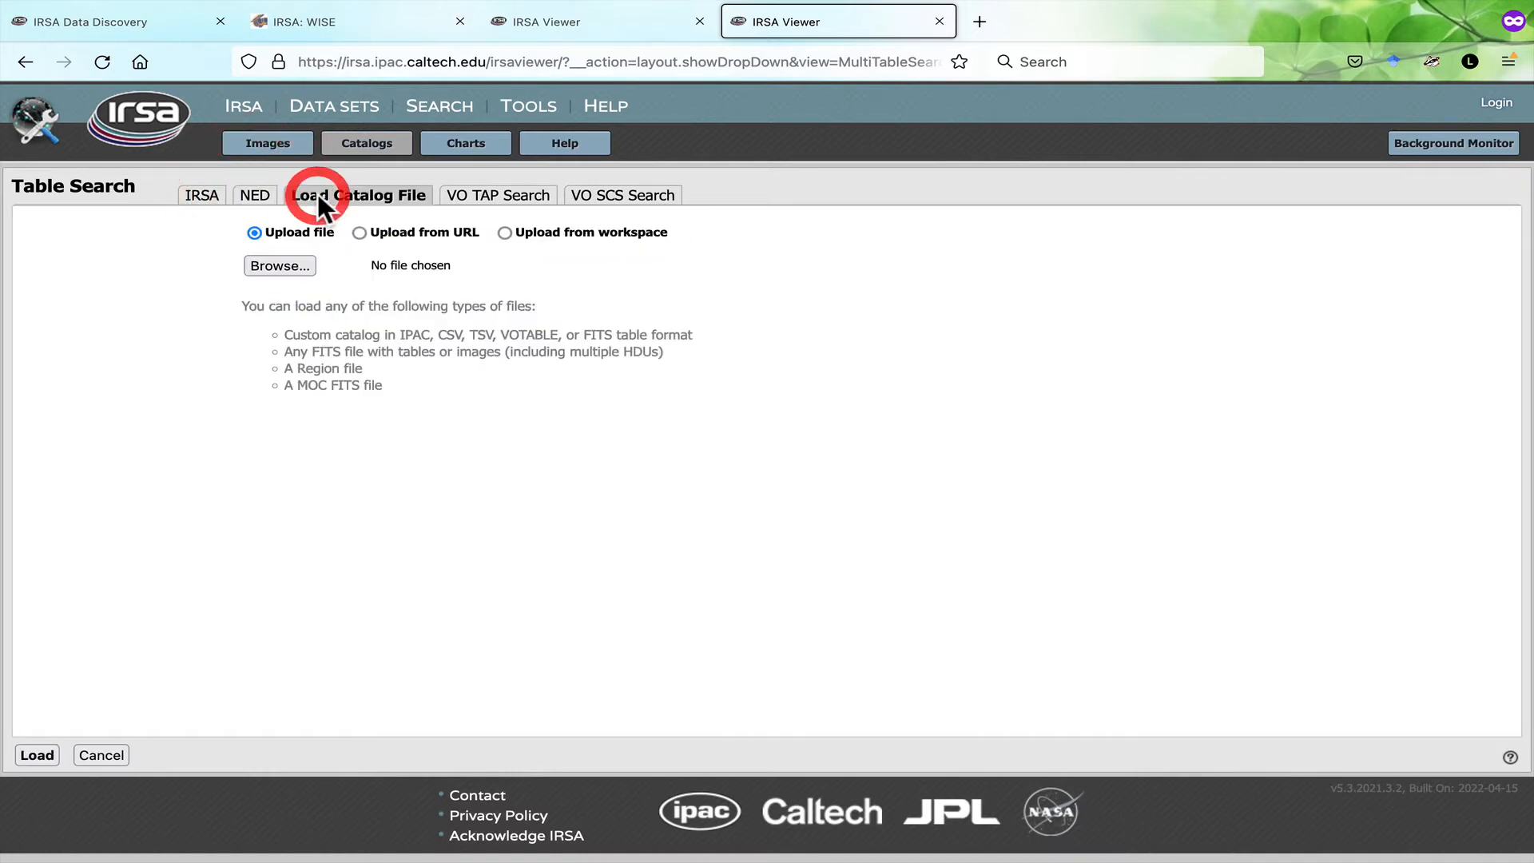
left_click(480, 200)
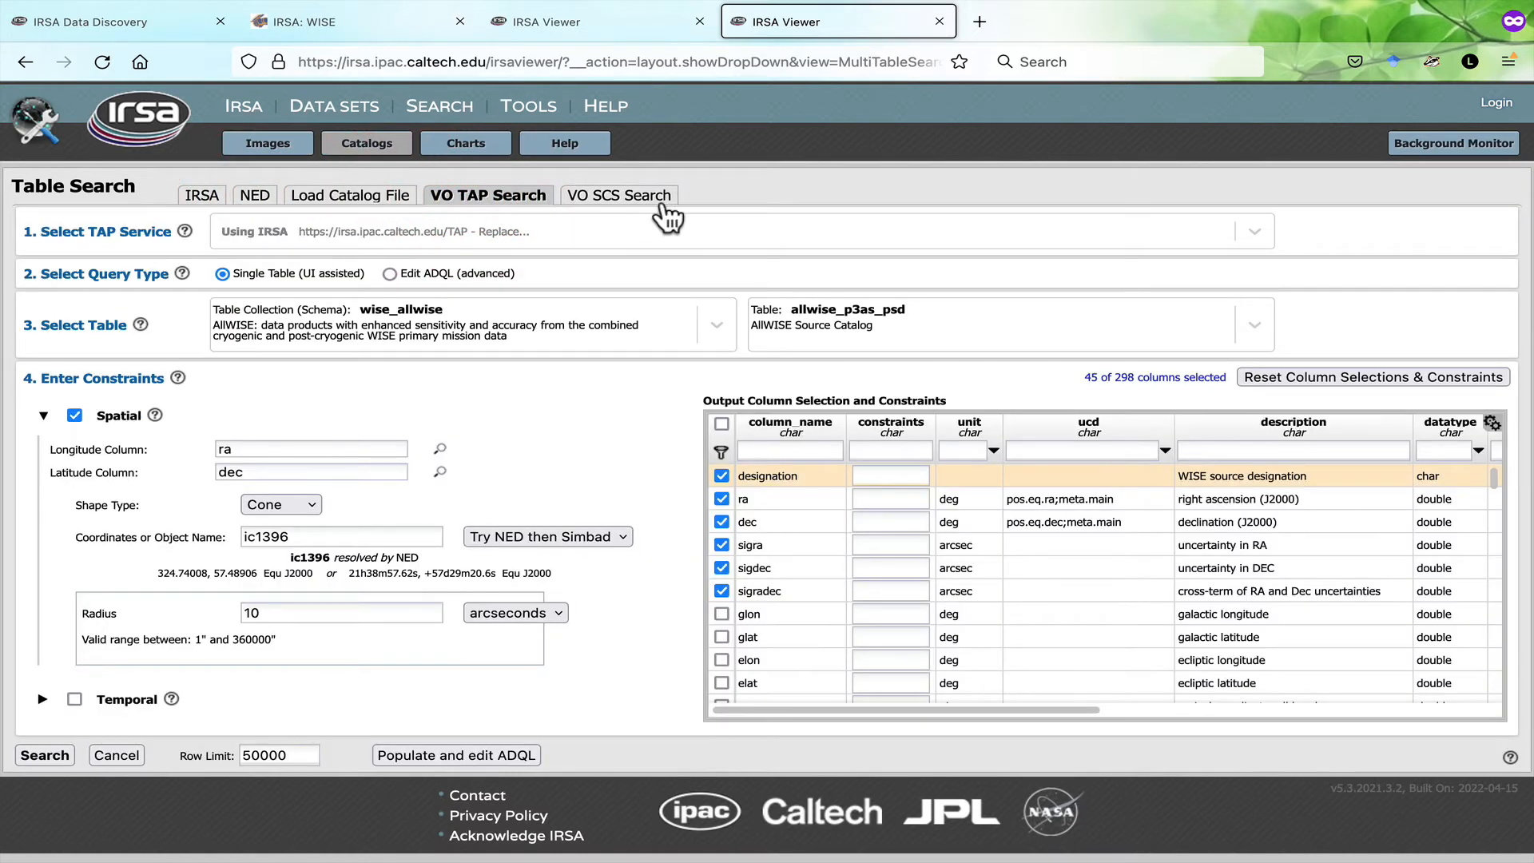
left_click(622, 198)
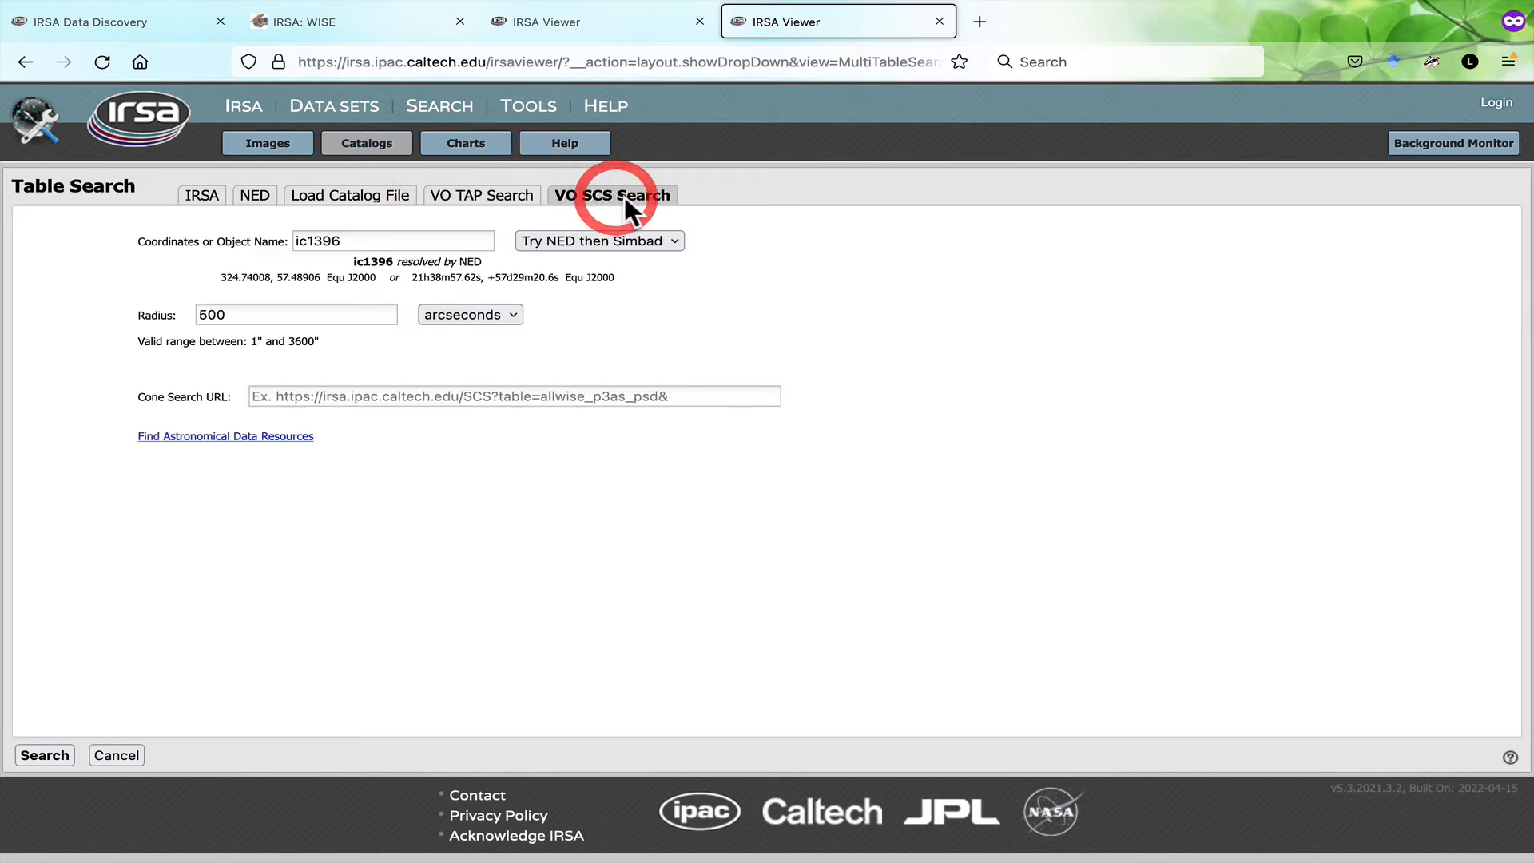
left_click(198, 195)
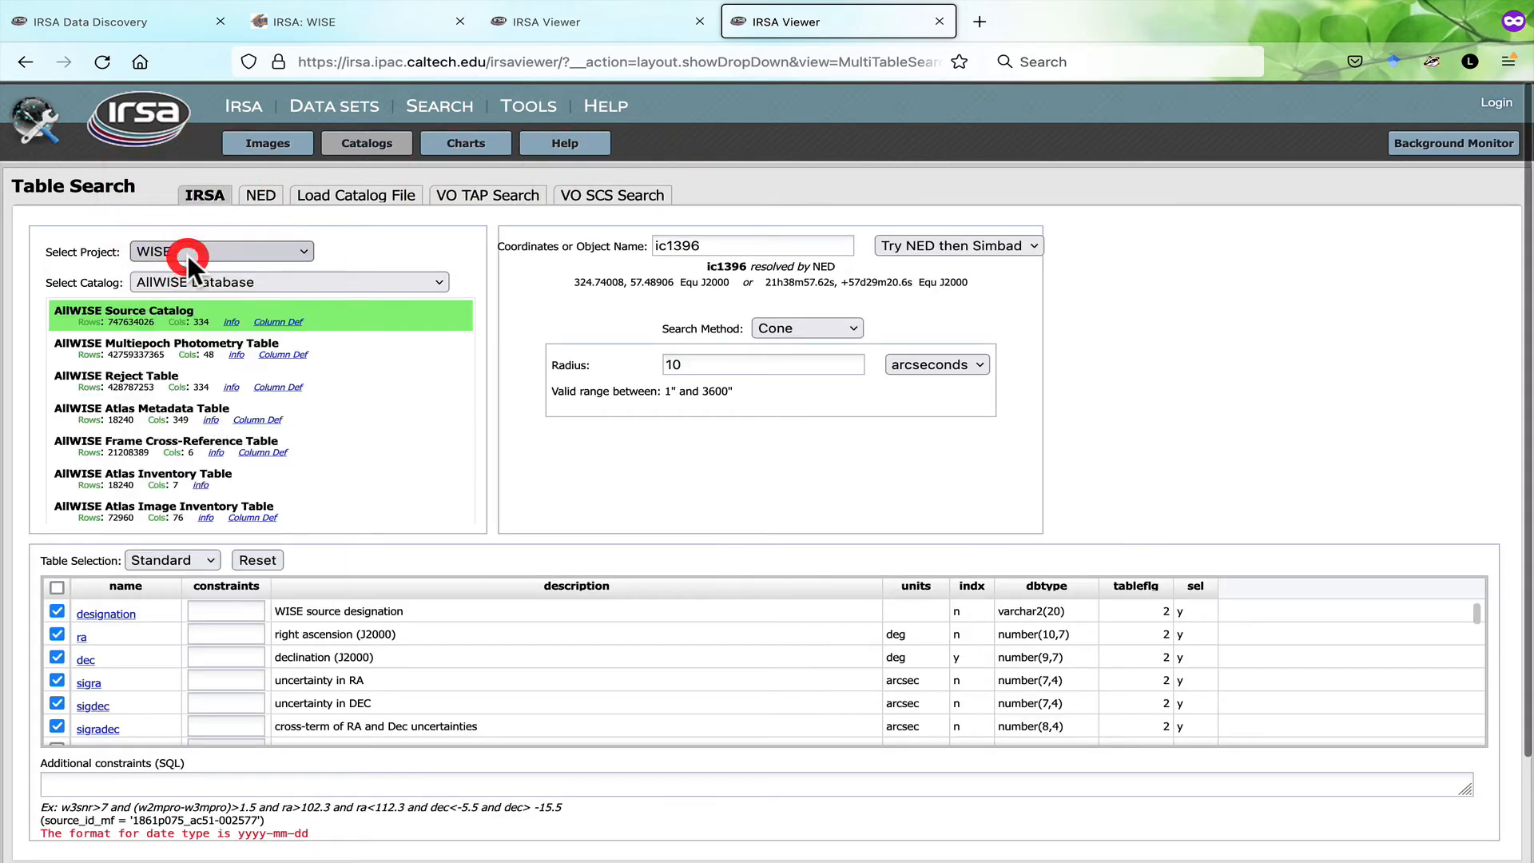
- Search the AllWISE Source Catalog using the Polygon method with the image's corner coordinates as the search area
left_click(246, 284)
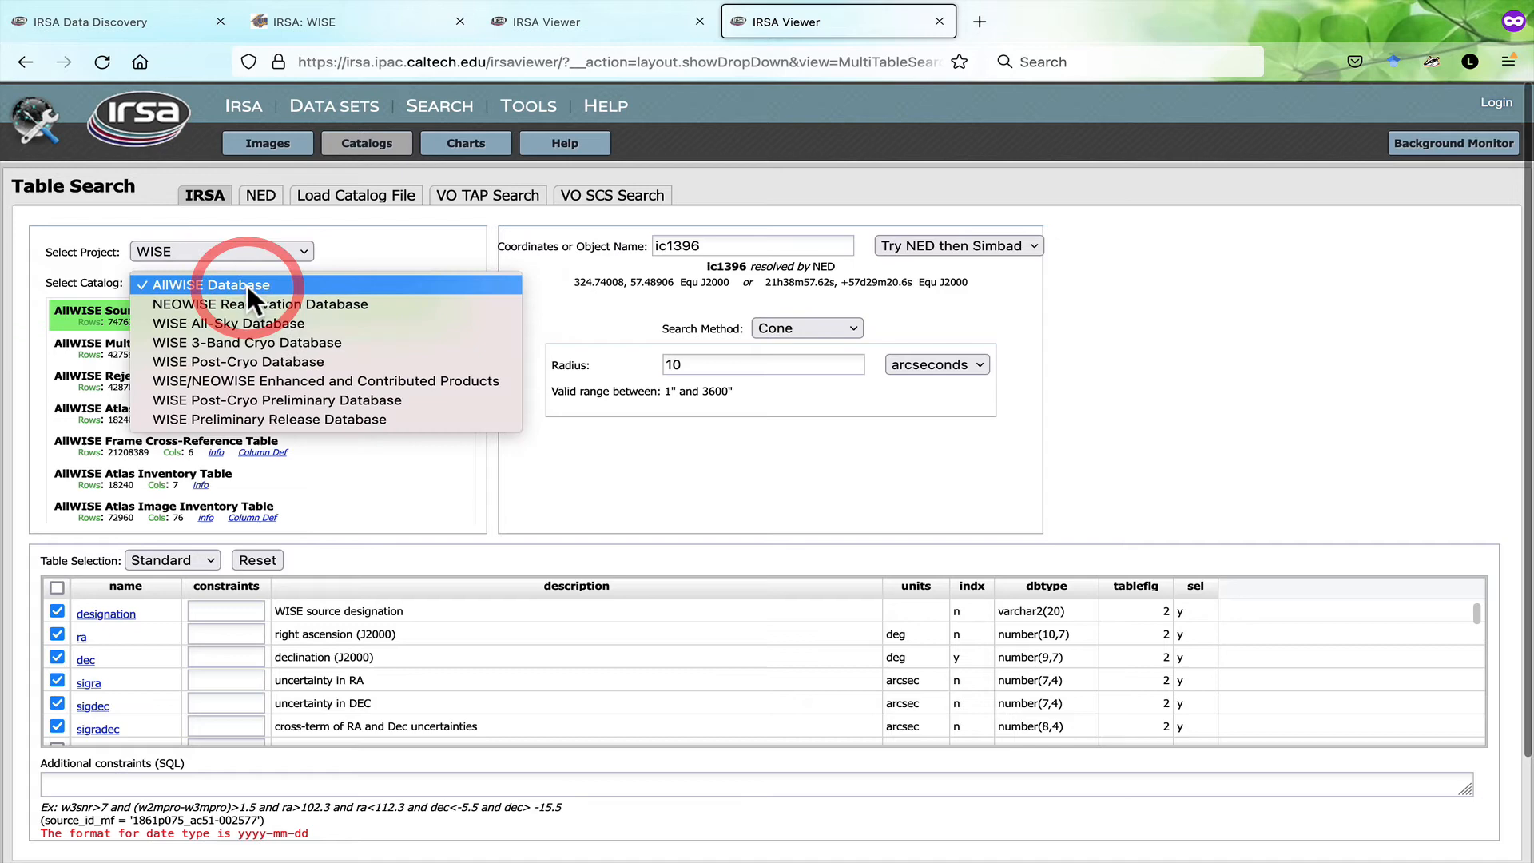
left_click(370, 263)
left_click(808, 328)
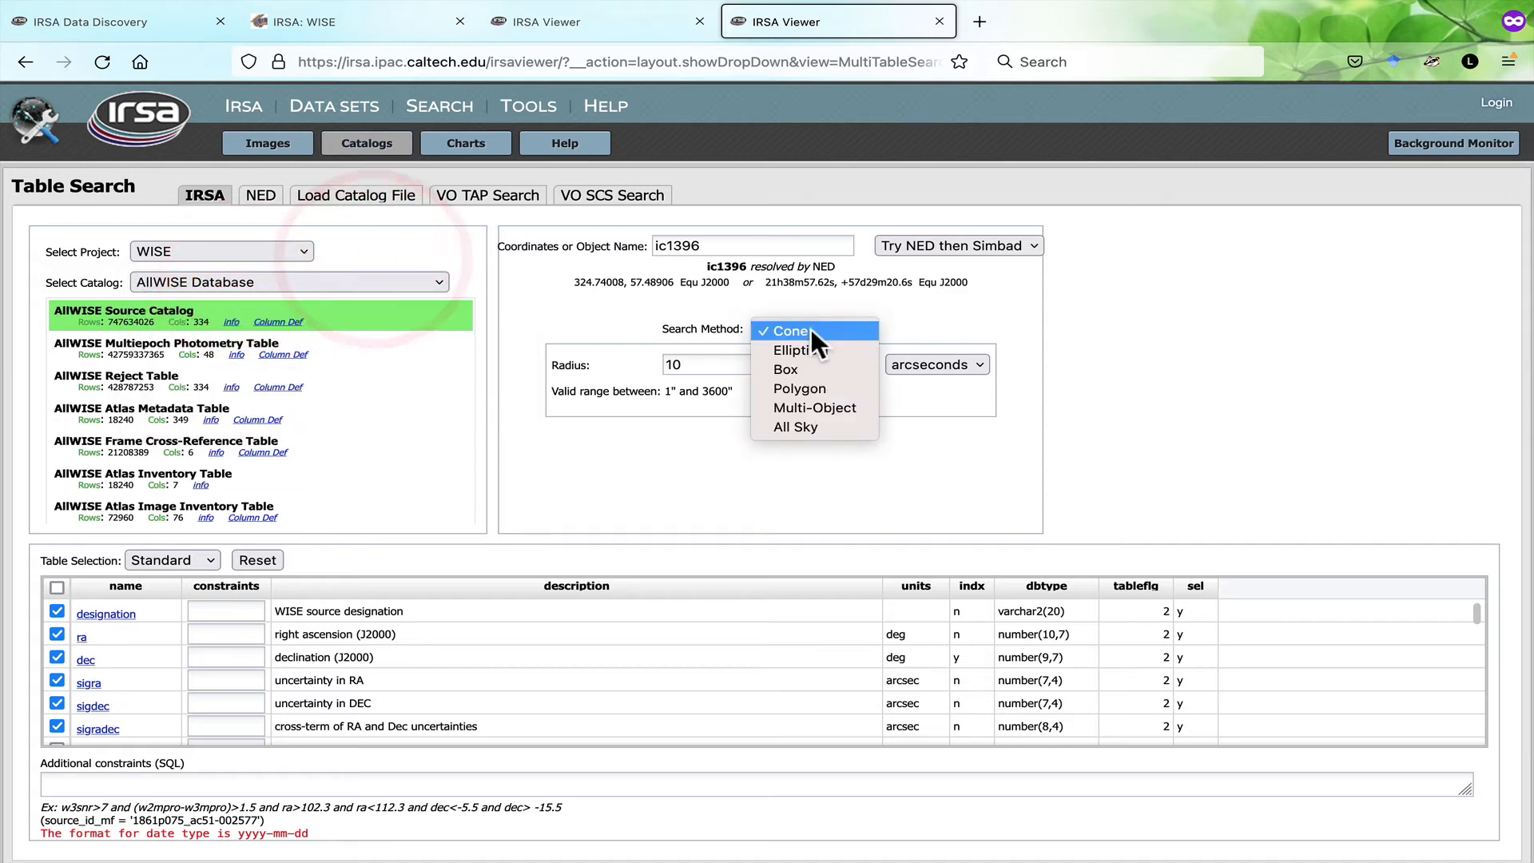
left_click(822, 388)
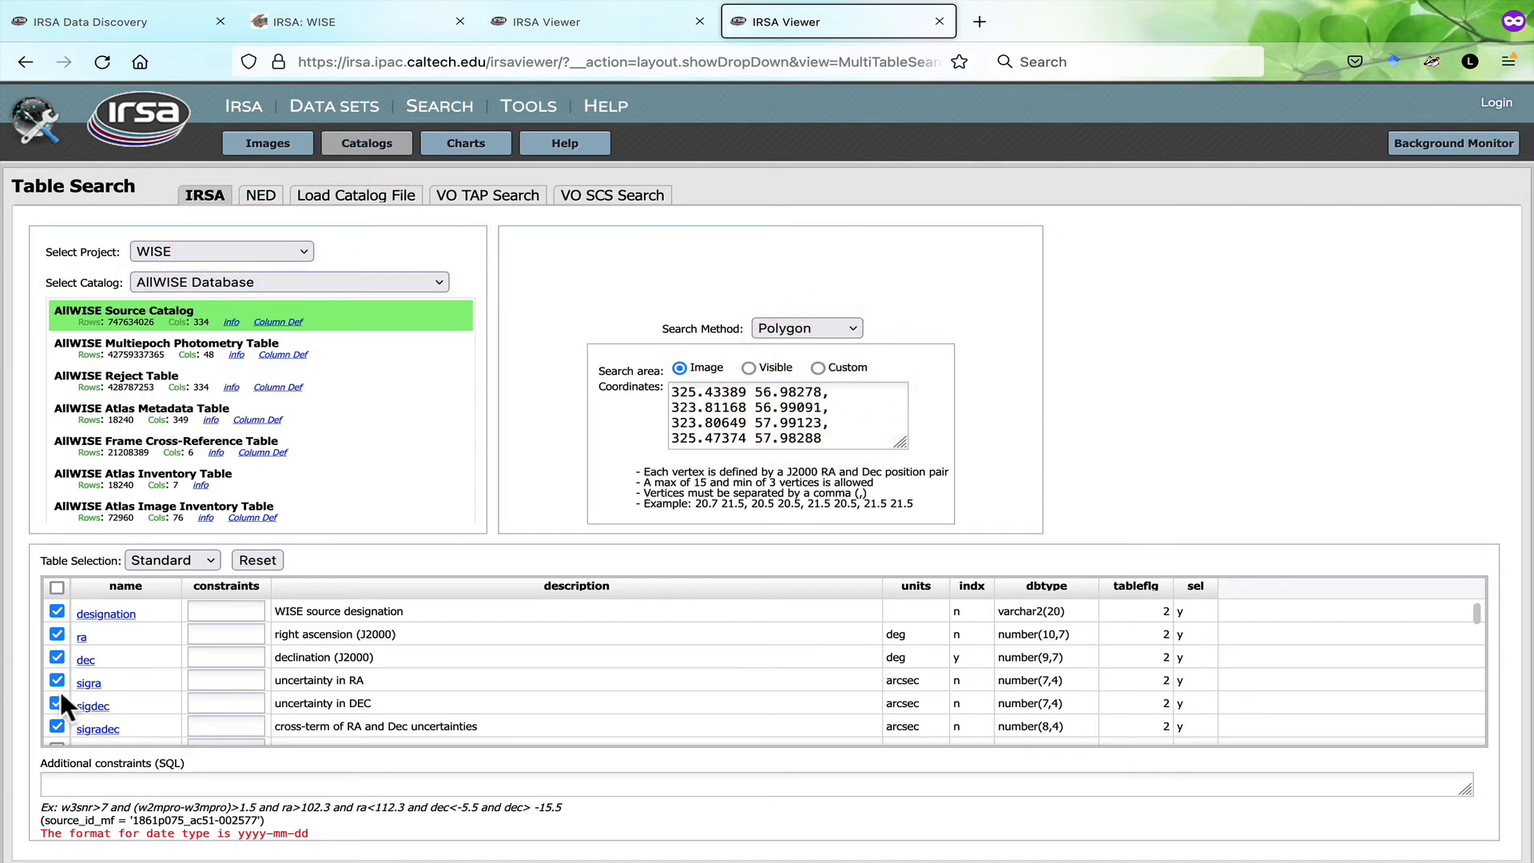
scroll(22, 693, "down", 3)
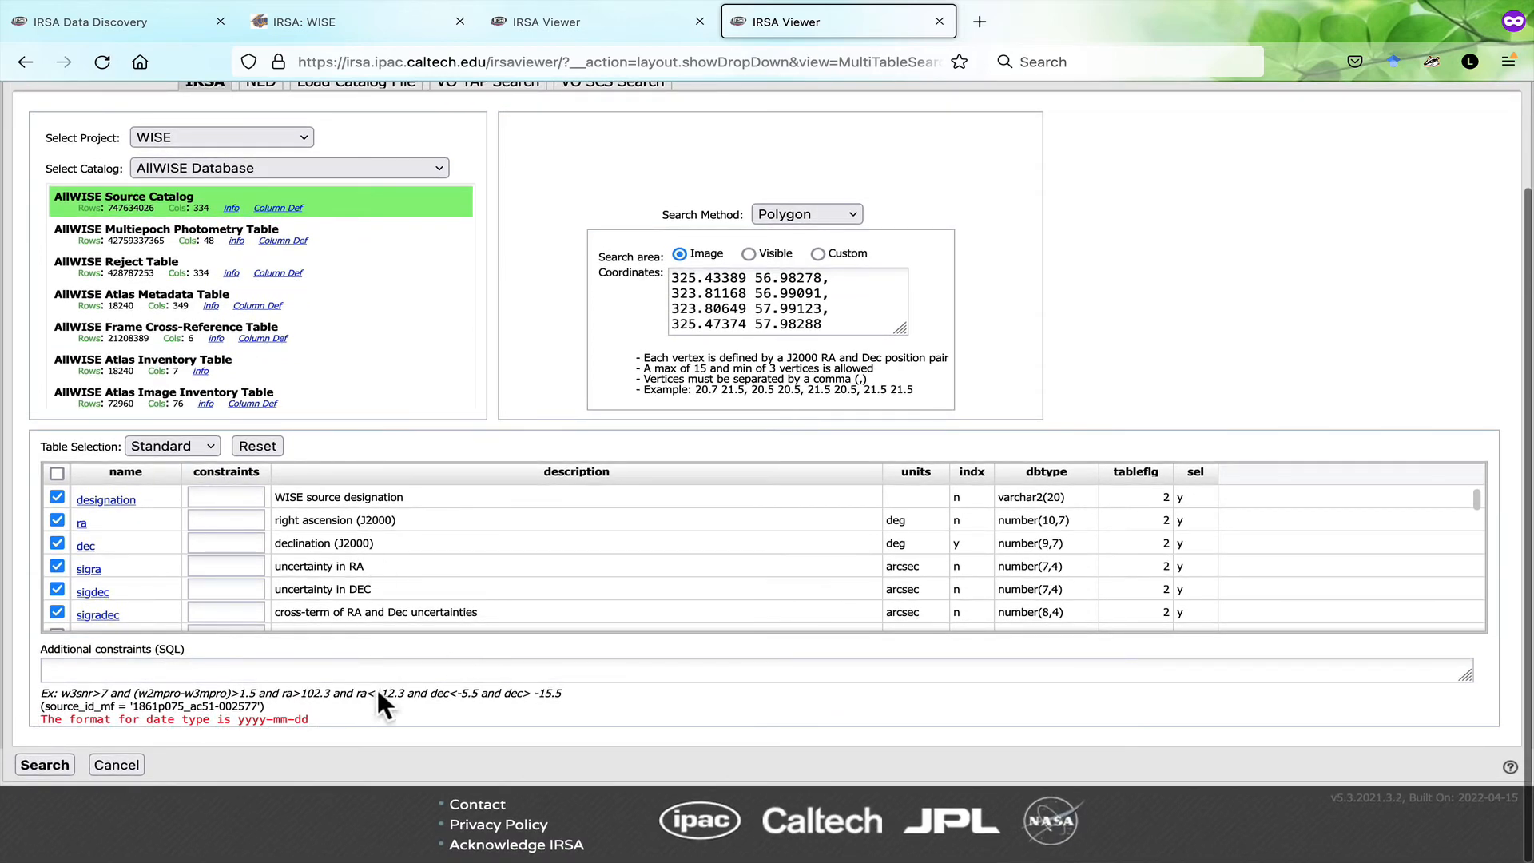
left_click(54, 769)
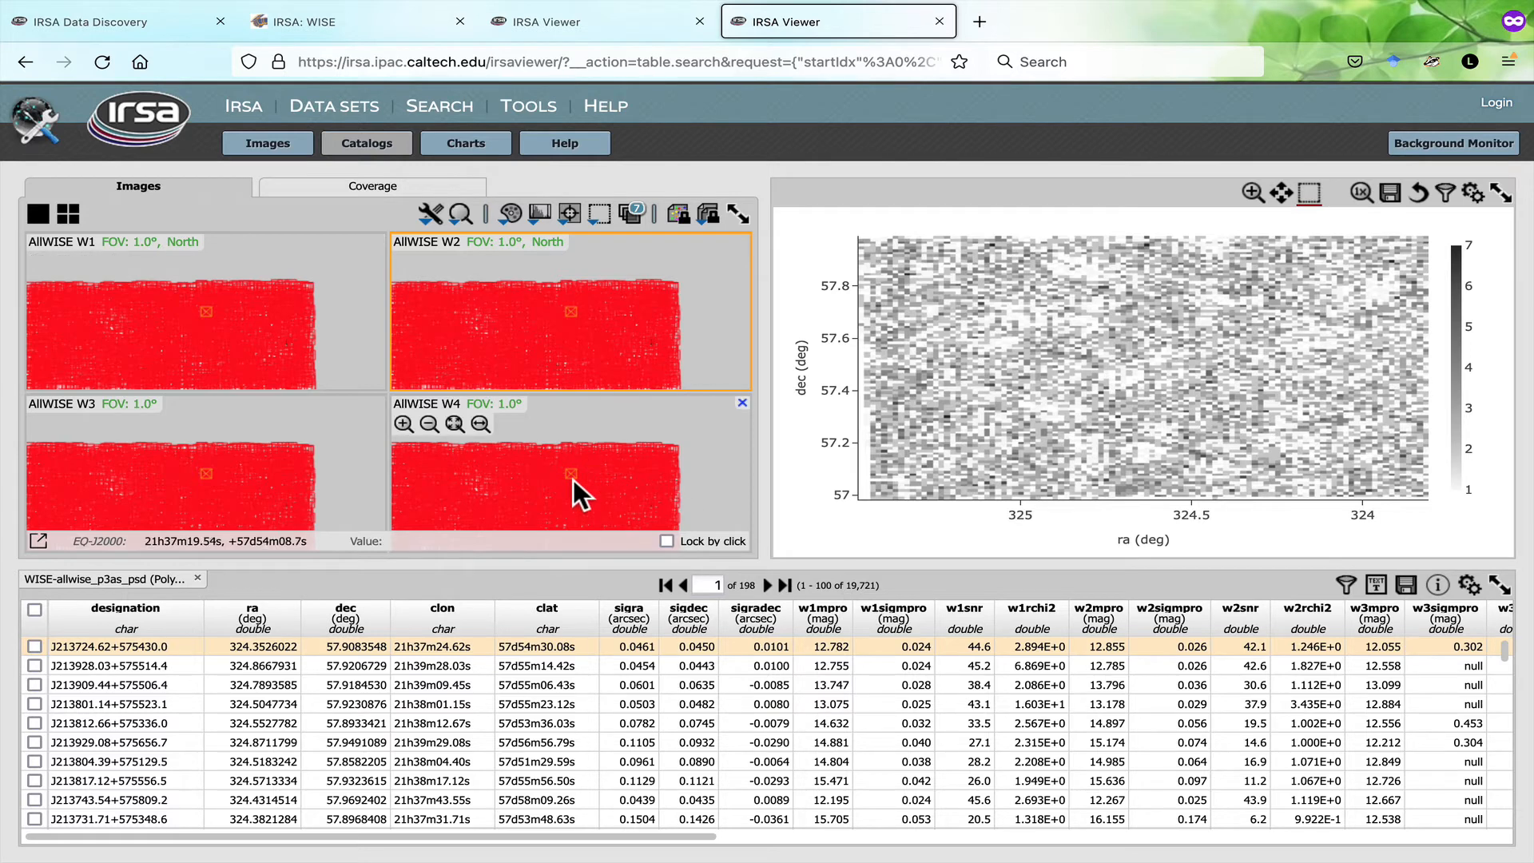
- Select a catalog source on the AllWISE W2 image to highlight its row in the table
scroll(557, 343, "down", 1)
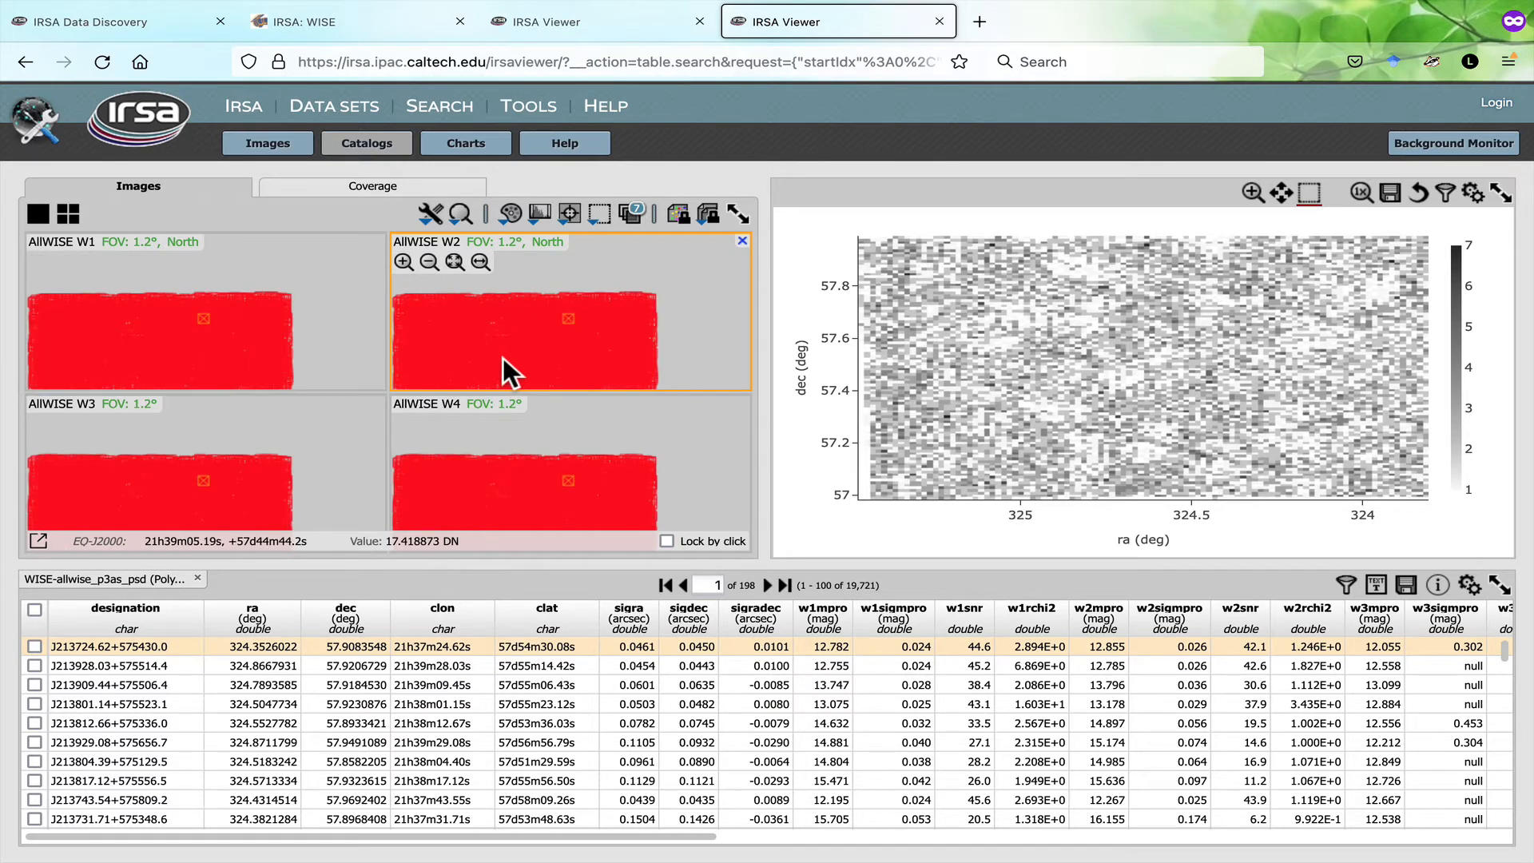
left_click(529, 328)
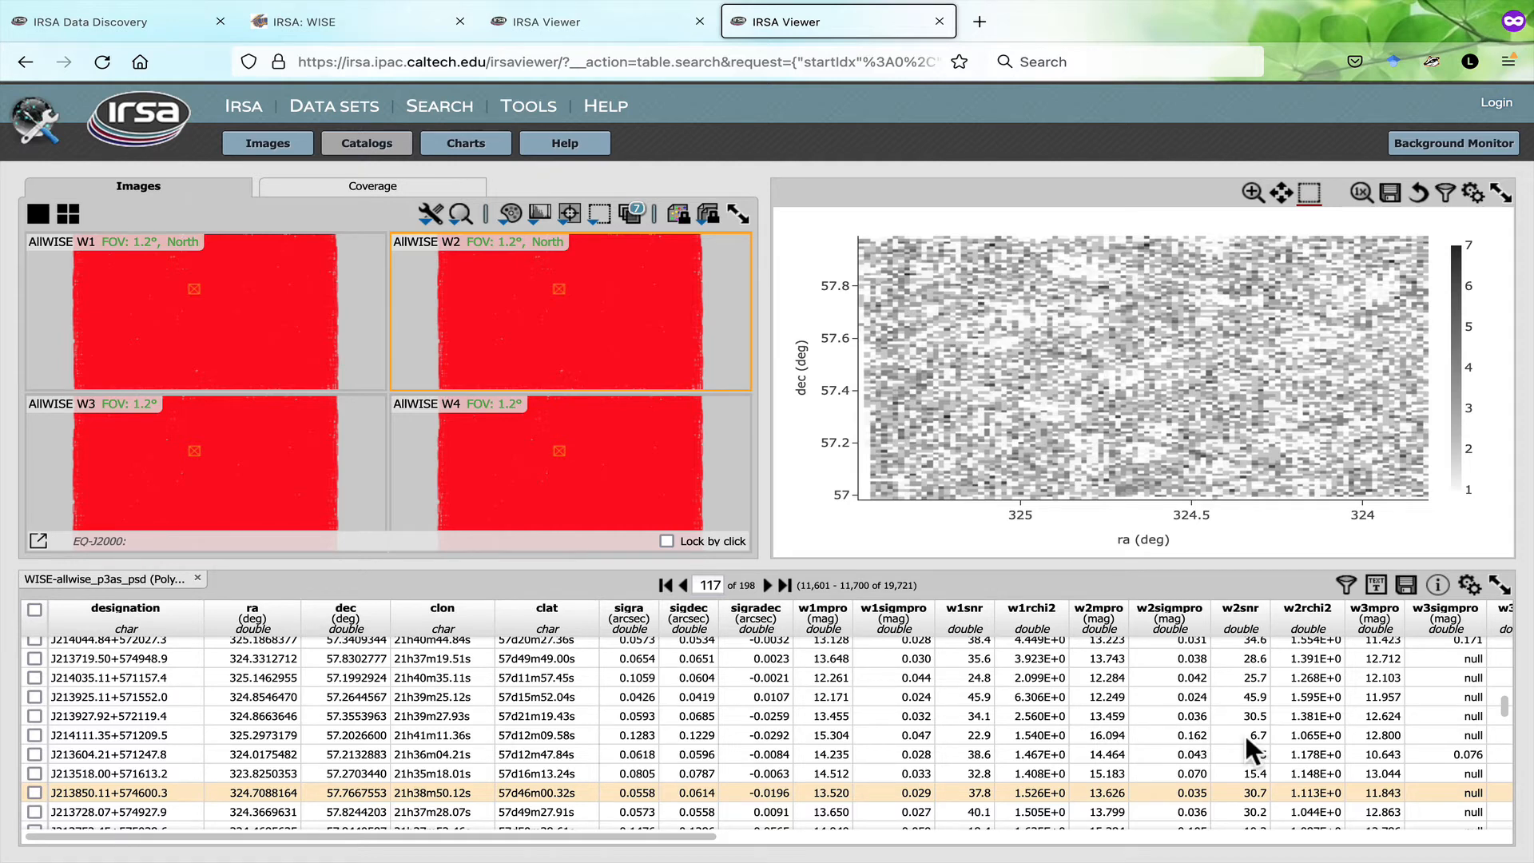
- Filter the AllWISE catalog table to sources with w1snr > 10 and w2snr > 10
scroll(1245, 732, "right", 5)
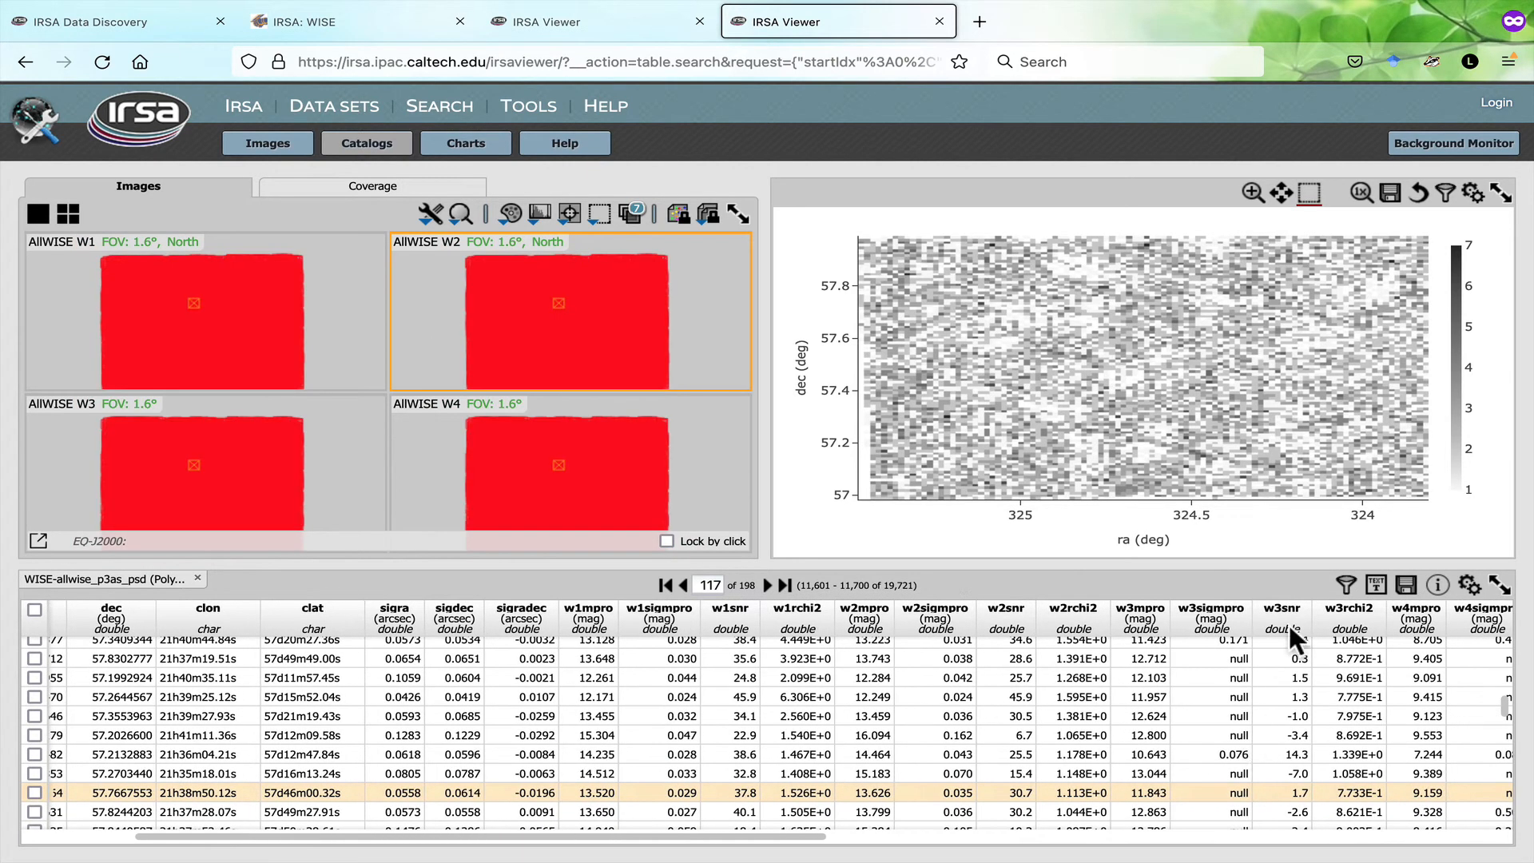
left_click(1344, 588)
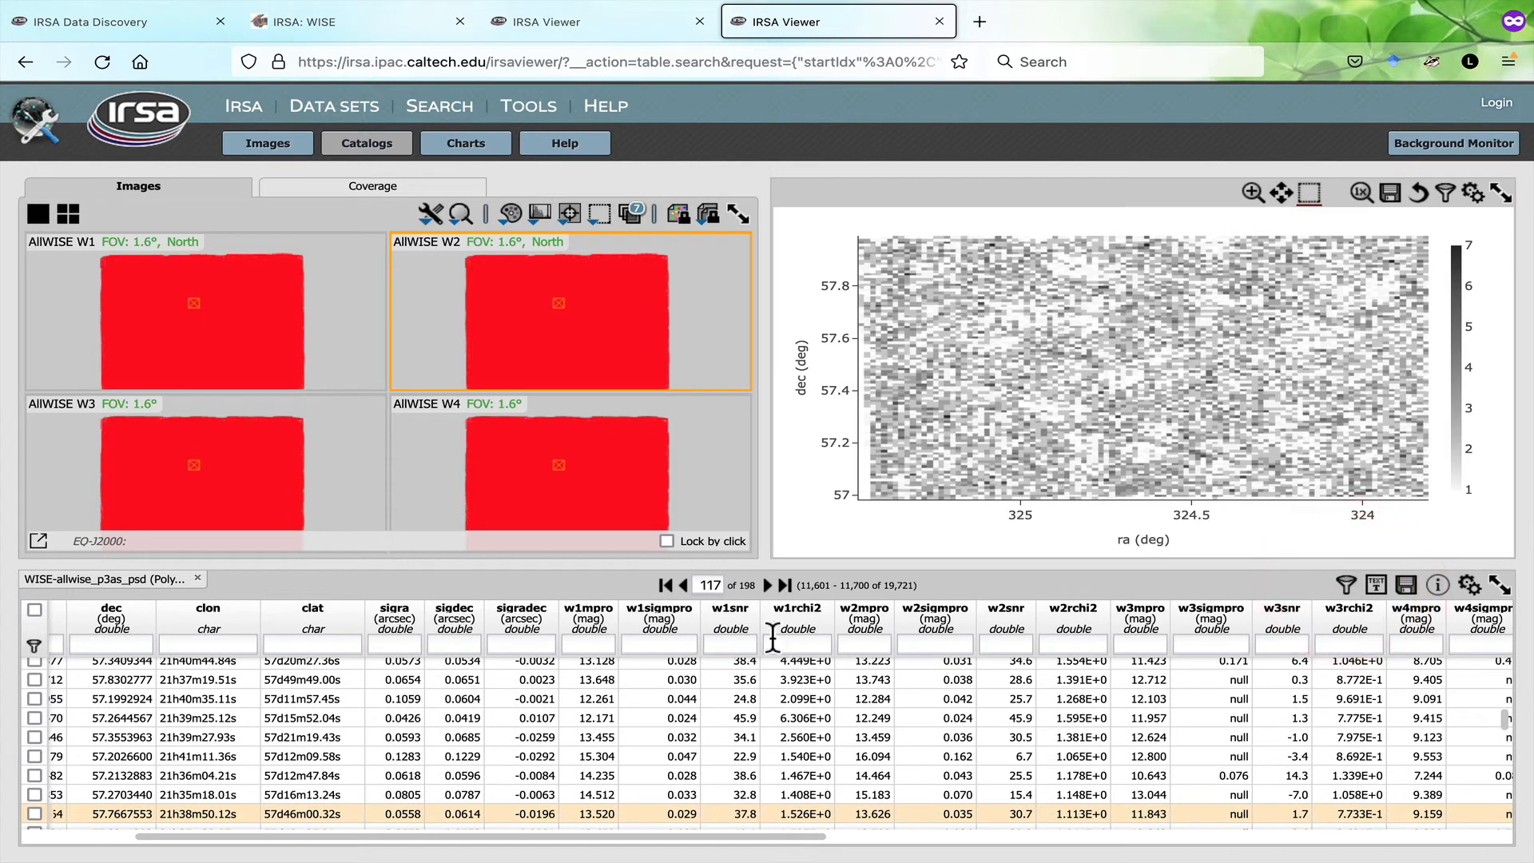
left_click(732, 643)
type(">10")
key("Return")
left_click(984, 647)
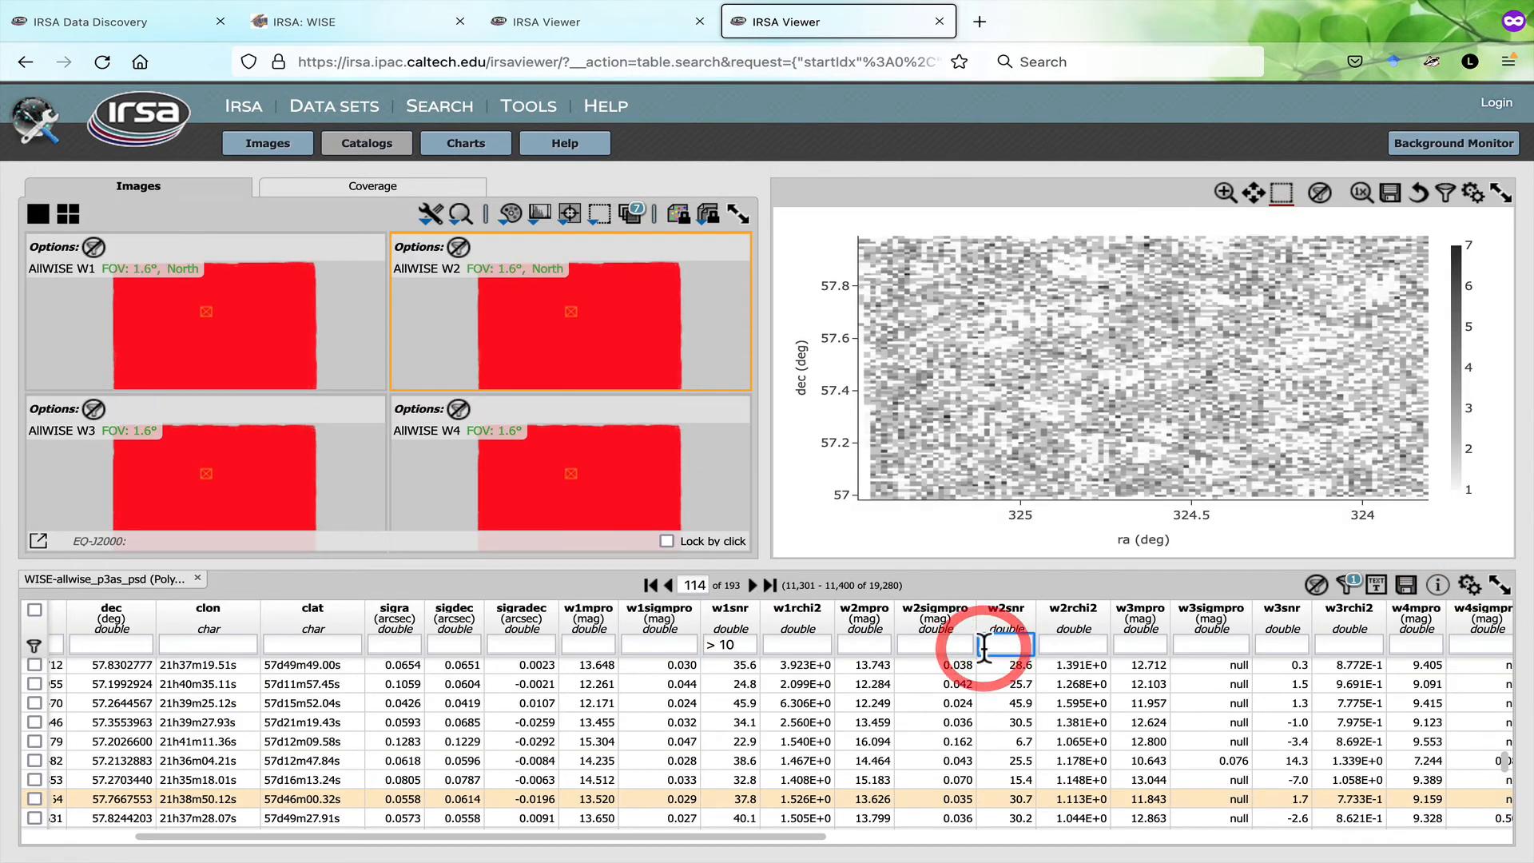
type(">10")
key("Return")
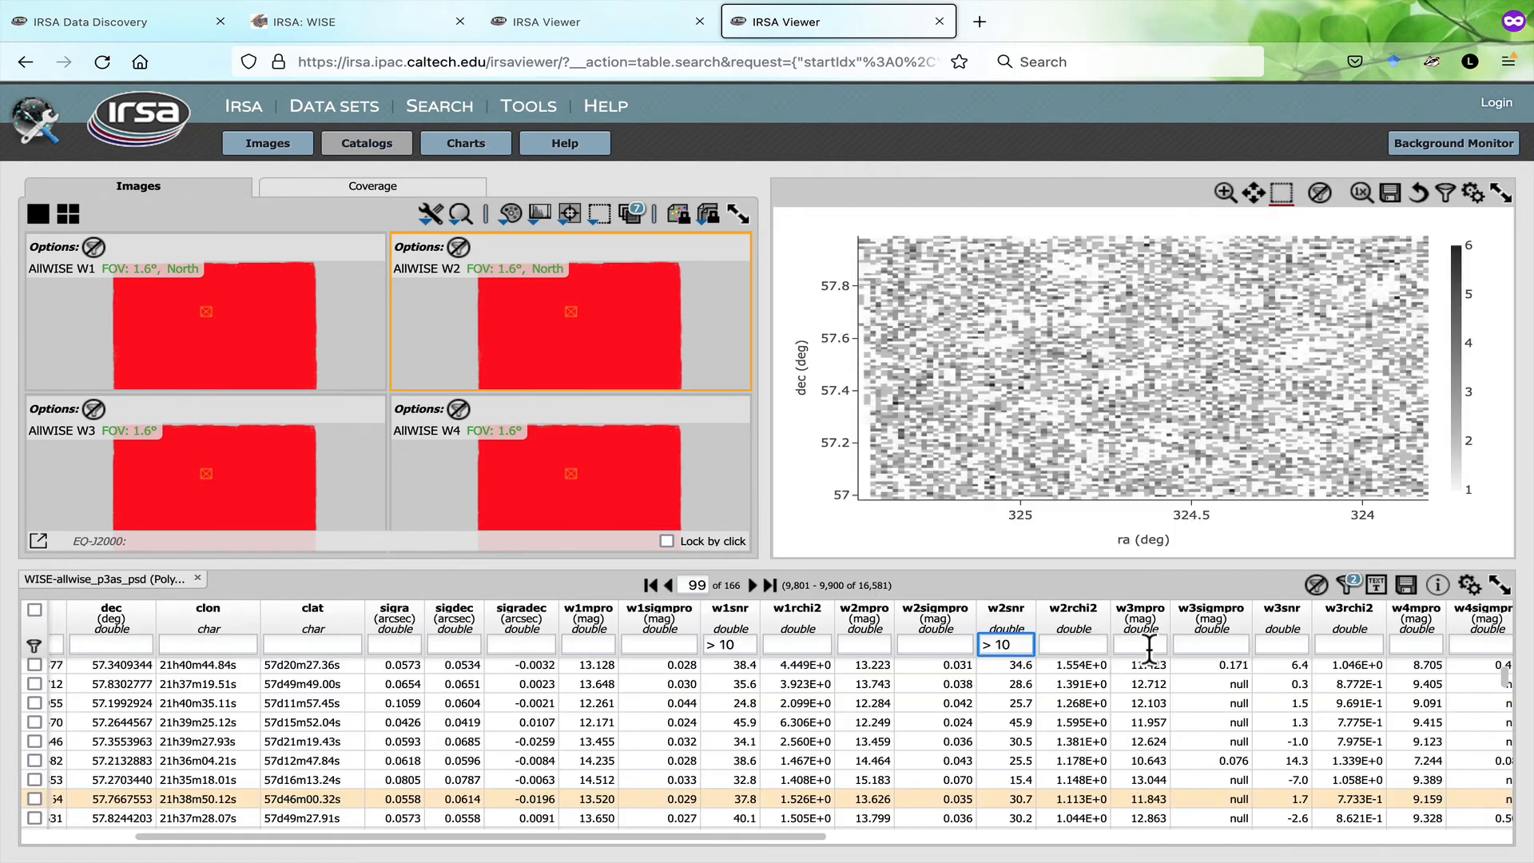
- Add filters for w3snr > 10 and w4snr > 10 to the catalog table
left_click(1278, 645)
type(">10")
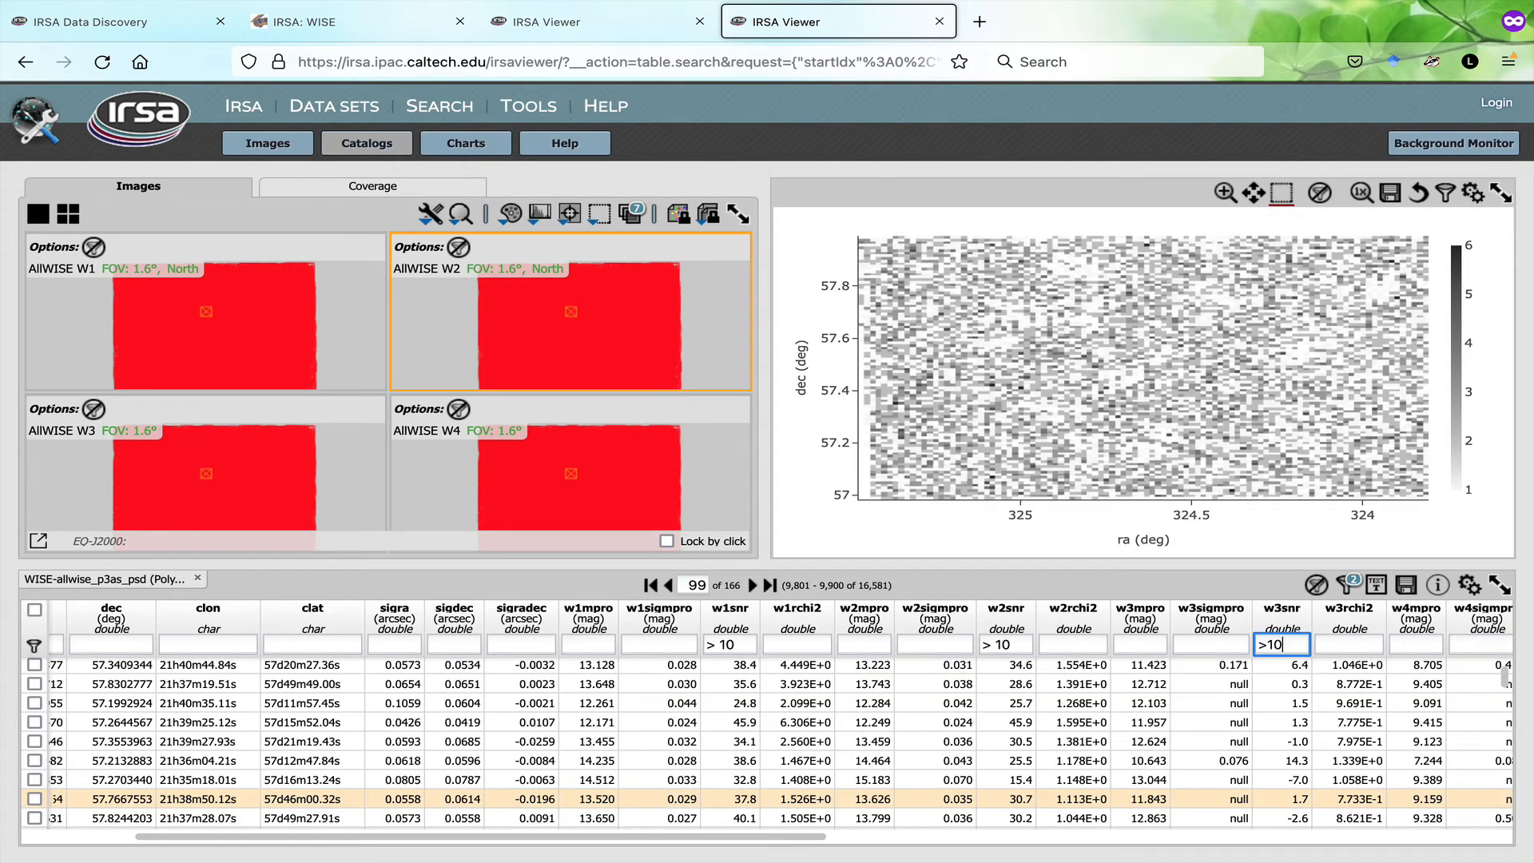
key("Return")
scroll(1394, 651, "right", 3)
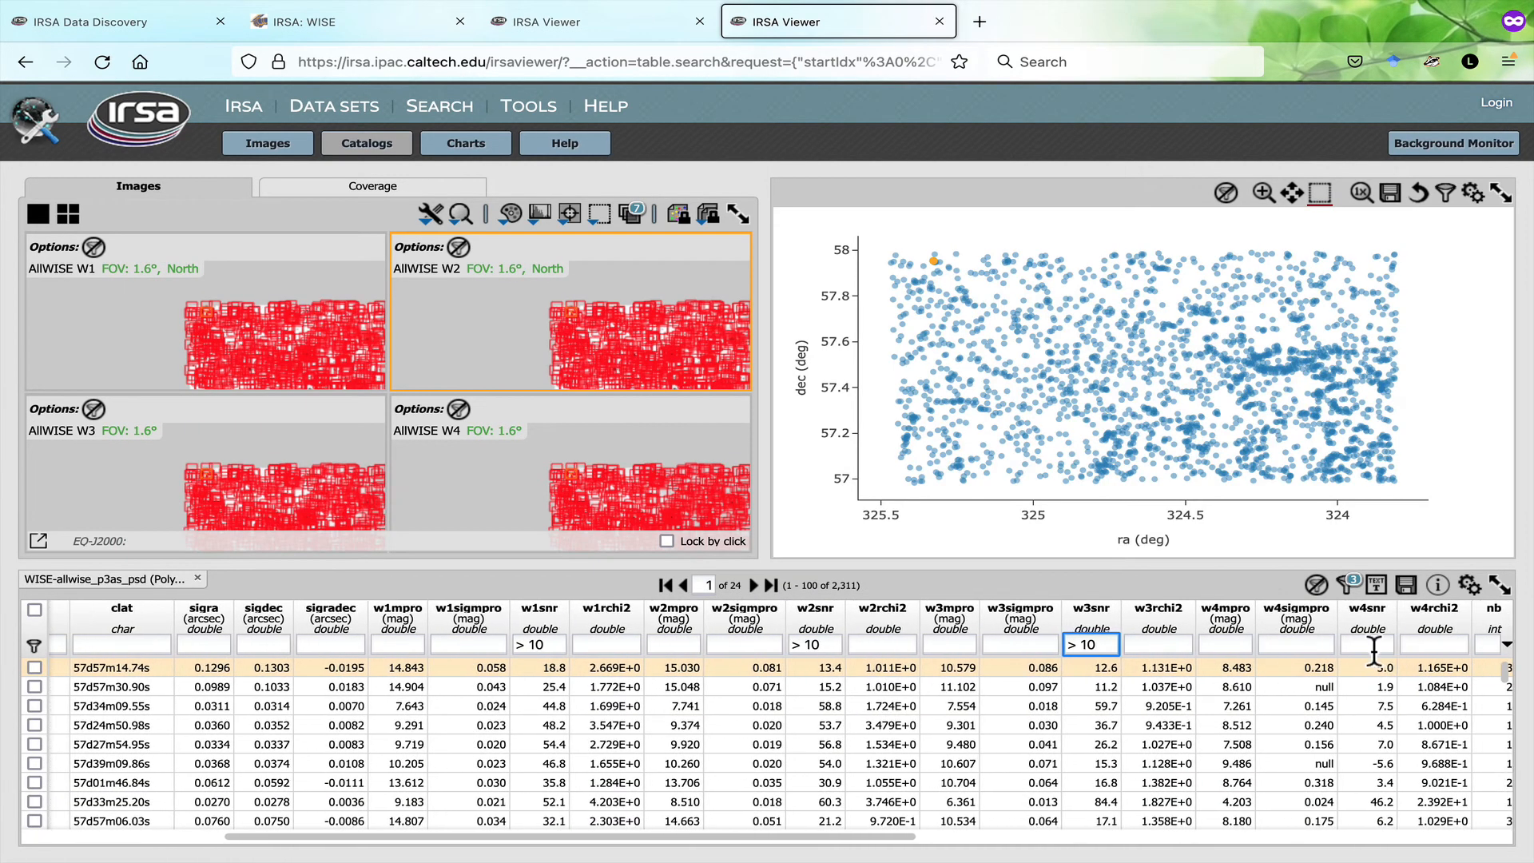
left_click(1368, 645)
type(">10")
key("Return")
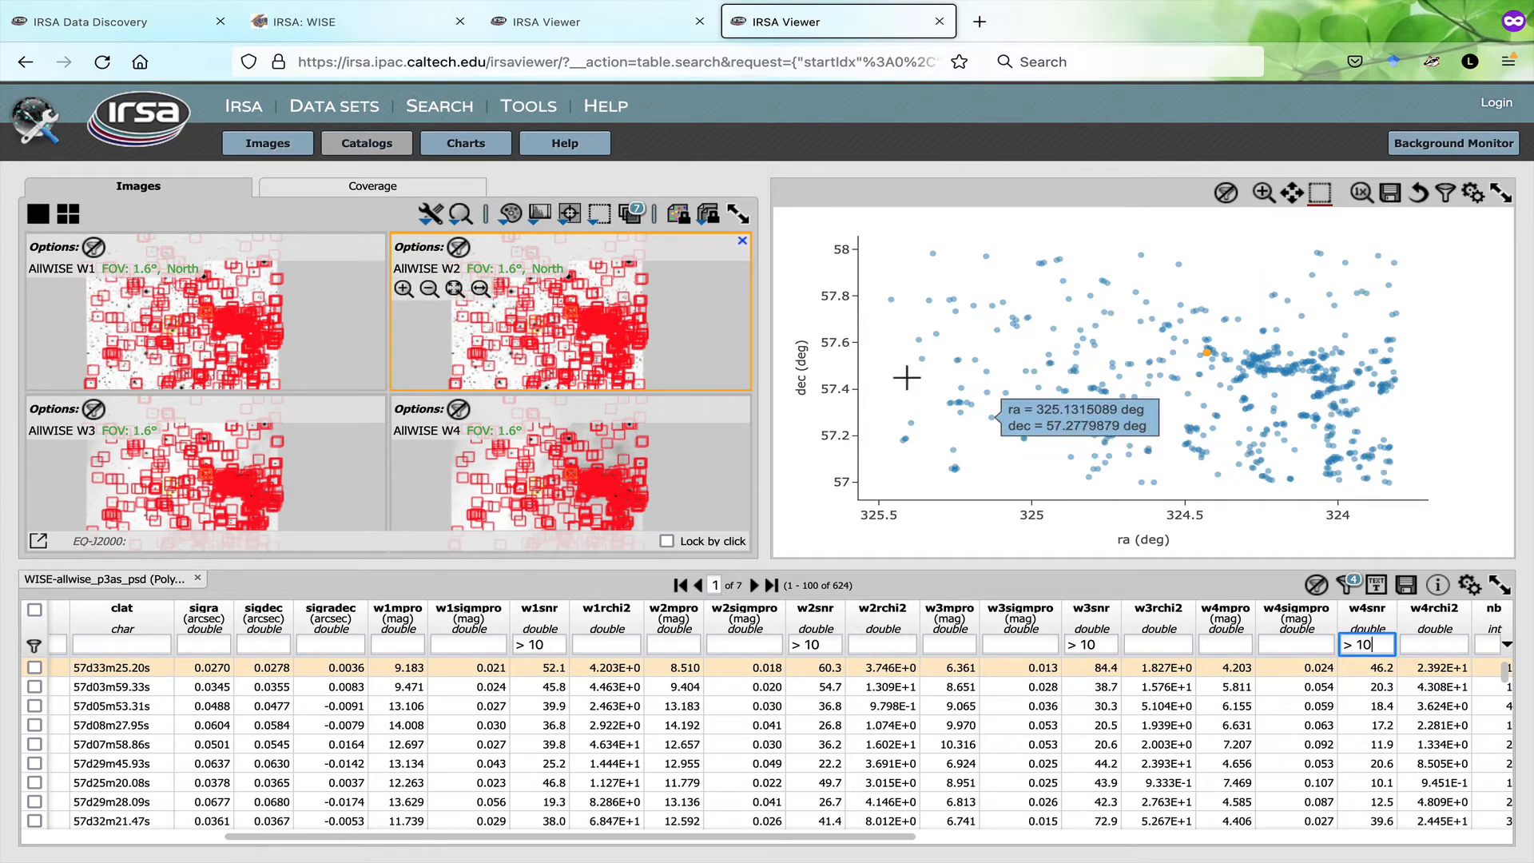
- Select a source on the AllWISE W2 image, then a point near dec 57.86 in the ra/dec chart, comparing the linked highlights
mouse_move(526, 266)
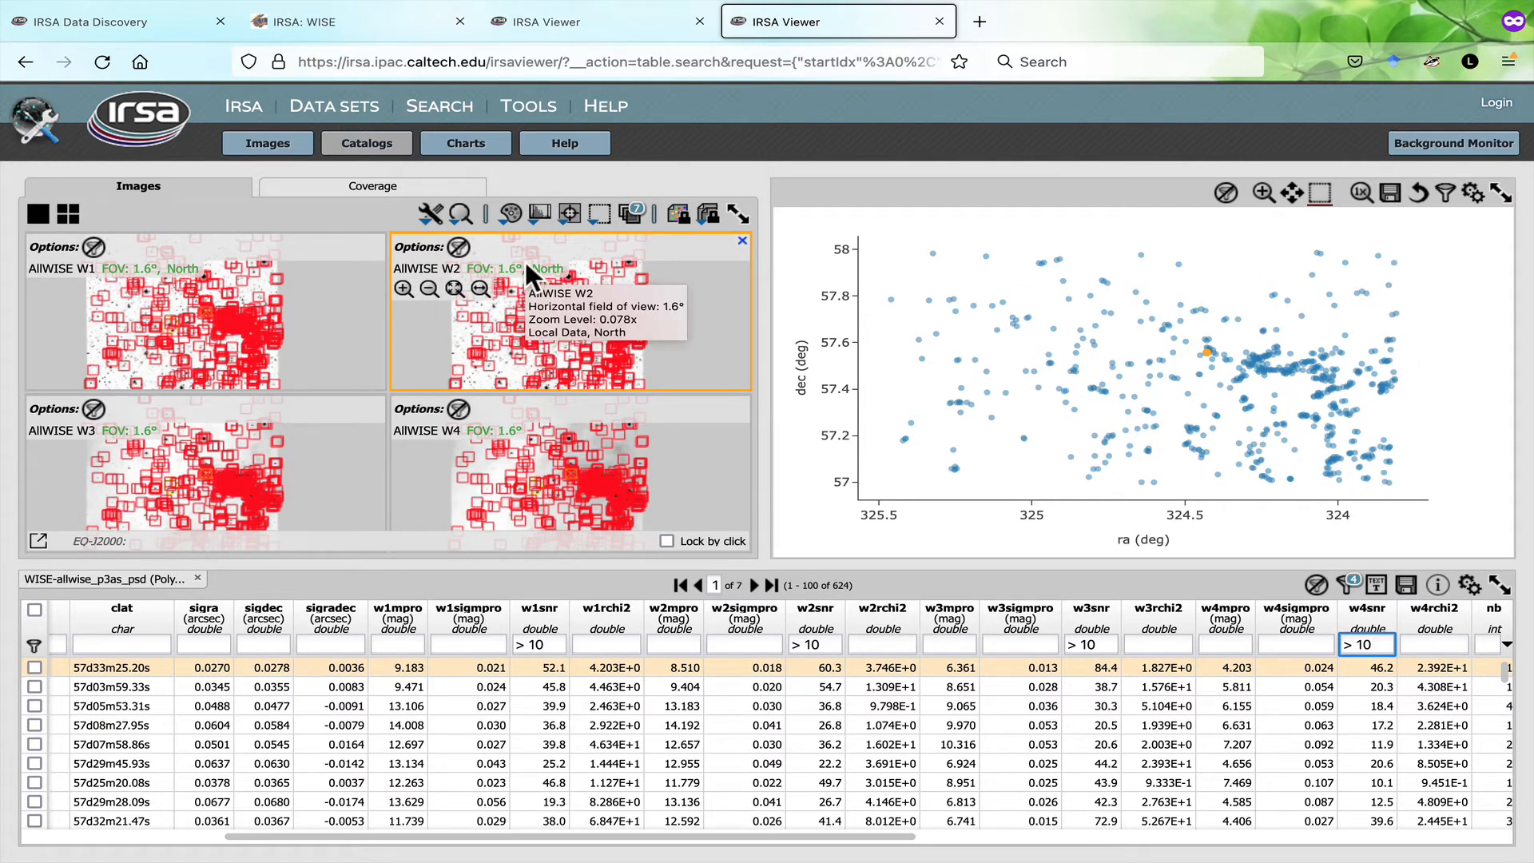
left_click(462, 314)
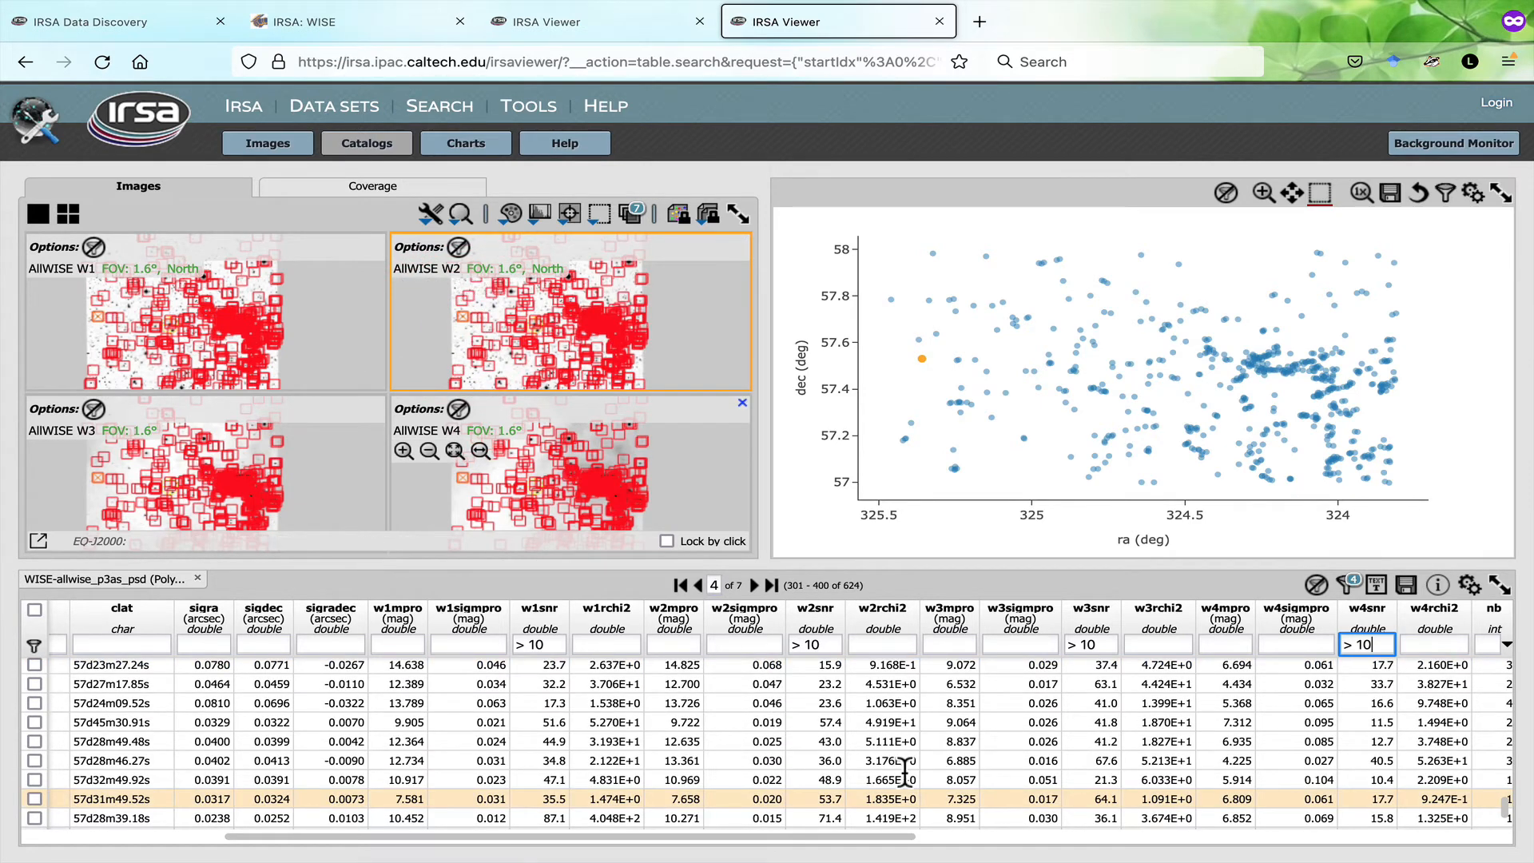
mouse_move(911, 357)
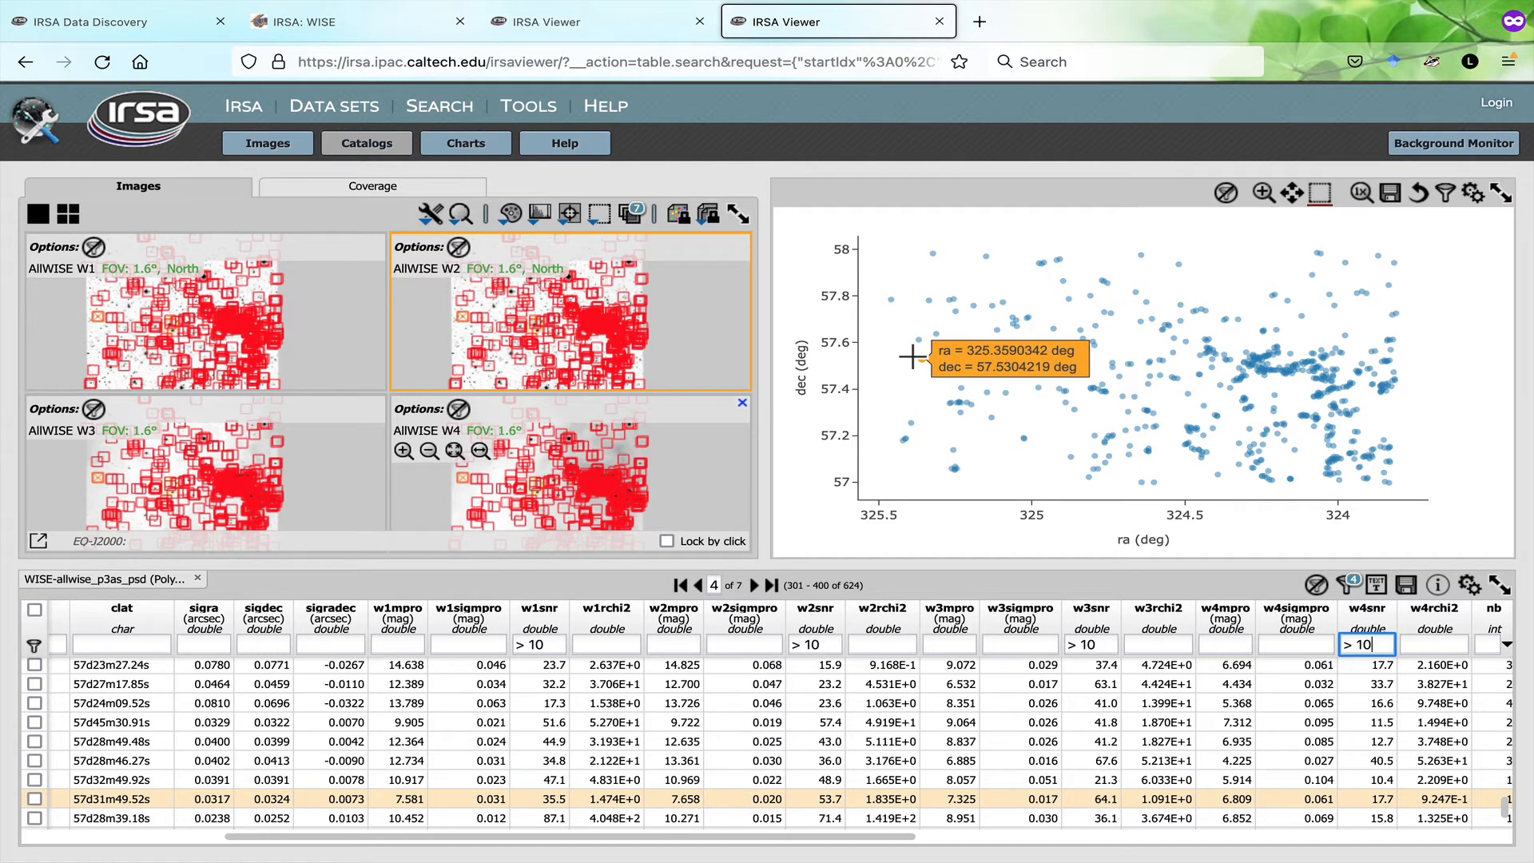
left_click(1105, 281)
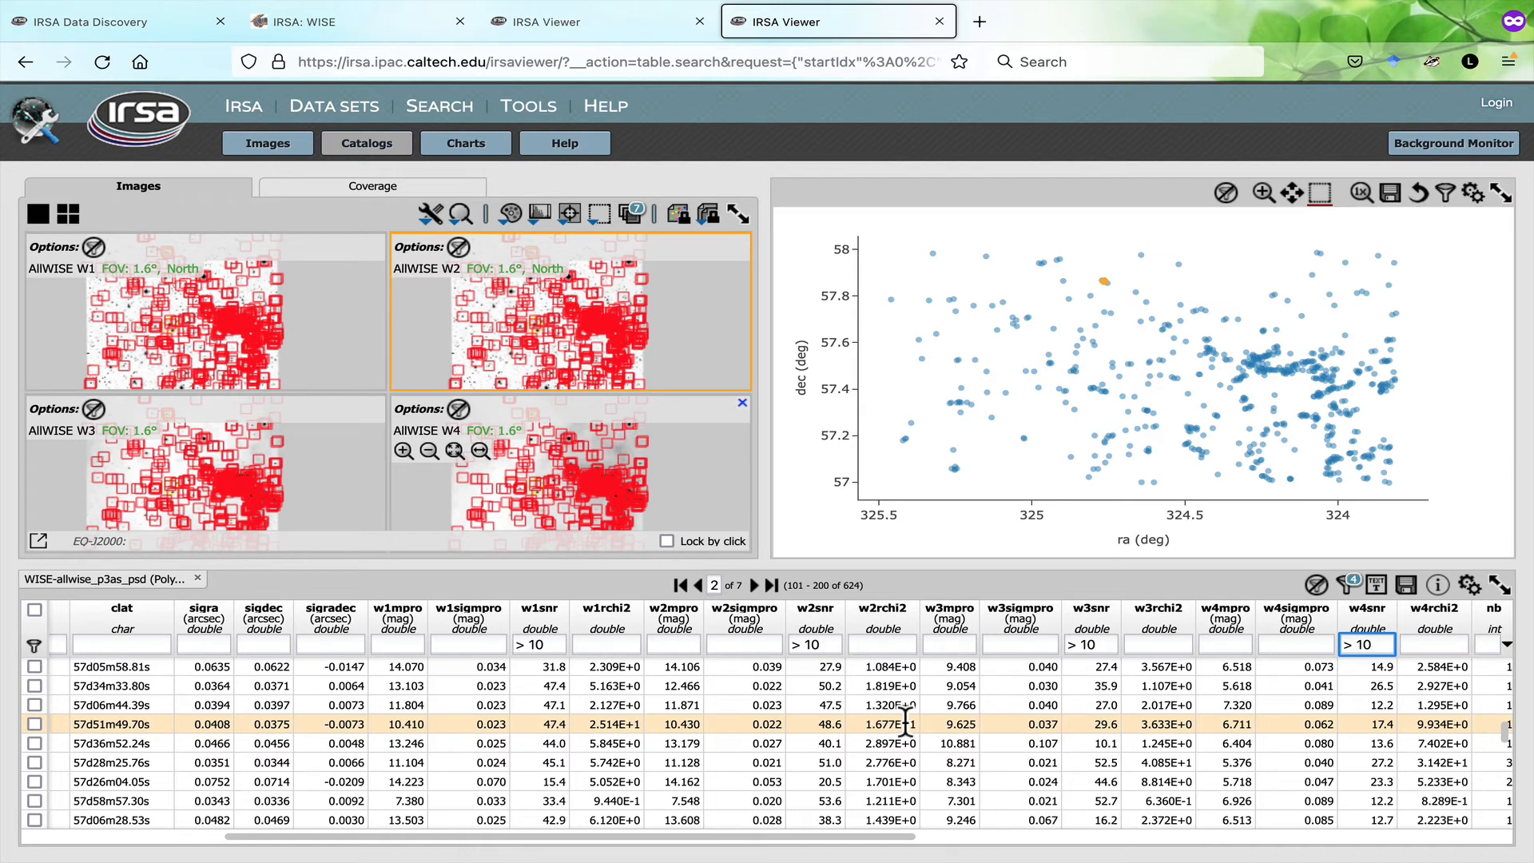
- Modify the chart's trace to use w1mpro-w4mpro for X and w1mpro for Y
left_click(1473, 198)
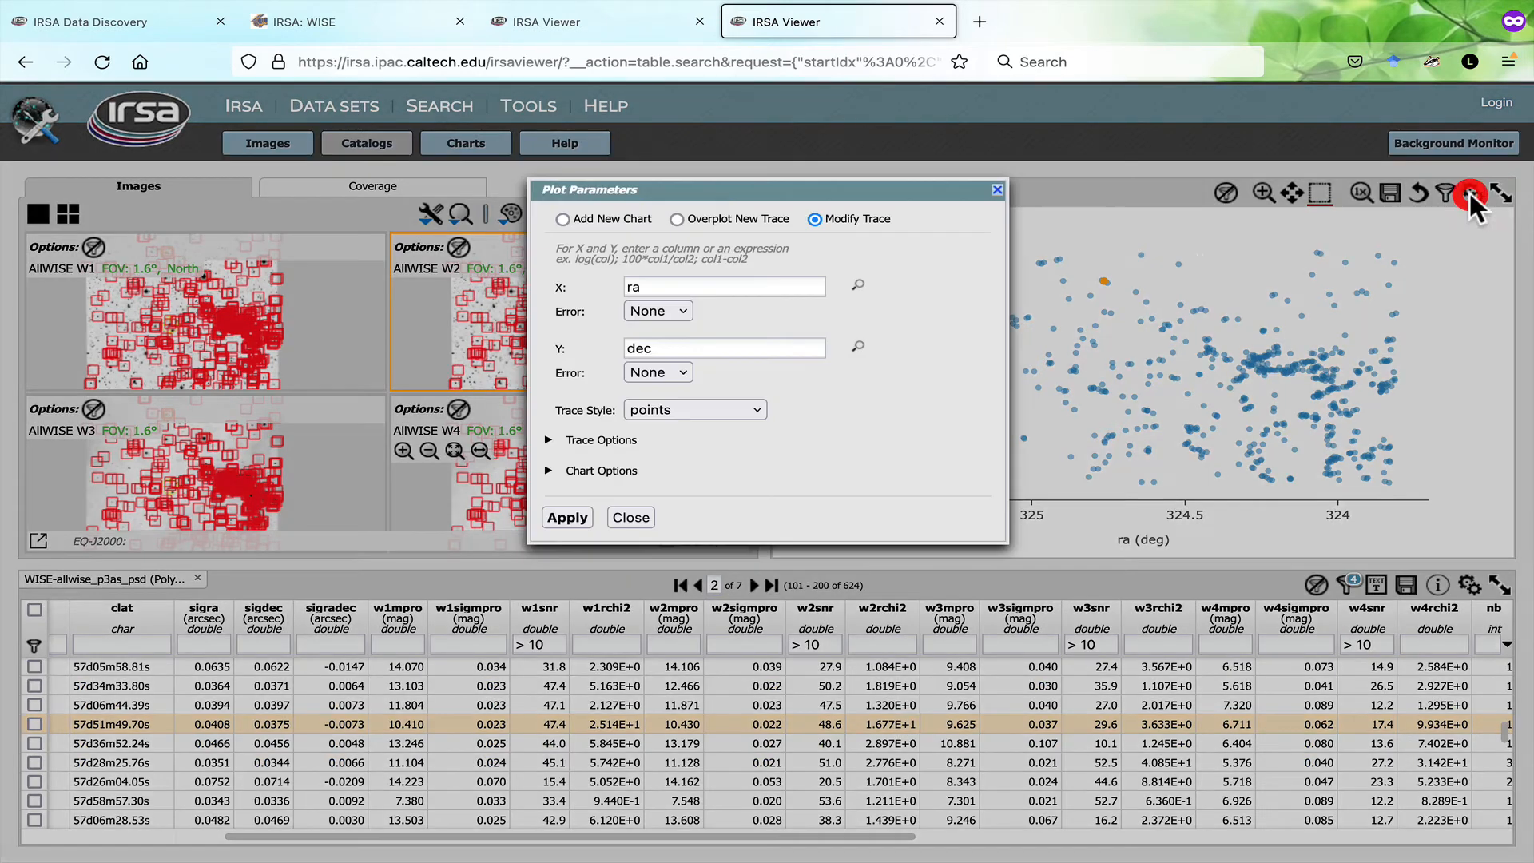
left_click(702, 289)
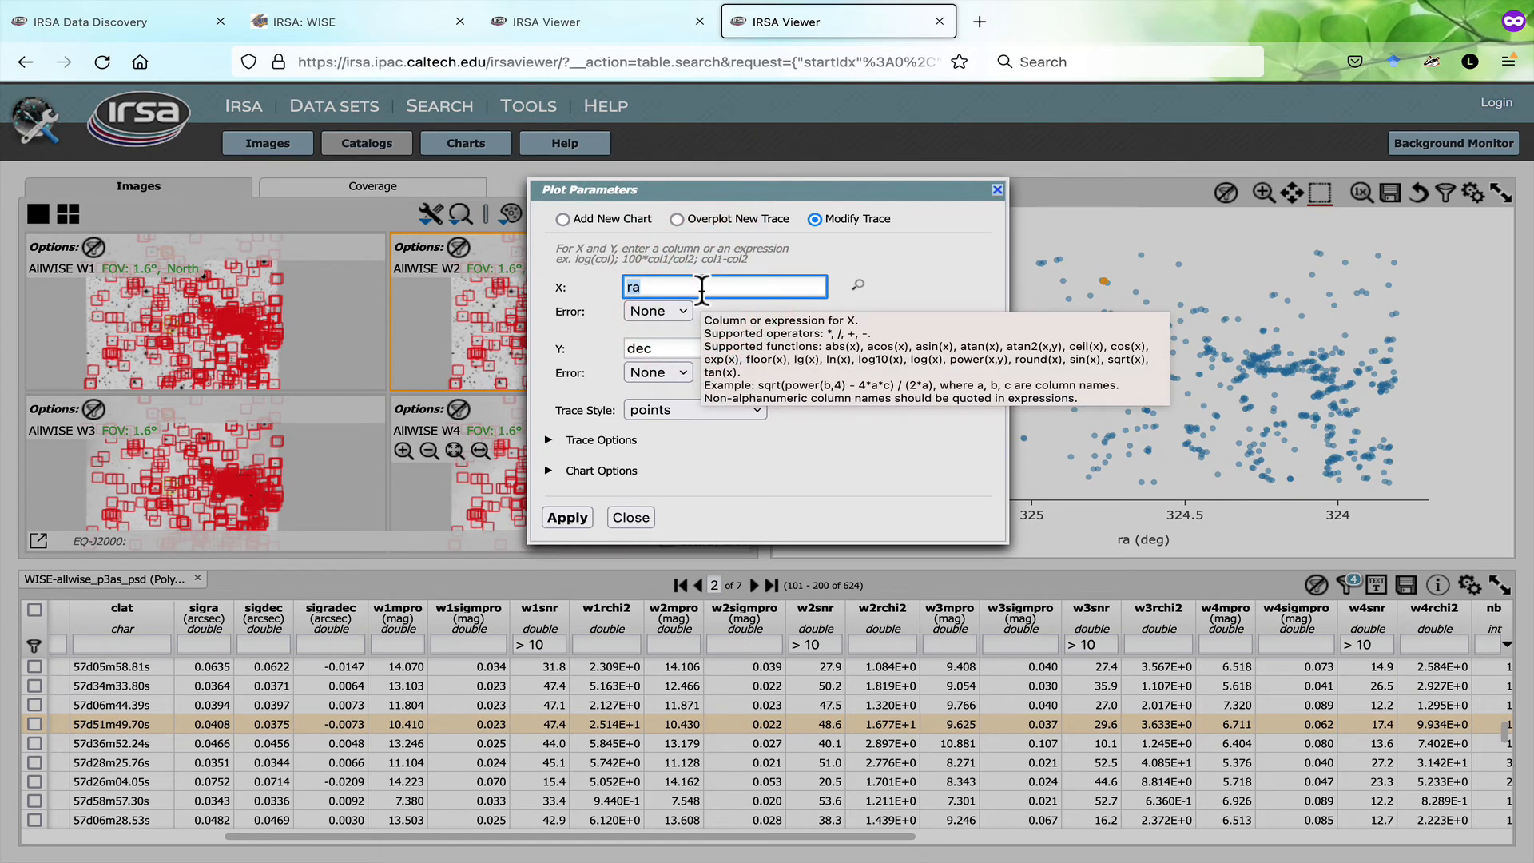
type("w1mpro-w4mp")
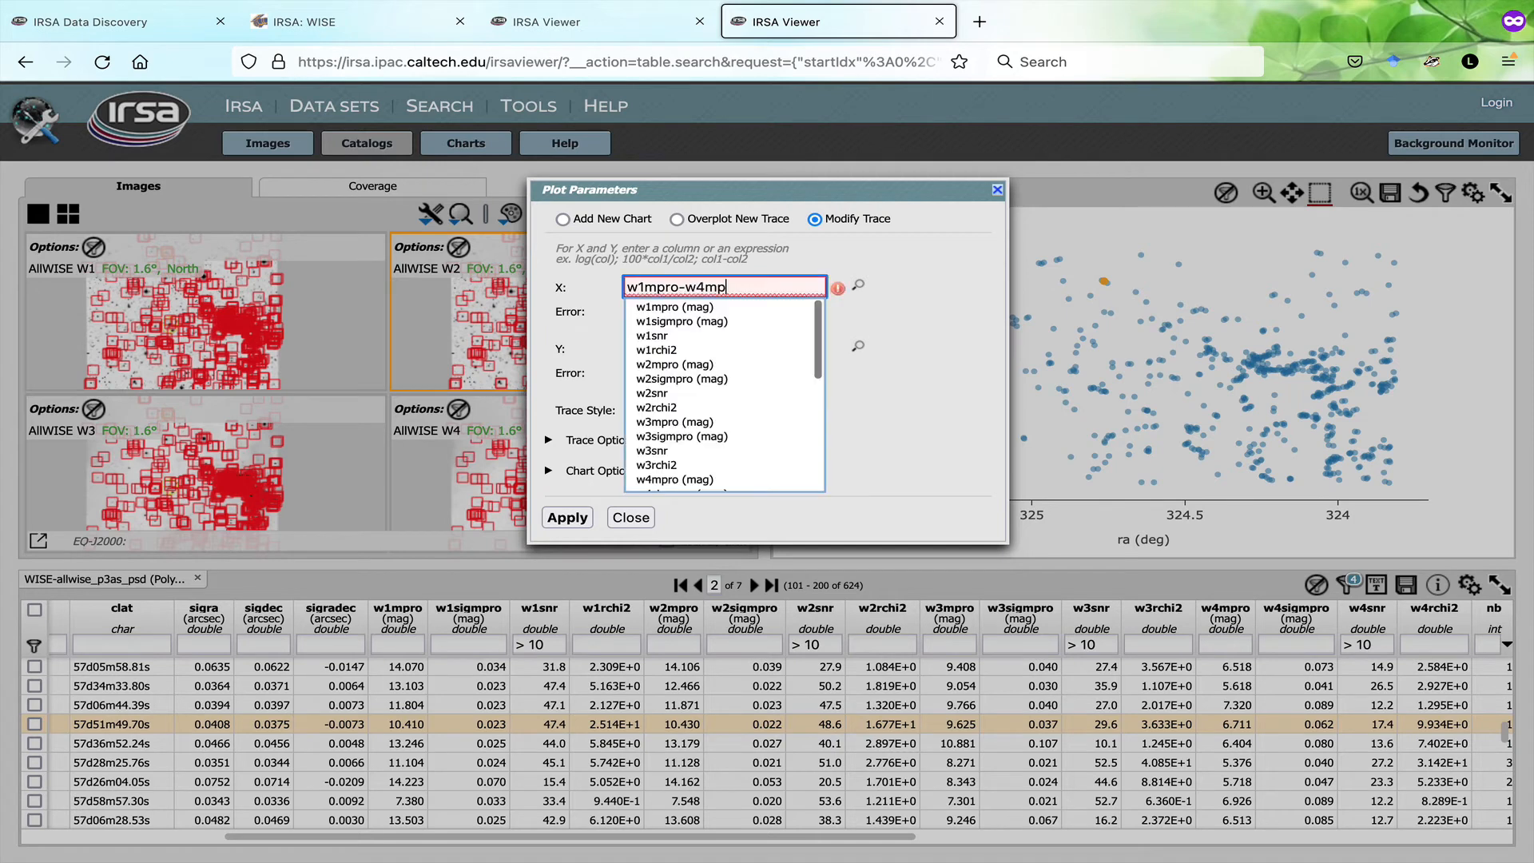
type("ro")
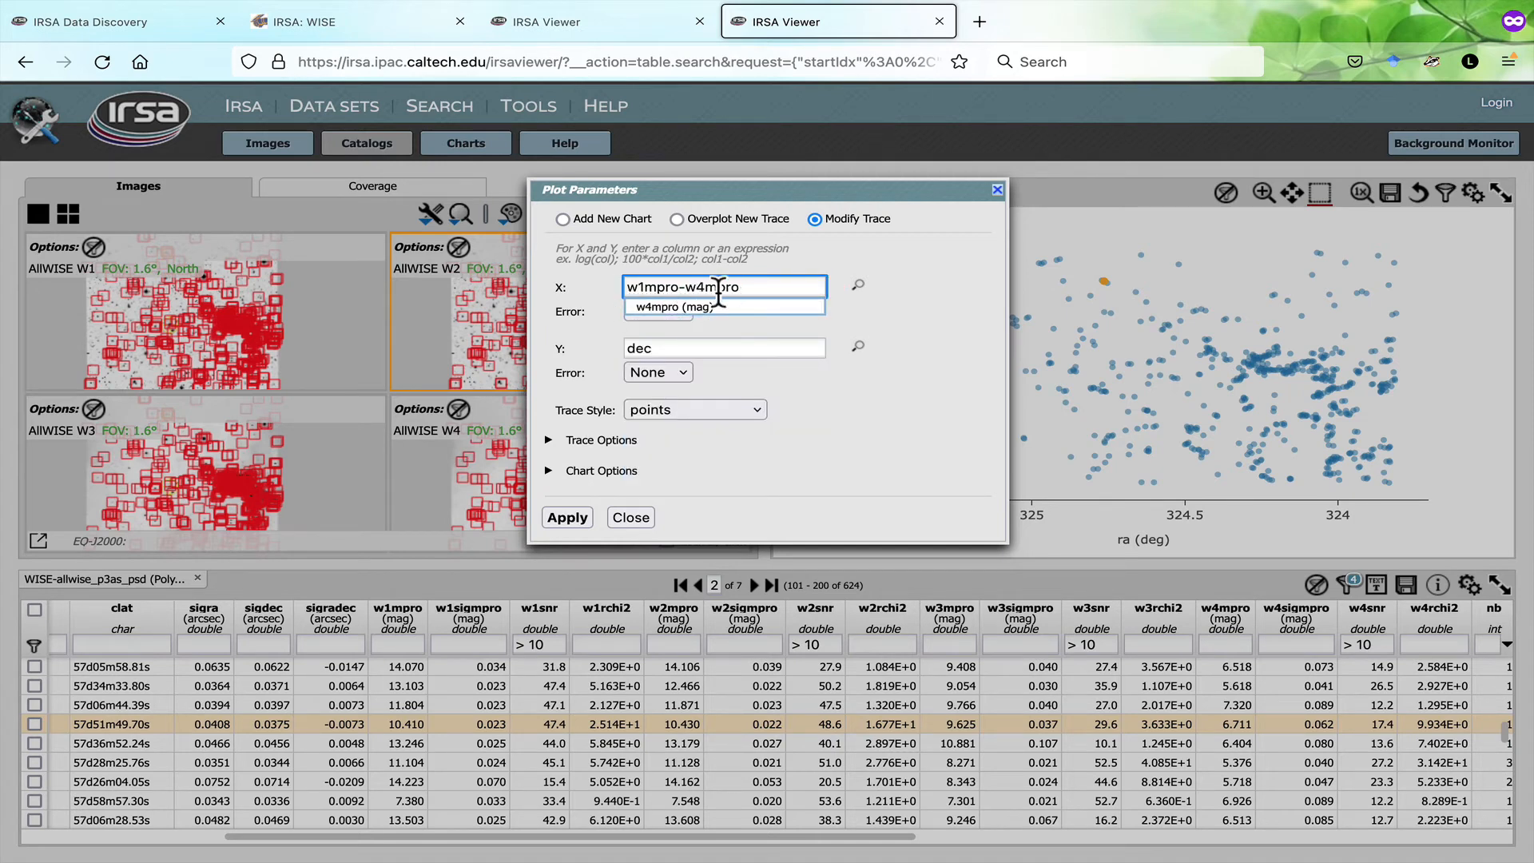
double_click(679, 346)
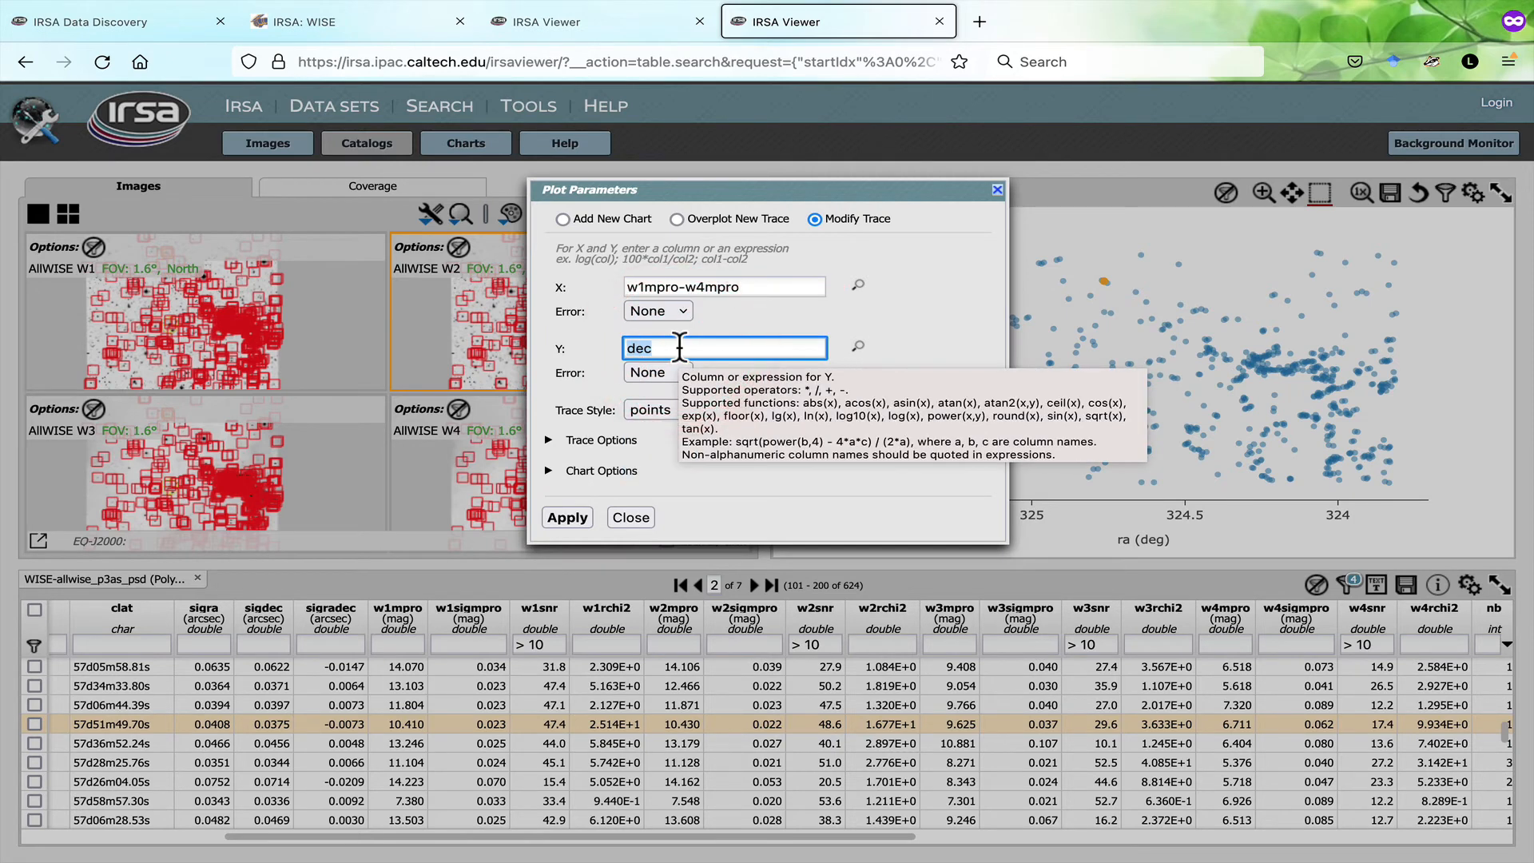
type("w1mpro")
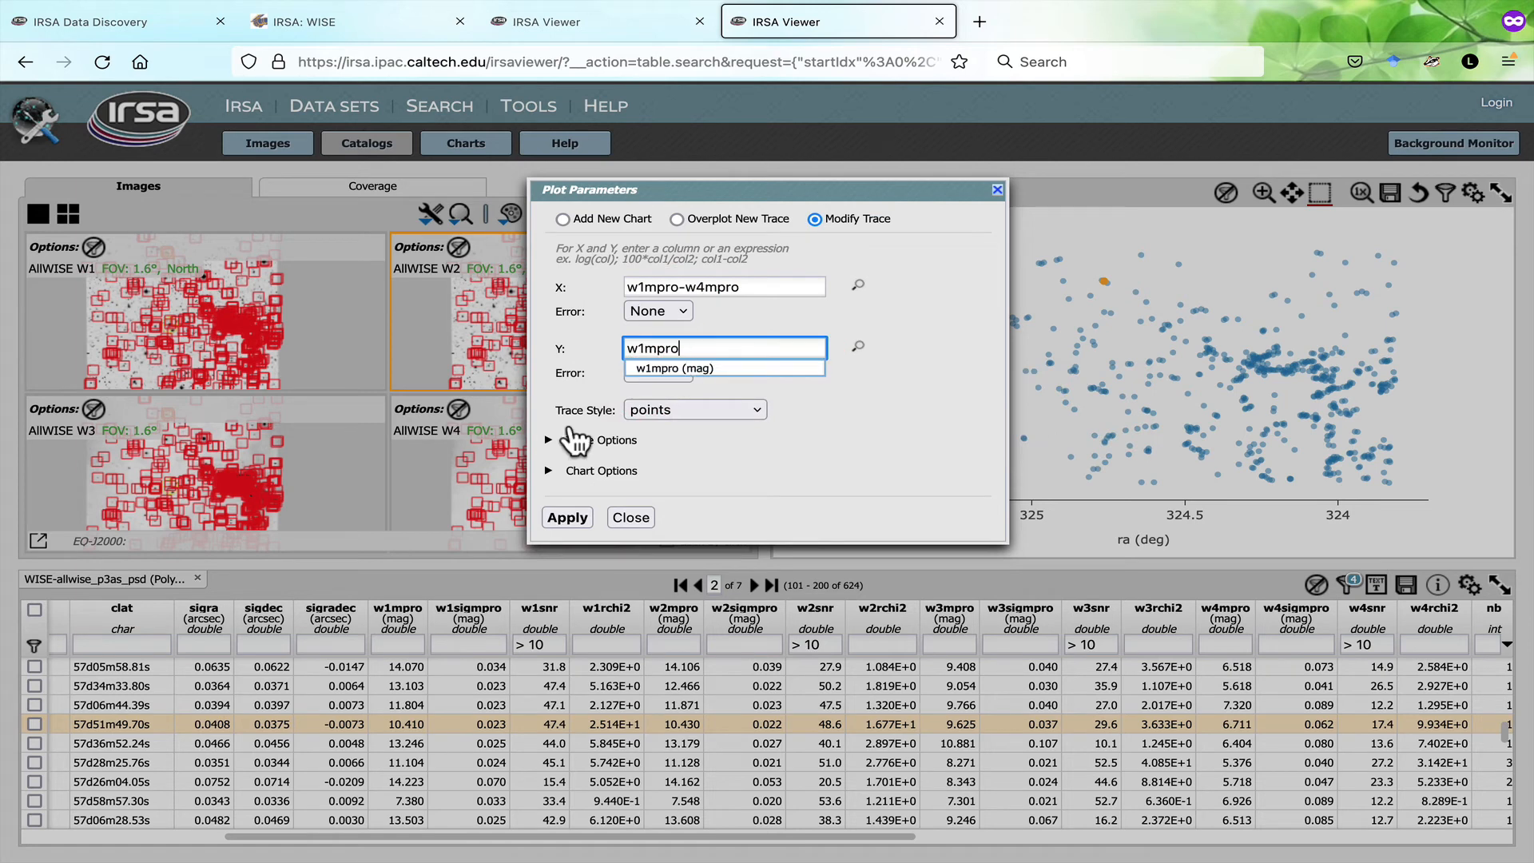
- Reverse the chart's Y axis and apply the plot parameters
left_click(548, 471)
left_click(688, 590)
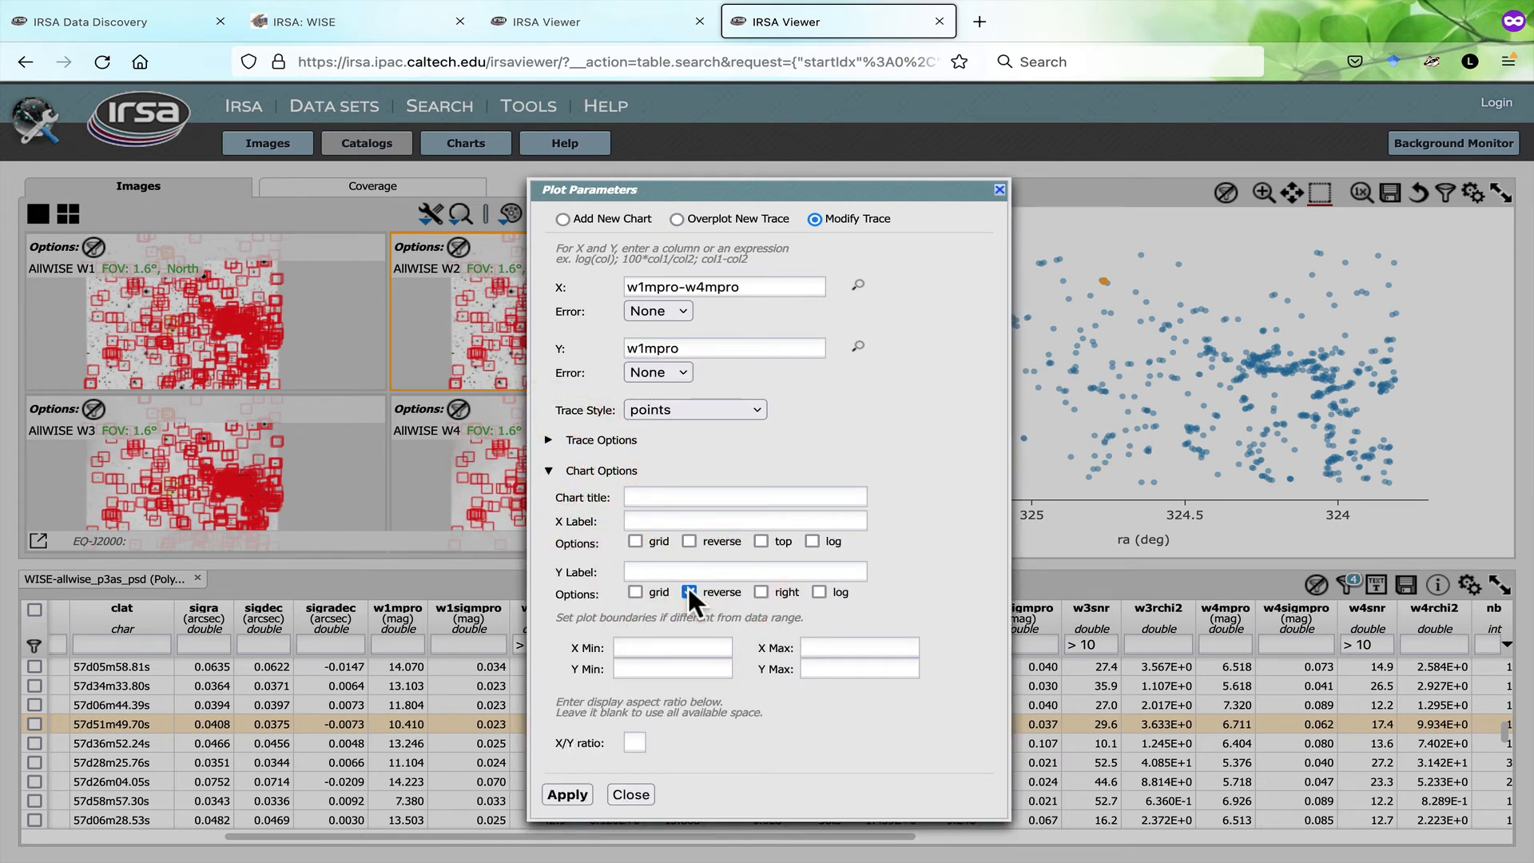
left_click(567, 794)
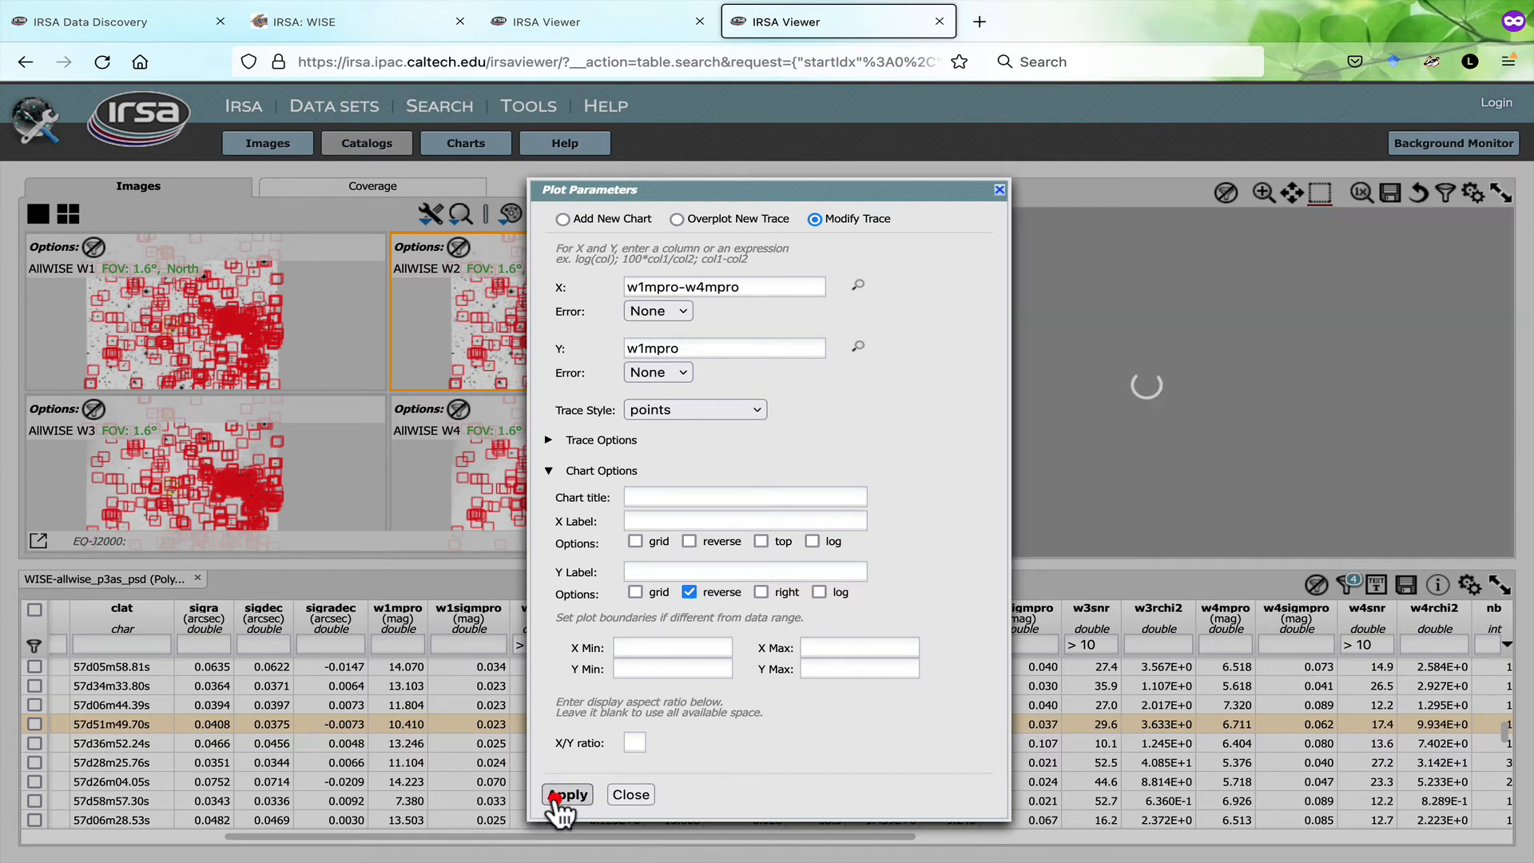
left_click(632, 794)
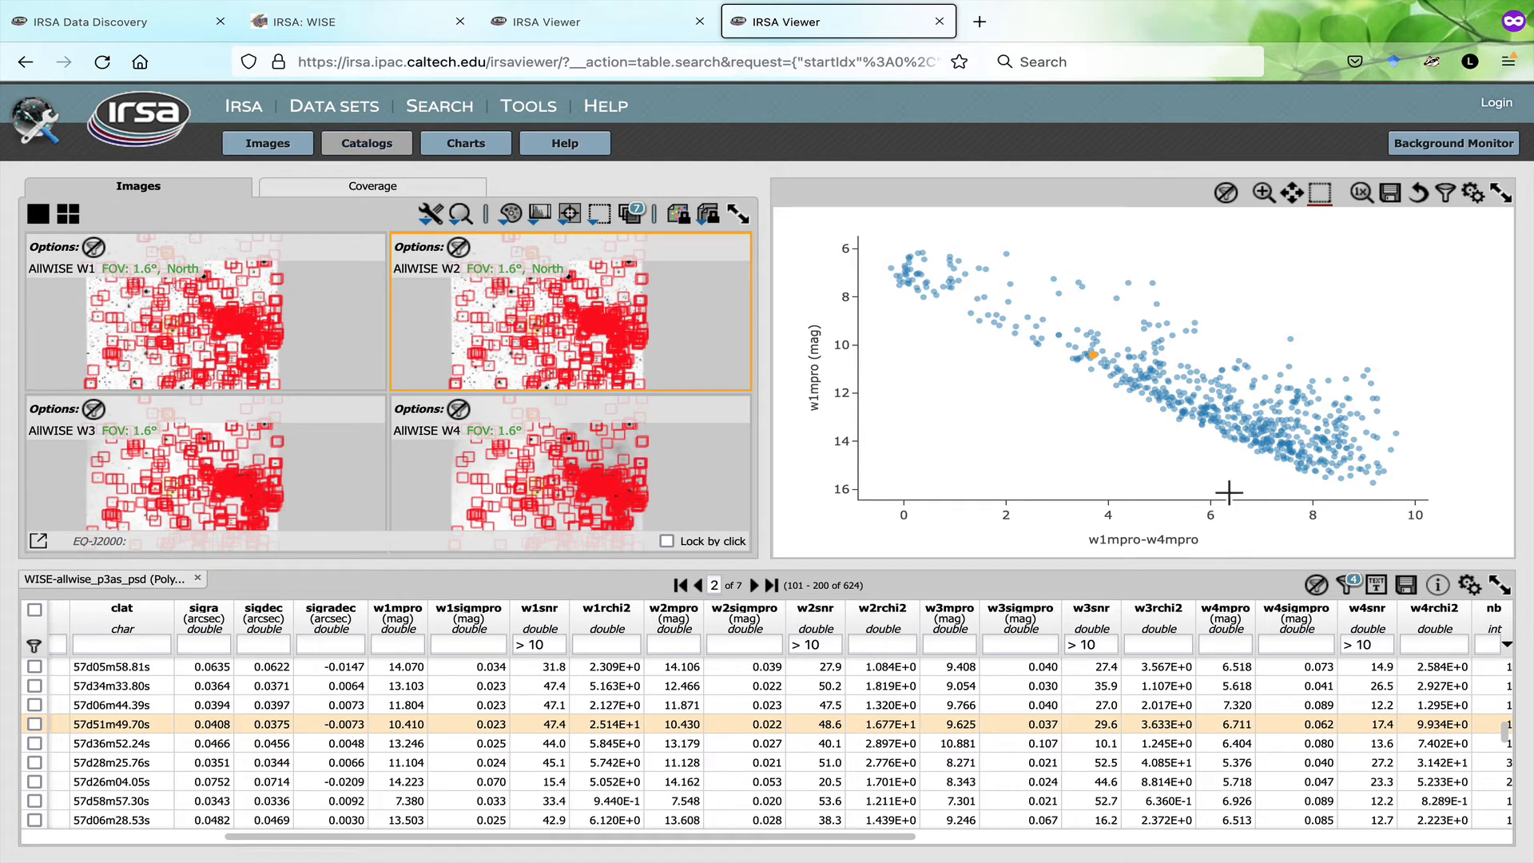
- Select the bright outlier at w1mpro-w4mpro 7.561 in the chart and zoom in on the images
left_click(1294, 337)
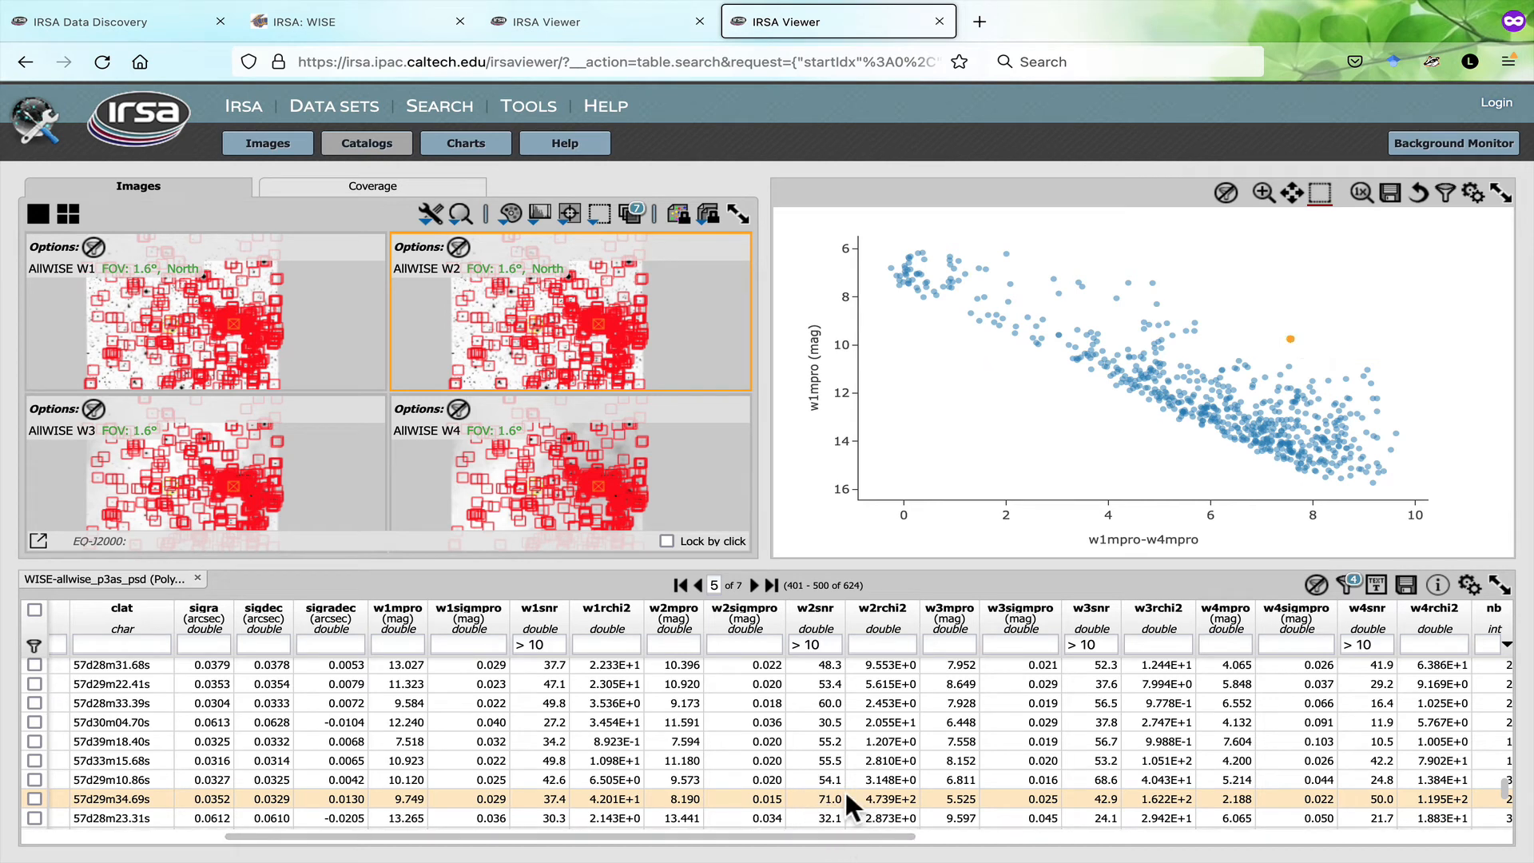
mouse_move(541, 368)
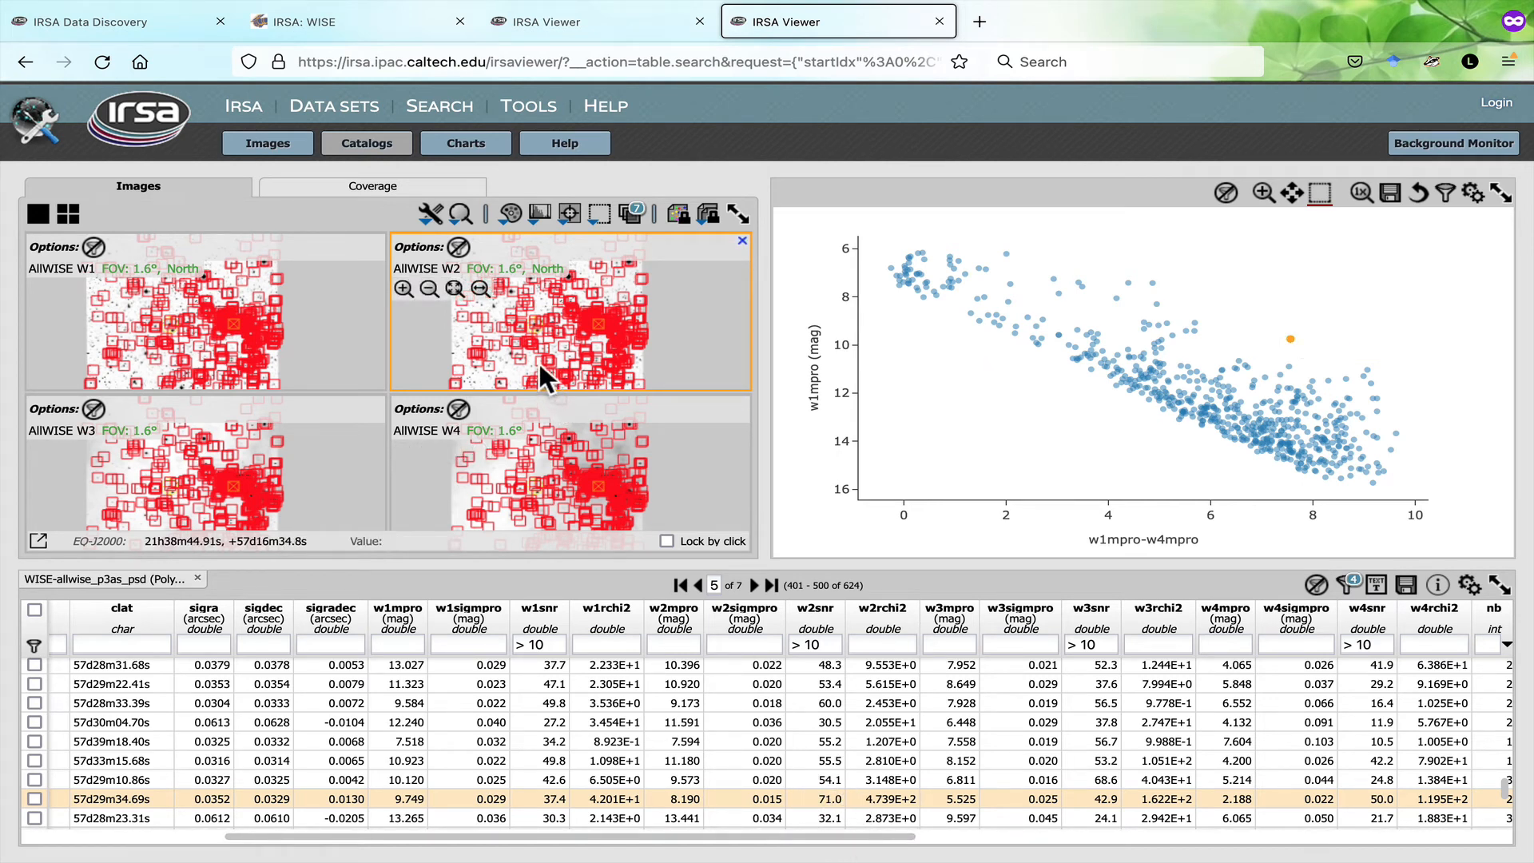
scroll(535, 312, "up", 6)
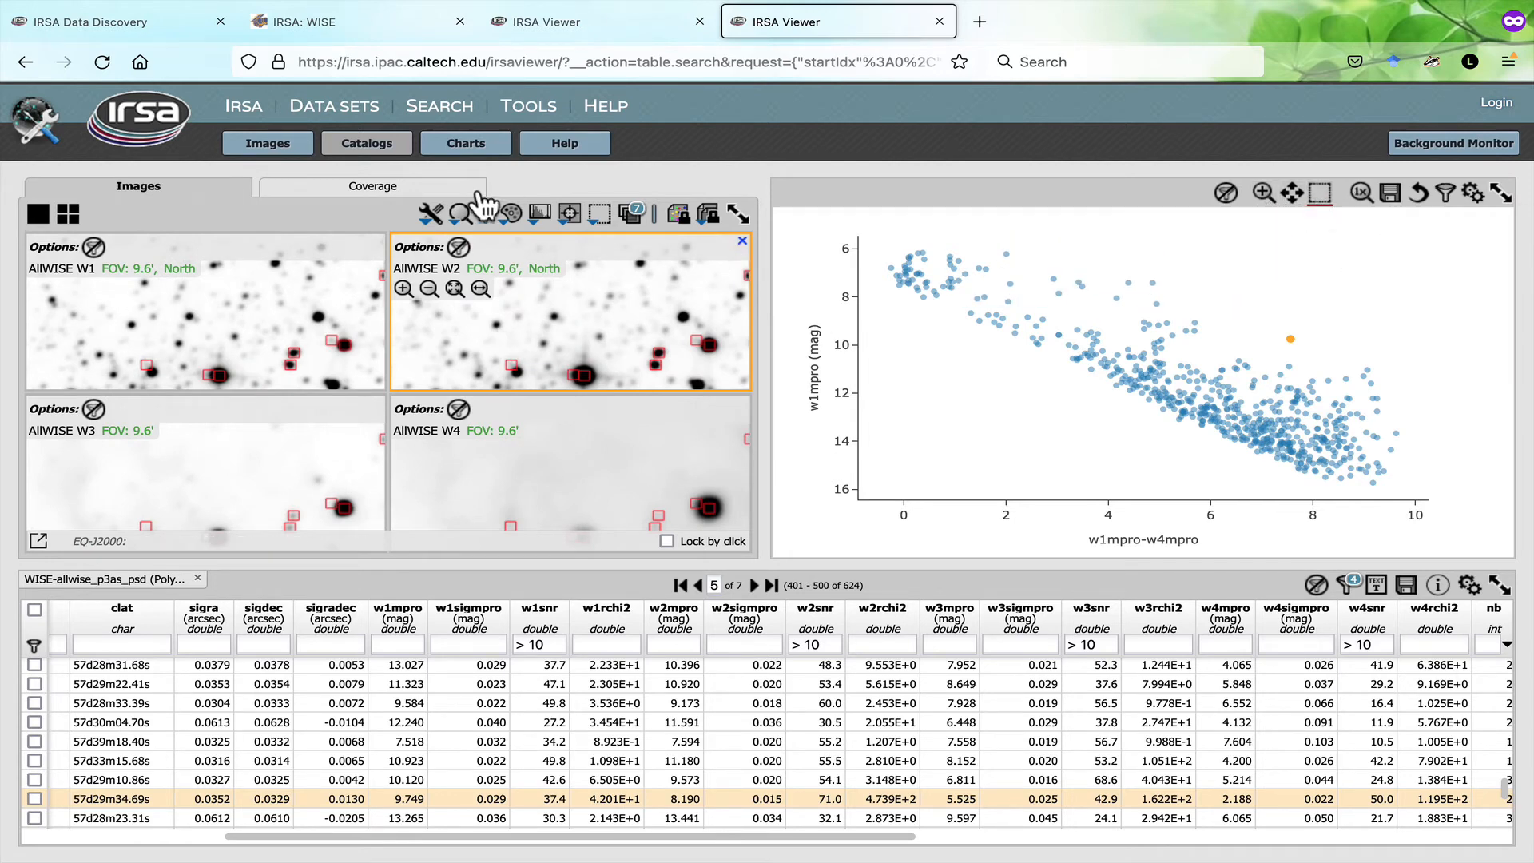
- Try to center the images on the selected outlier with Pan by table row, reselecting its table row and chart point
left_click(569, 212)
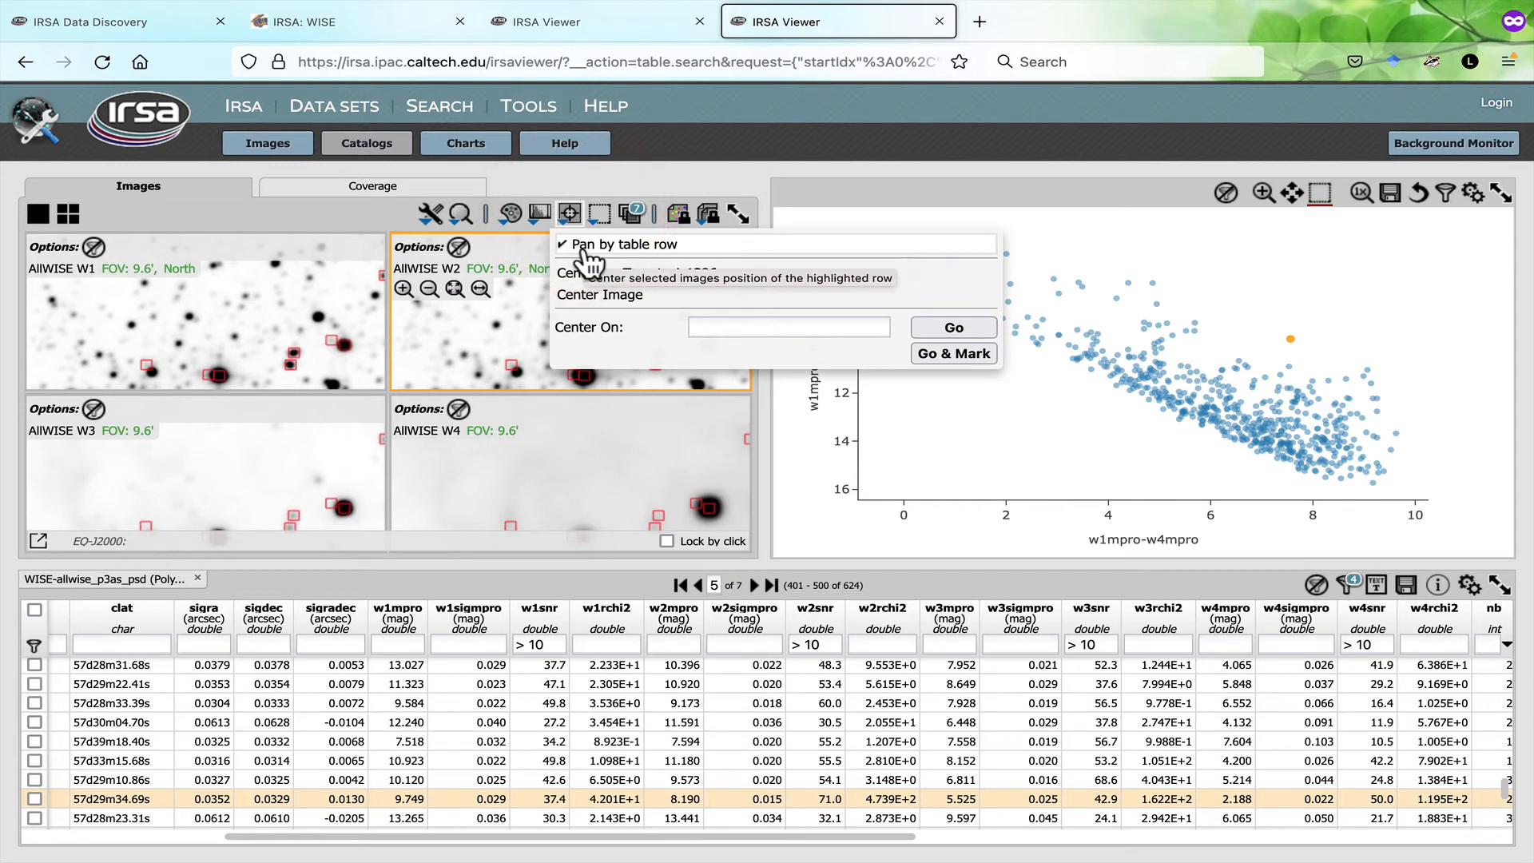
left_click(583, 246)
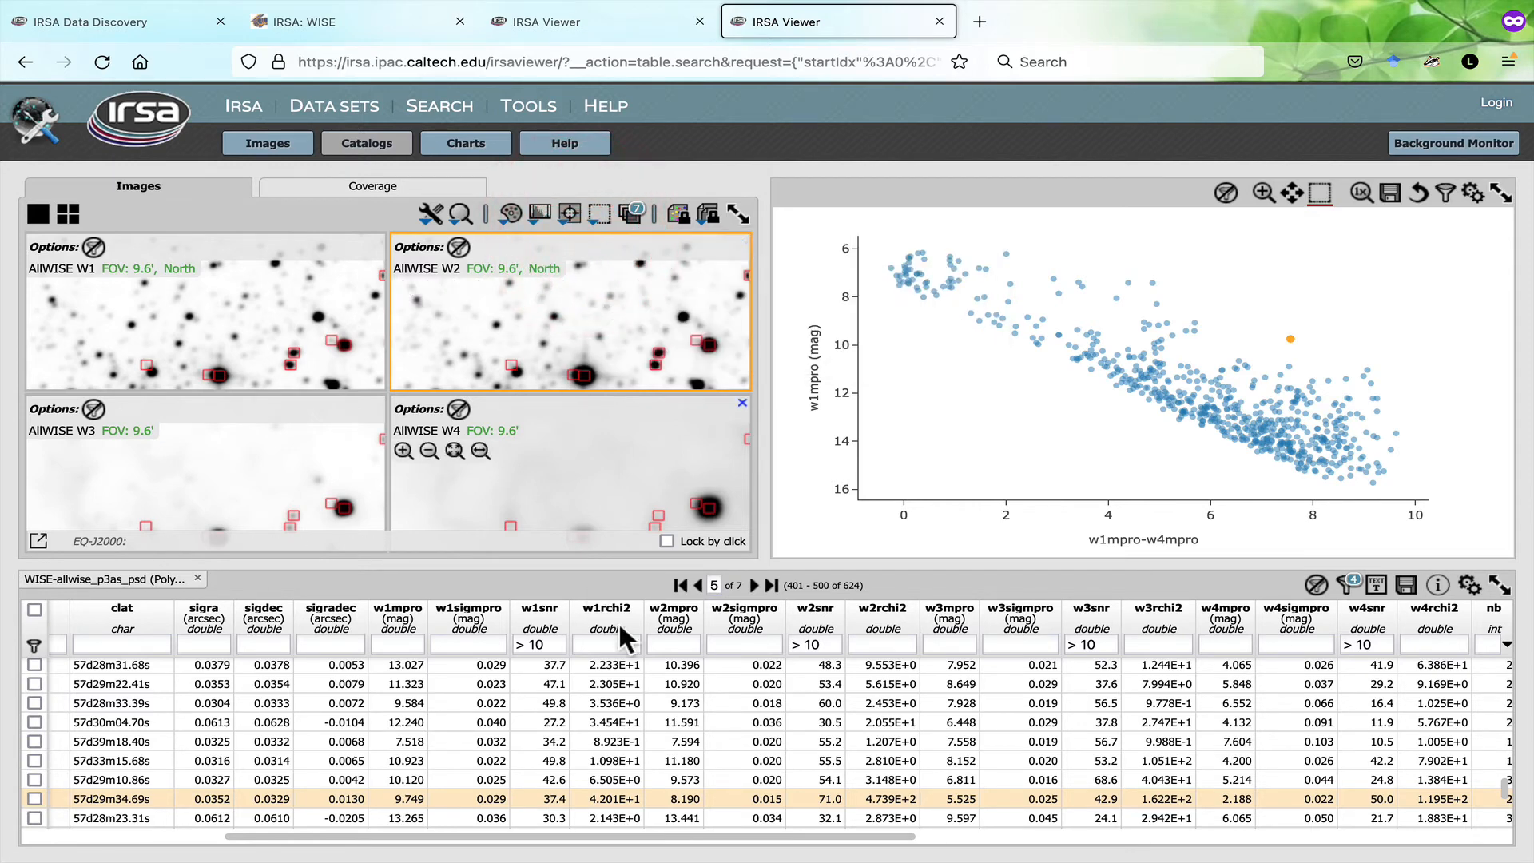
left_click(684, 781)
left_click(679, 797)
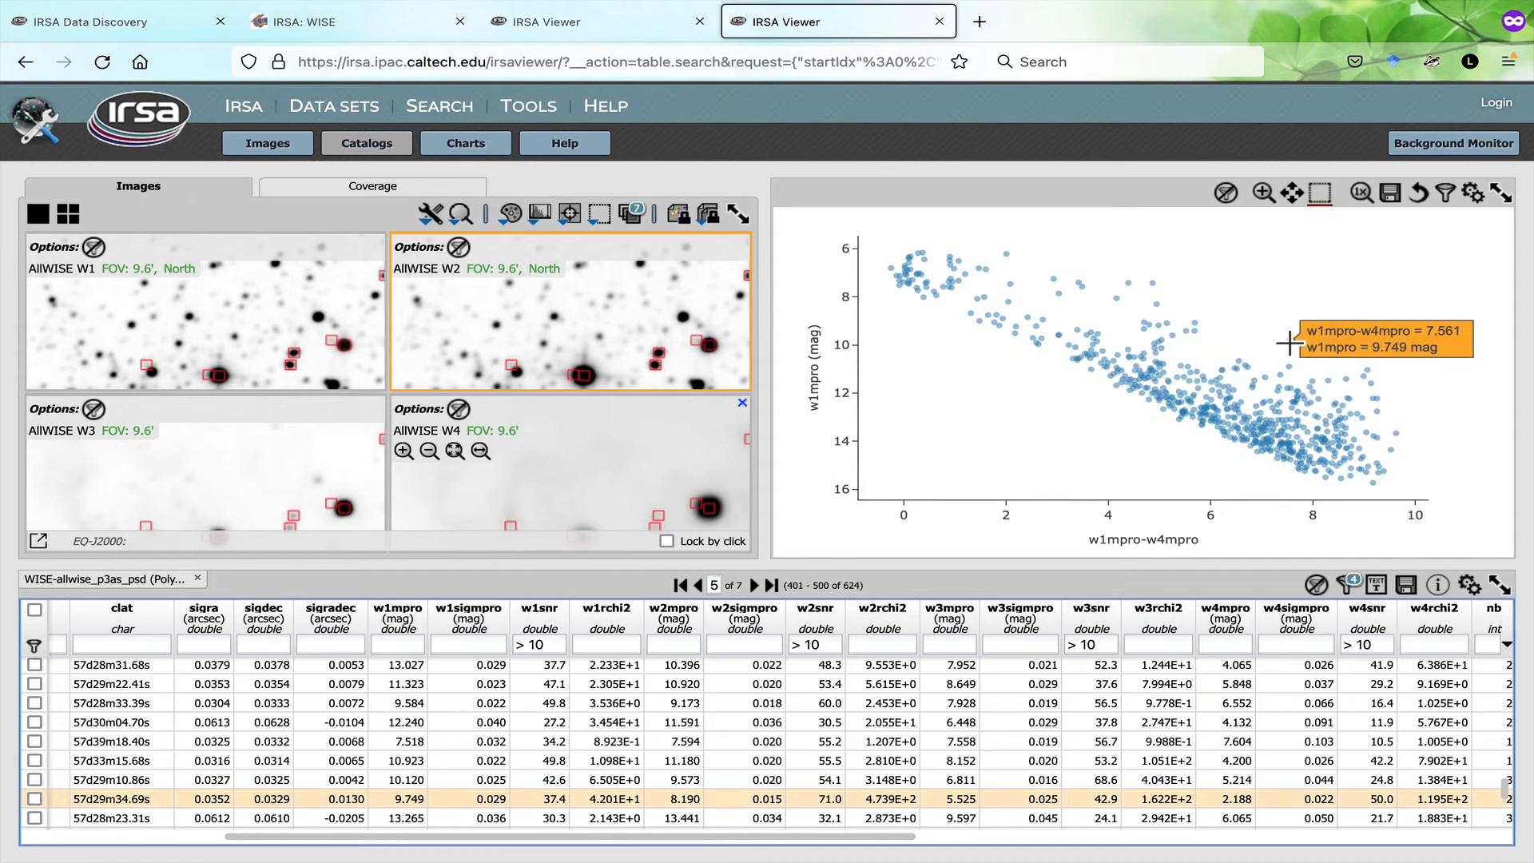
left_click(534, 792)
left_click(535, 809)
left_click(537, 798)
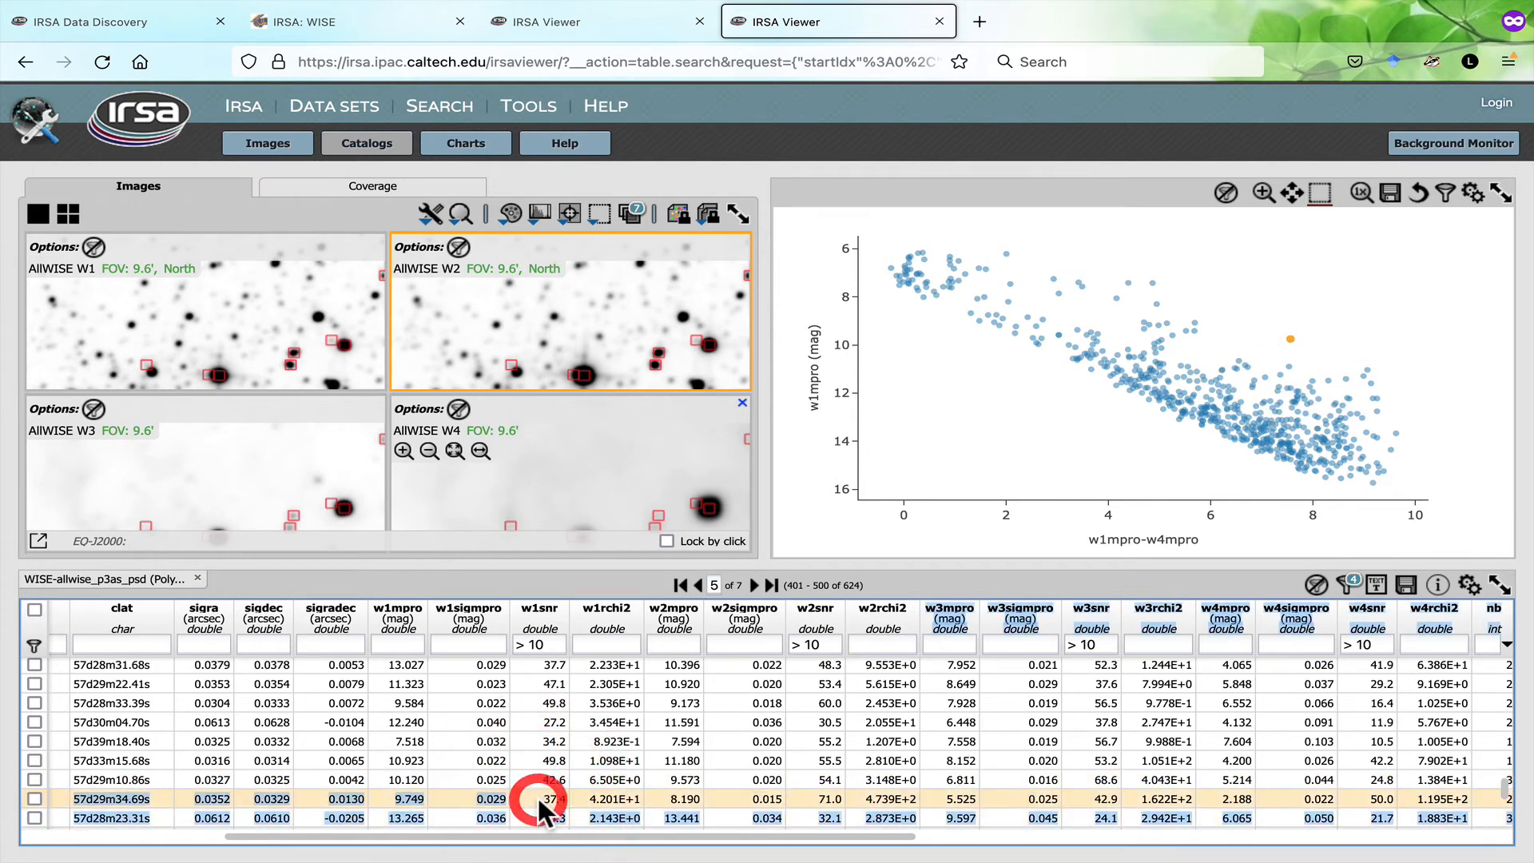
left_click(1284, 333)
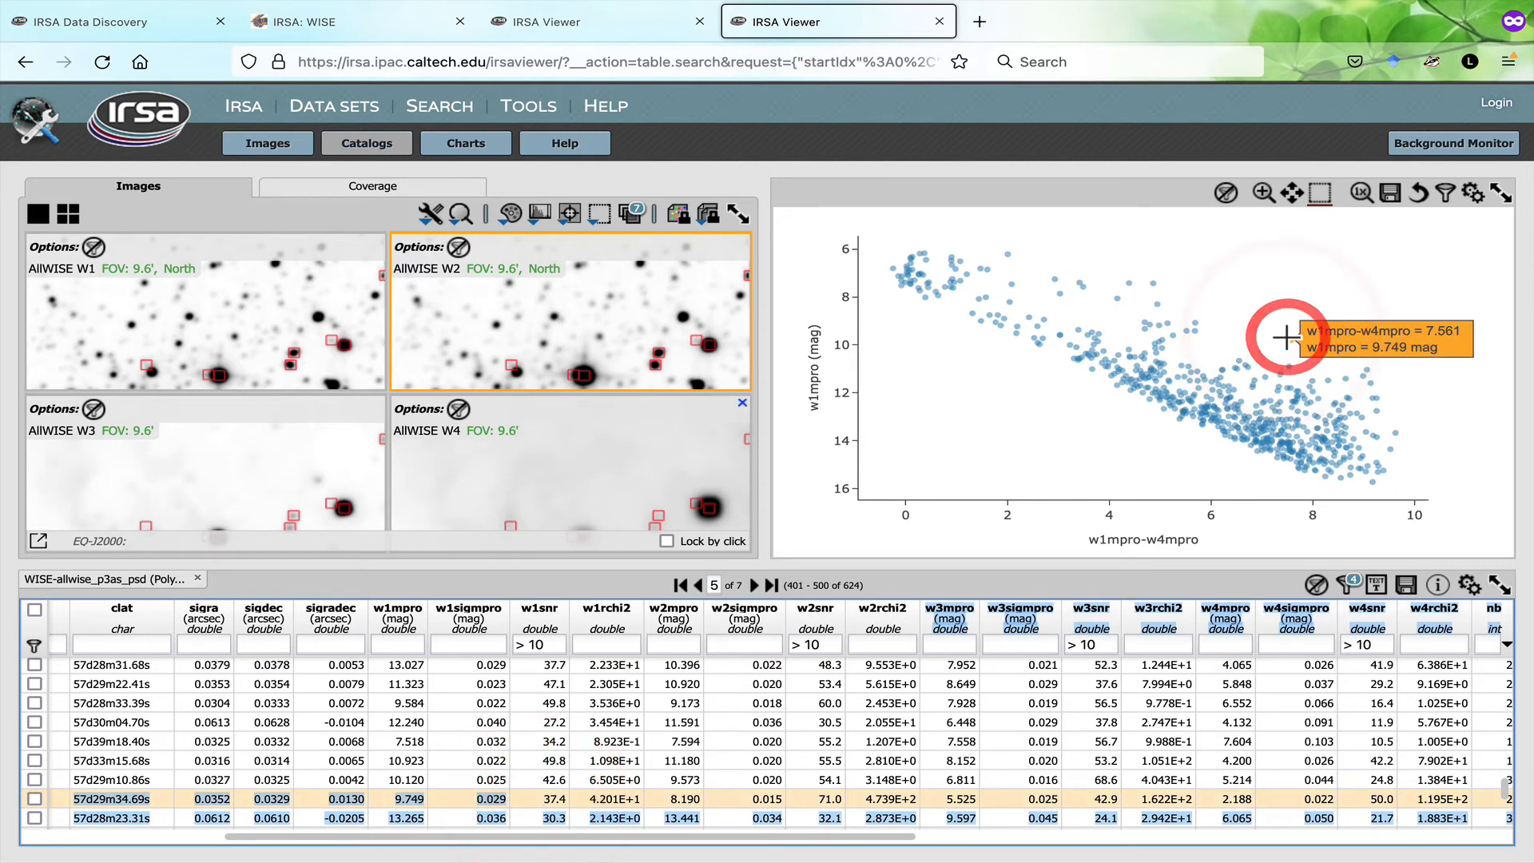
- Select a catalog source on the AllWISE W1 image and check the Pan by table row option
left_click(210, 373)
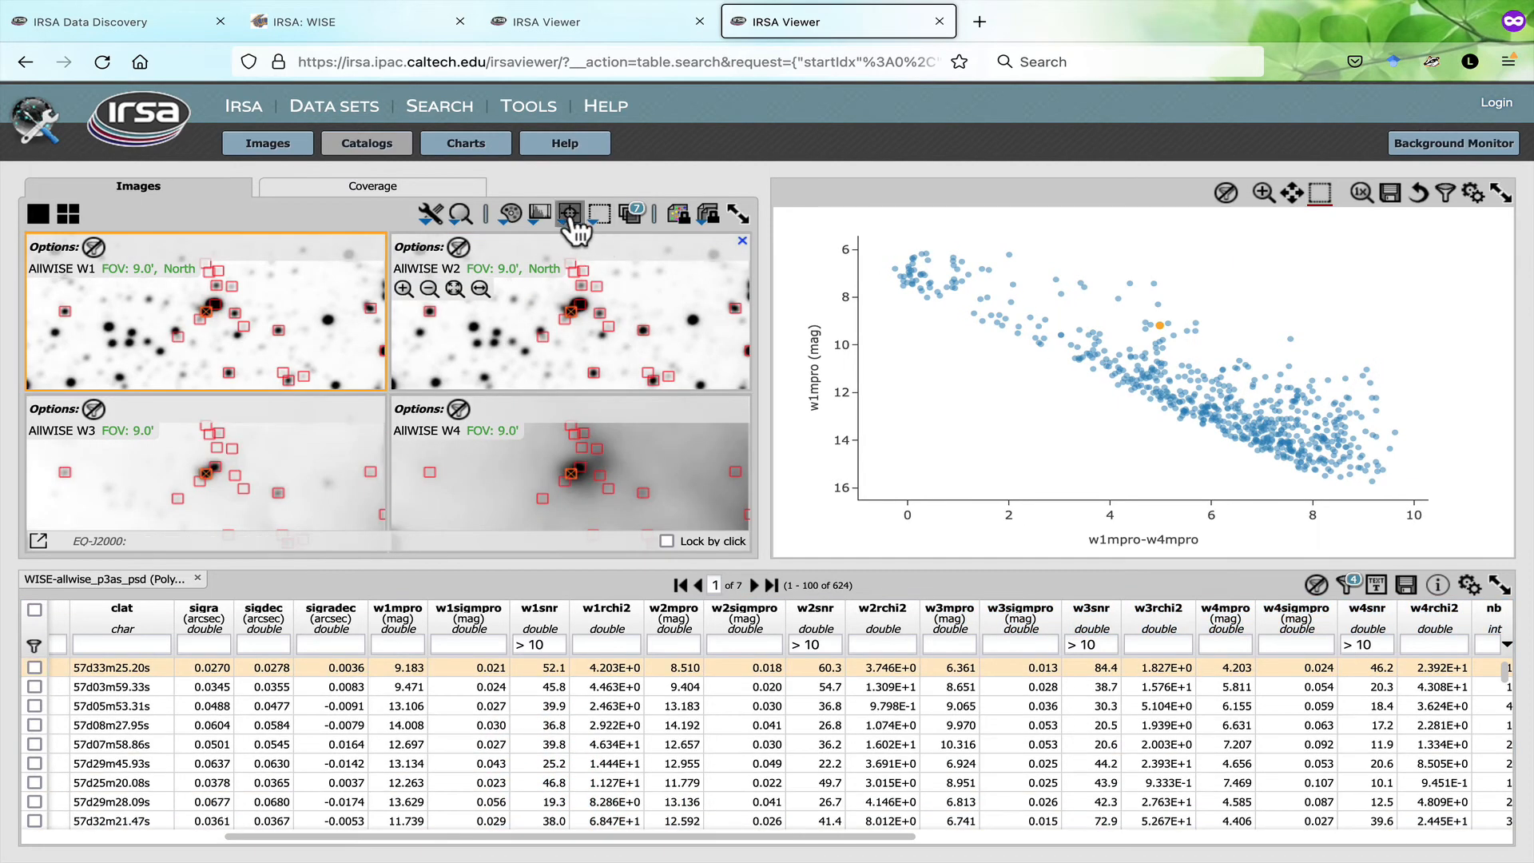
left_click(569, 215)
left_click(580, 237)
left_click(576, 223)
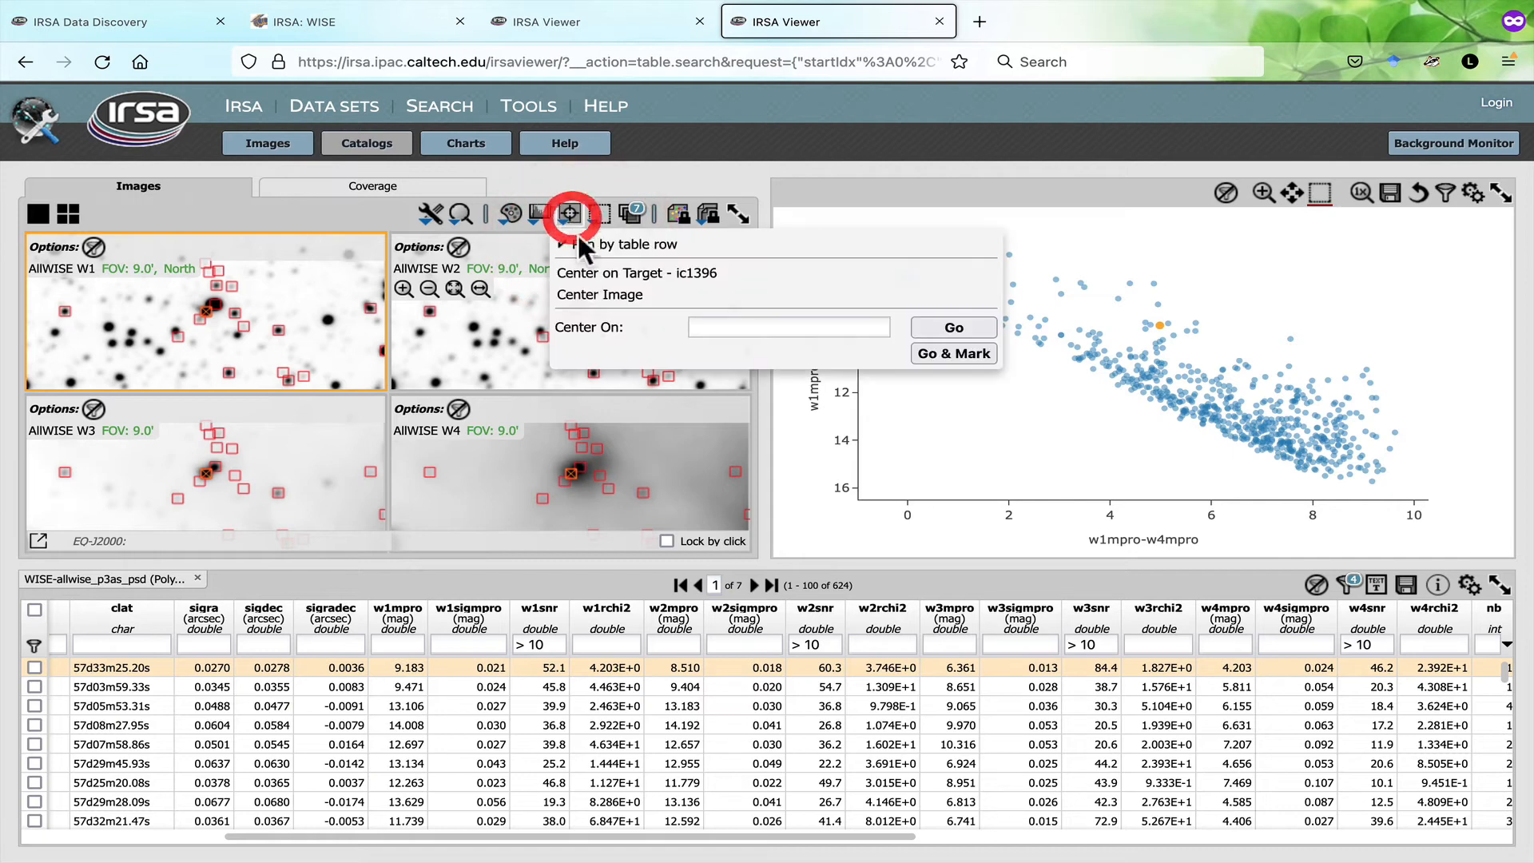
left_click(593, 182)
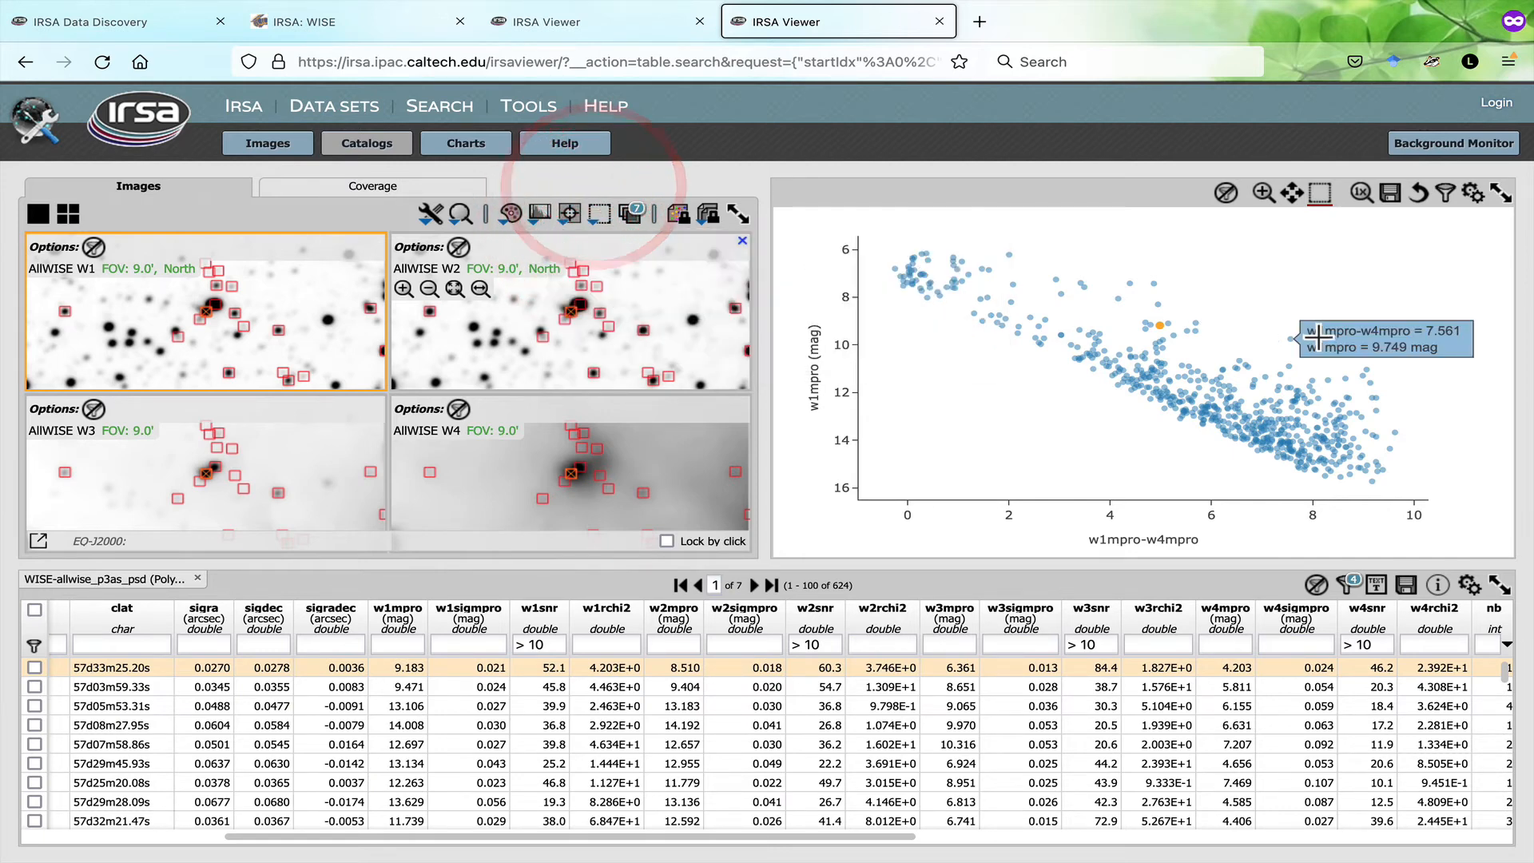
- Center the images on the chart outlier at w1mpro-w4mpro 7.561, then on the bright point at w1mpro-w4mpro 2.006, w1mpro 6.216
left_click(1292, 337)
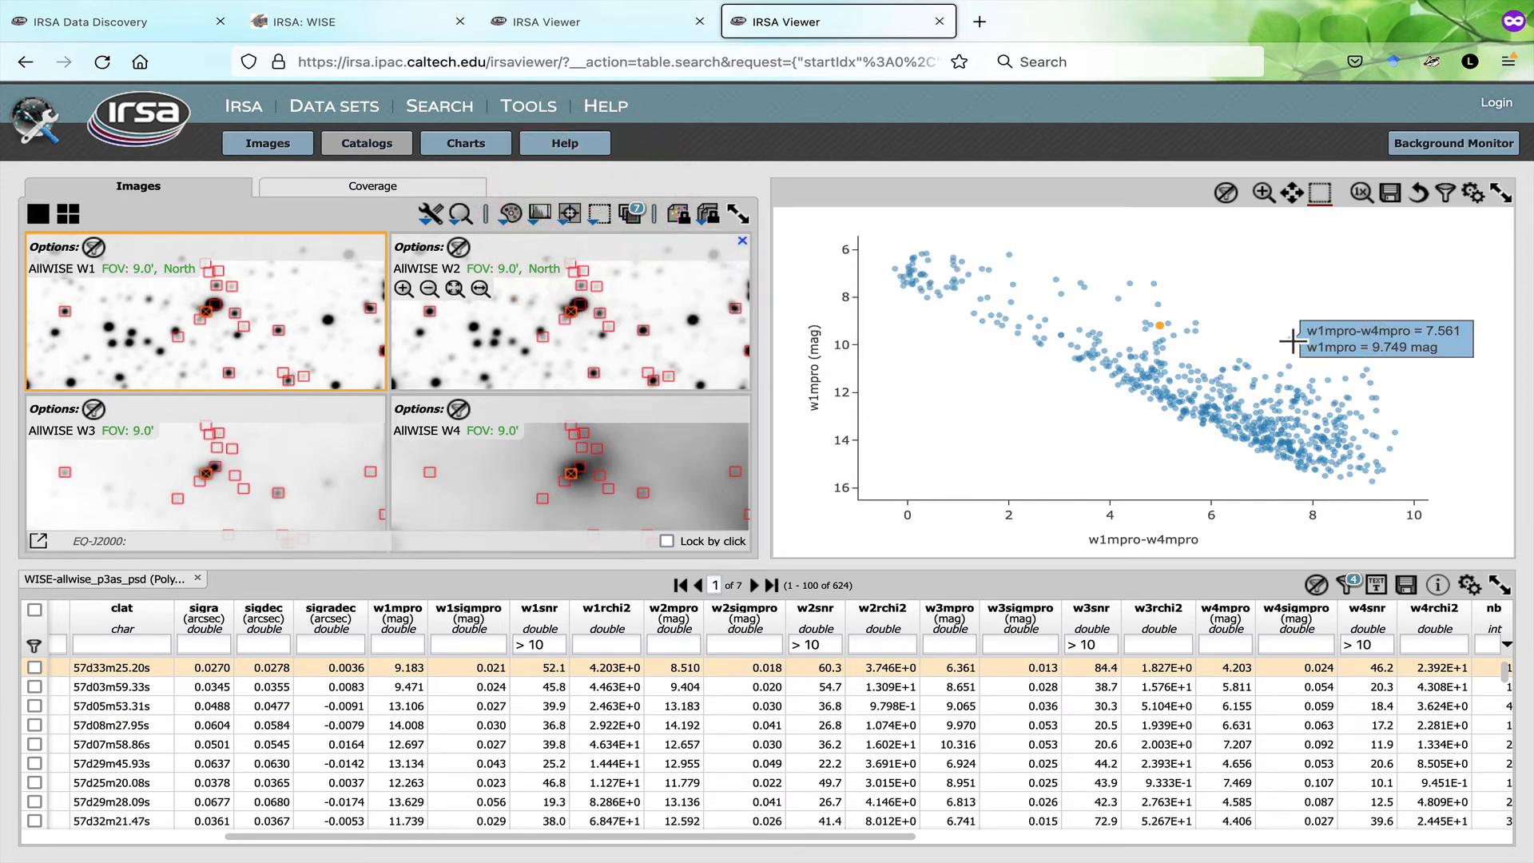
left_click(1292, 341)
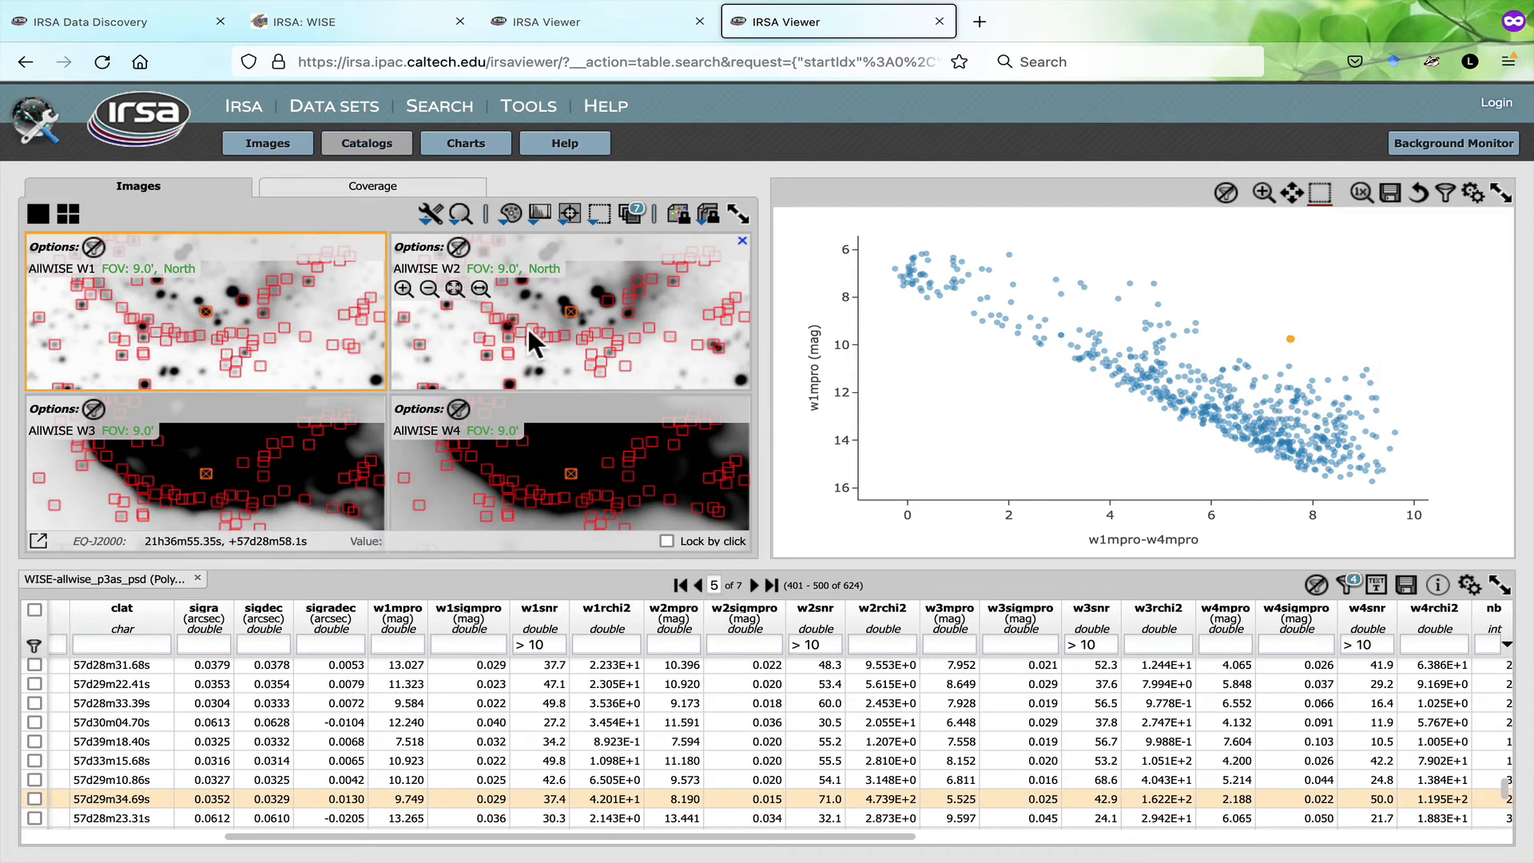
mouse_move(1294, 340)
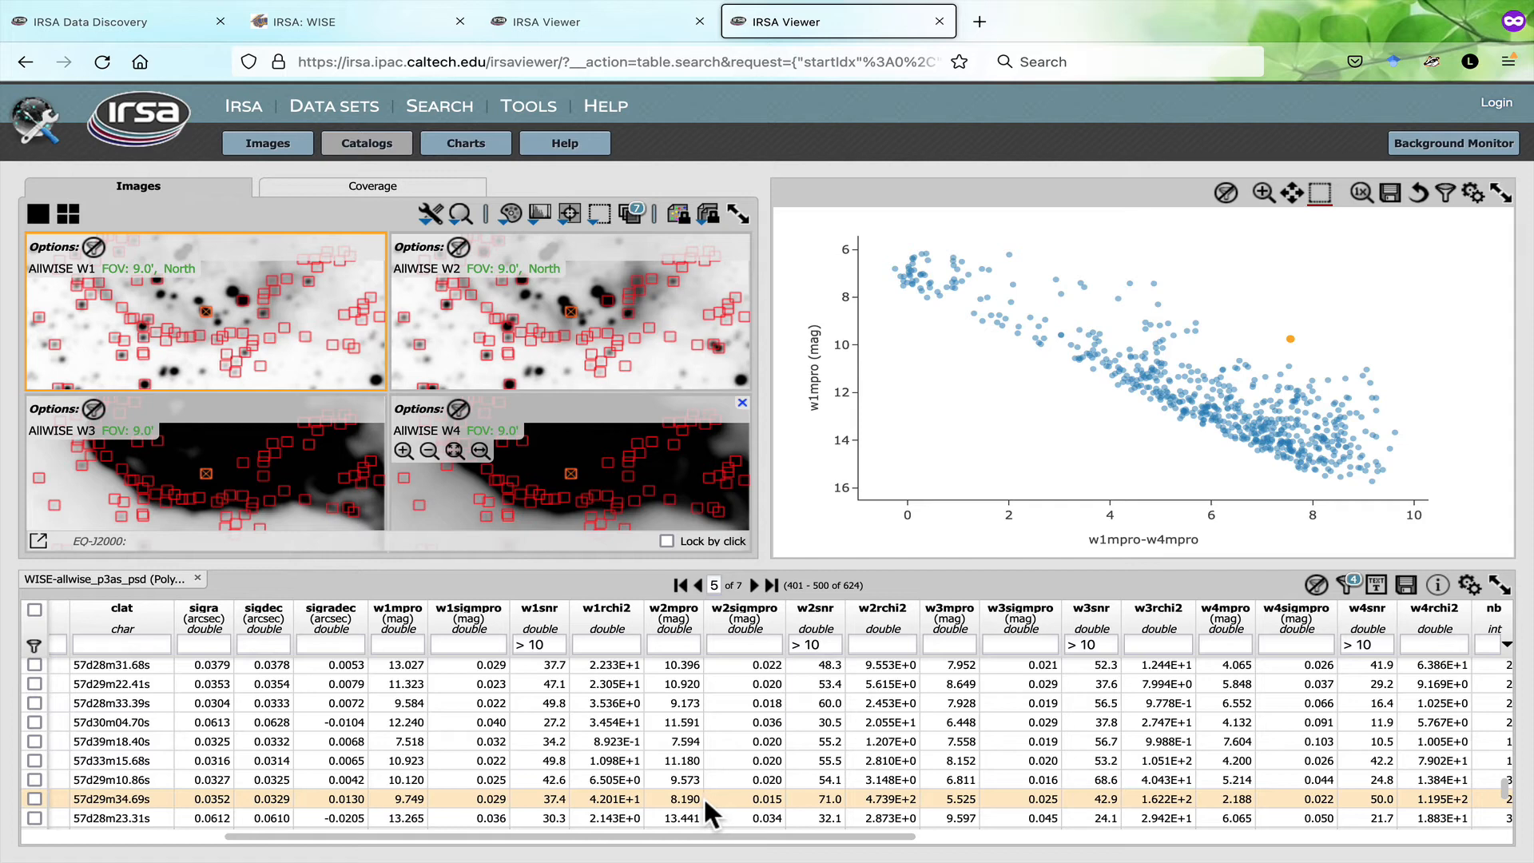
left_click(1007, 255)
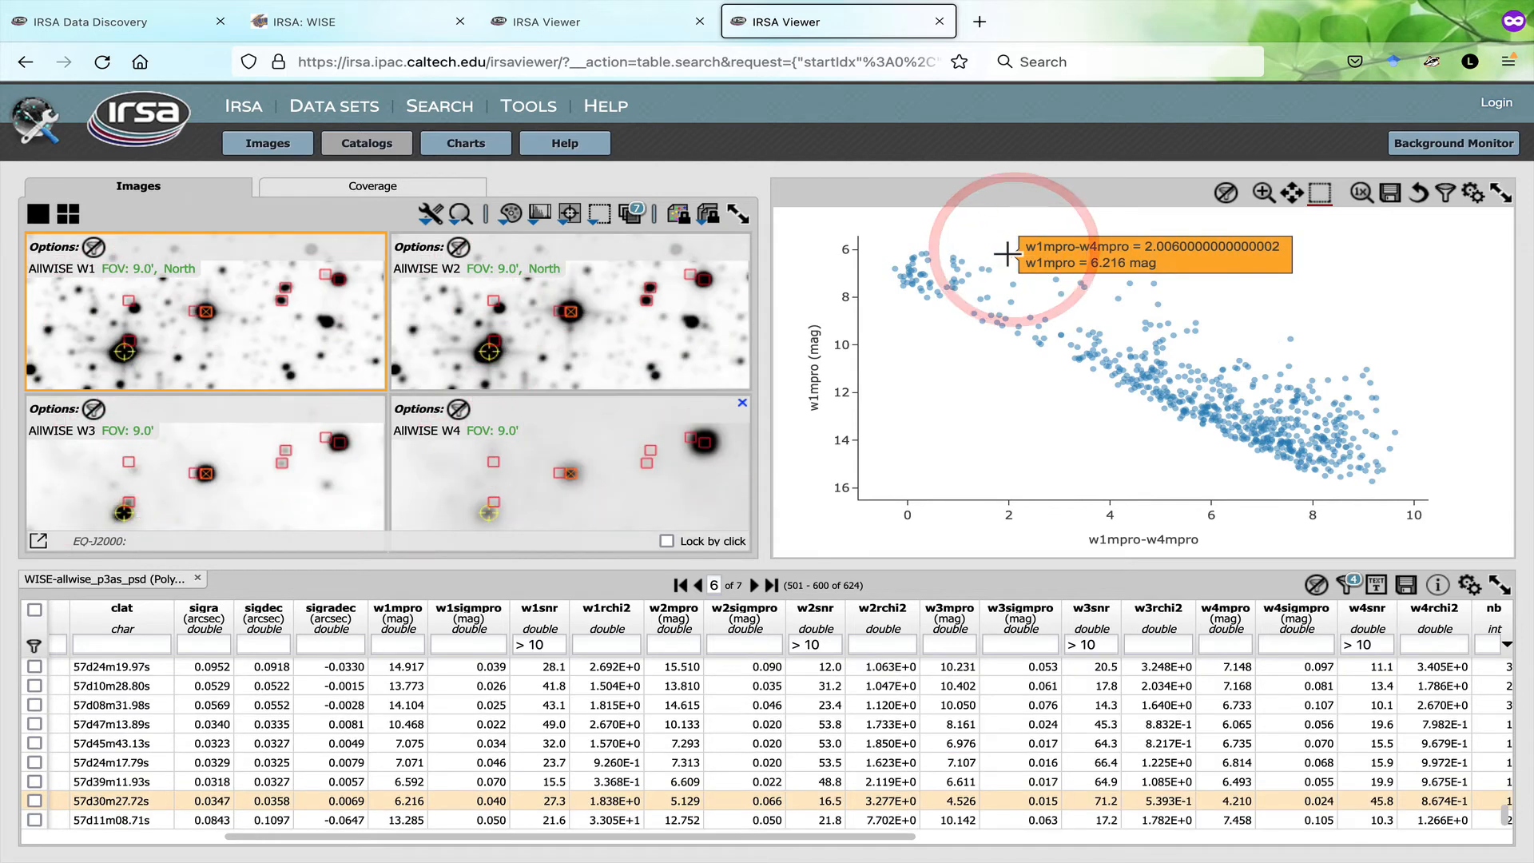
- Center the images on several chart points in turn, from the bright blue end to the reddest outliers, ending at w1mpro-w4mpro 2.006, w1mpro 6.216
left_click(925, 250)
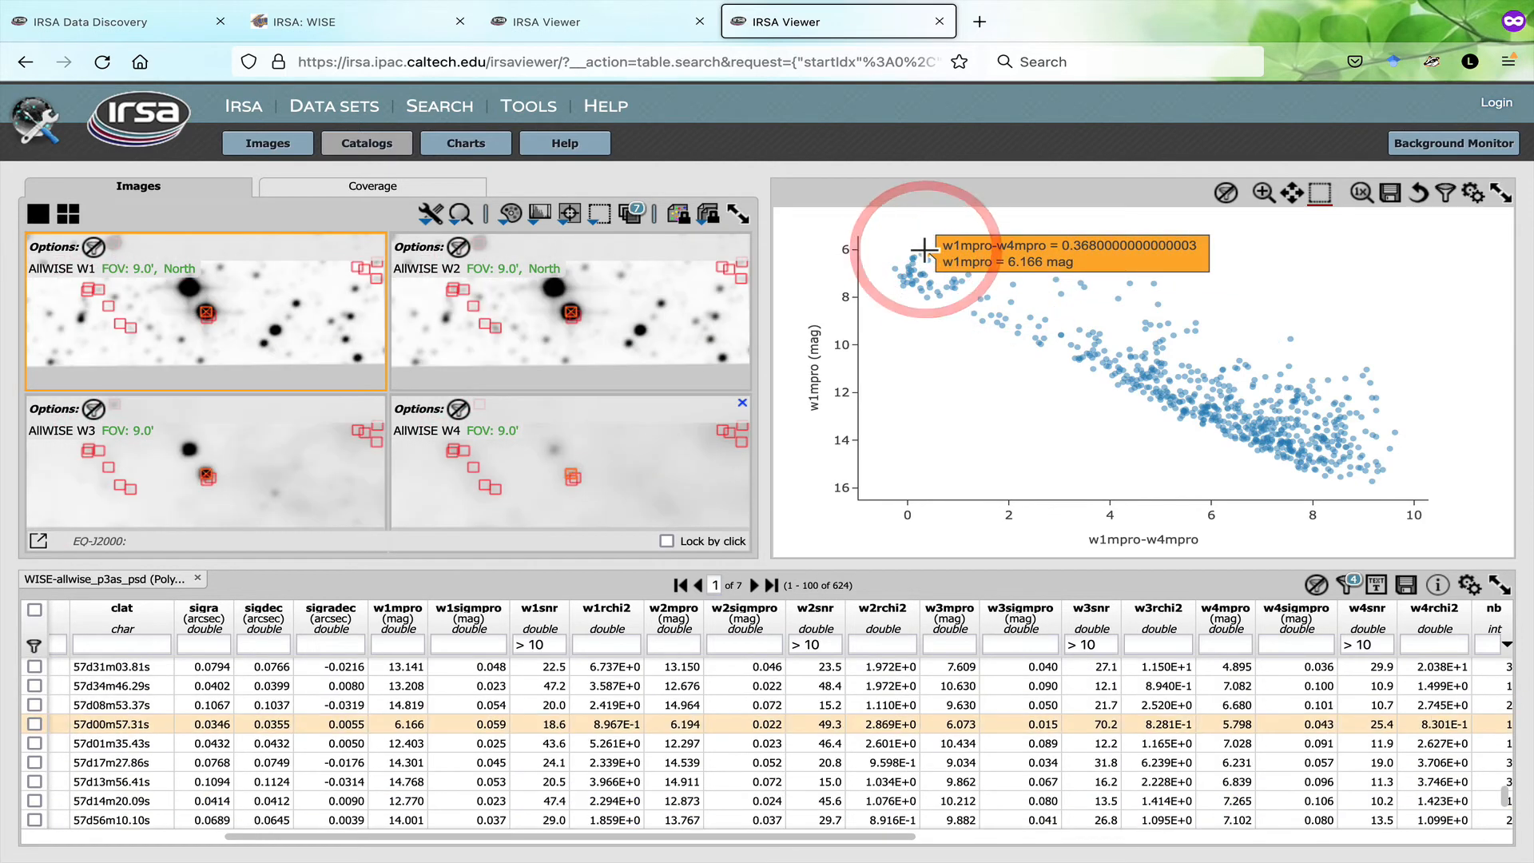
left_click(1394, 451)
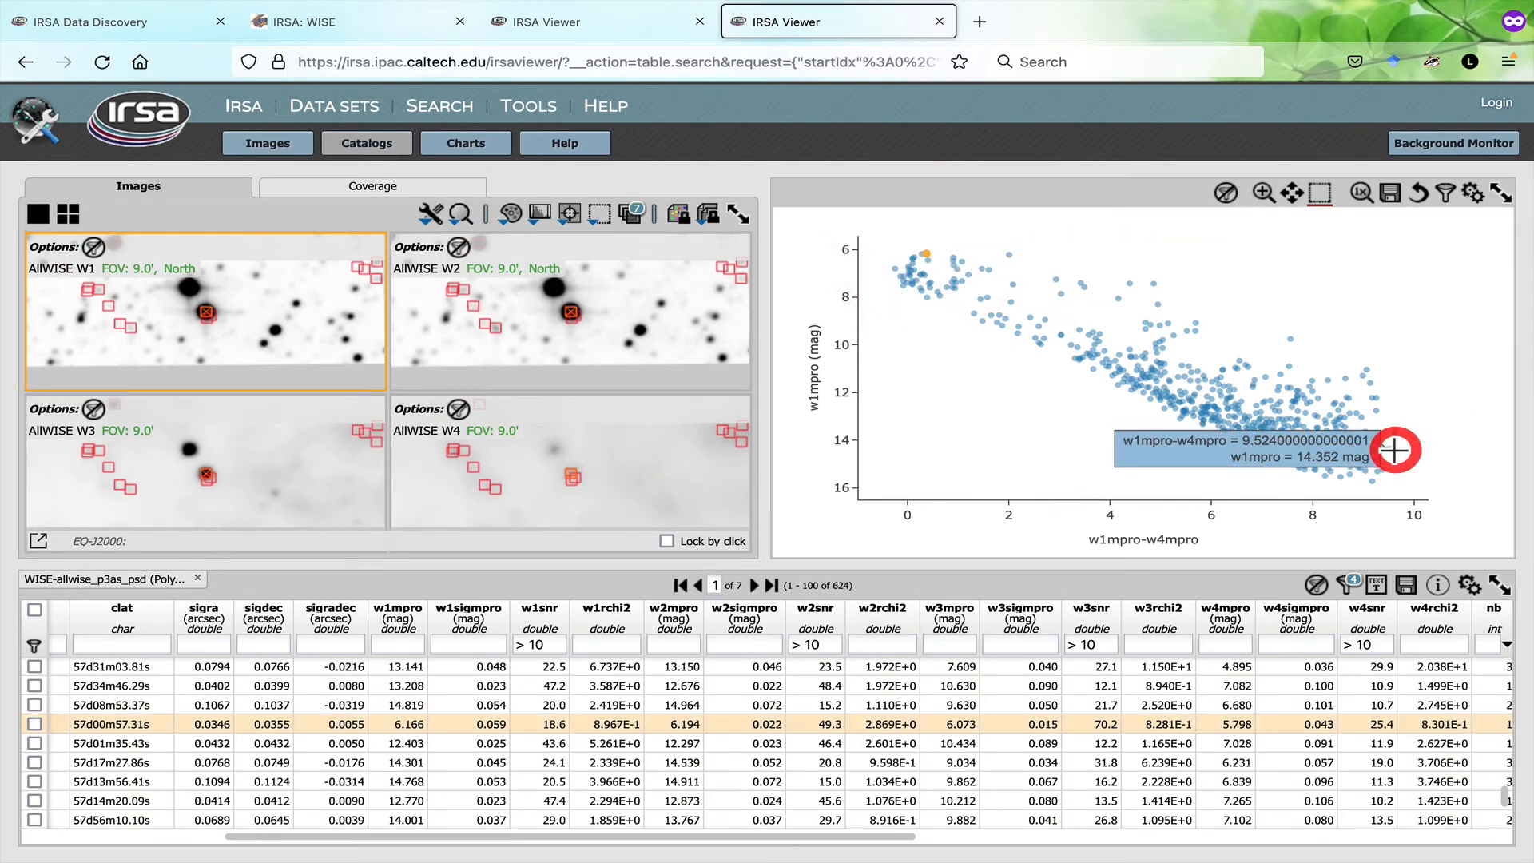
left_click(1394, 431)
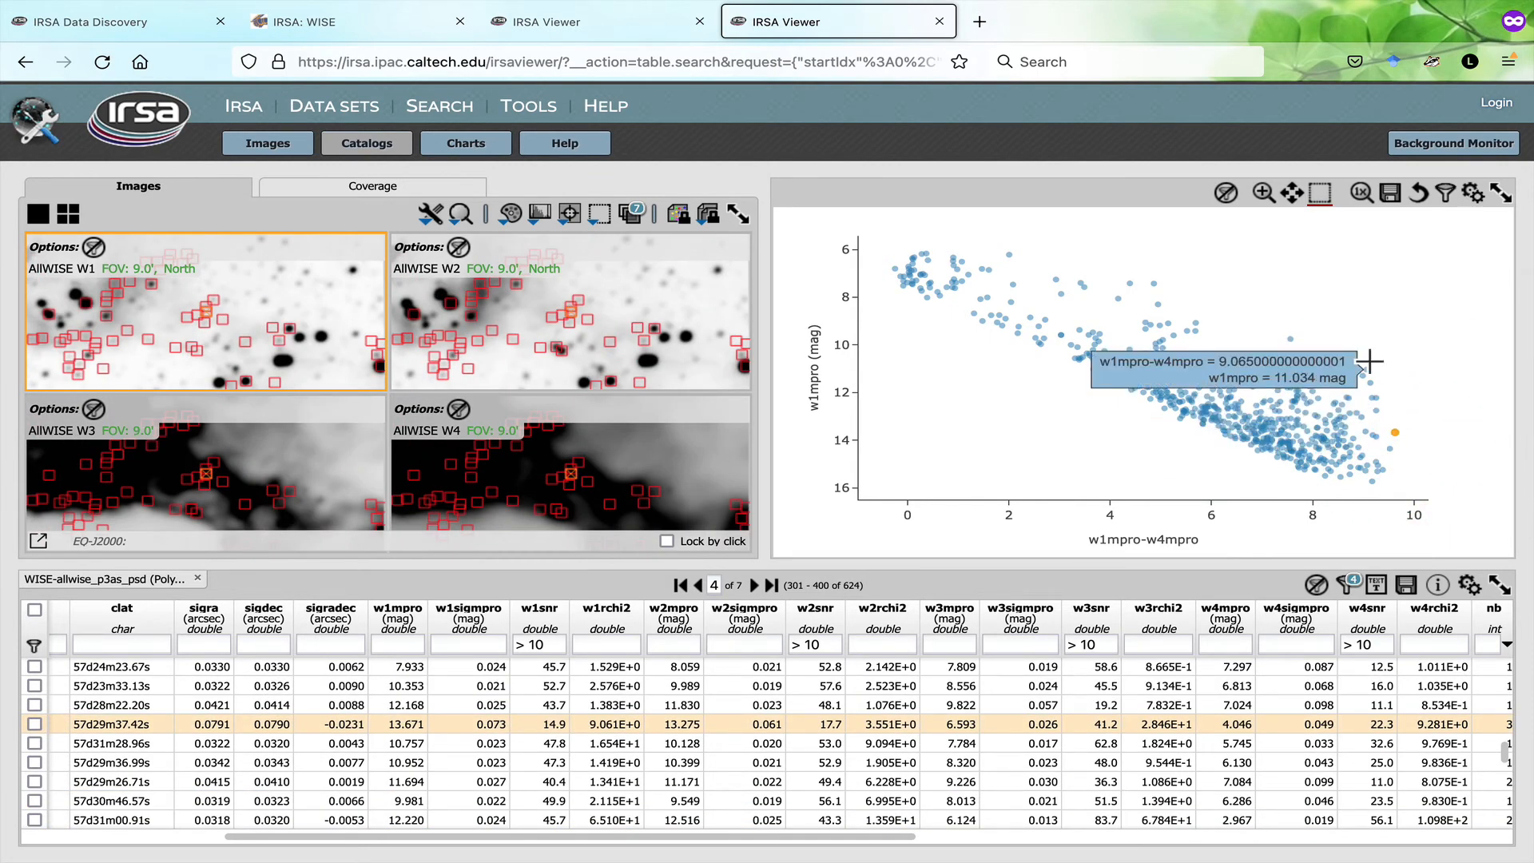
left_click(1370, 361)
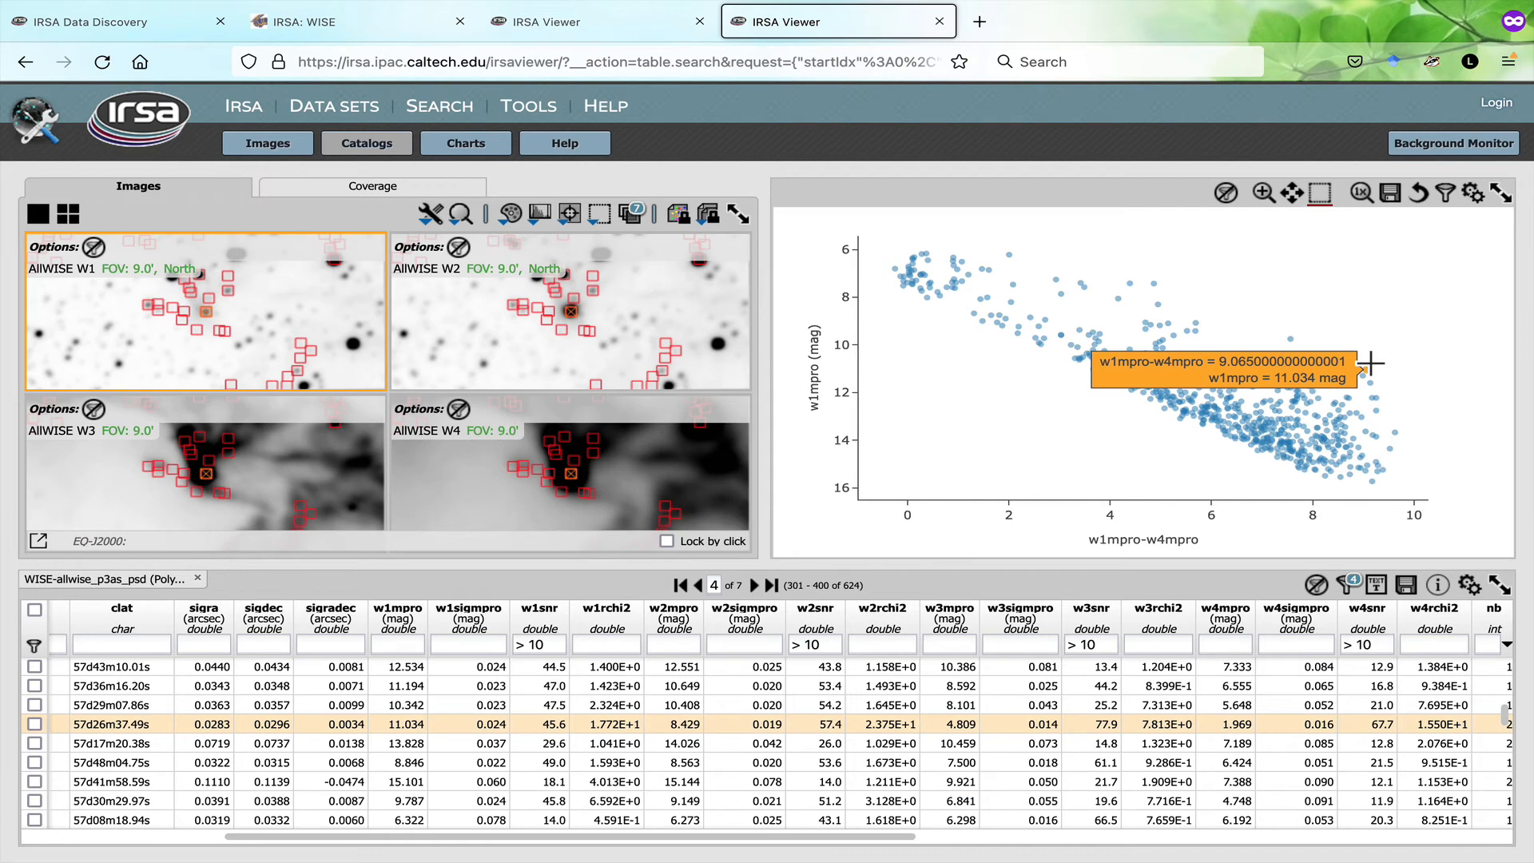
left_click(954, 258)
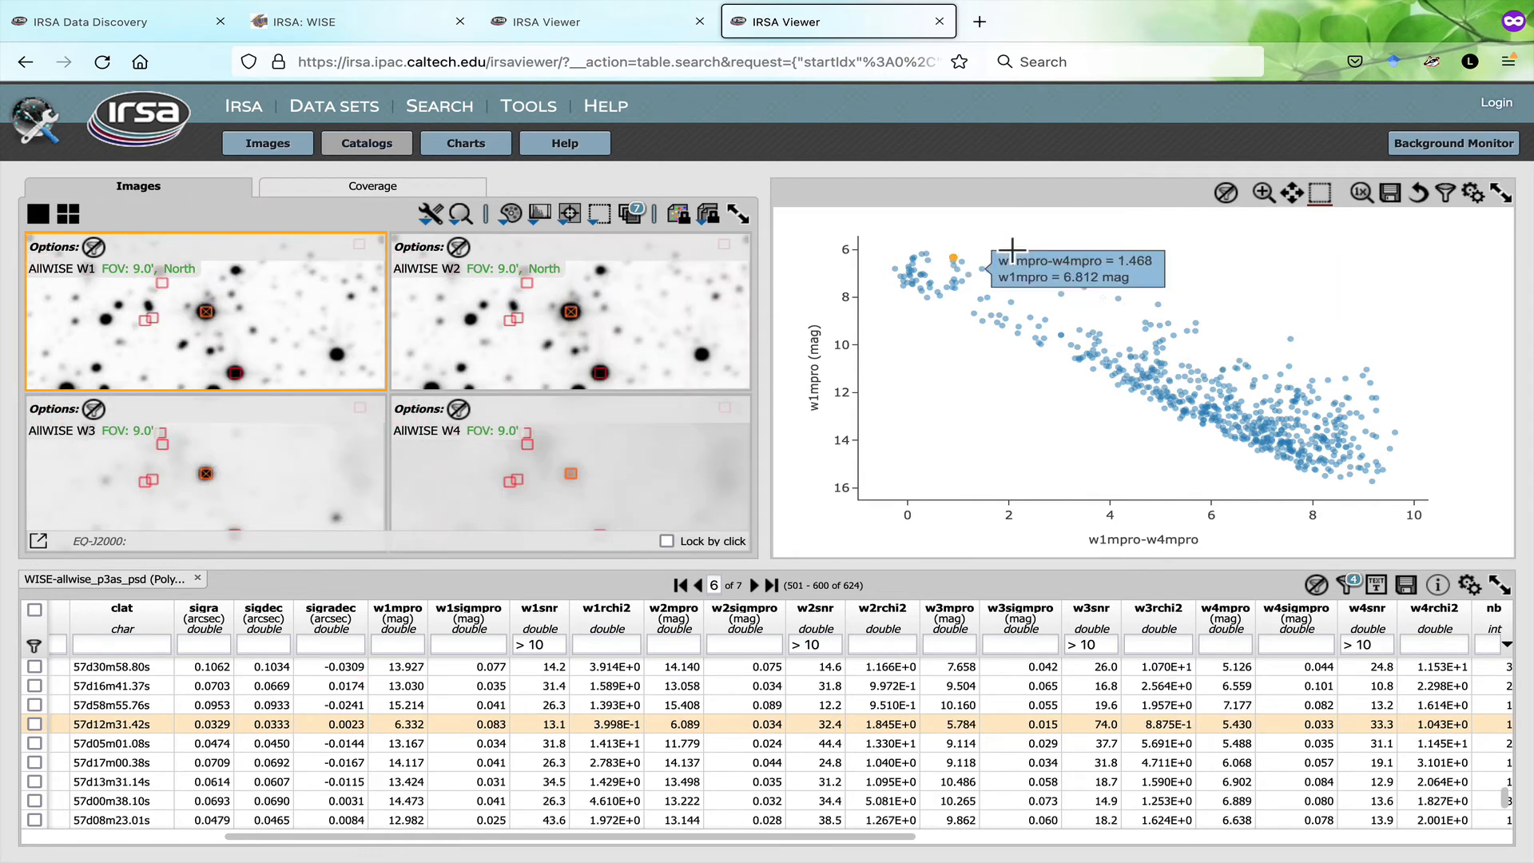
left_click(1010, 251)
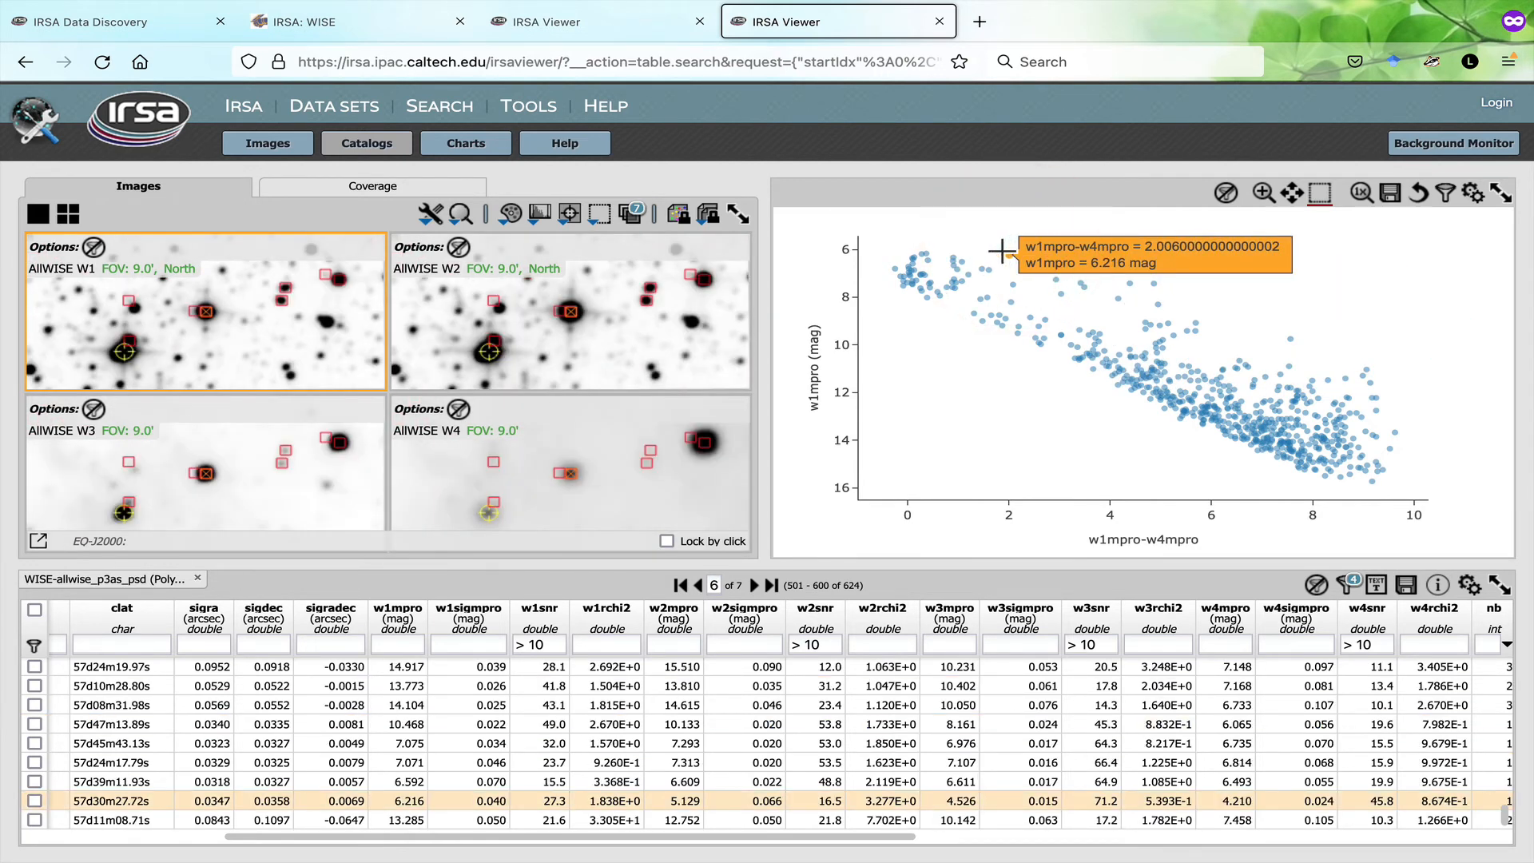
- Review the scatter plot's parameters for modifying the trace, including the X error choices, trace options and chart options
left_click(1472, 193)
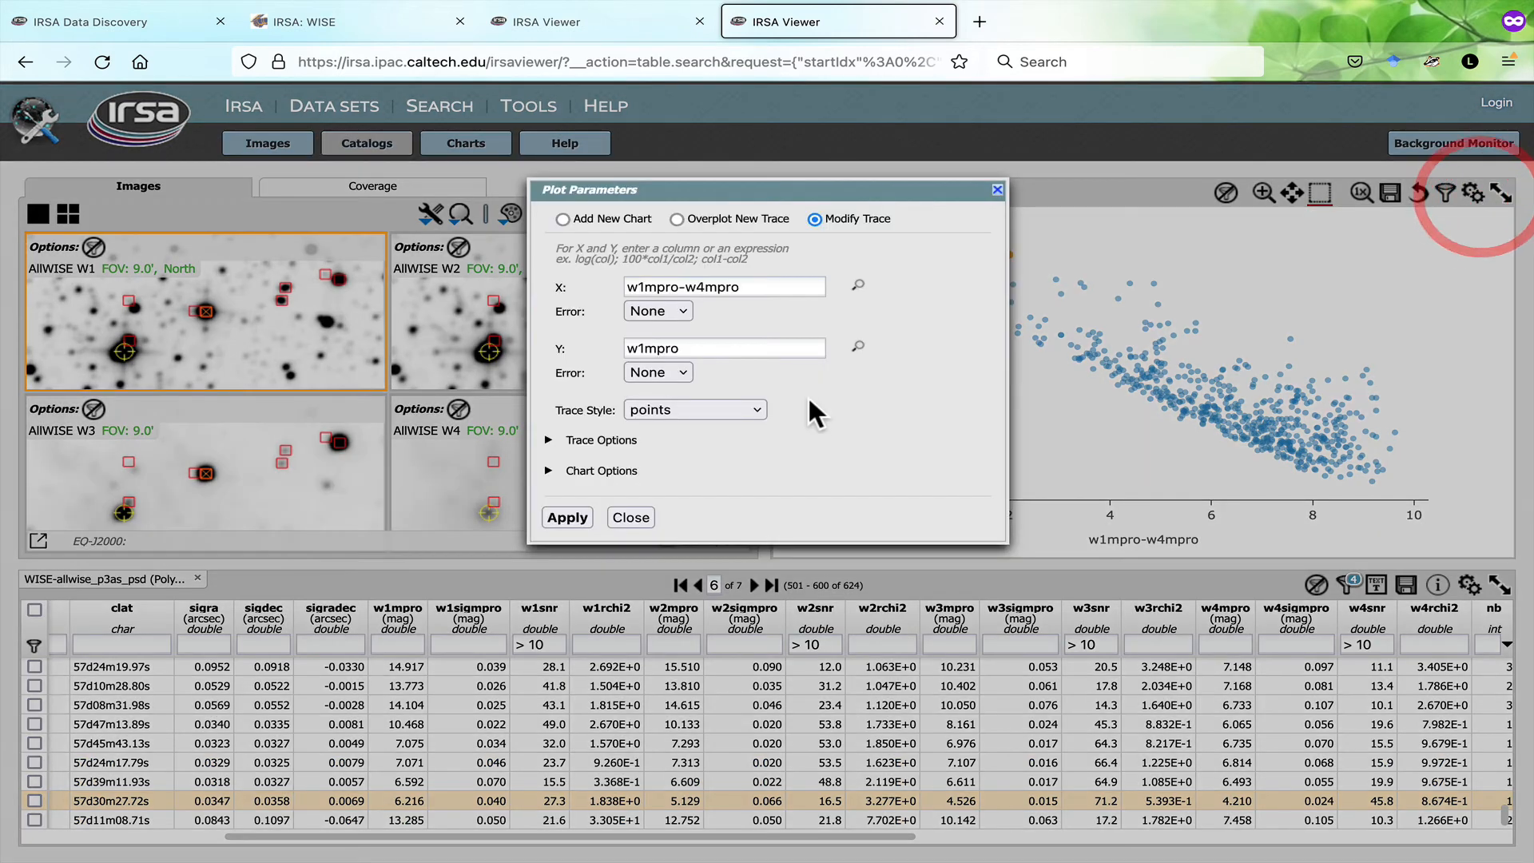
left_click(546, 439)
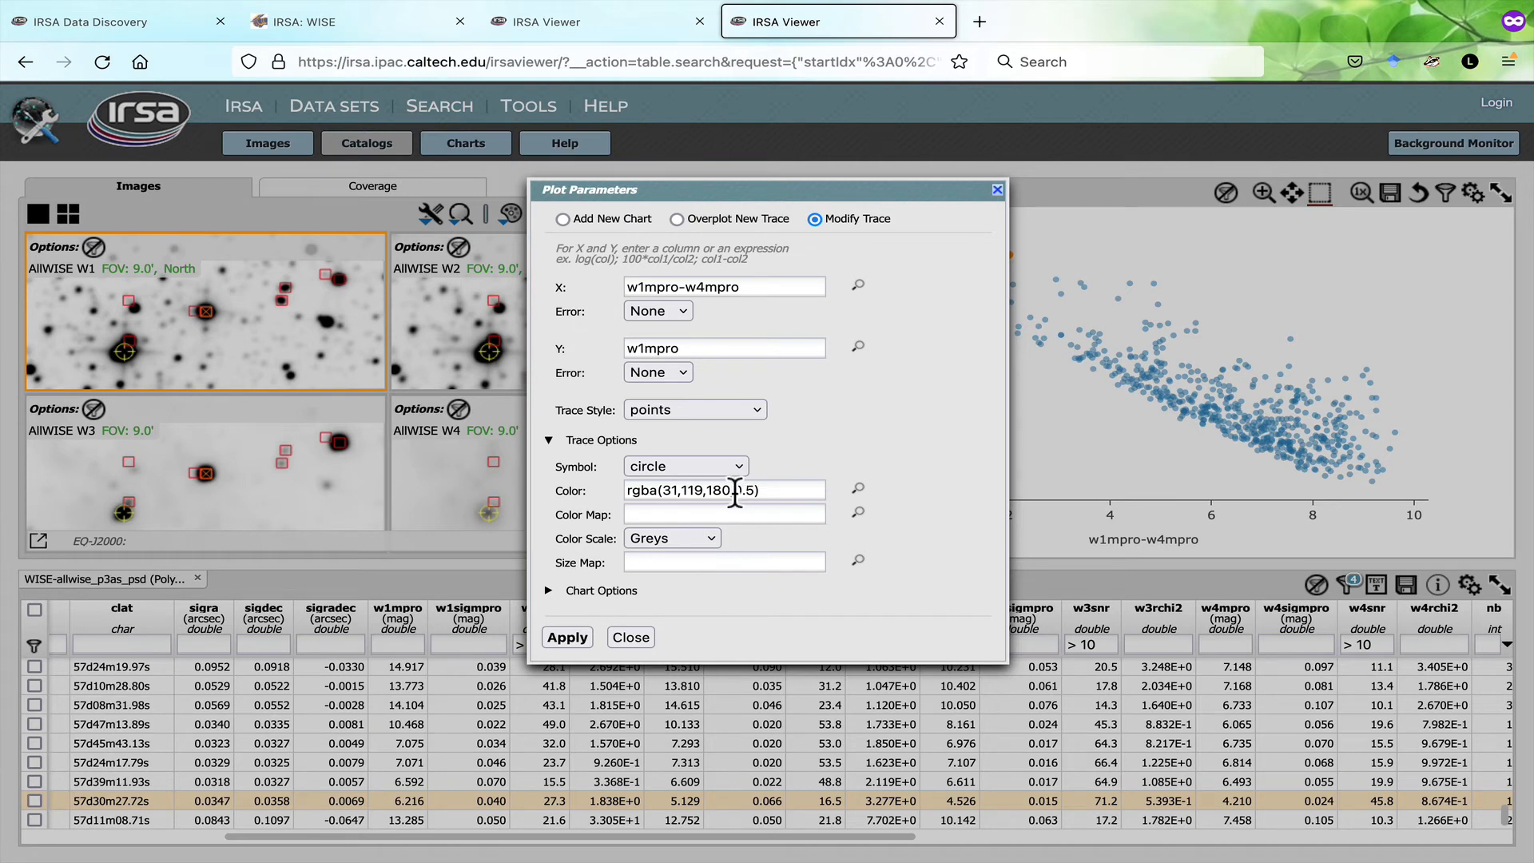
left_click(685, 310)
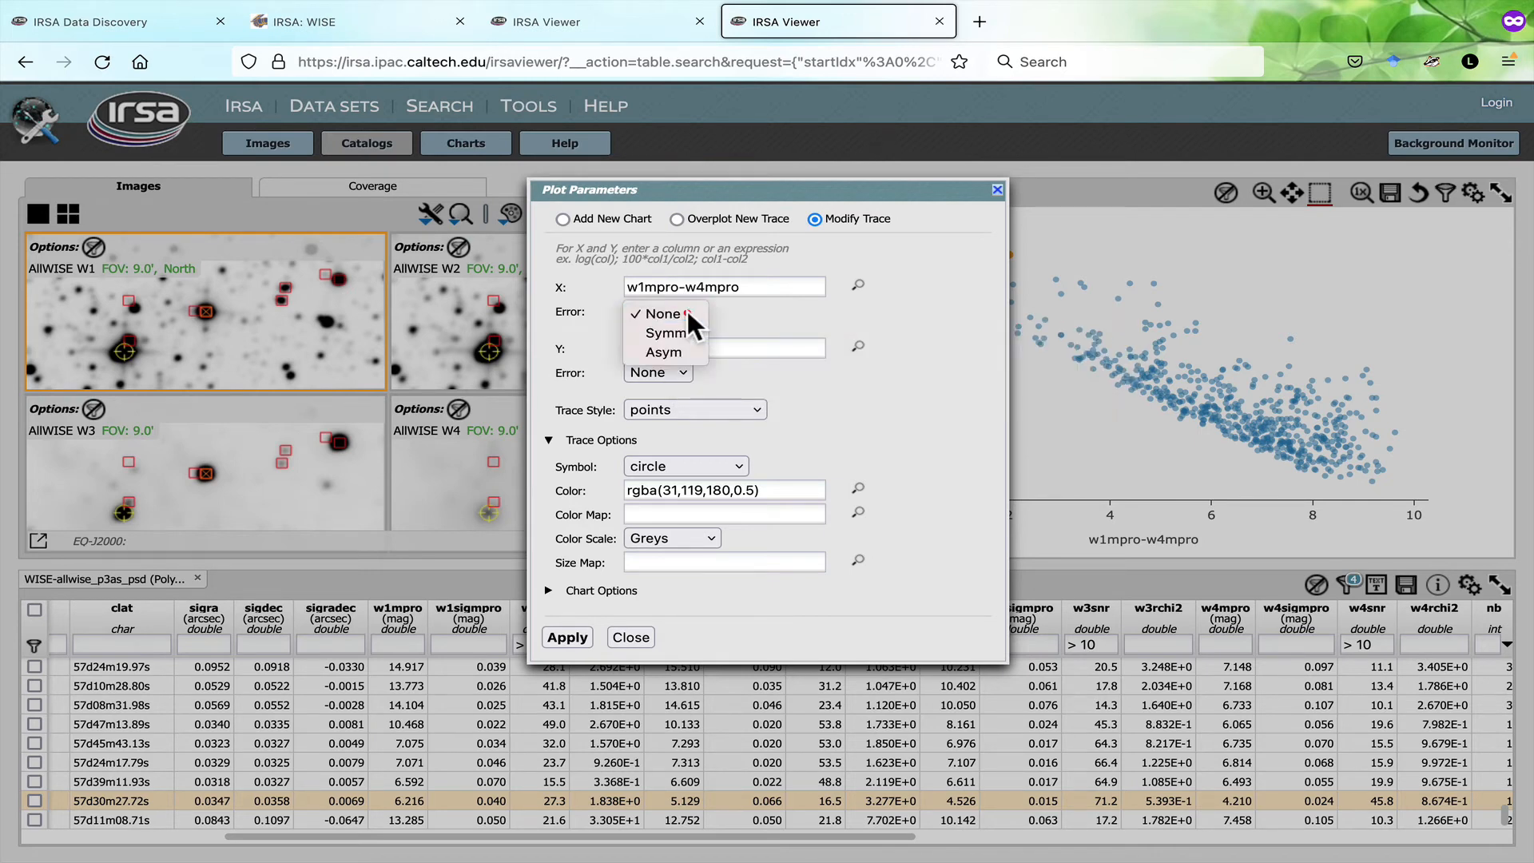
left_click(776, 315)
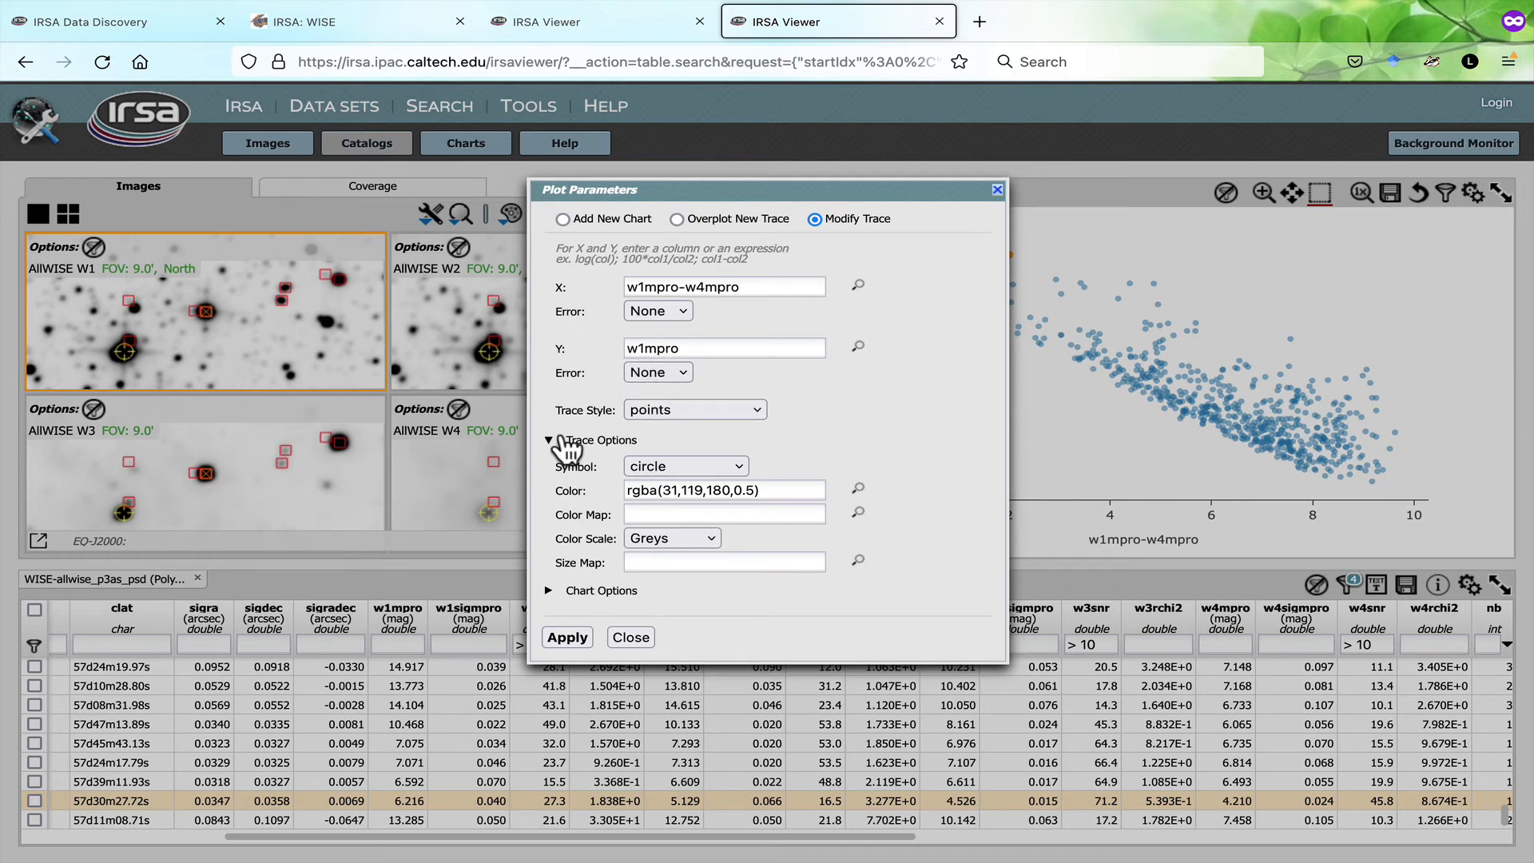
left_click(549, 599)
scroll(720, 607, "down", 2)
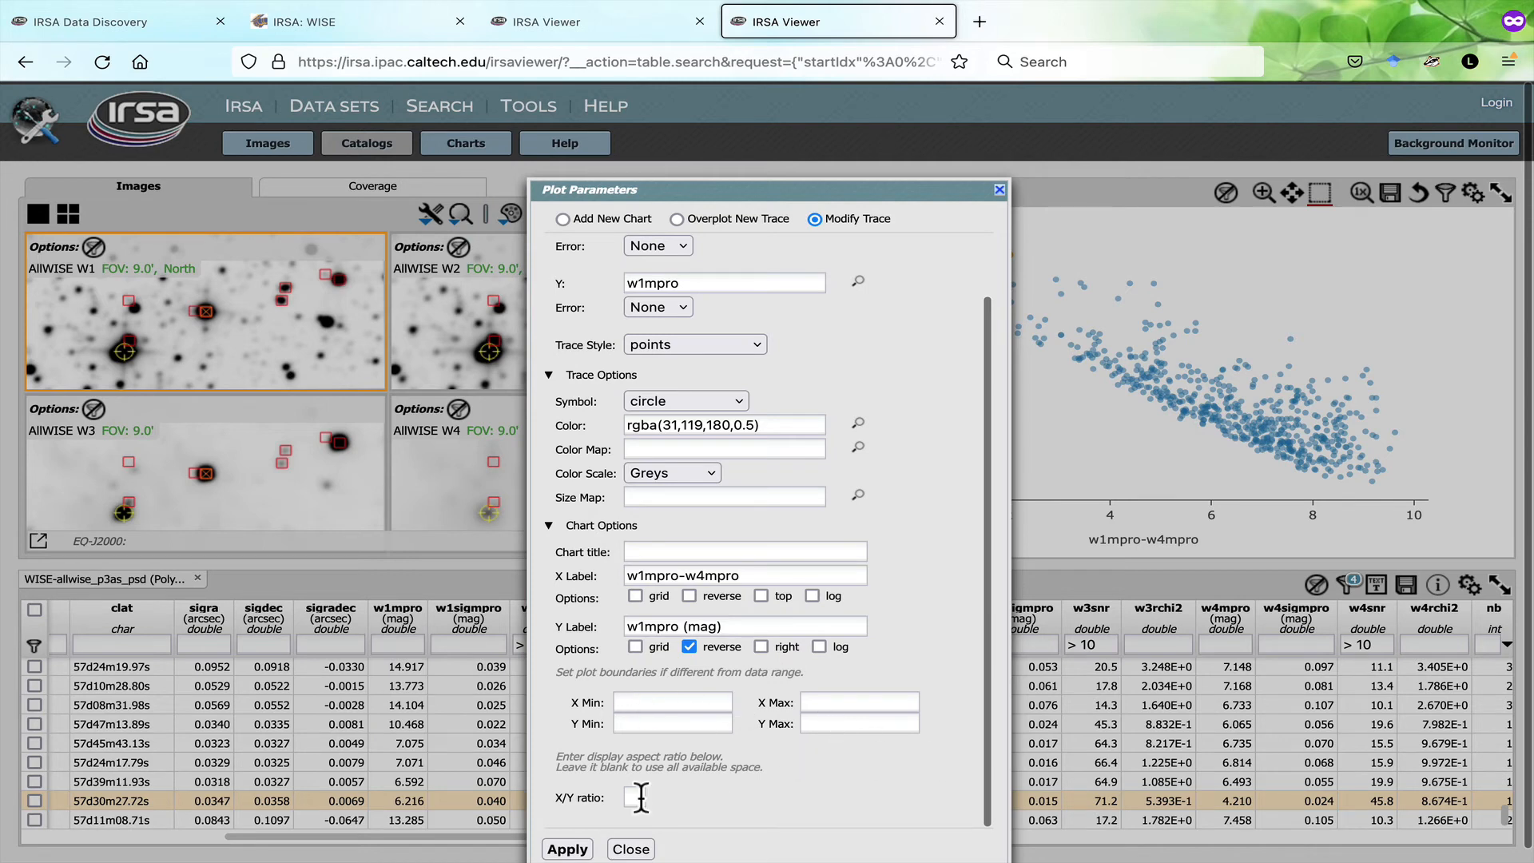
scroll(707, 653, "up", 2)
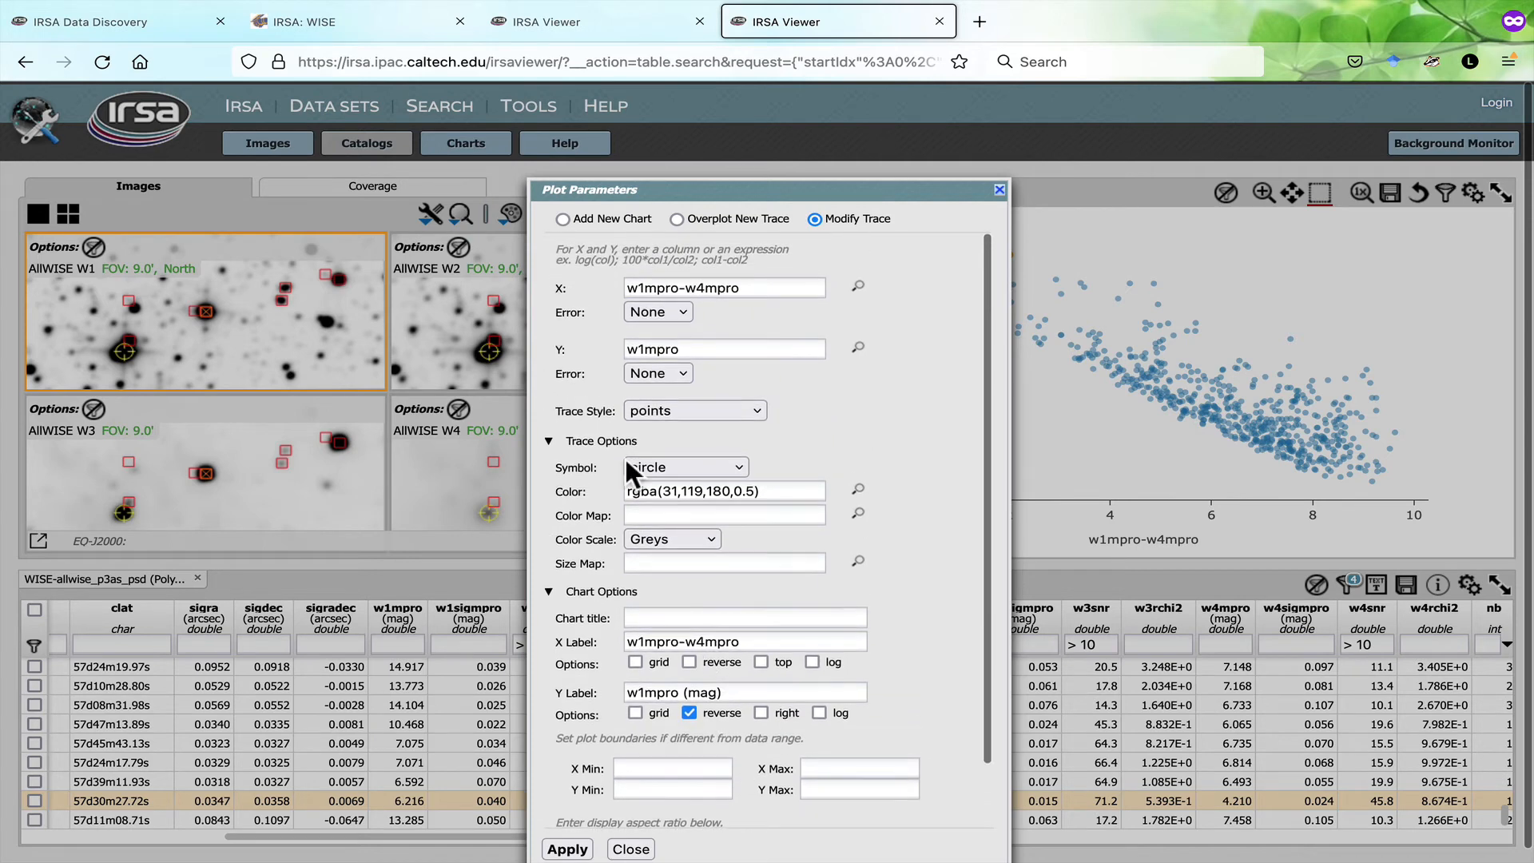
- Check the plot types offered for adding a new chart, then close the plot parameters without creating one
left_click(561, 219)
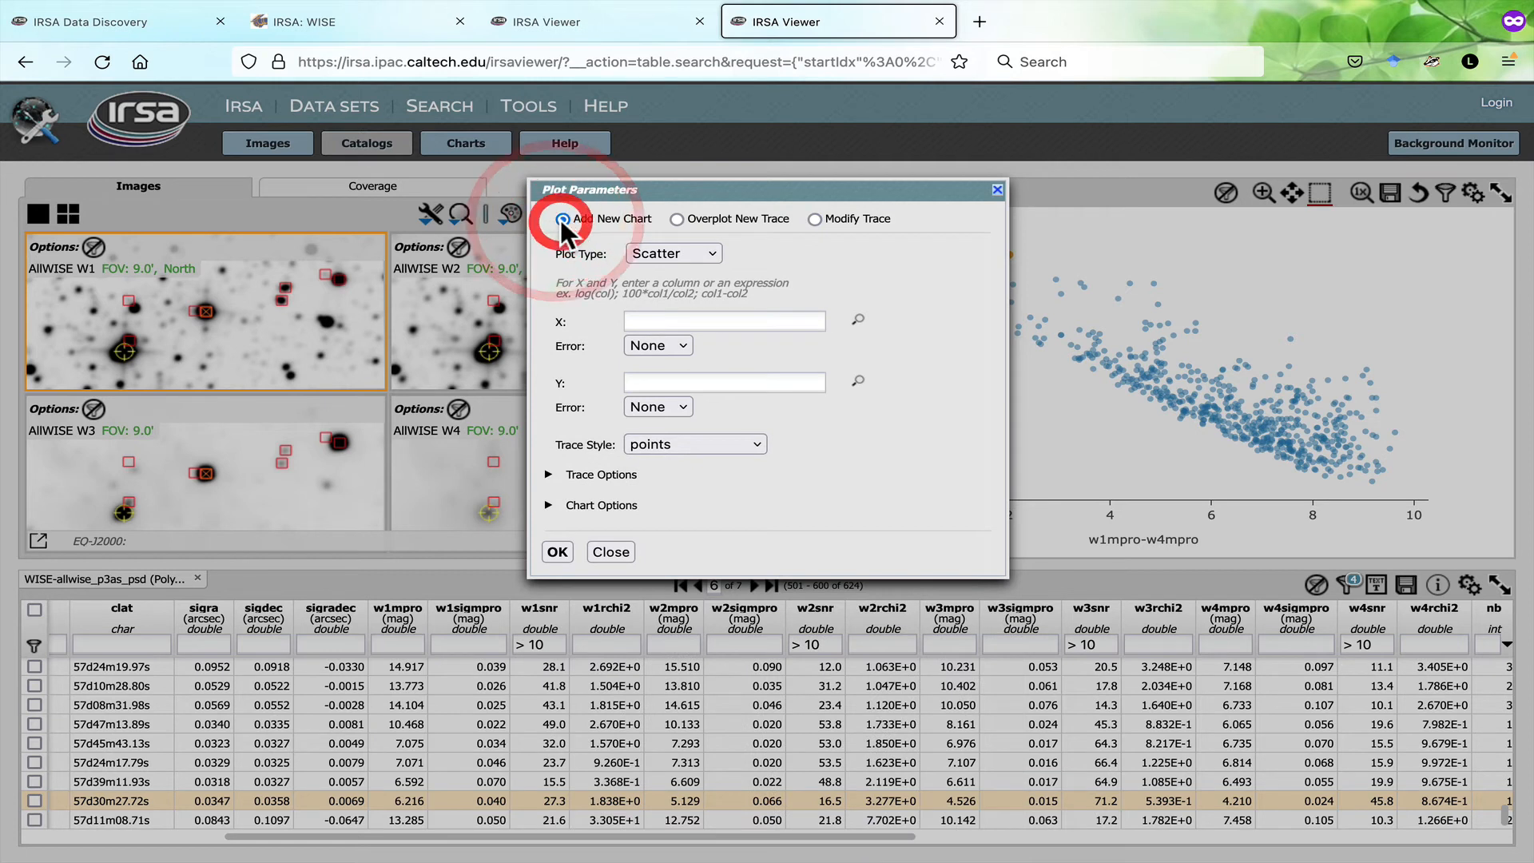
left_click(640, 244)
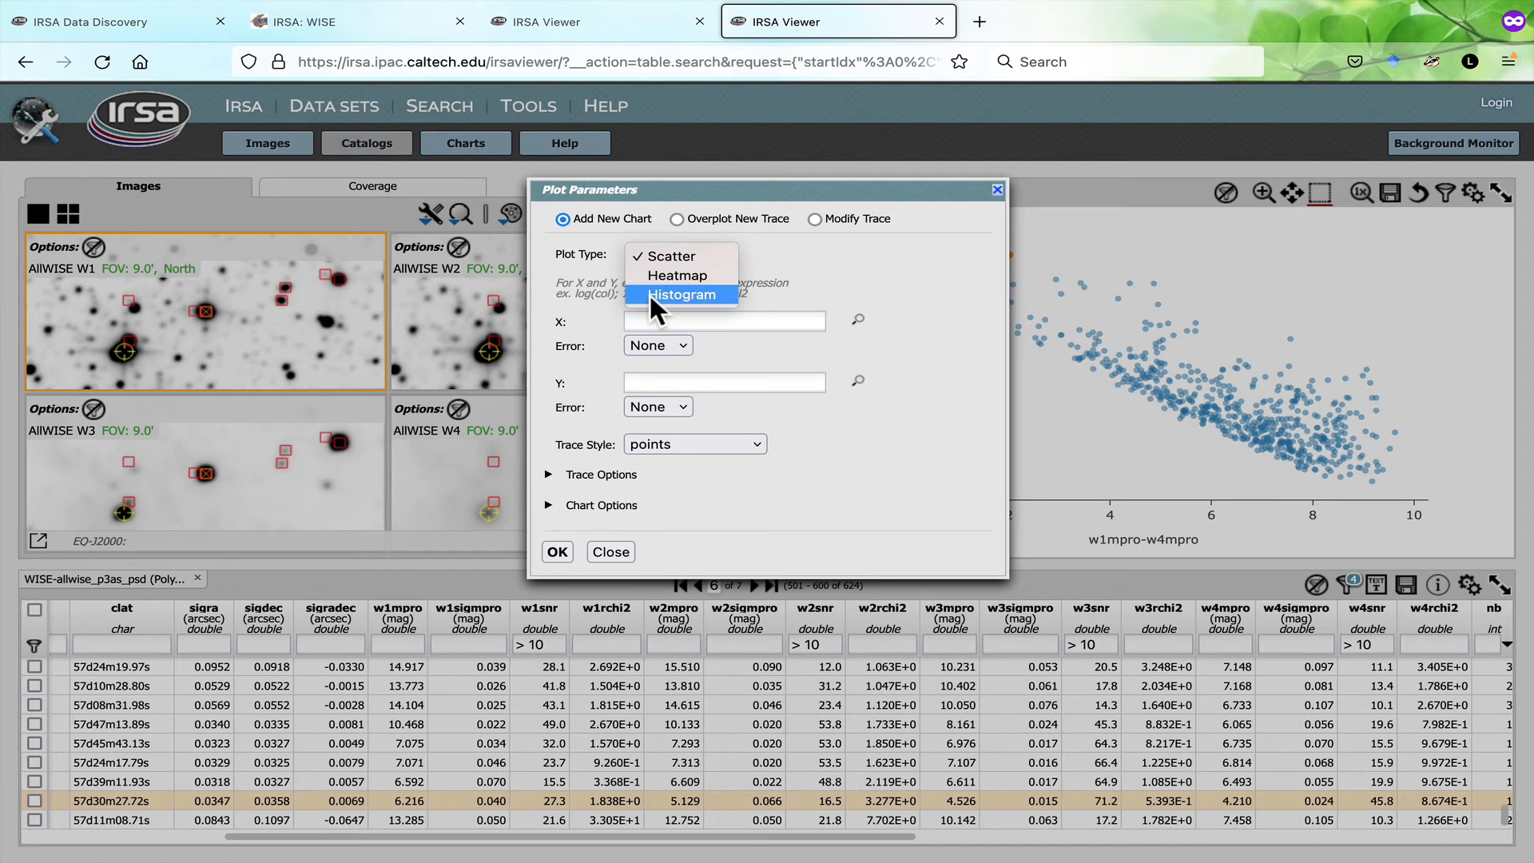
left_click(595, 244)
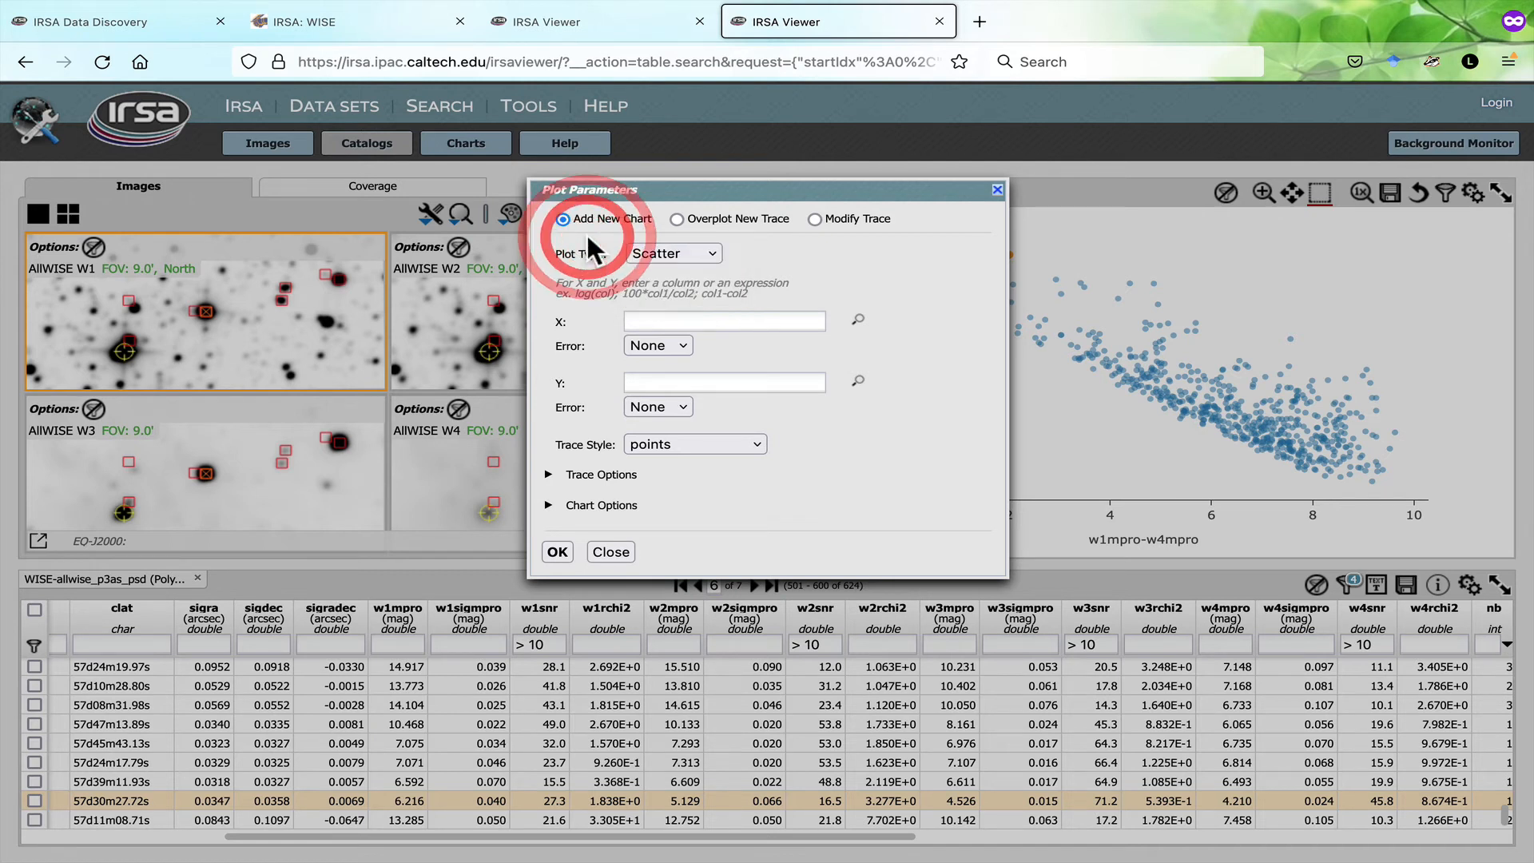
left_click(608, 548)
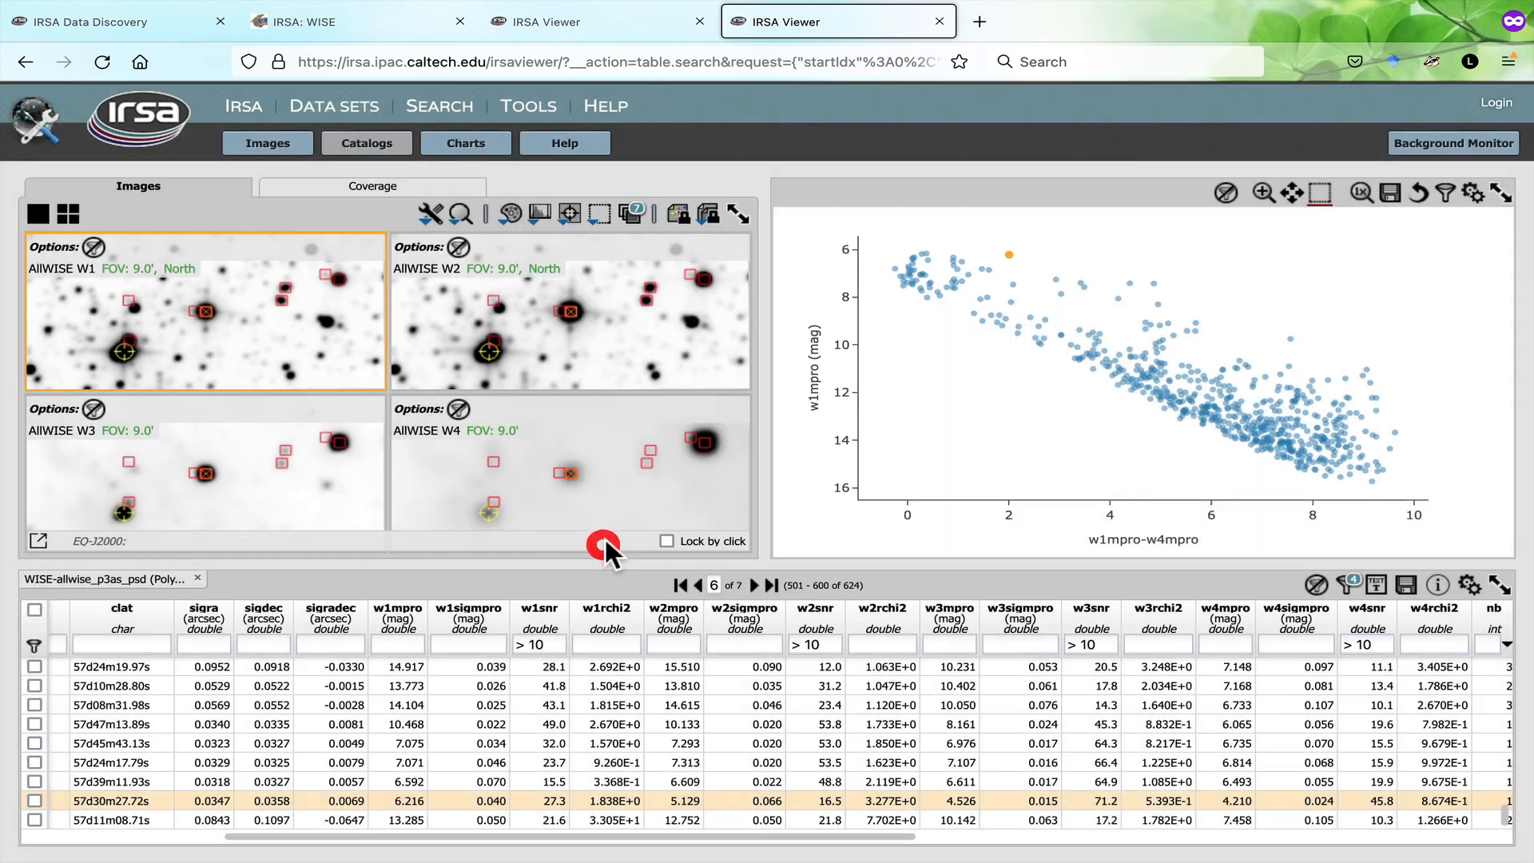
- Open the image search and reset its form by reloading the page with the URL cut after "layout.showDropDown&"
left_click(265, 144)
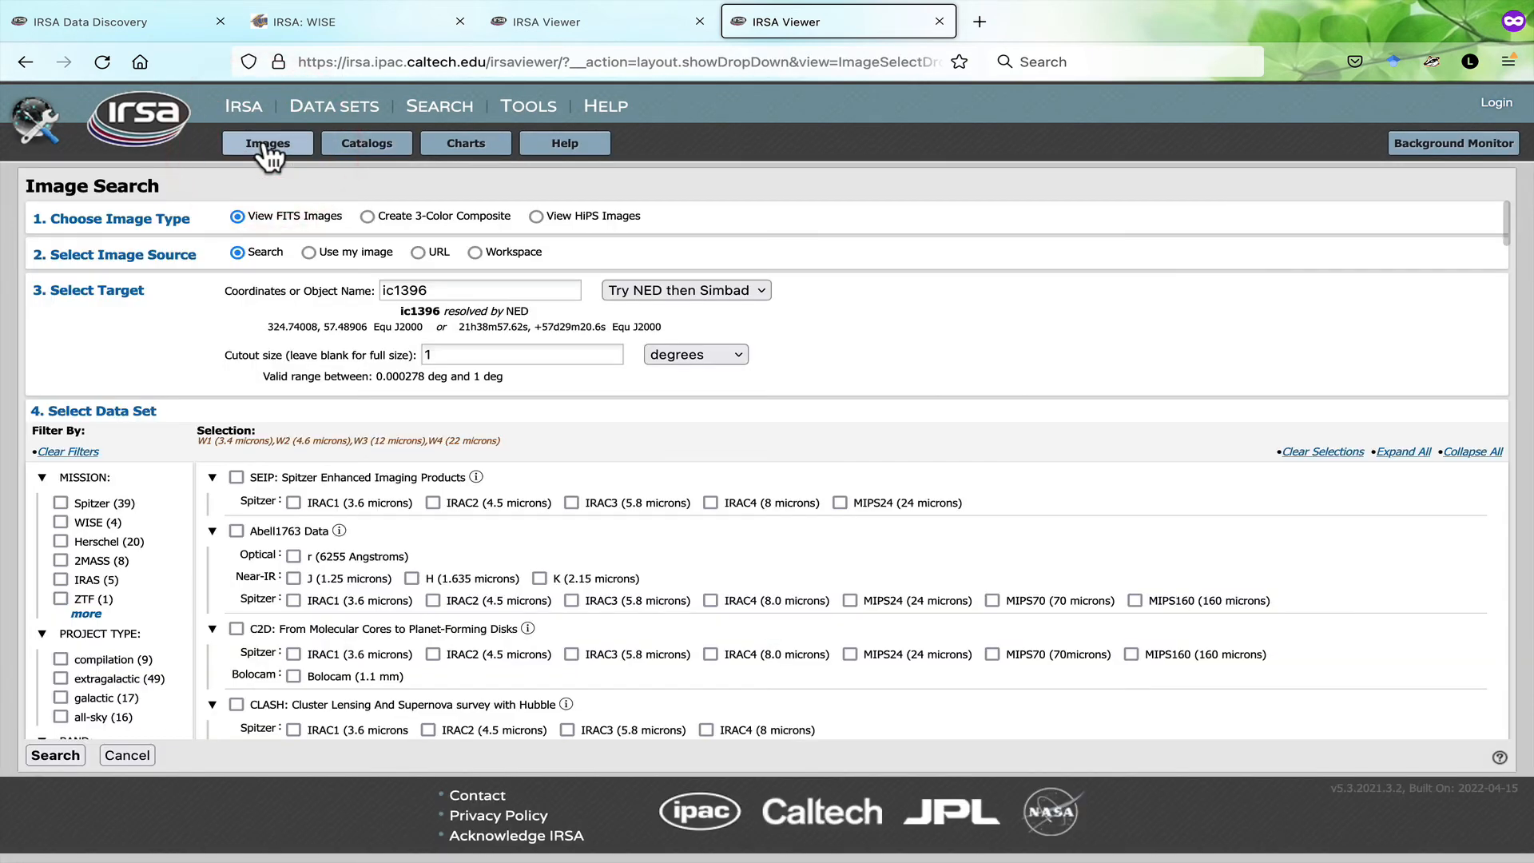
left_click(564, 62)
key("shift+End")
key("BackSpace")
key("Return")
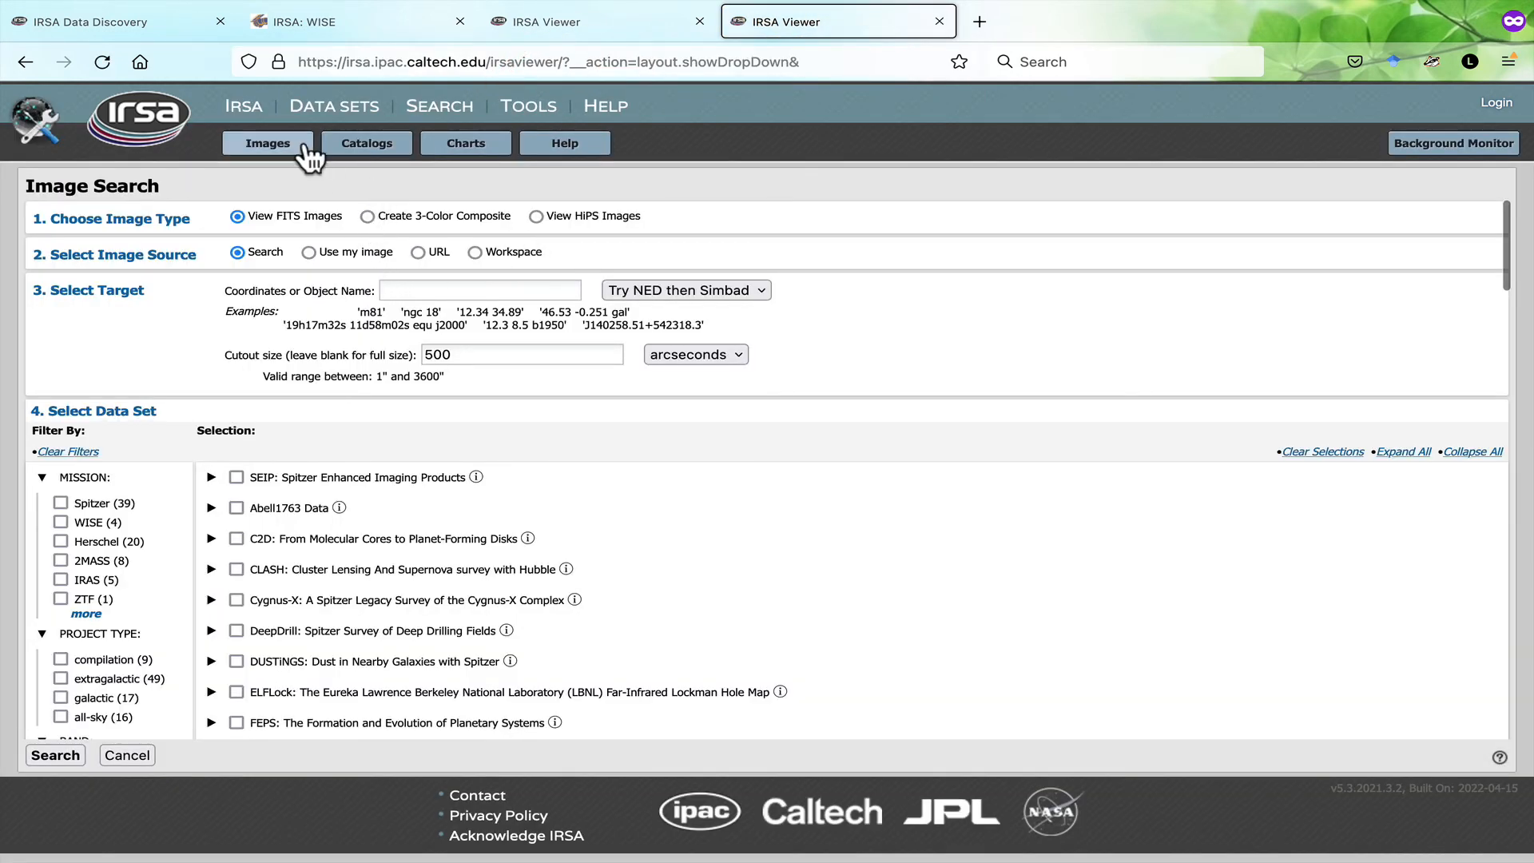
- Search for images of m101 in the SEIP: Spitzer Enhanced Imaging Products data set
left_click(414, 285)
type("m101")
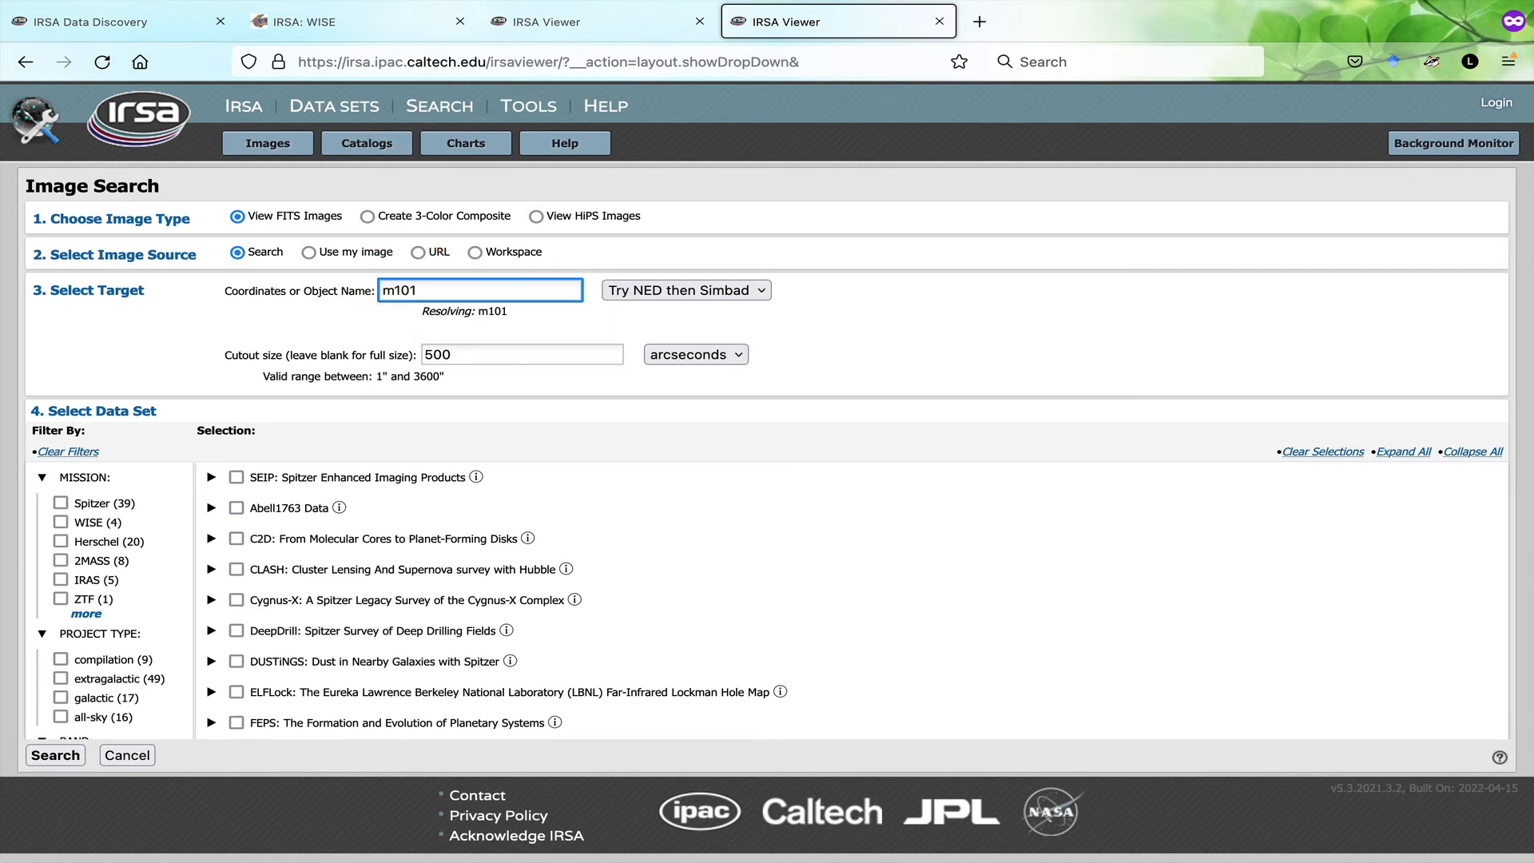
left_click(237, 477)
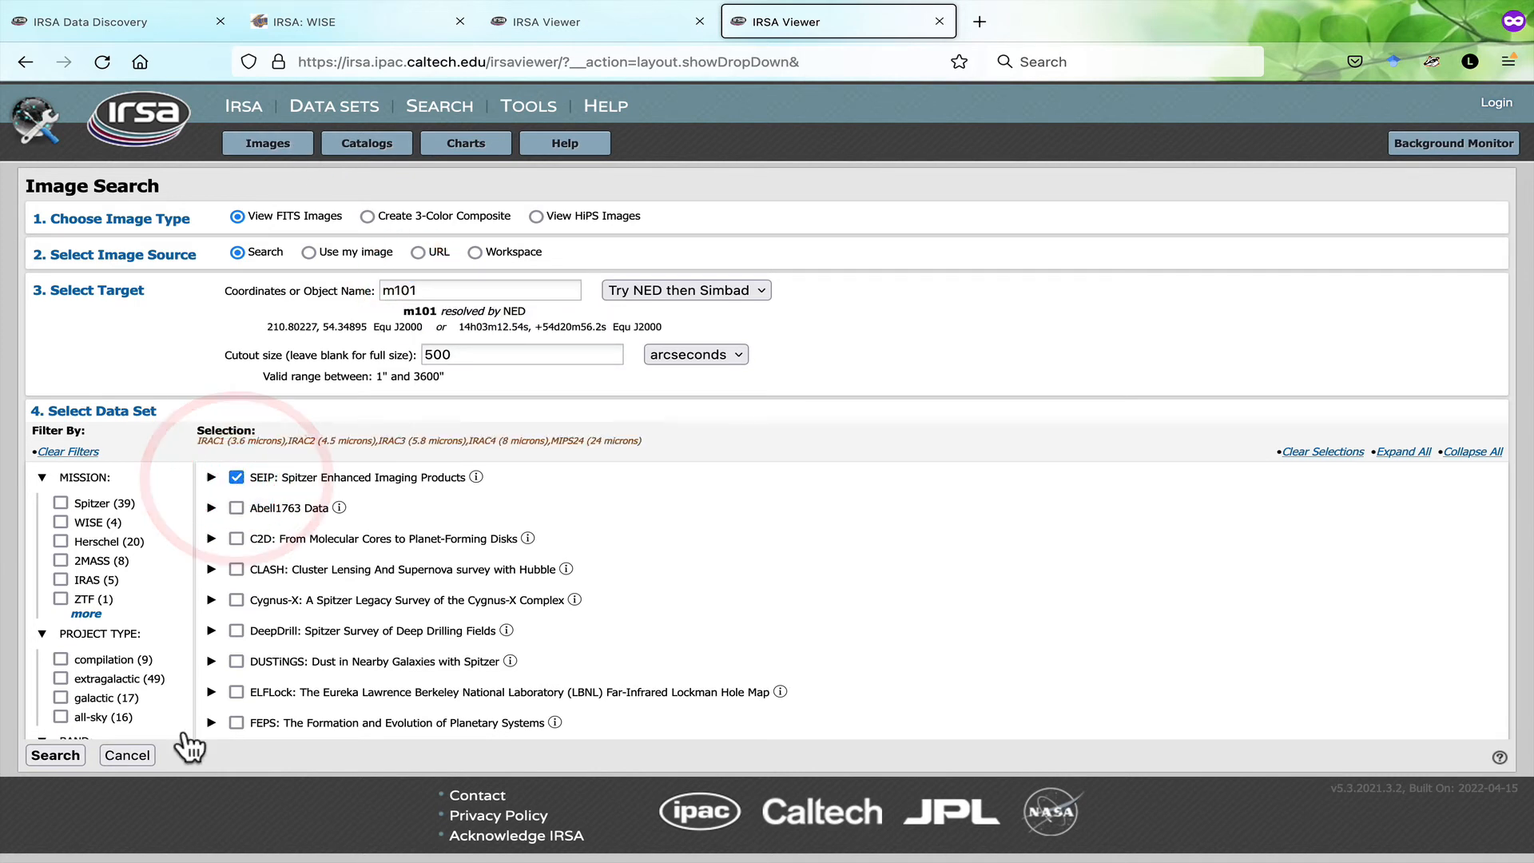
left_click(55, 755)
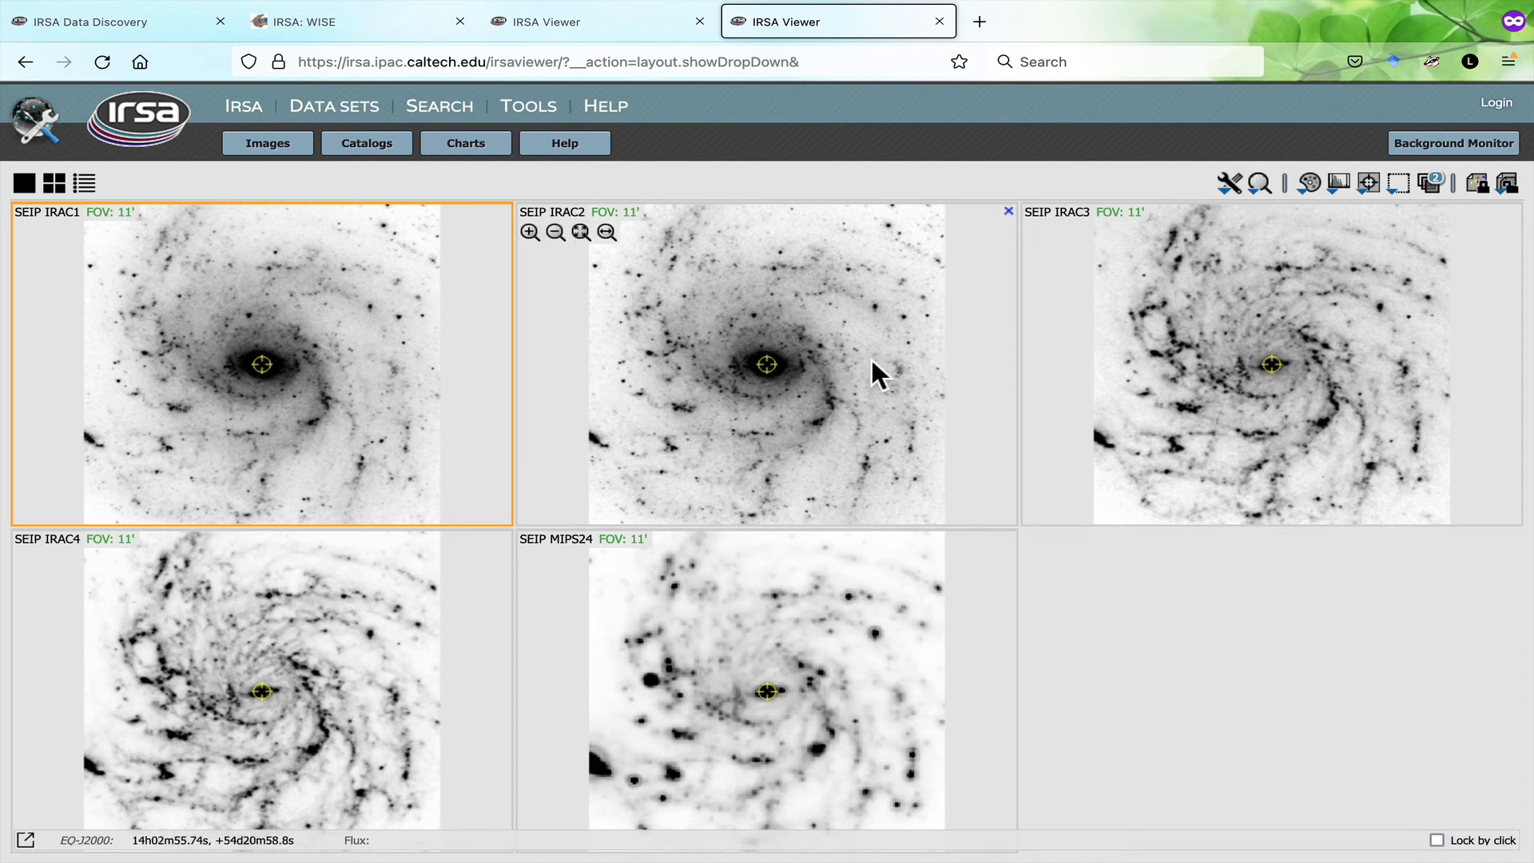
- Extract a profile along a nearly horizontal line about 380 arcsec long through the galaxy's center on the SEIP IRAC1 image
left_click(1229, 183)
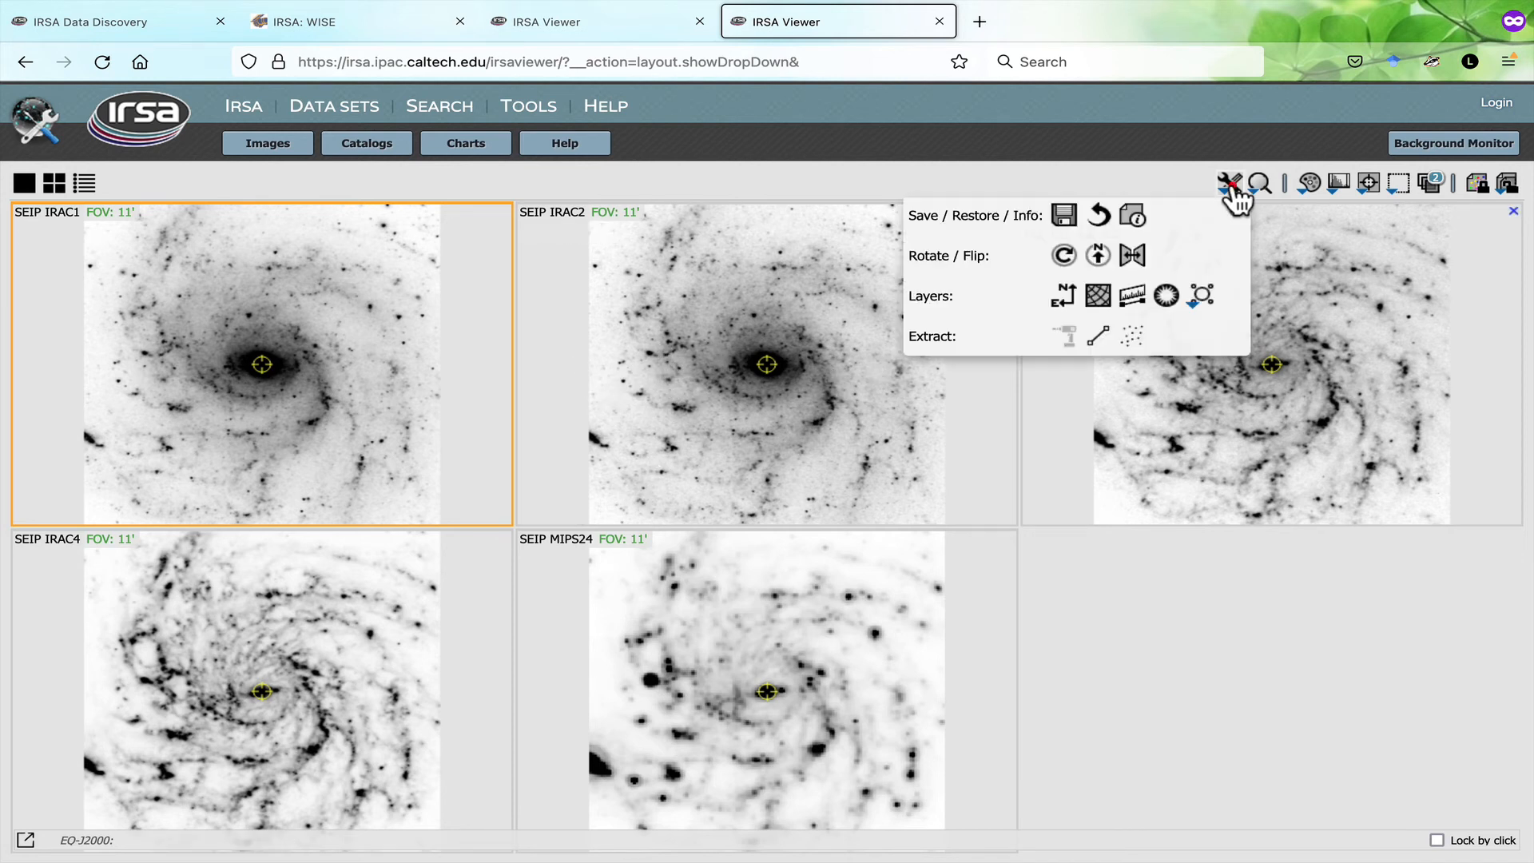
left_click(1101, 338)
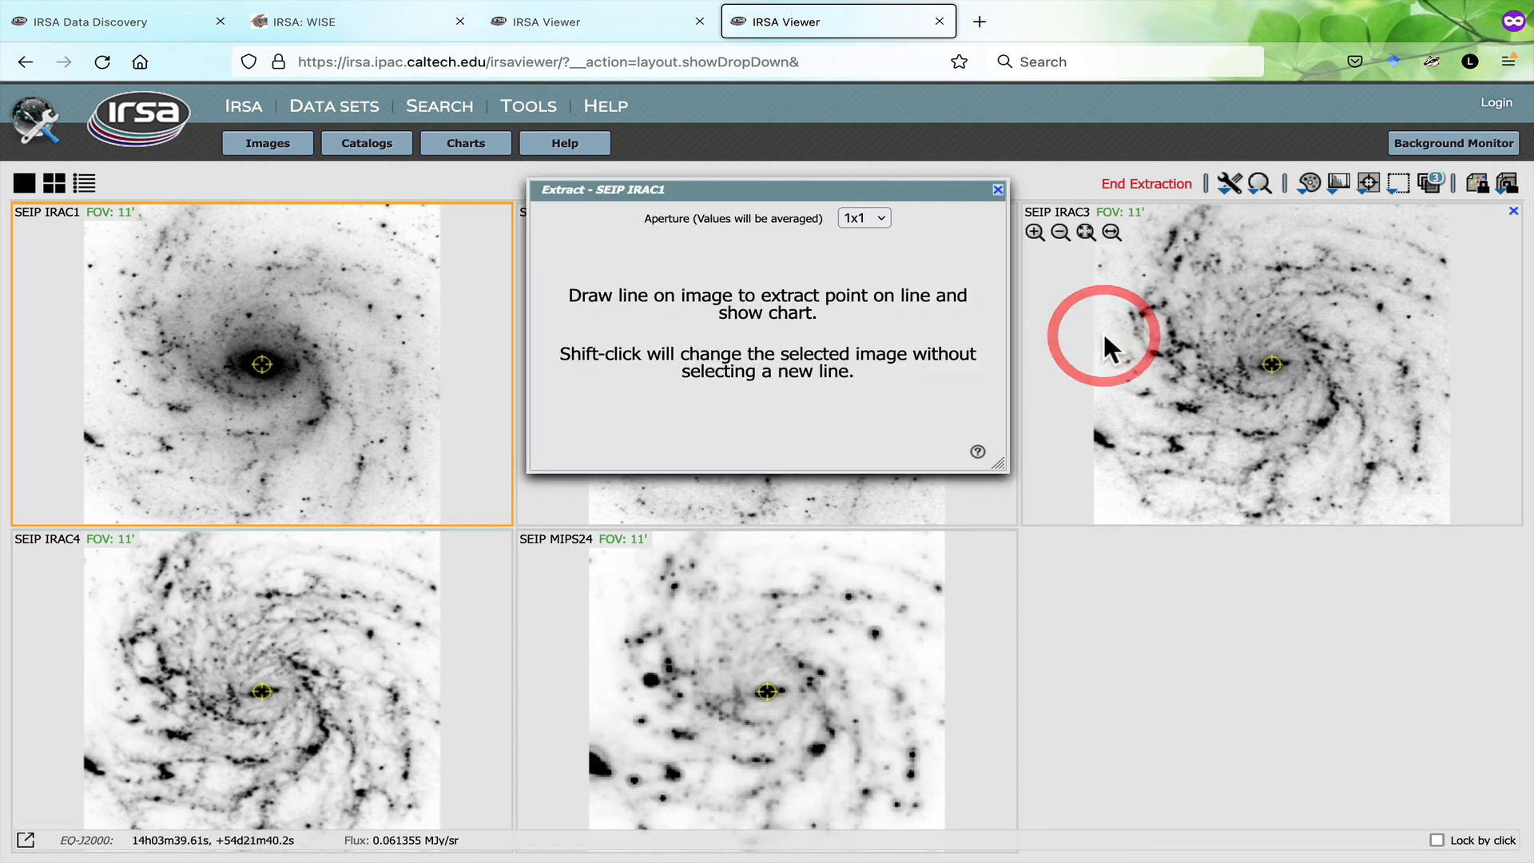
left_click_drag(108, 370, 377, 360)
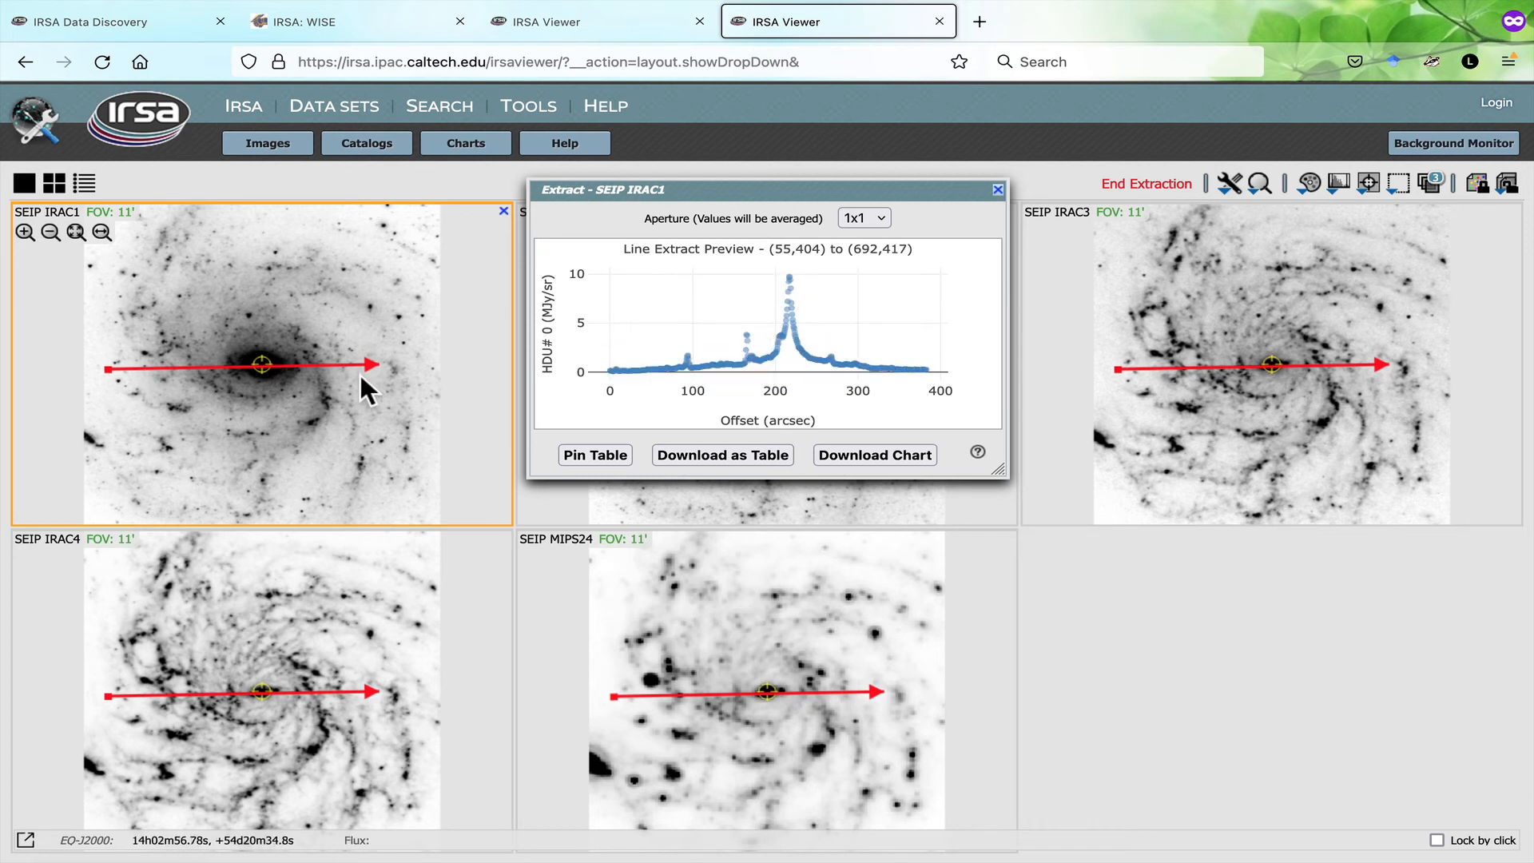
- Compare the line profile previews across the IRAC2, IRAC3, IRAC4 and MIPS24 images, returning to IRAC1
left_click(738, 496)
left_click(1135, 465)
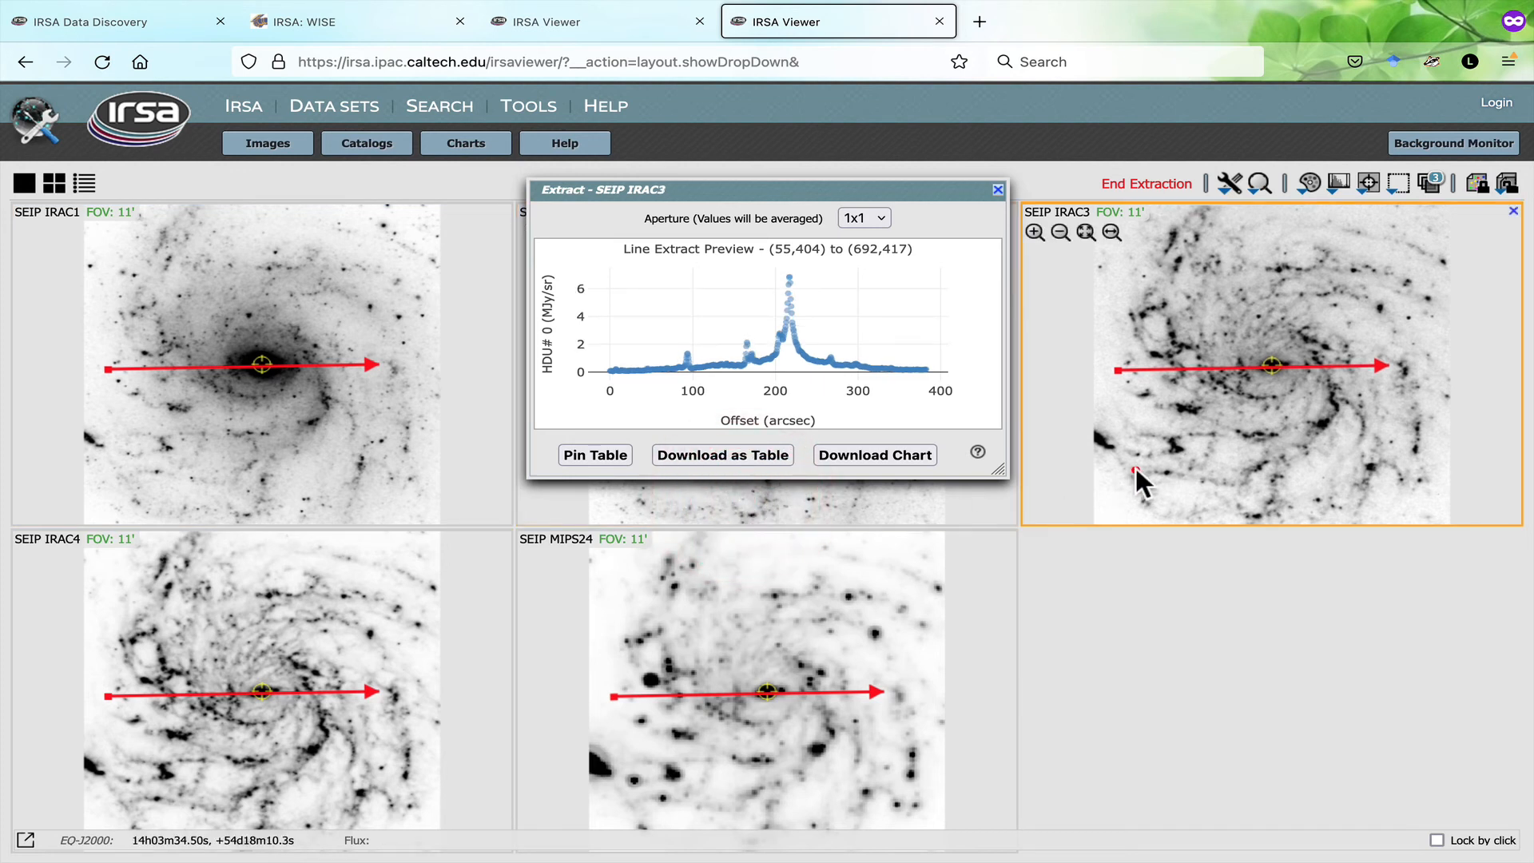
left_click(301, 631)
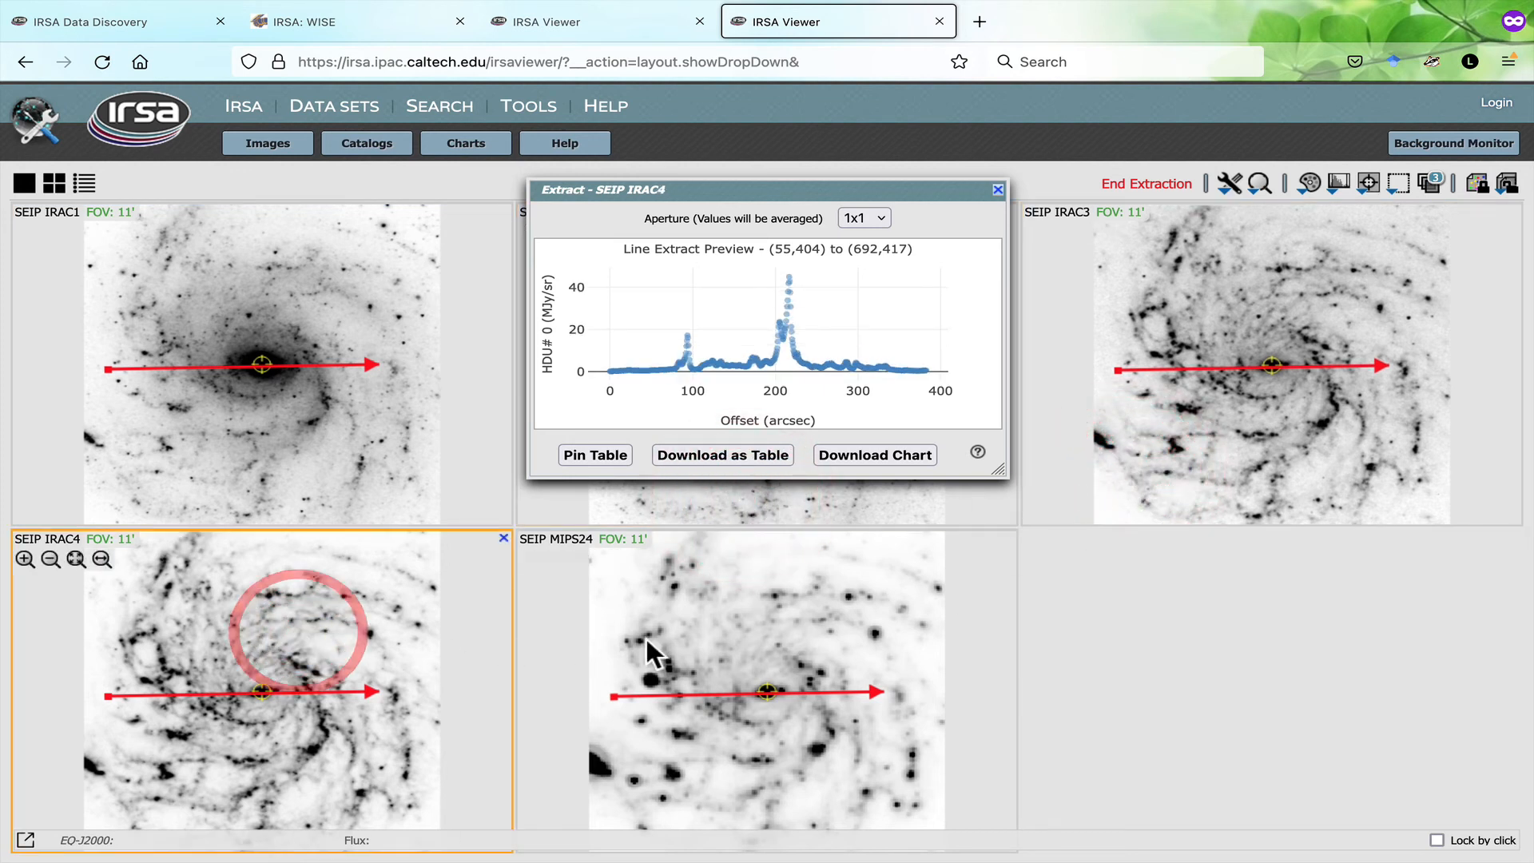
left_click(687, 639)
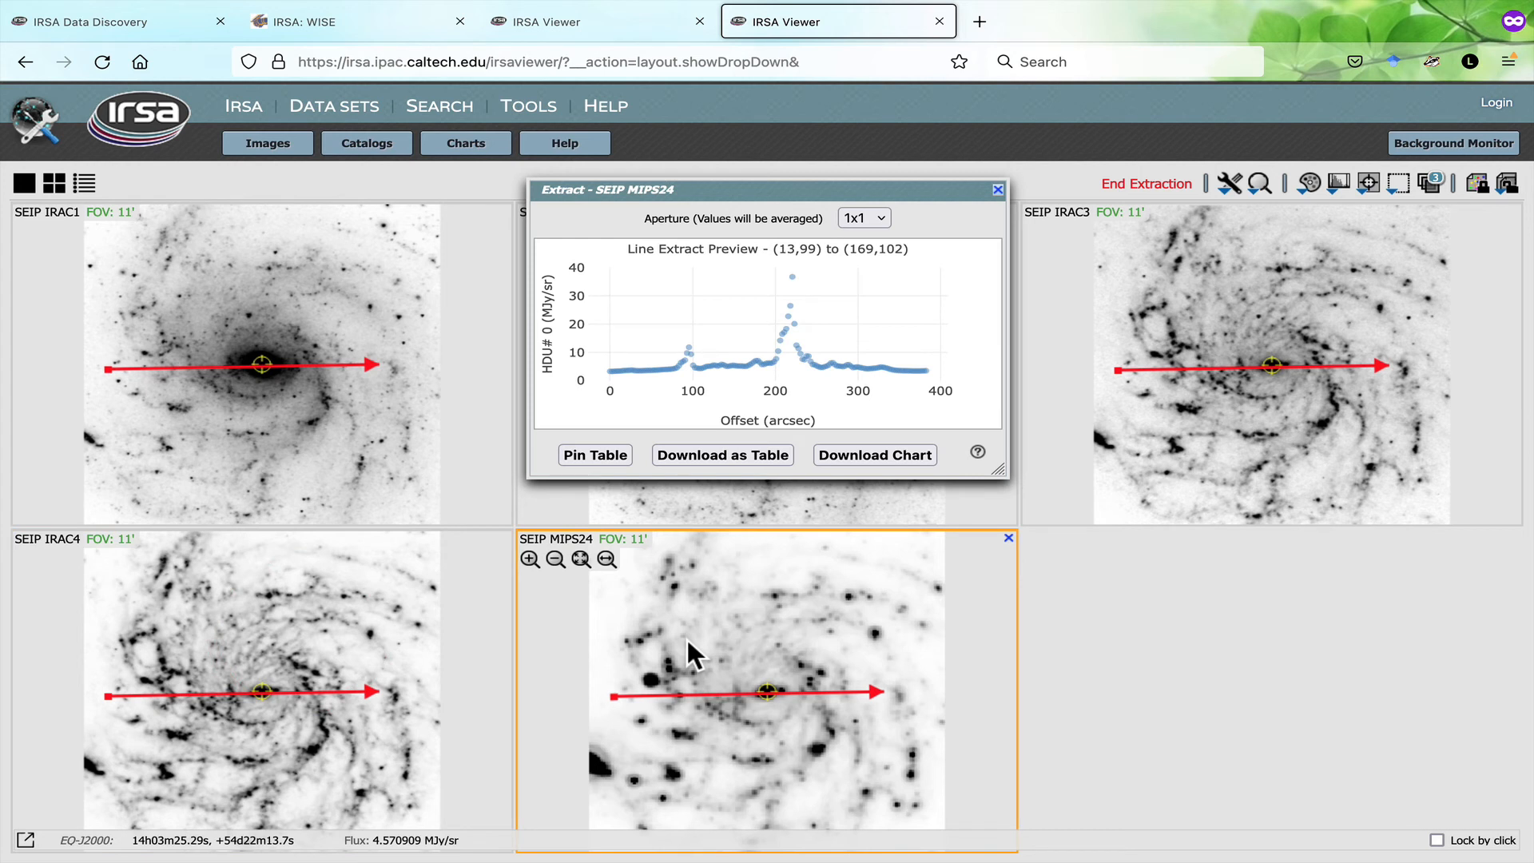
left_click(412, 481)
left_click(615, 510)
left_click(1181, 473)
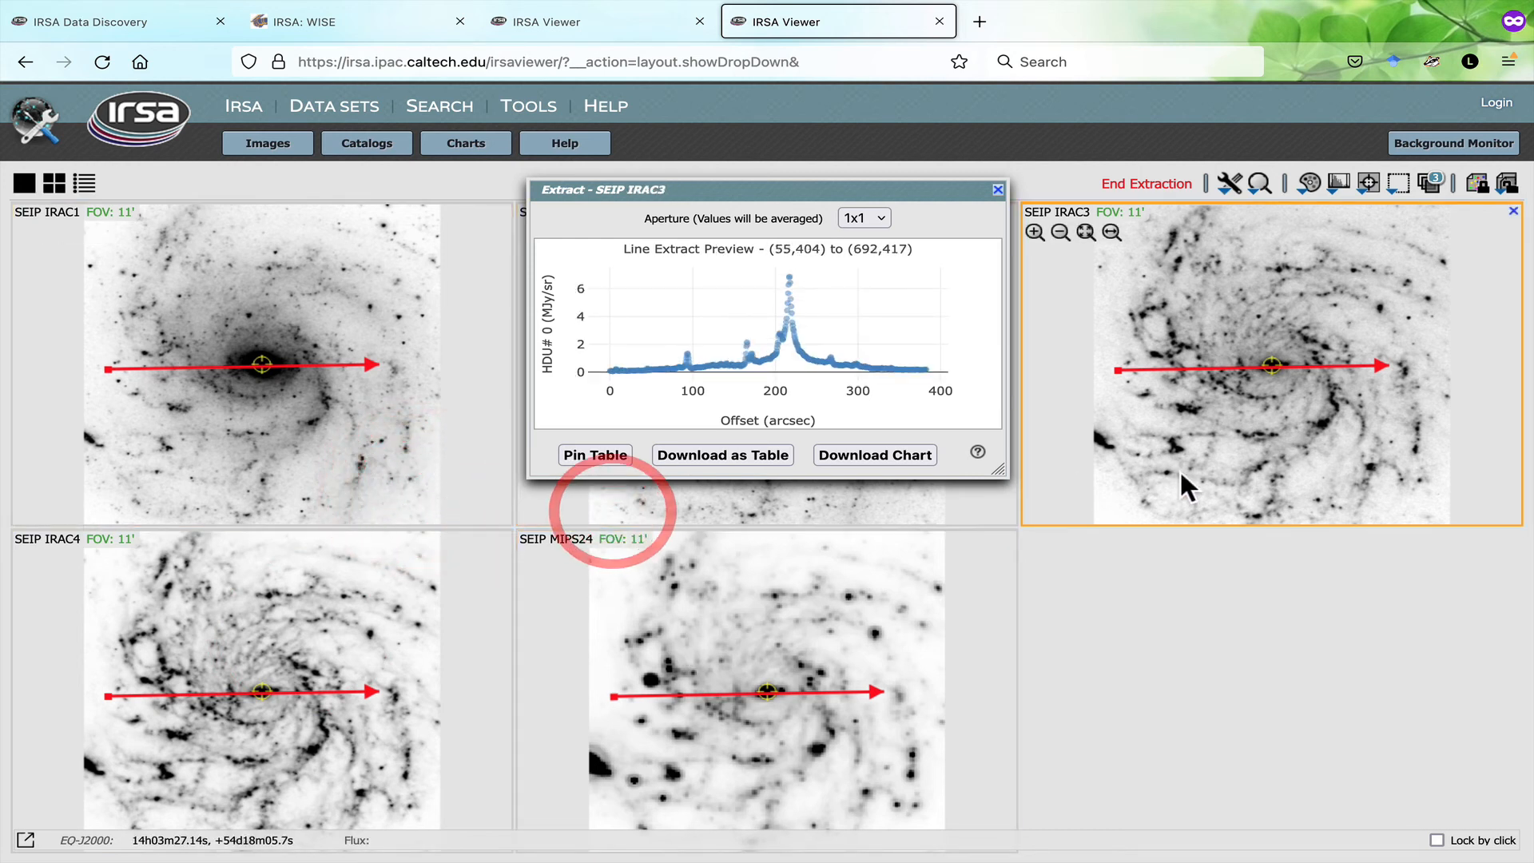
left_click(350, 603)
left_click(586, 627)
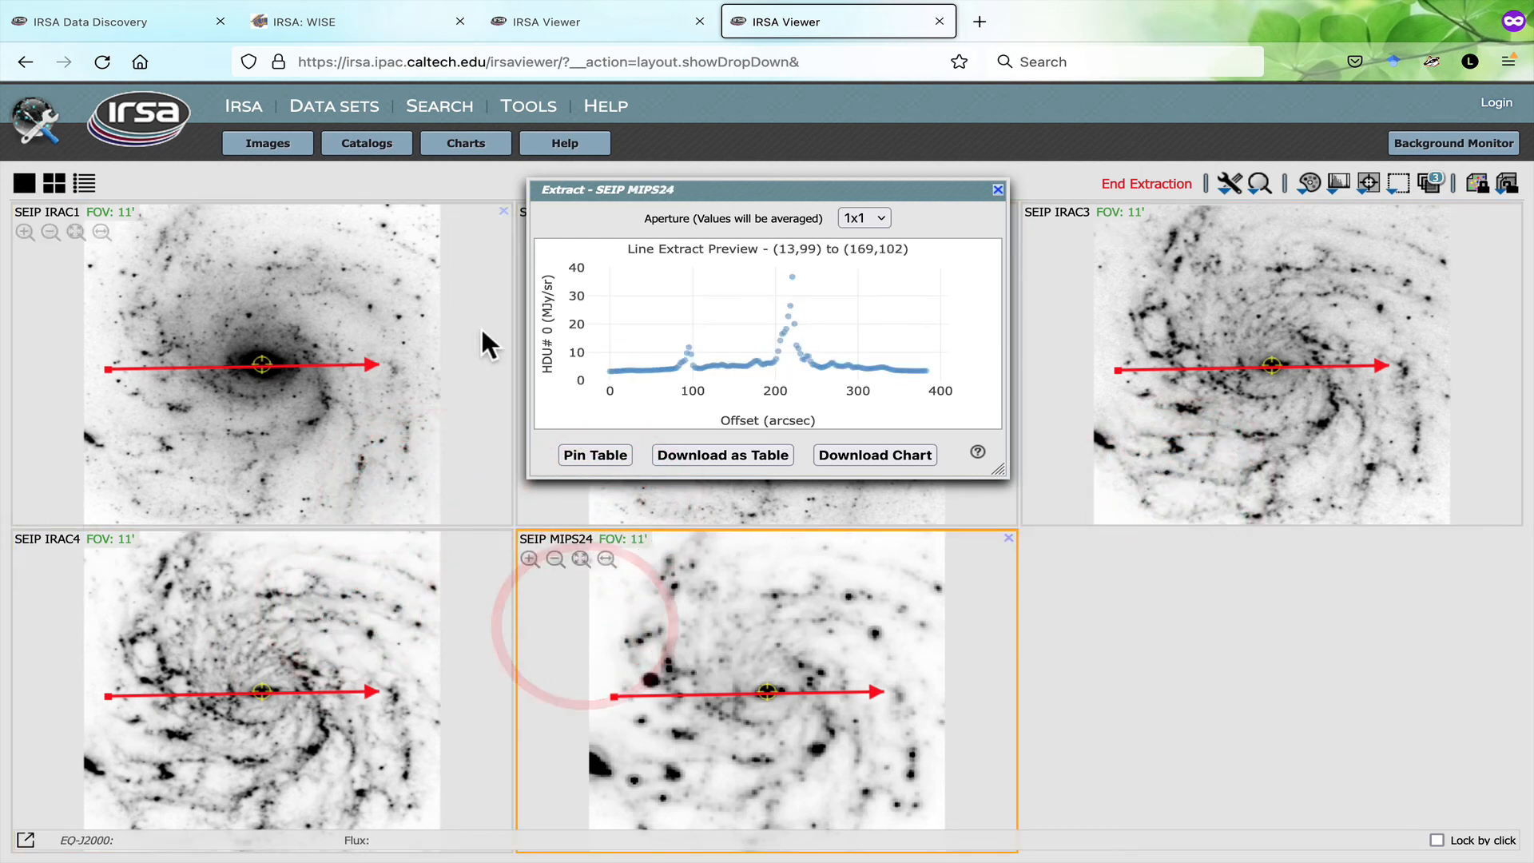
left_click(404, 401)
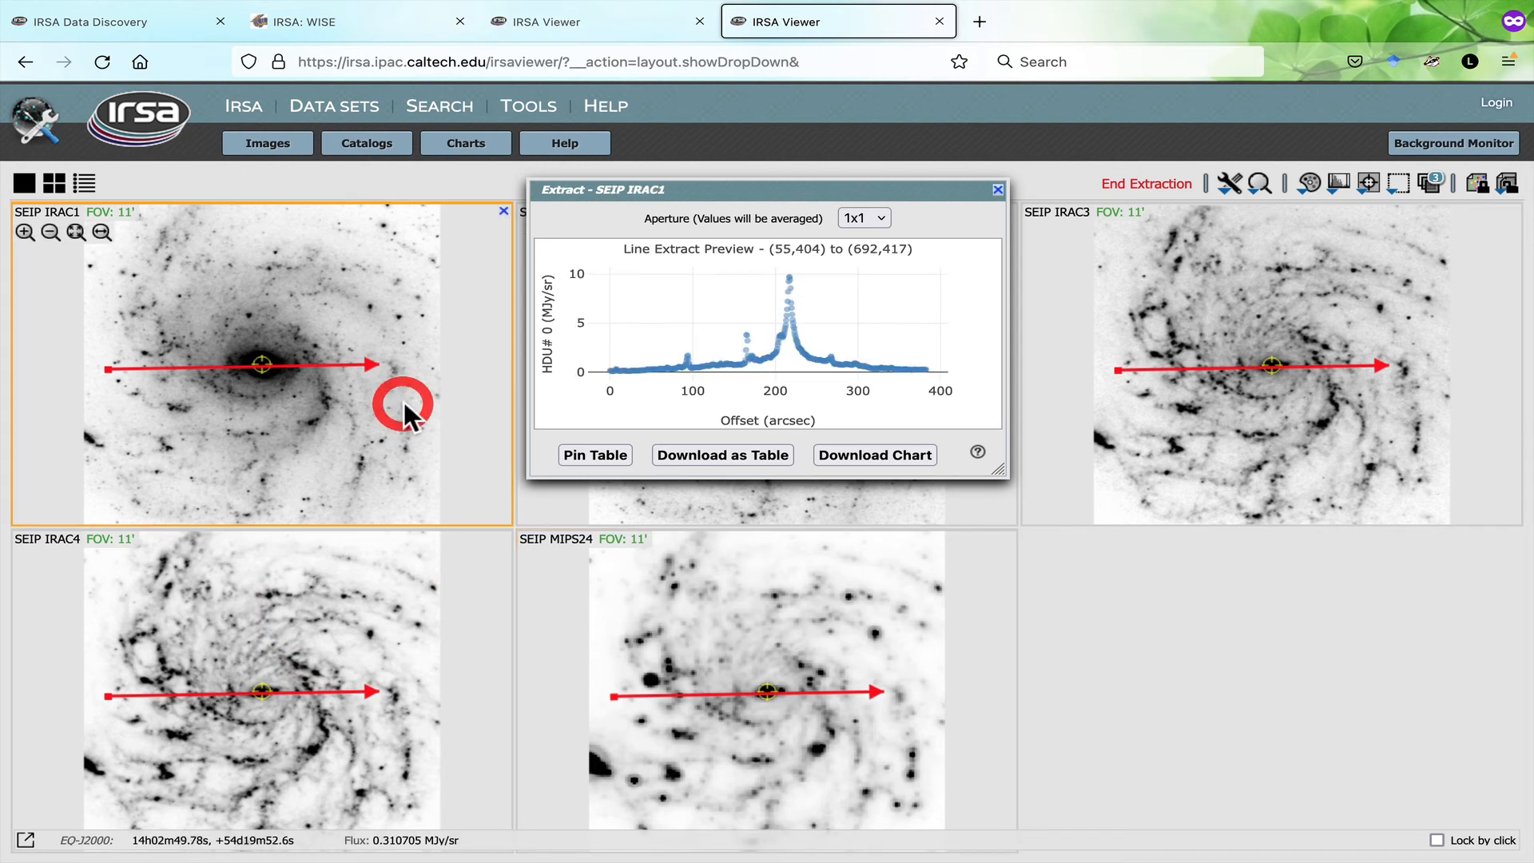
- Pin the extracted line tables for the SEIP IRAC1, IRAC2, IRAC3 and IRAC4 images
left_click(594, 457)
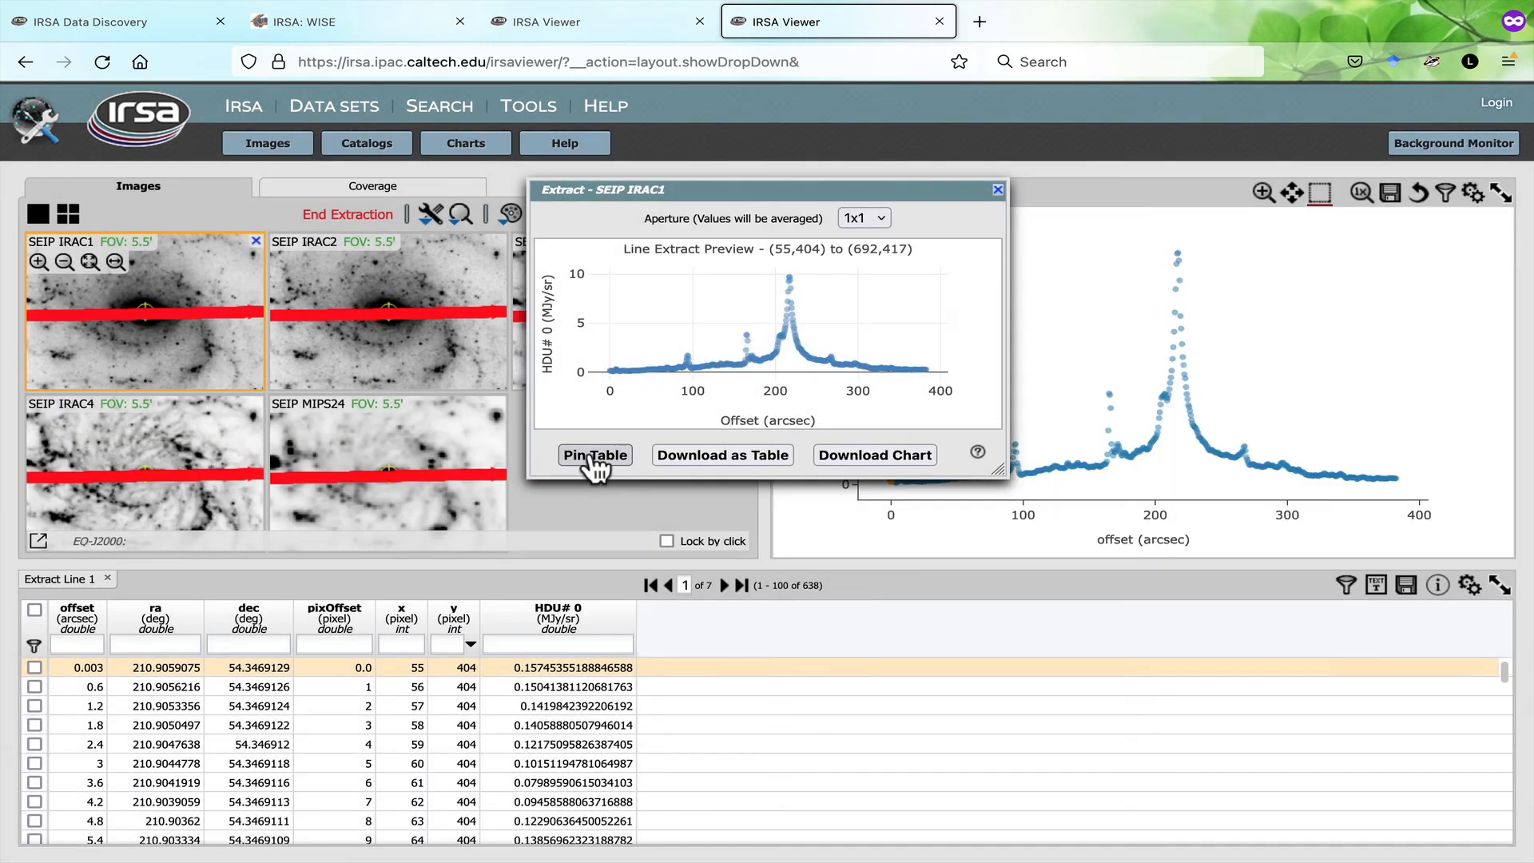
left_click(429, 365)
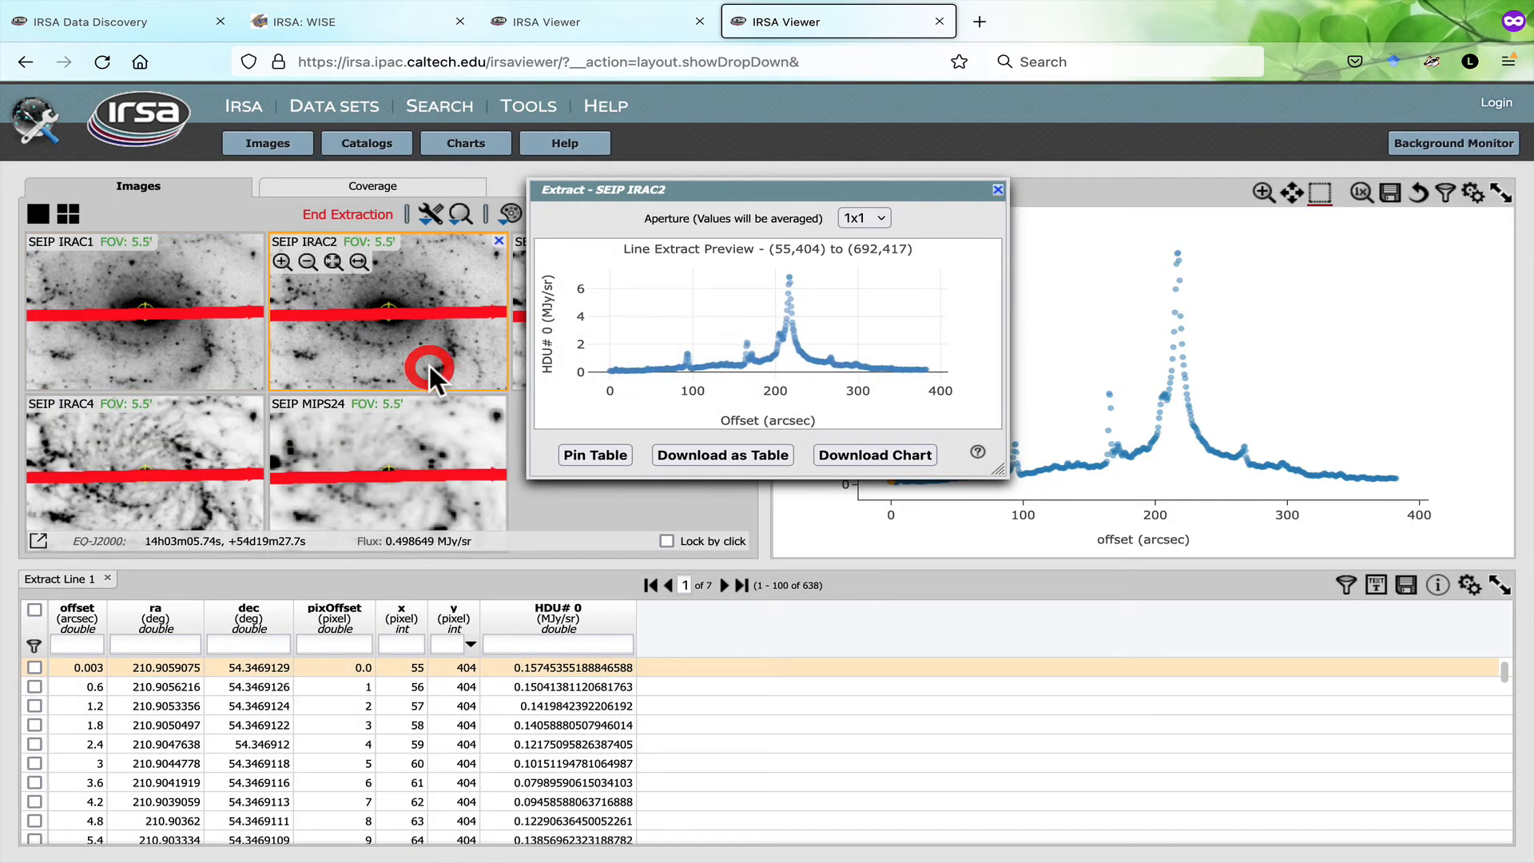
left_click(572, 459)
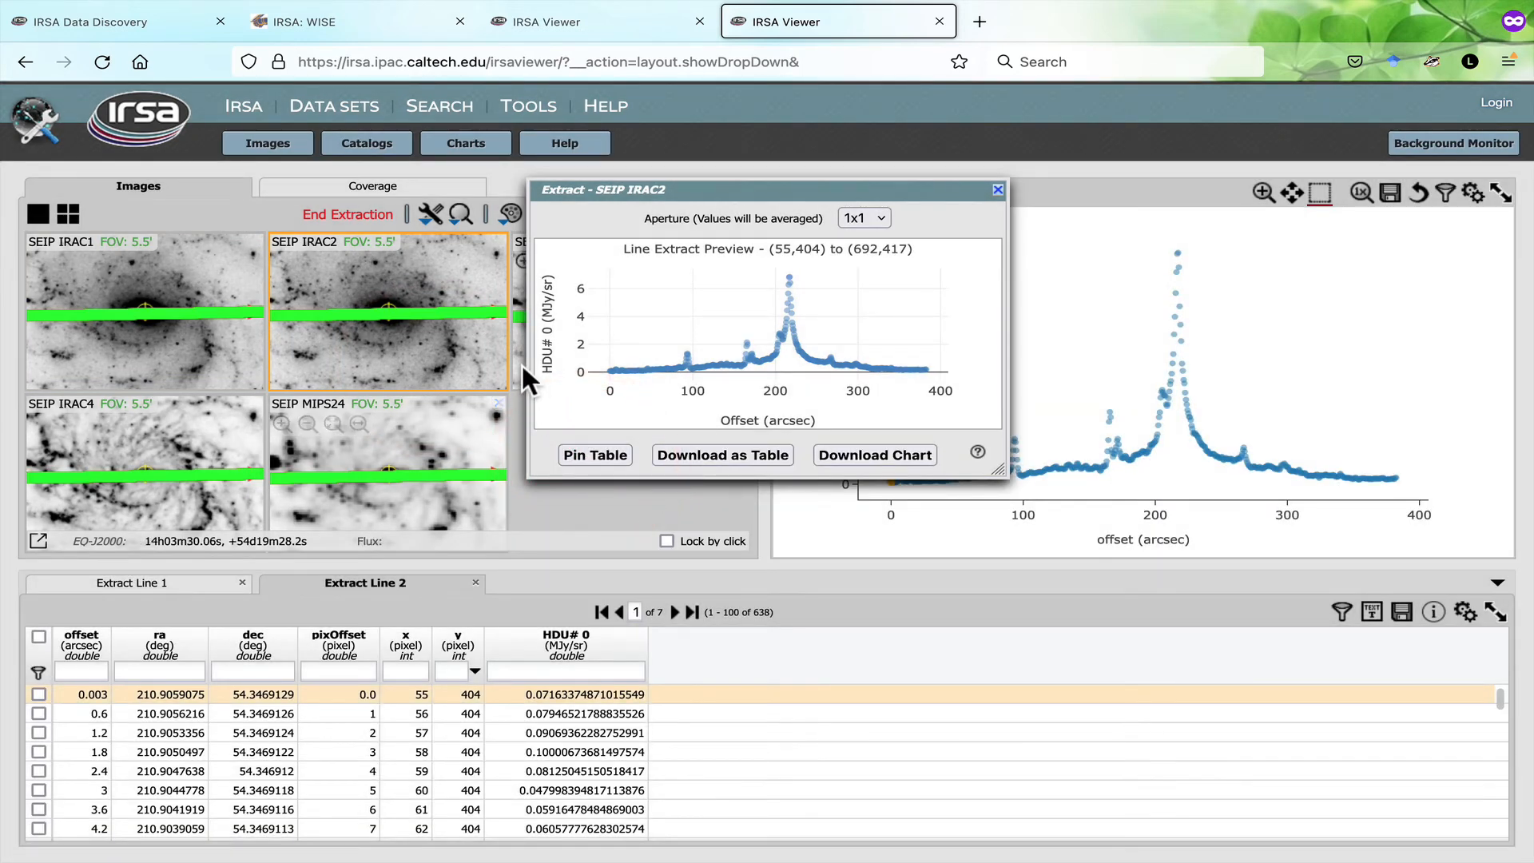
left_click(520, 364)
left_click(609, 457)
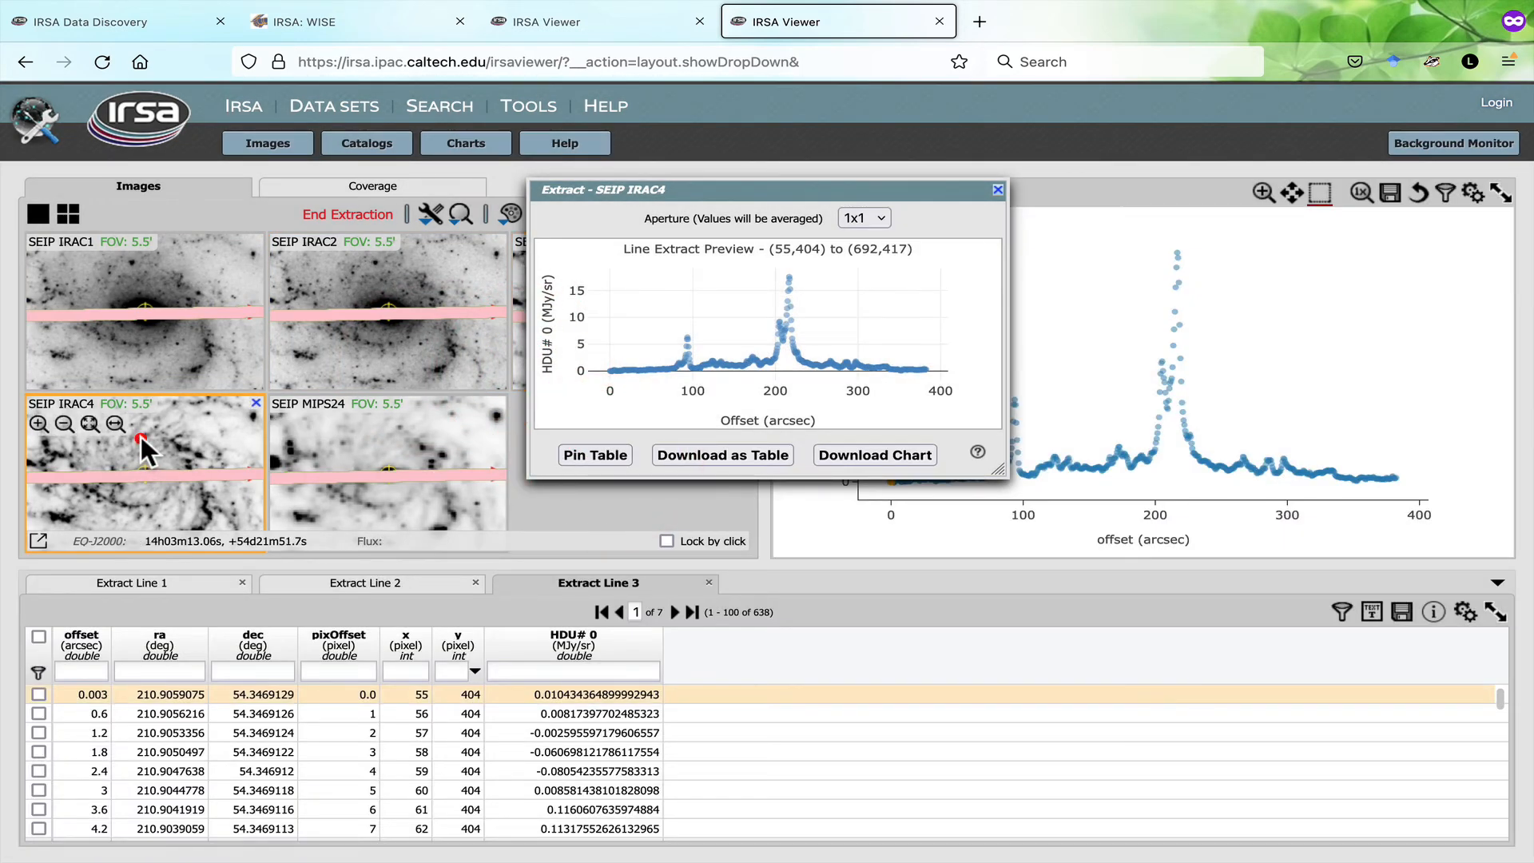
left_click(100, 451)
left_click(597, 460)
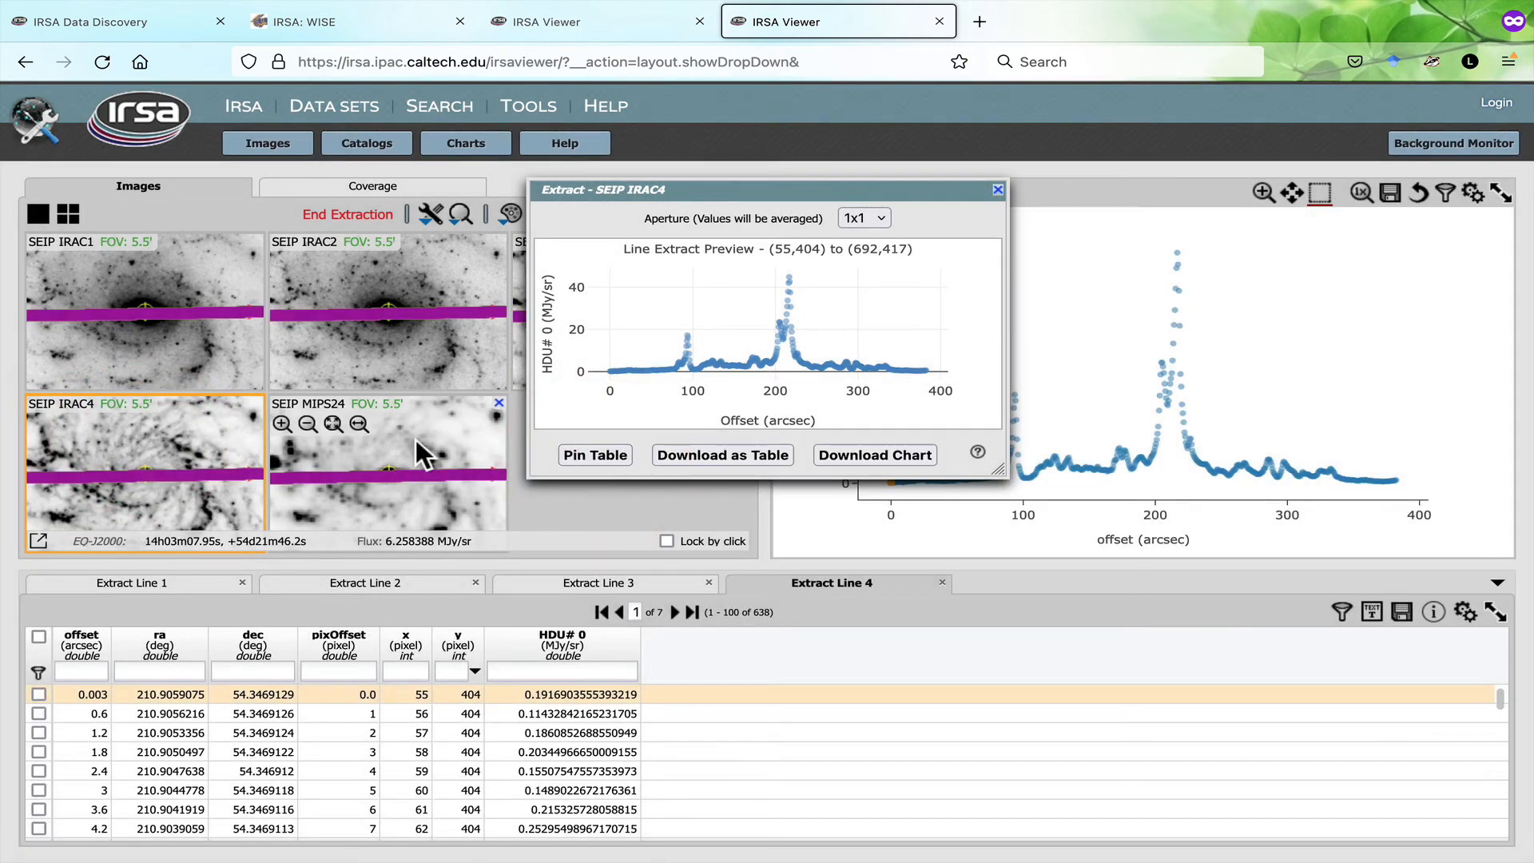
- Pin the extracted line table for the SEIP MIPS24 image and end the line extraction
left_click(416, 439)
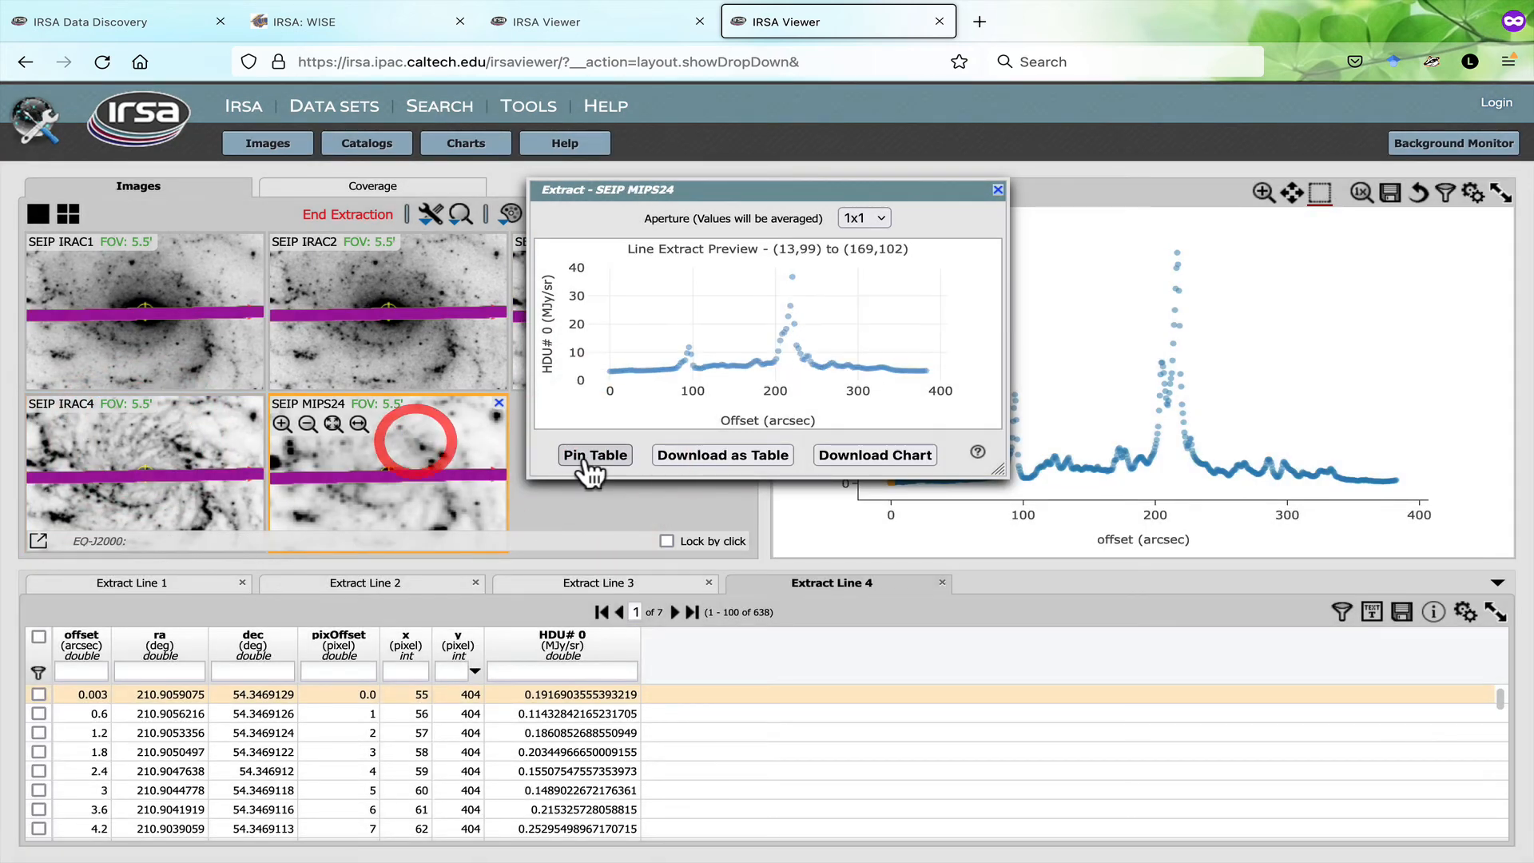
left_click(586, 456)
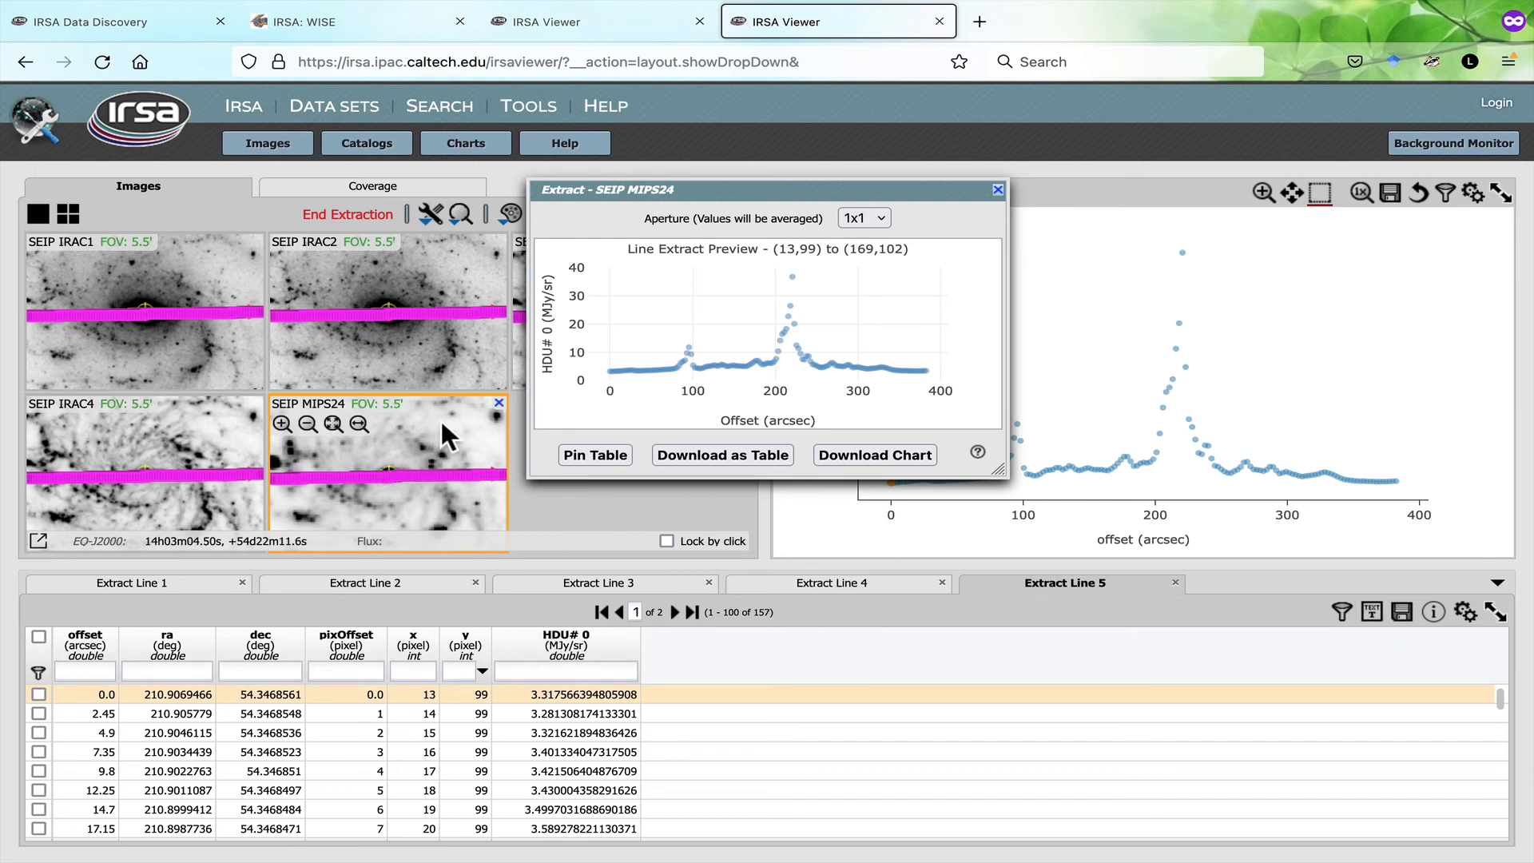
left_click_drag(444, 424, 293, 514)
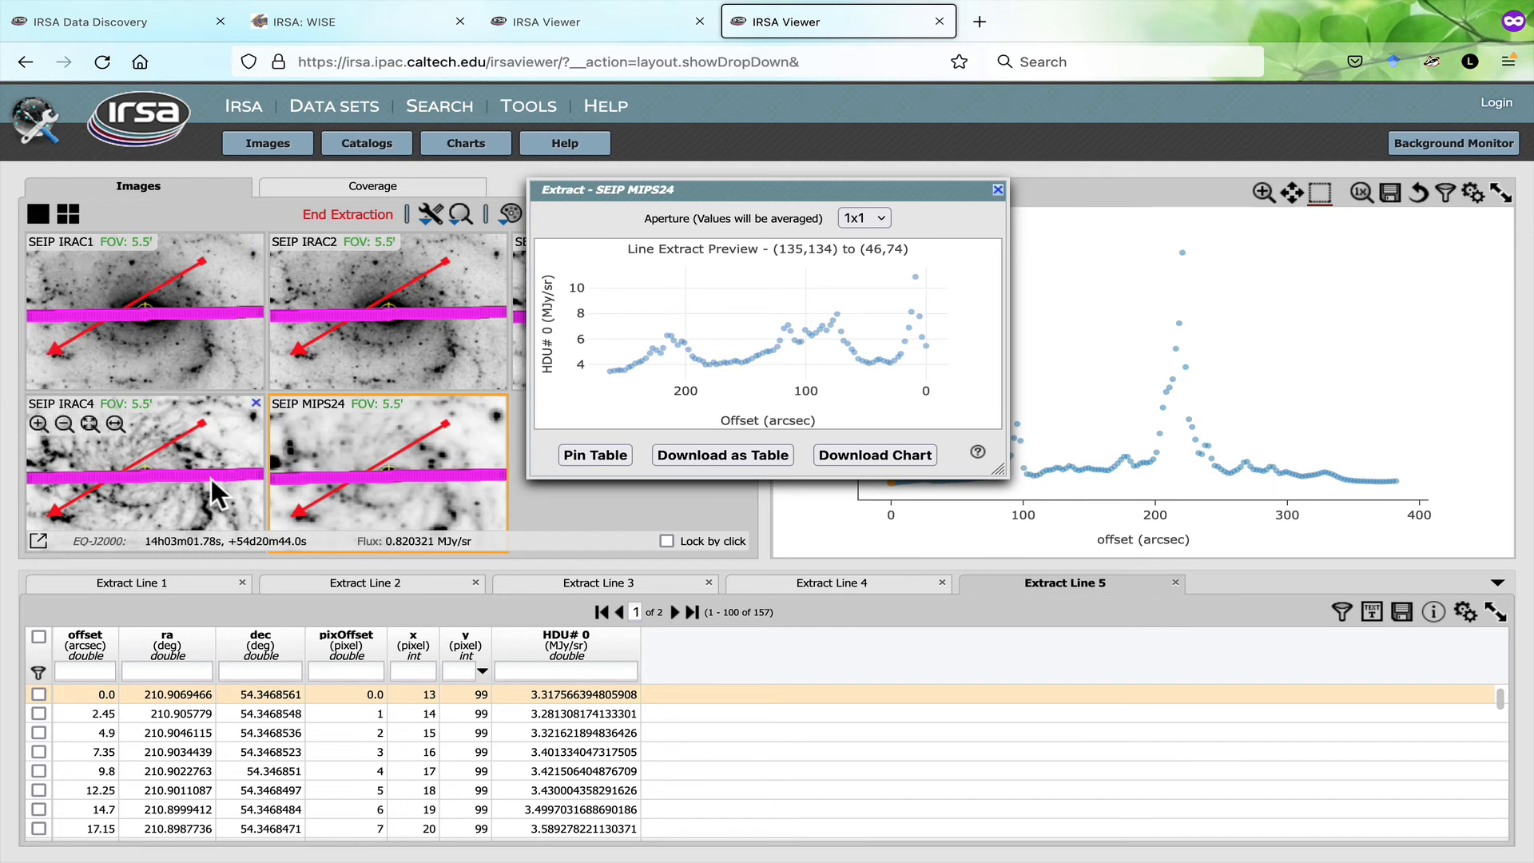
left_click(997, 189)
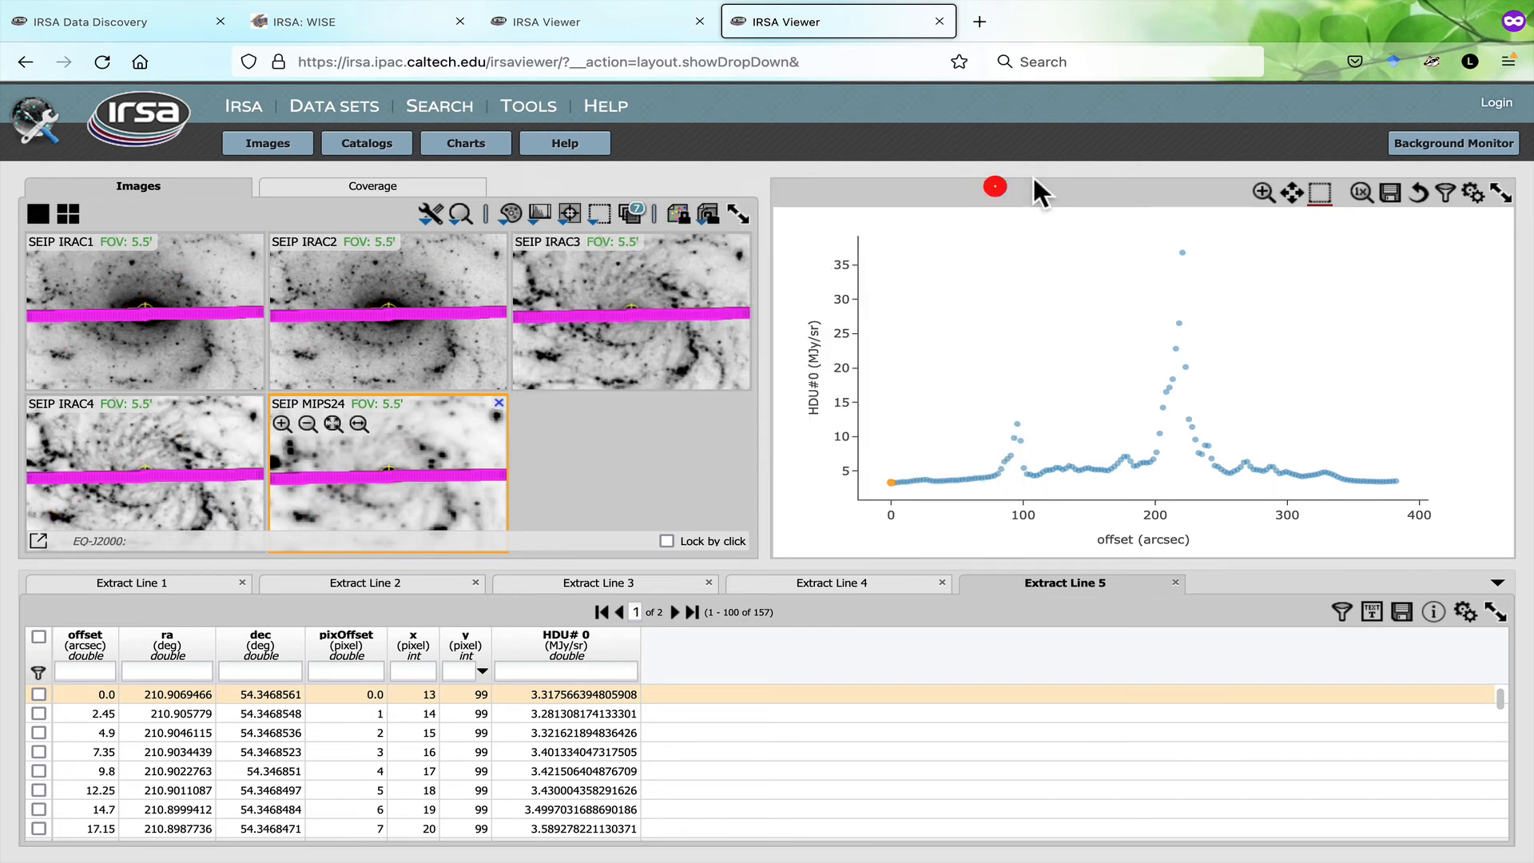
- Extract a dozen points scattered across the SEIP MIPS24 image with 1x1 aperture and pin them as a table
left_click(431, 214)
left_click(638, 361)
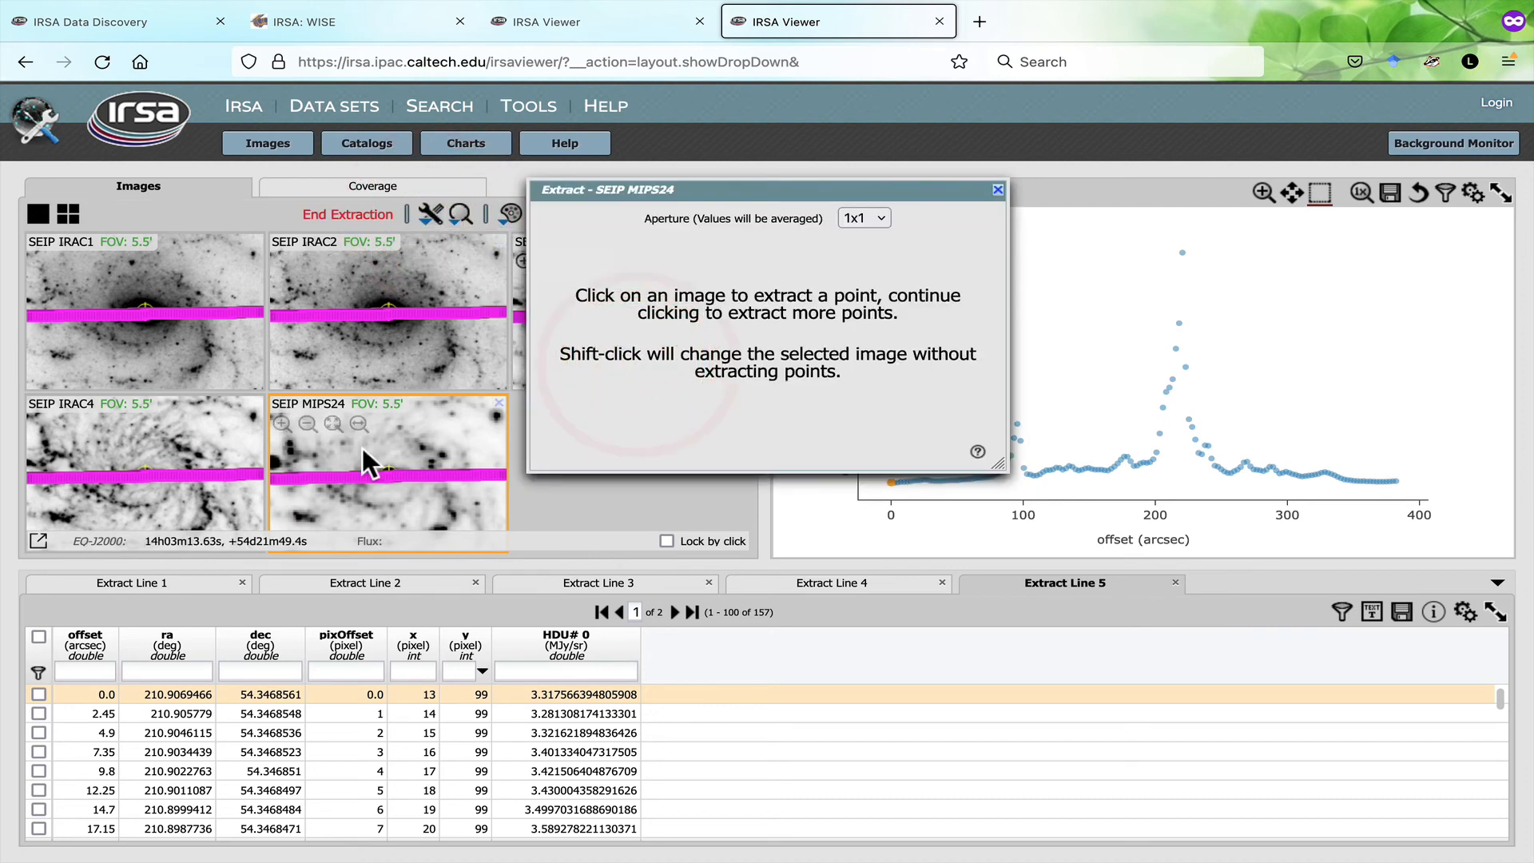
left_click(497, 412)
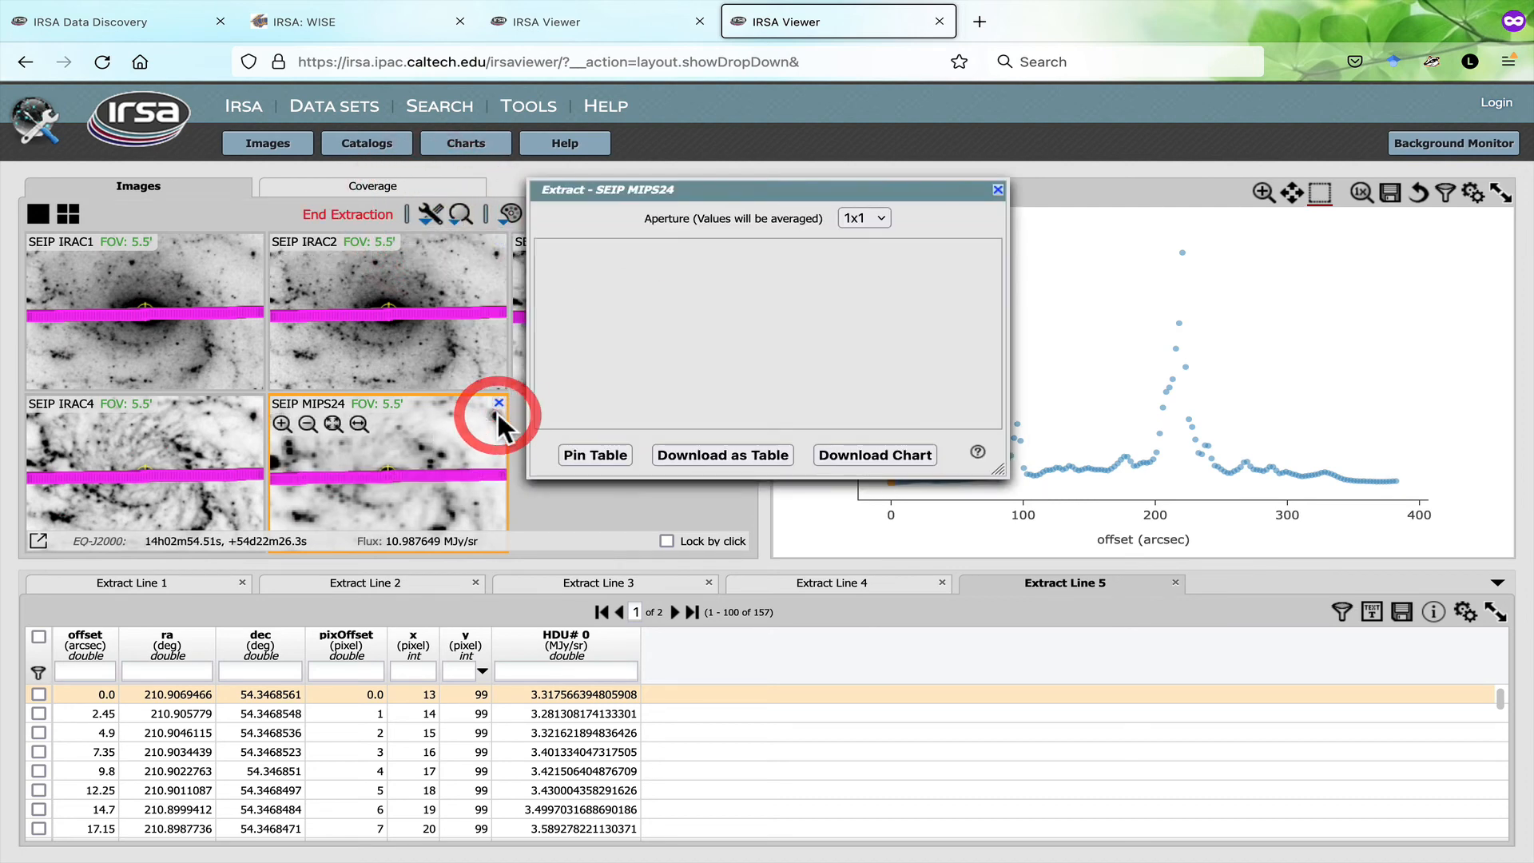
left_click(420, 445)
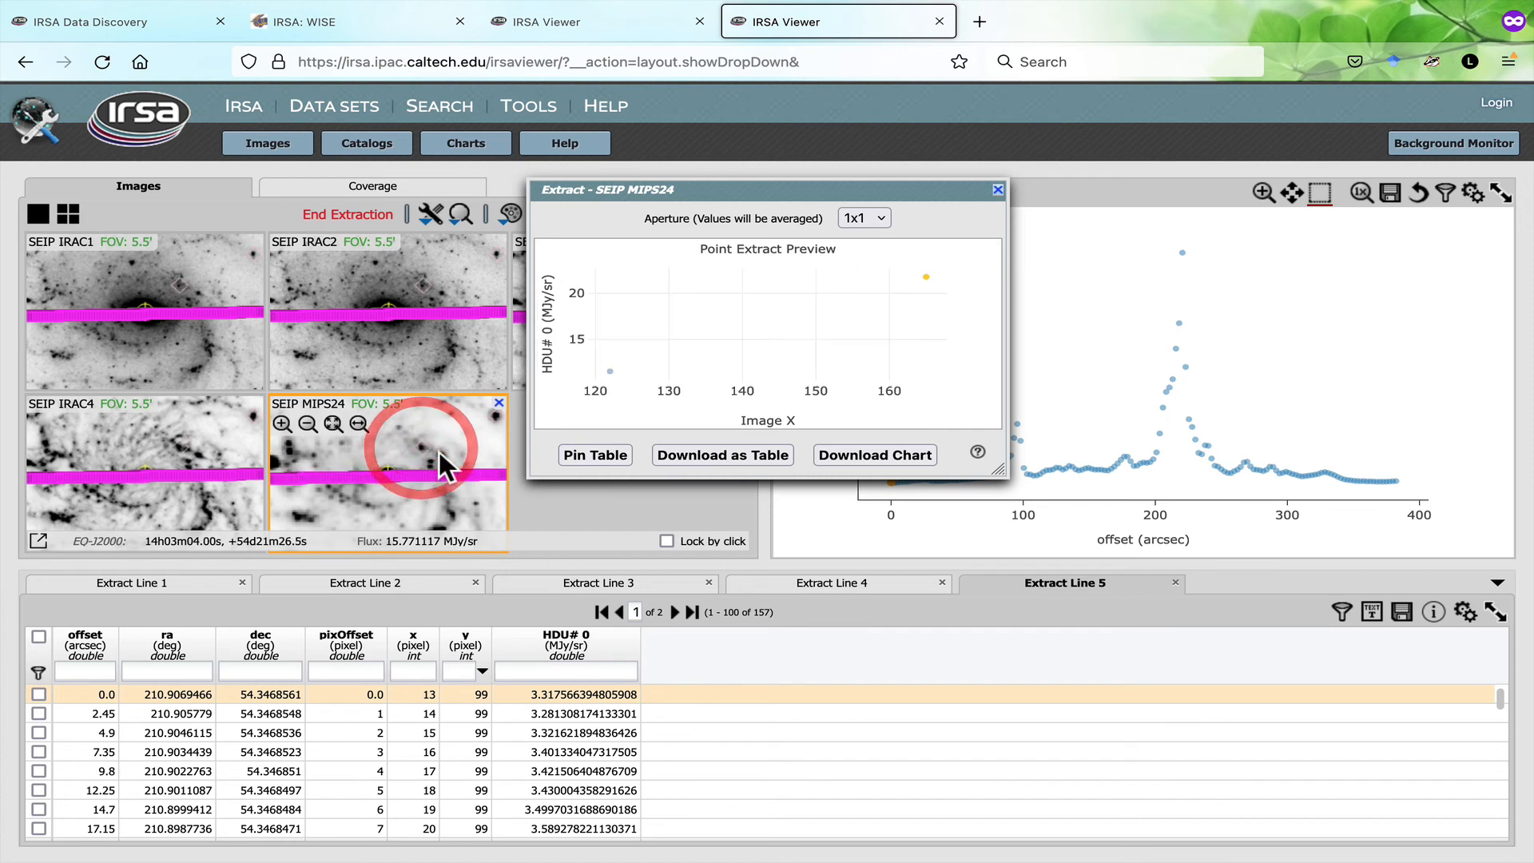
left_click(439, 453)
left_click(290, 441)
left_click(290, 444)
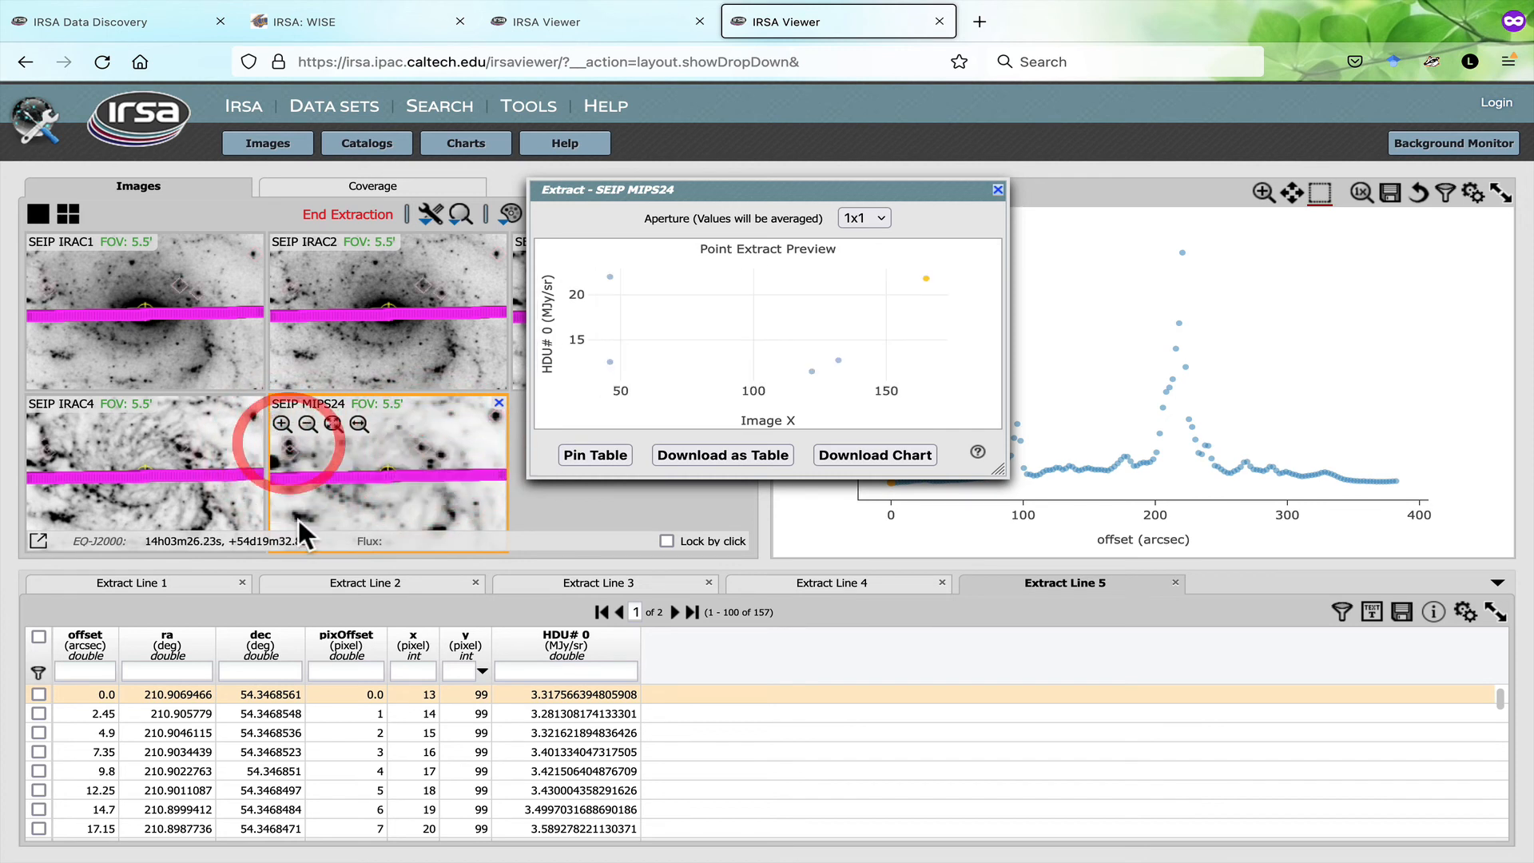
left_click(295, 519)
left_click(306, 521)
left_click(311, 521)
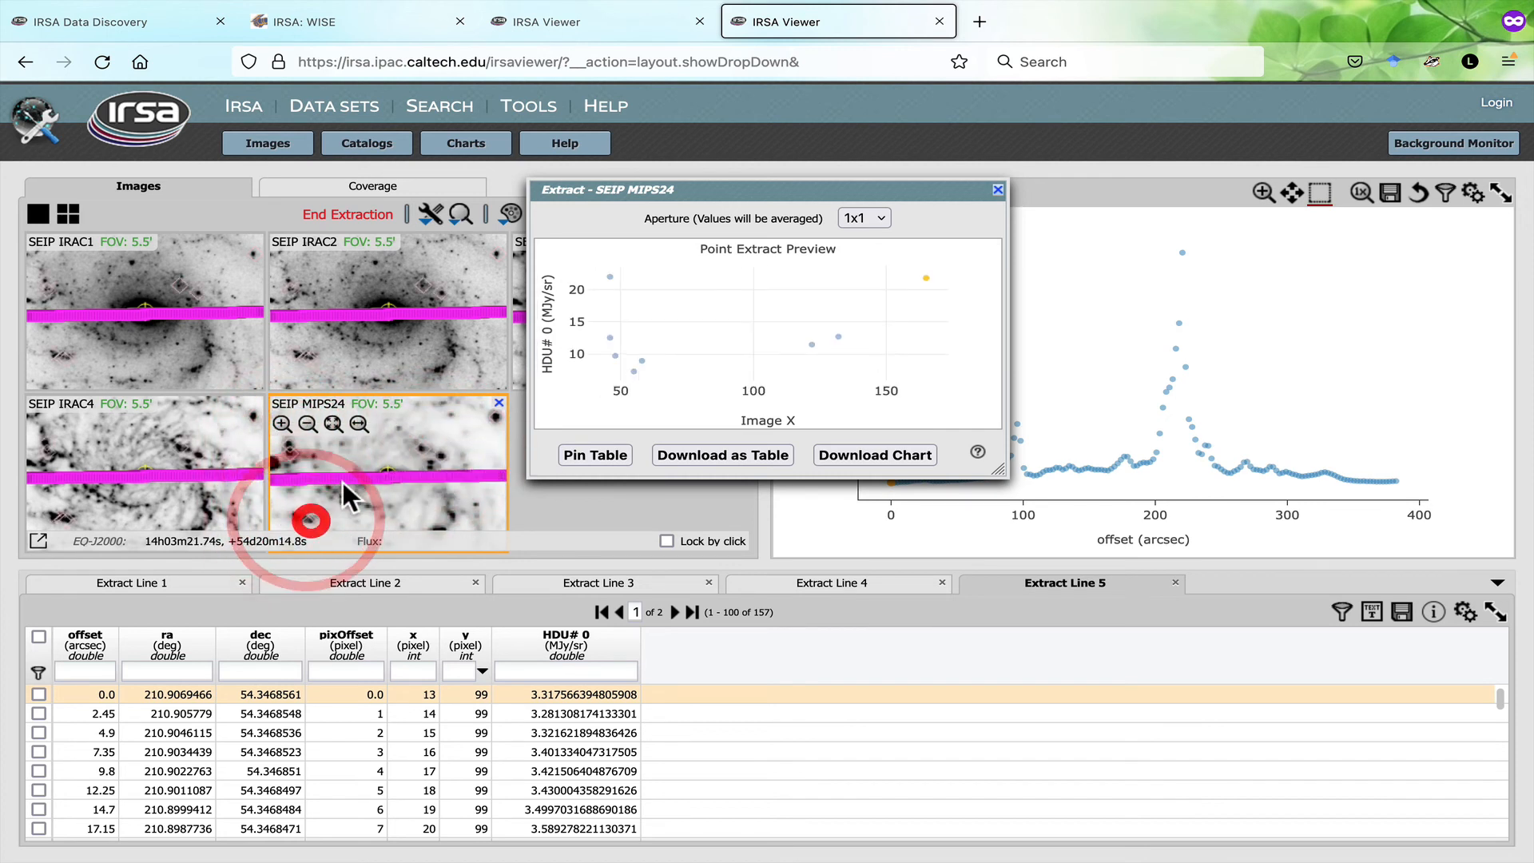
left_click(399, 428)
left_click(442, 409)
left_click(455, 423)
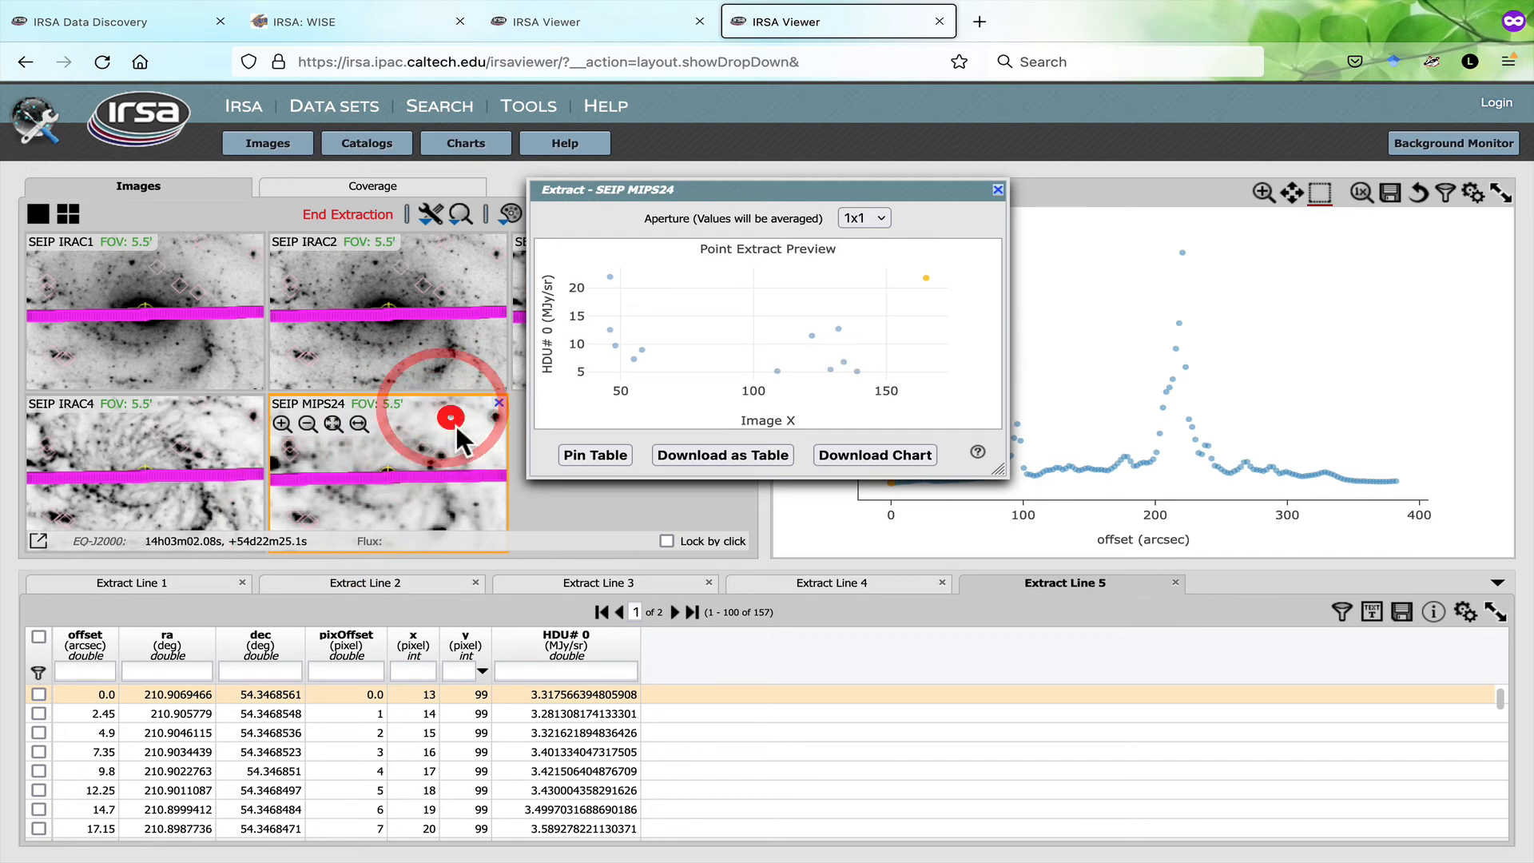
left_click(613, 454)
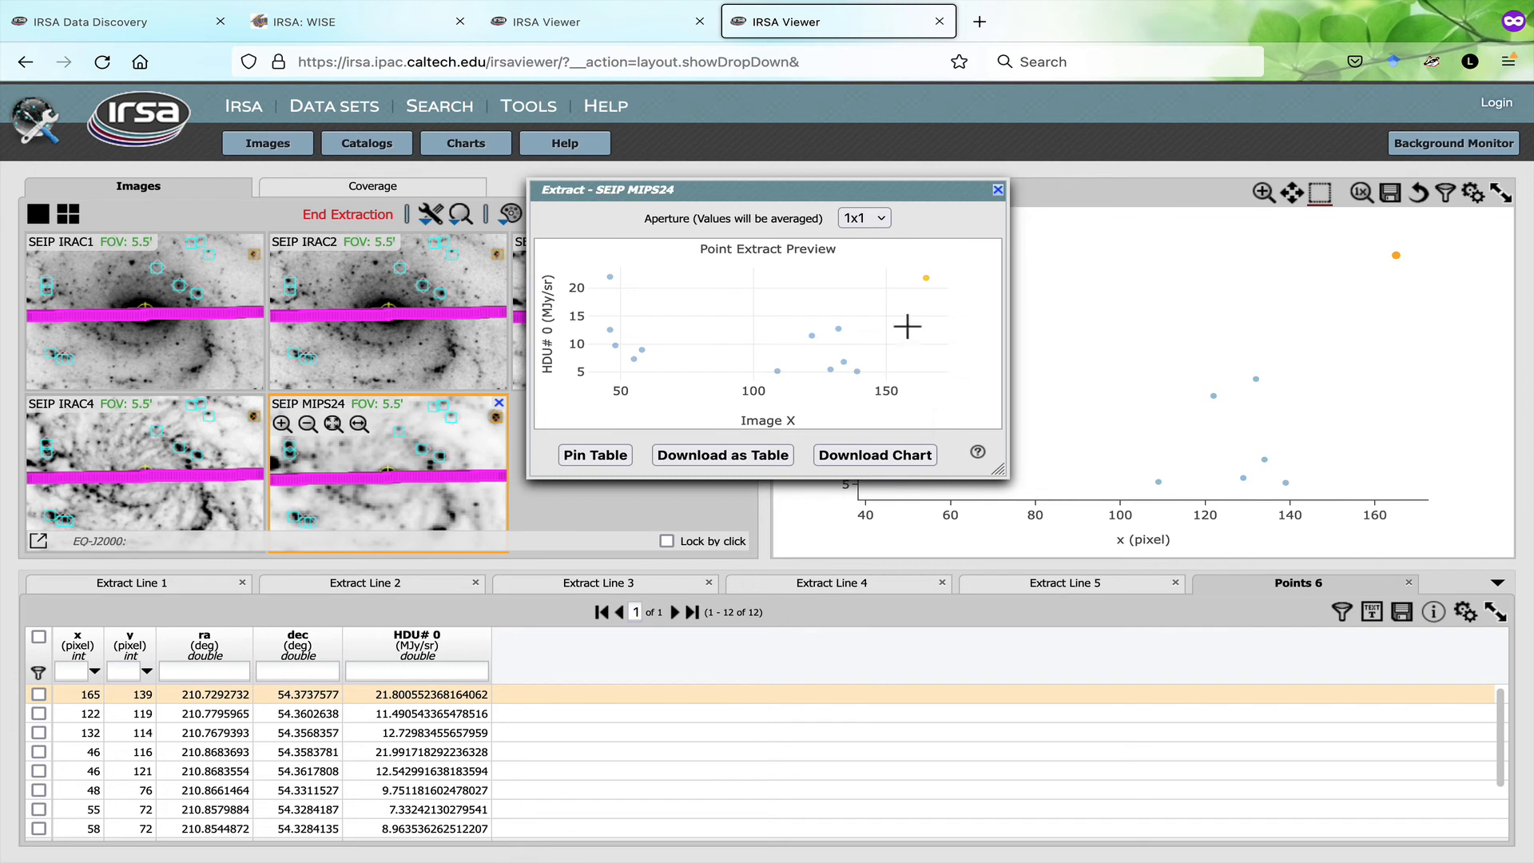
- Review the aperture size options, keep 1x1, and end the point extraction
left_click(870, 218)
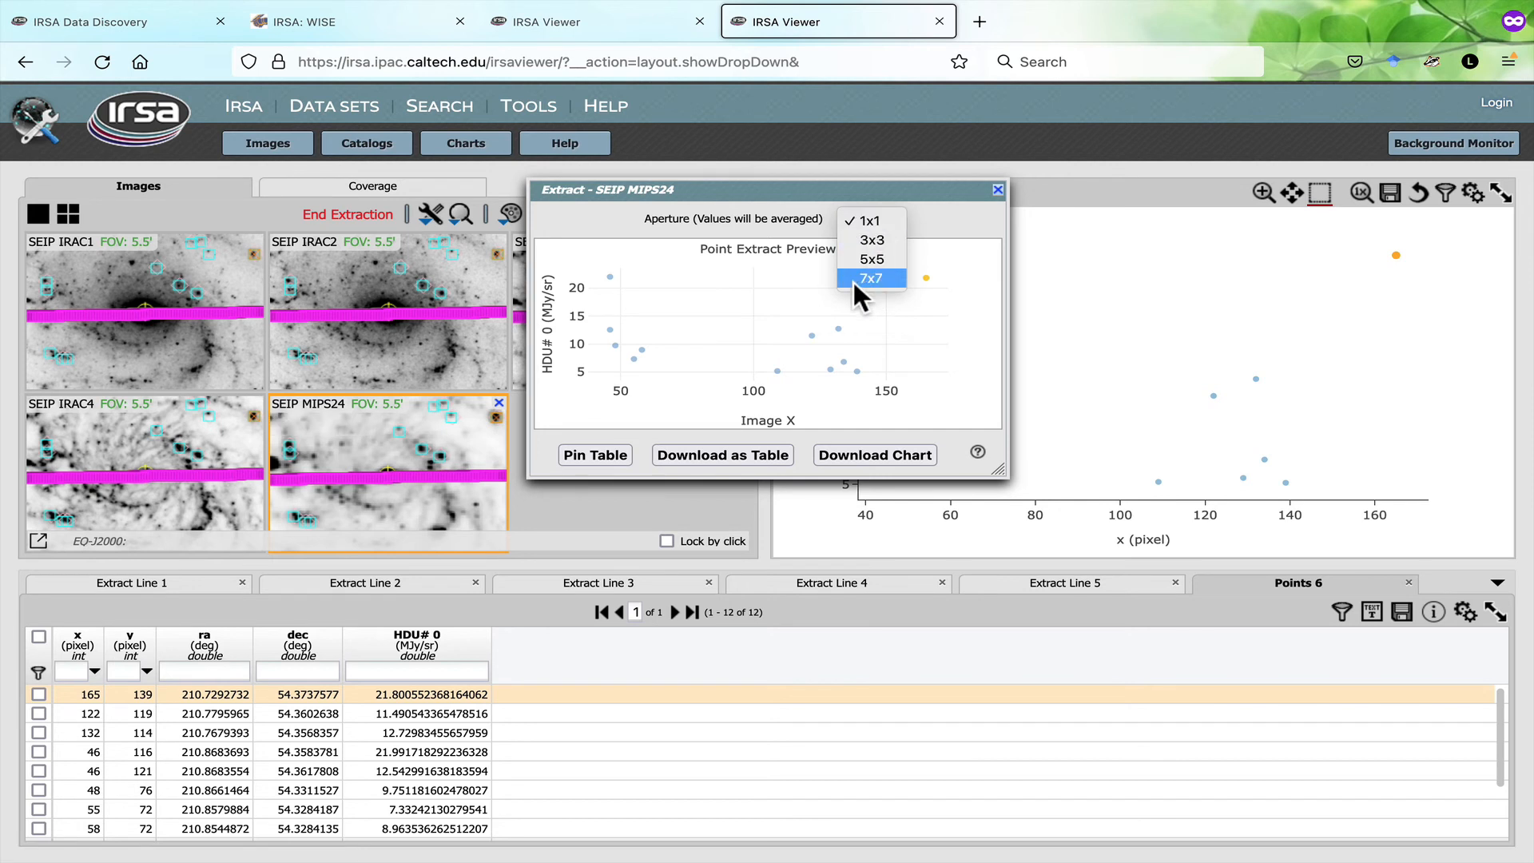
left_click(868, 220)
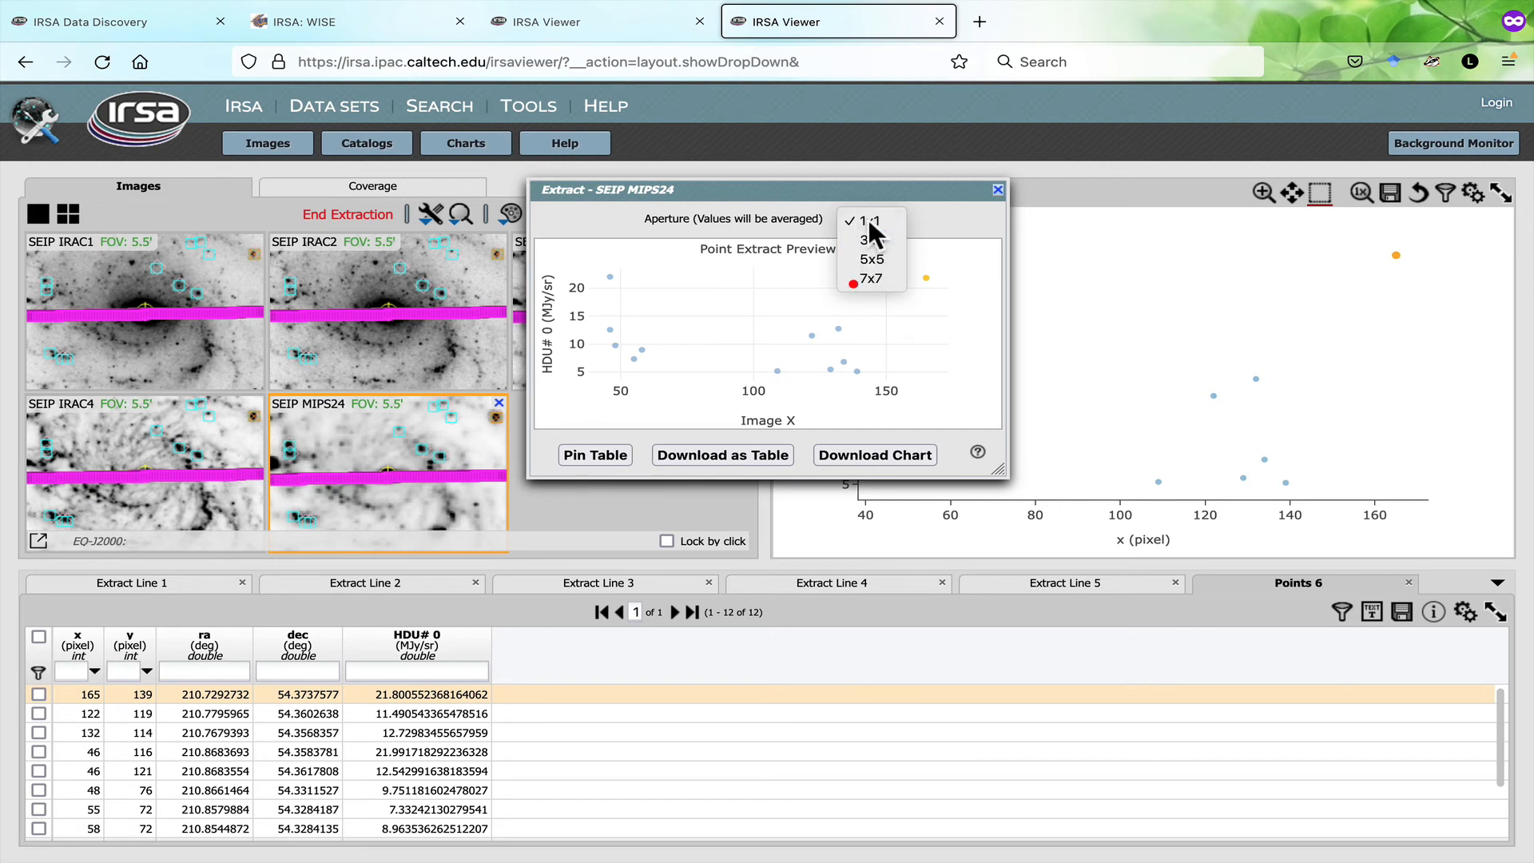
left_click(998, 189)
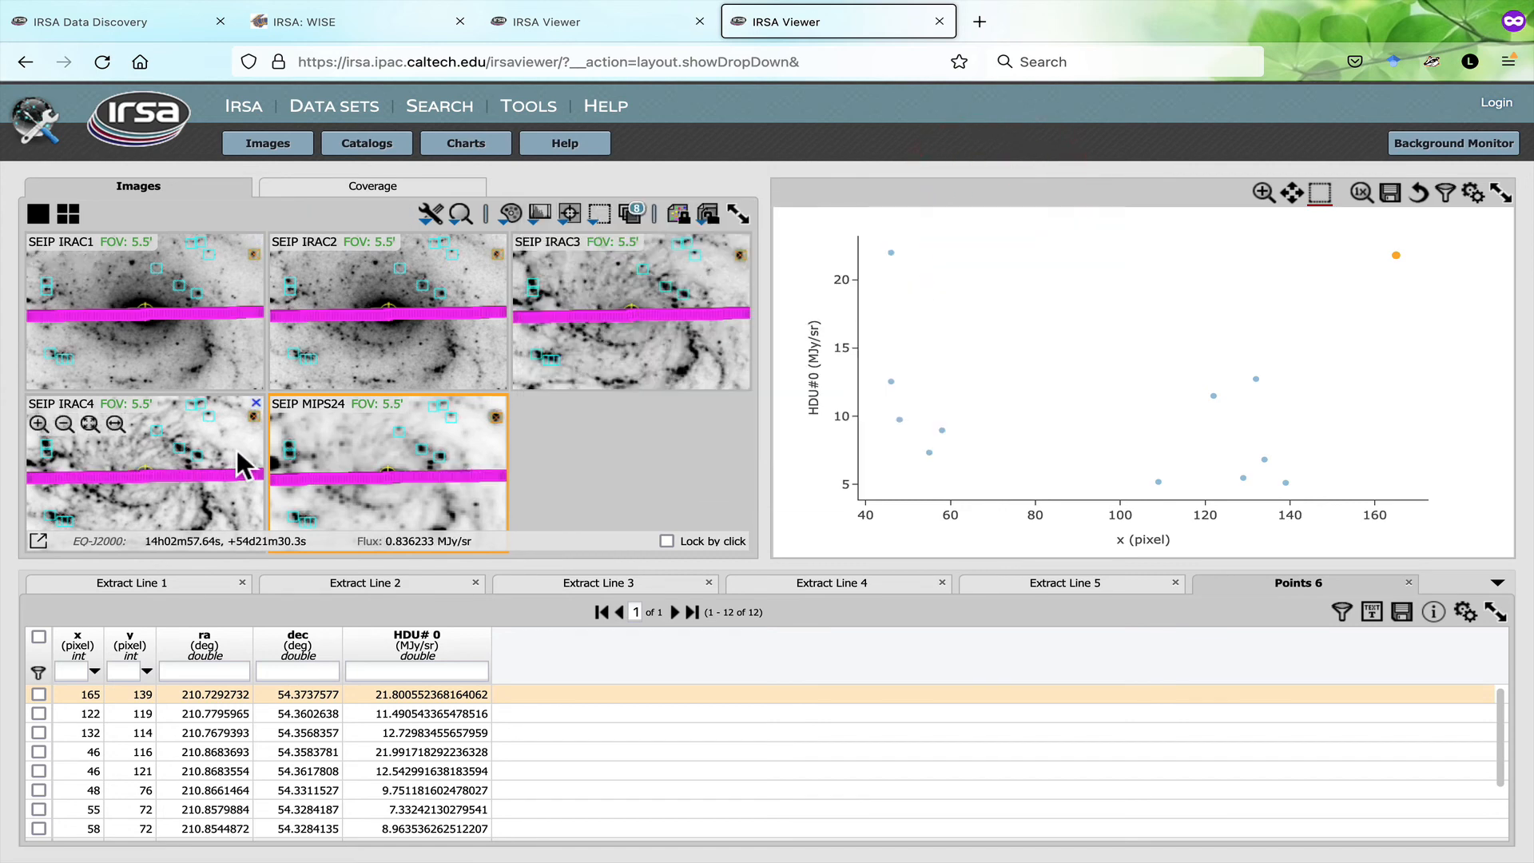
- Upload the local SOFIA FIFI-LS FITS file, _data_SOFIA_FIFI-LS_L4_2016-07-05_FI_F316, and load its FLUX cube extension as an image
left_click(293, 148)
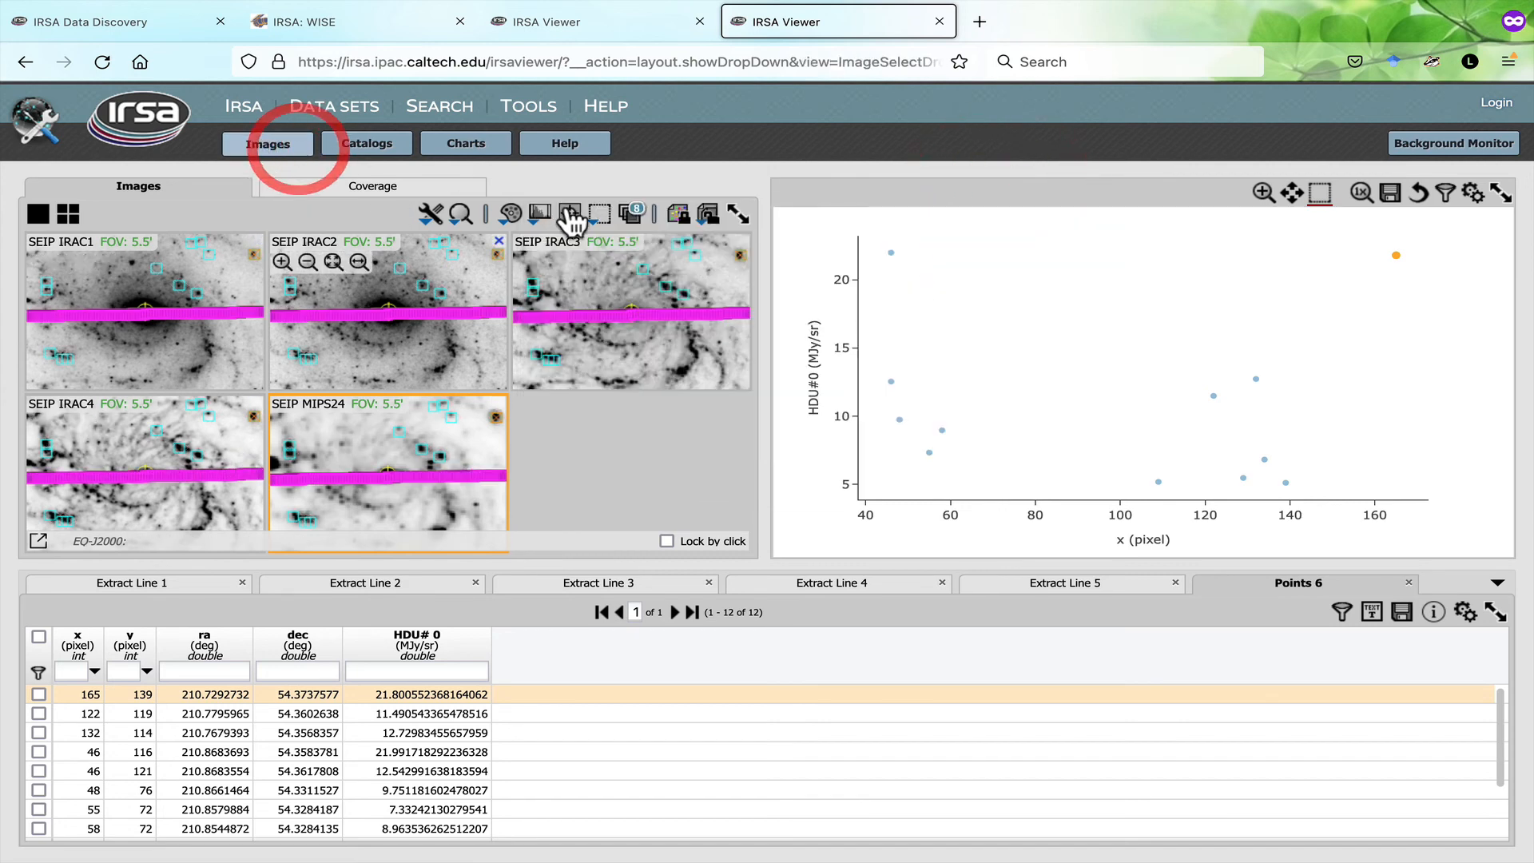
left_click(367, 143)
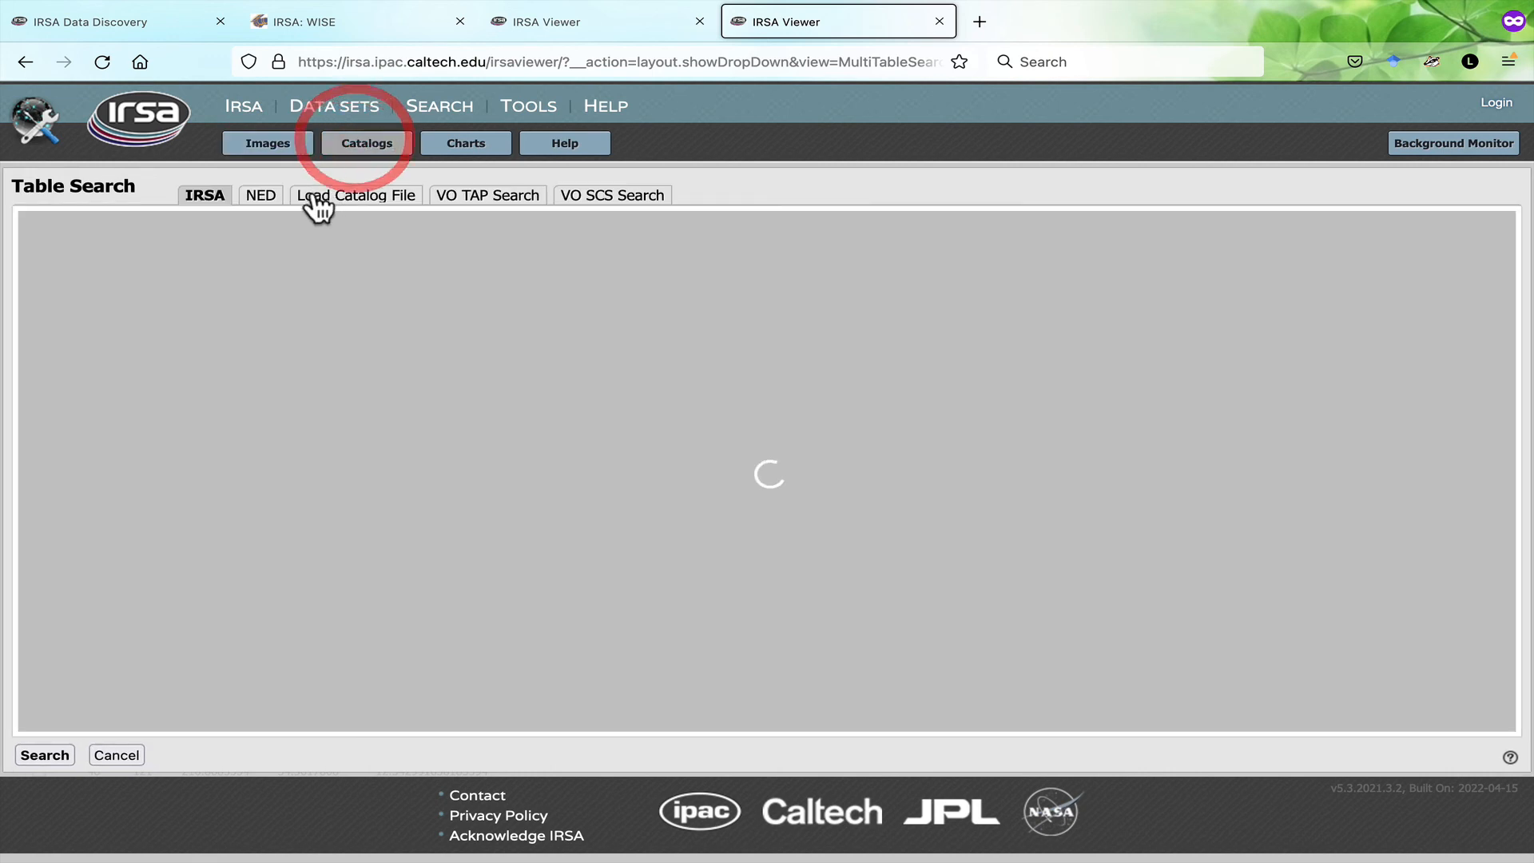
left_click(315, 200)
left_click(272, 259)
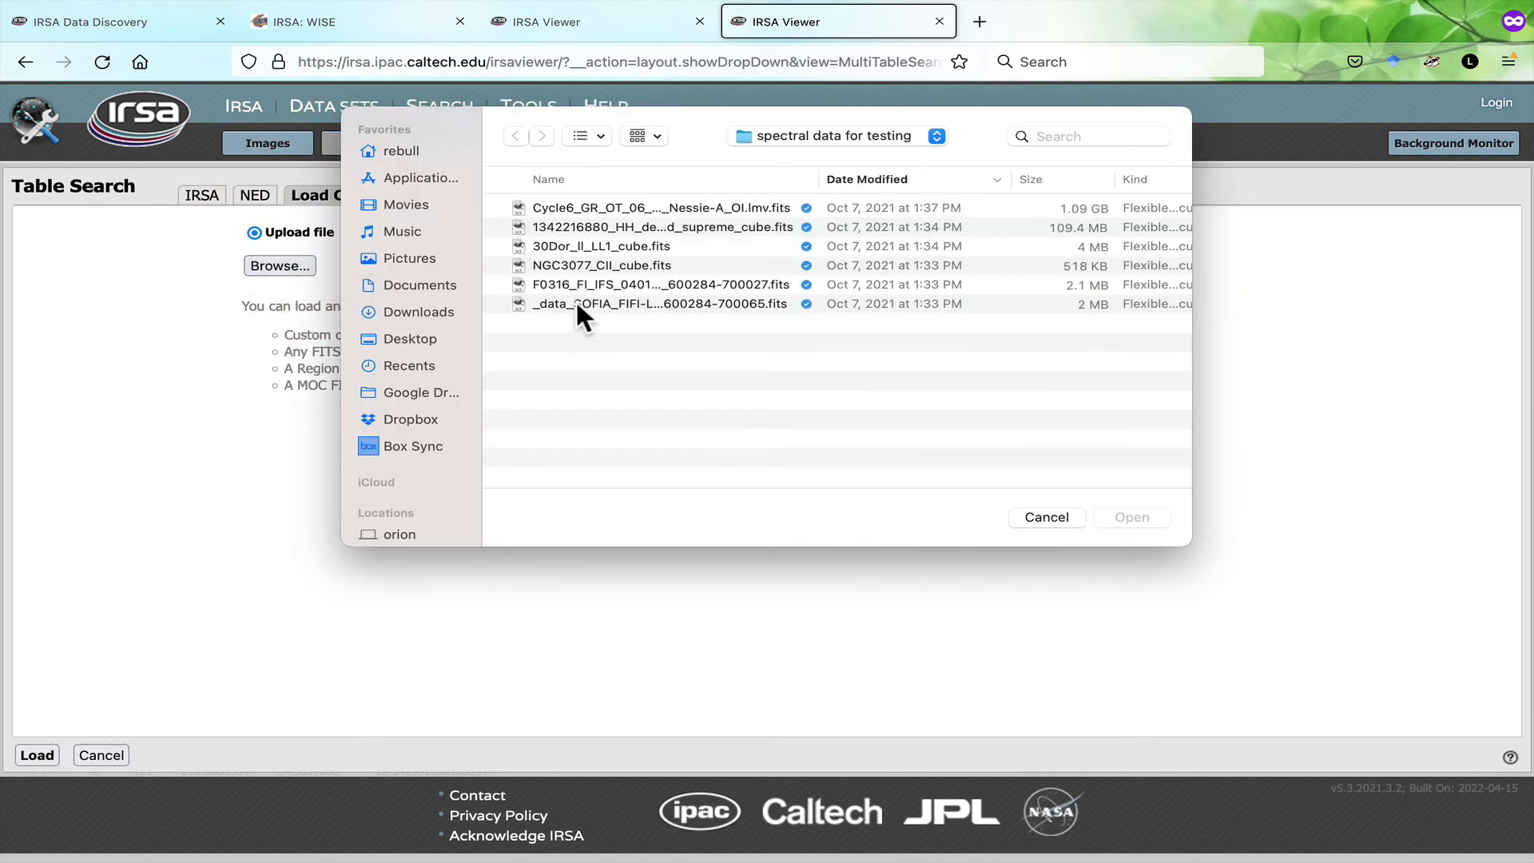
left_click(576, 304)
left_click(1132, 517)
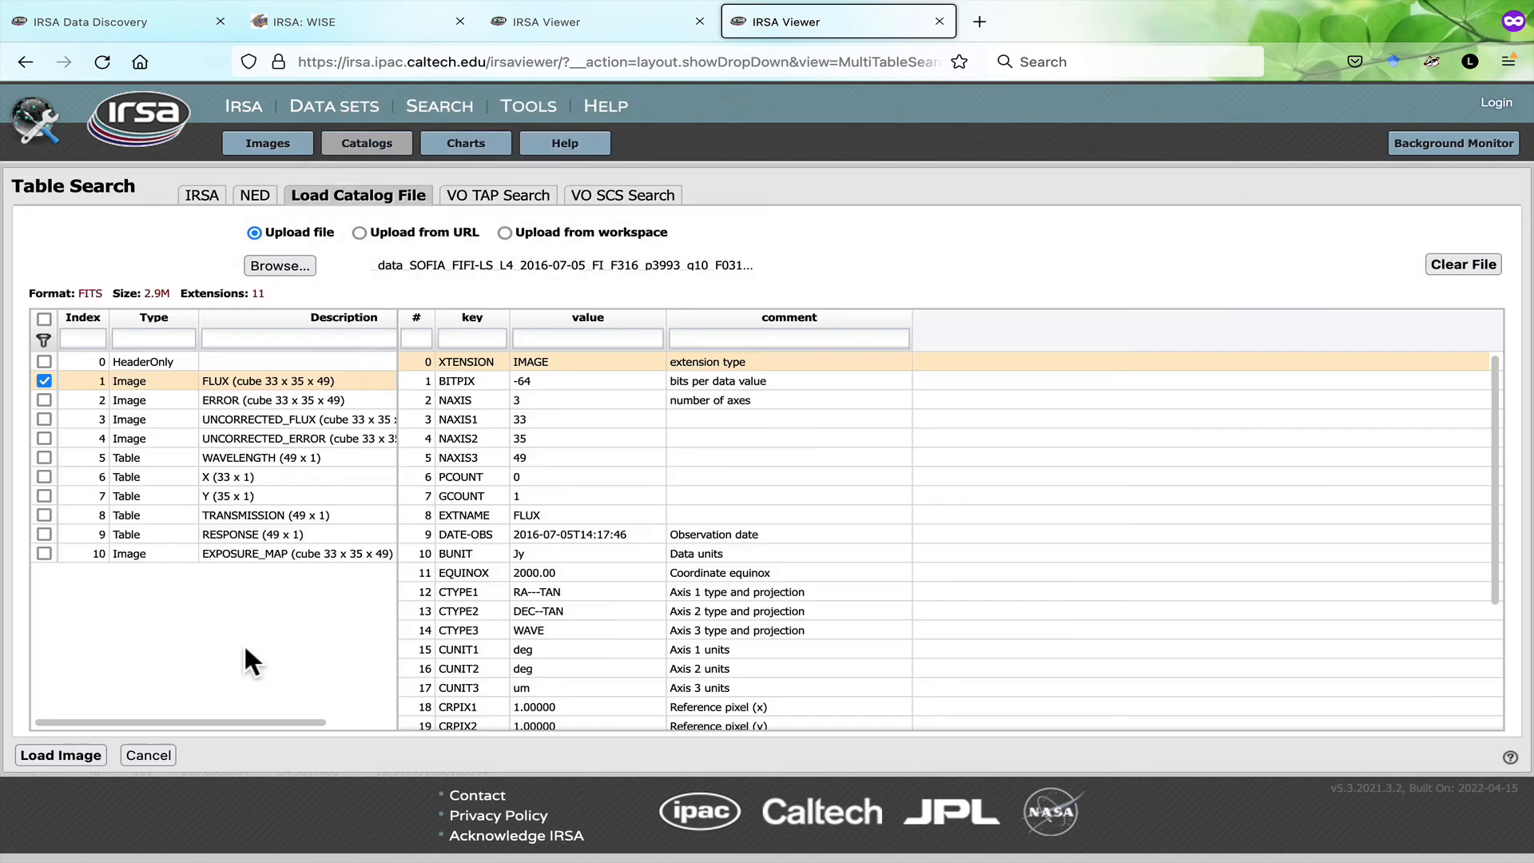
left_click(50, 765)
left_click(51, 766)
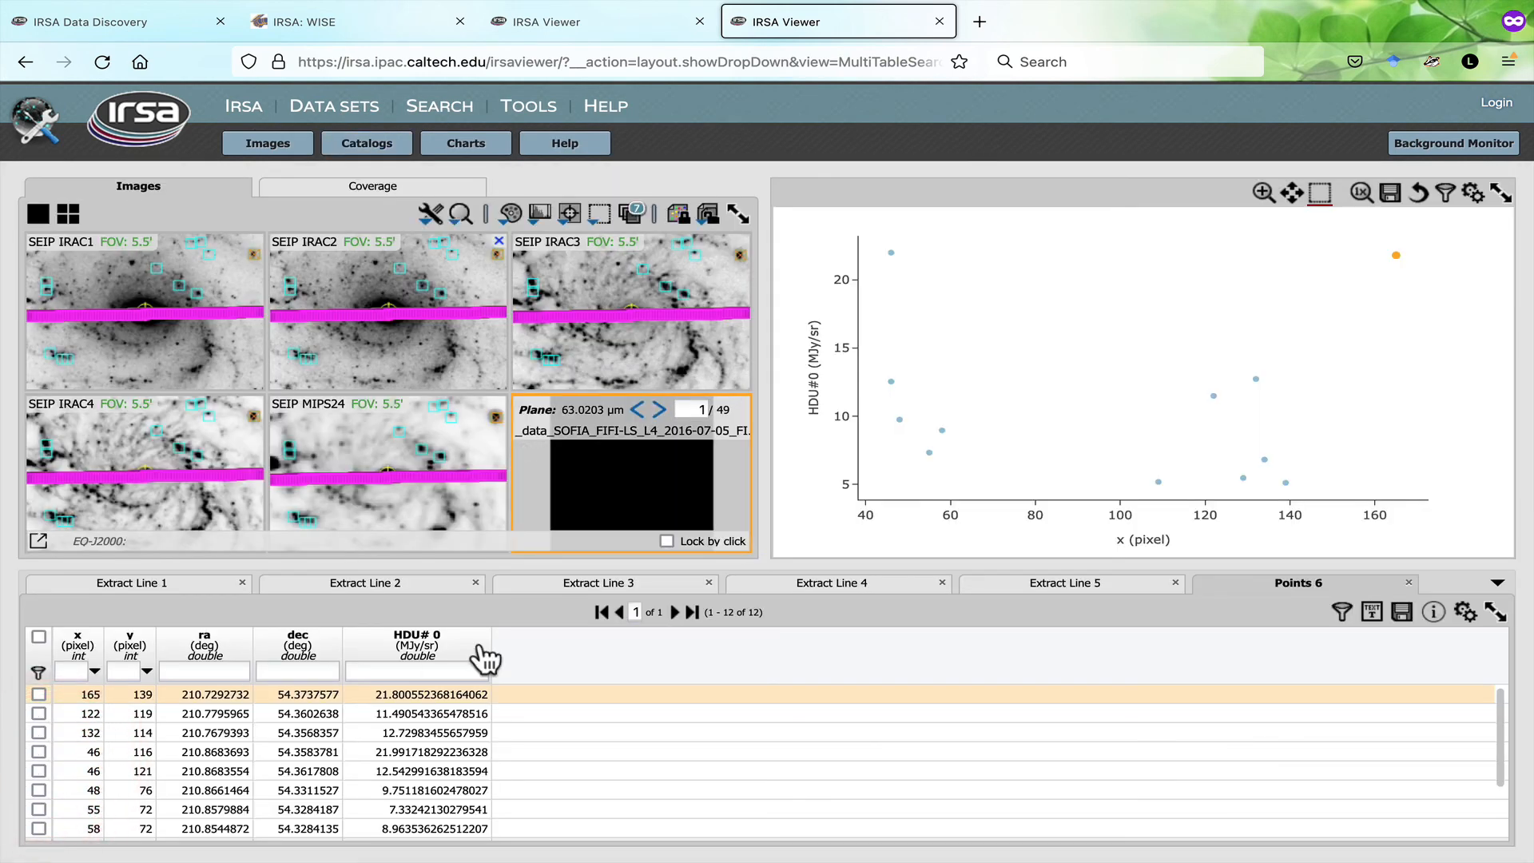
- Show the SOFIA cube as a single image at plane 25, enlarged around its dark central source
left_click(38, 213)
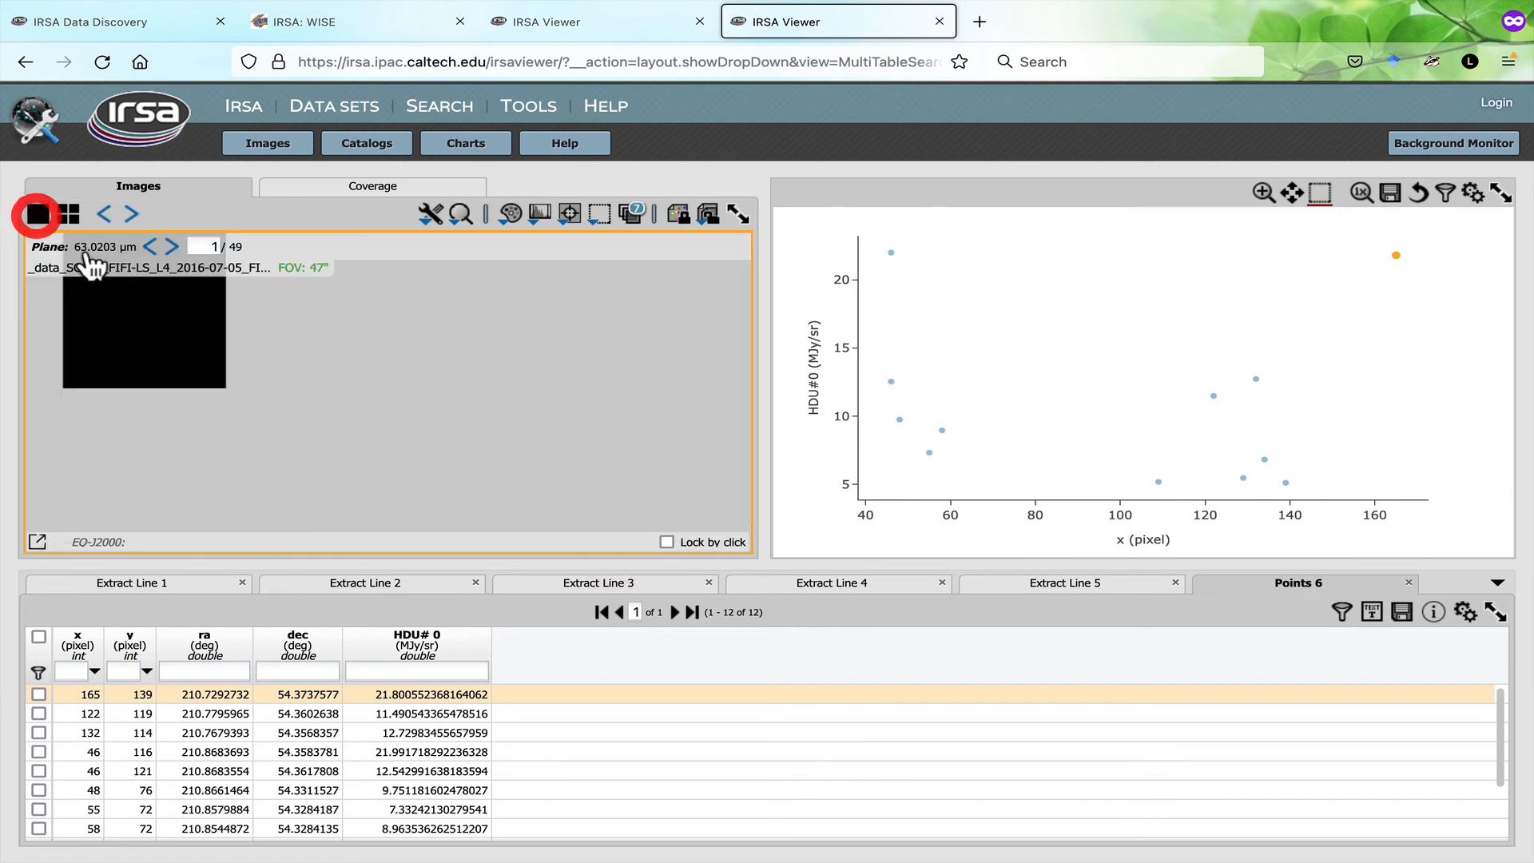
left_click(212, 247)
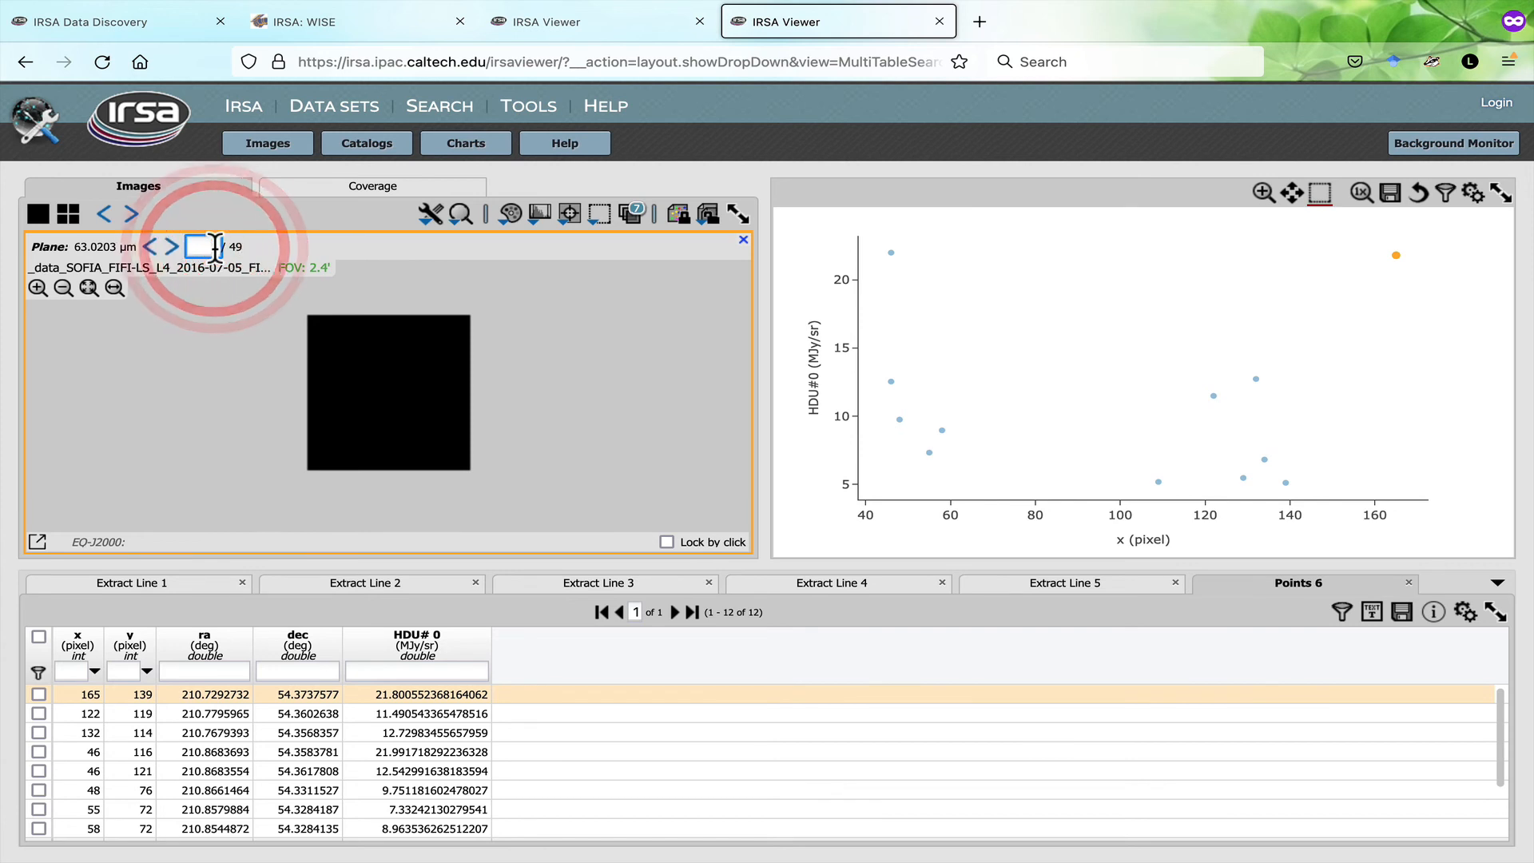
type("25")
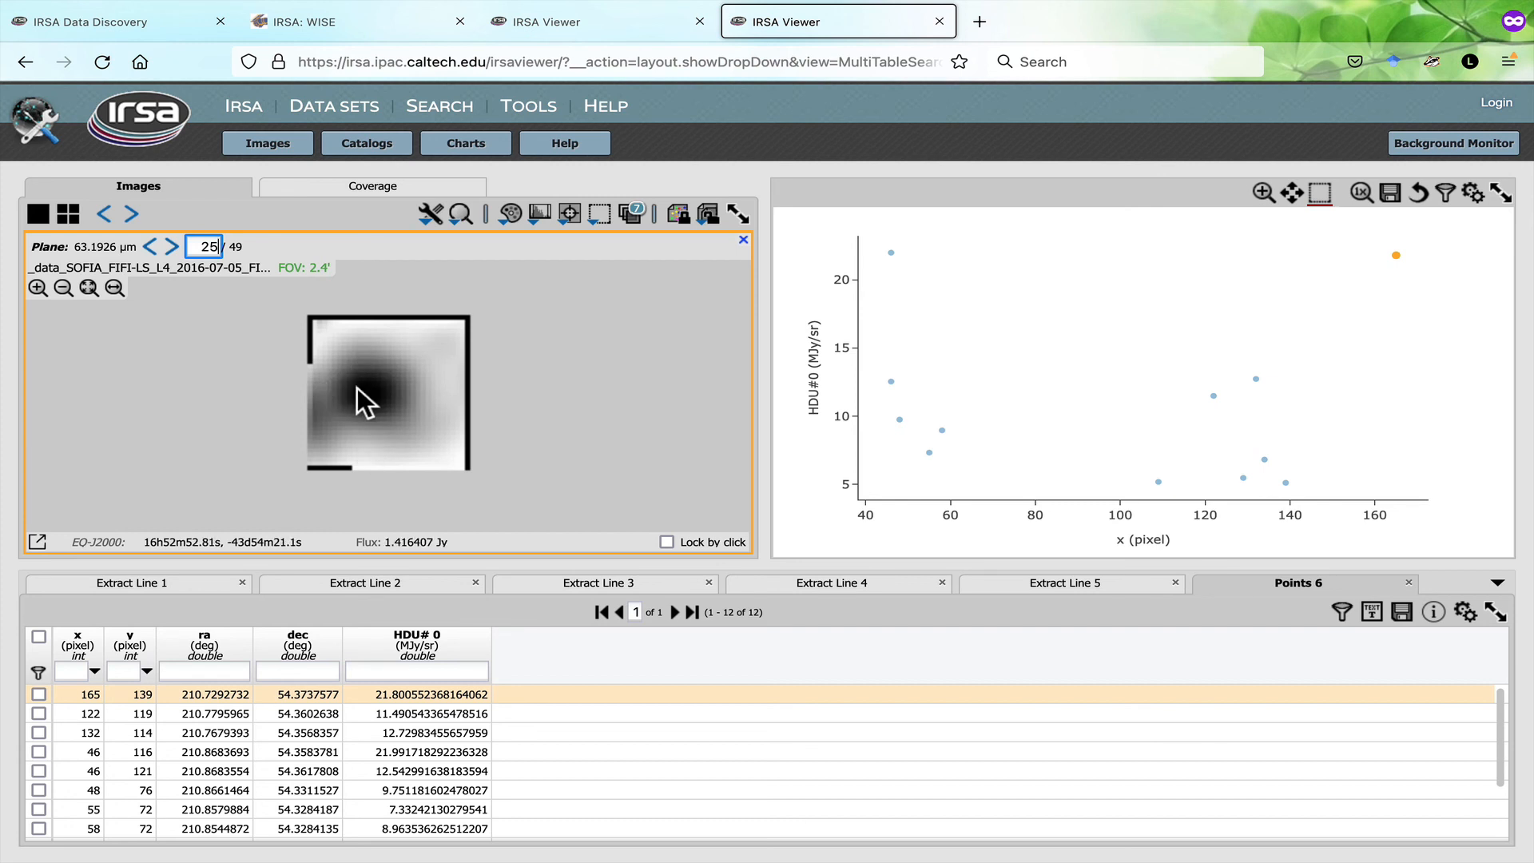
scroll(357, 387, "up", 1)
scroll(357, 386, "up", 1)
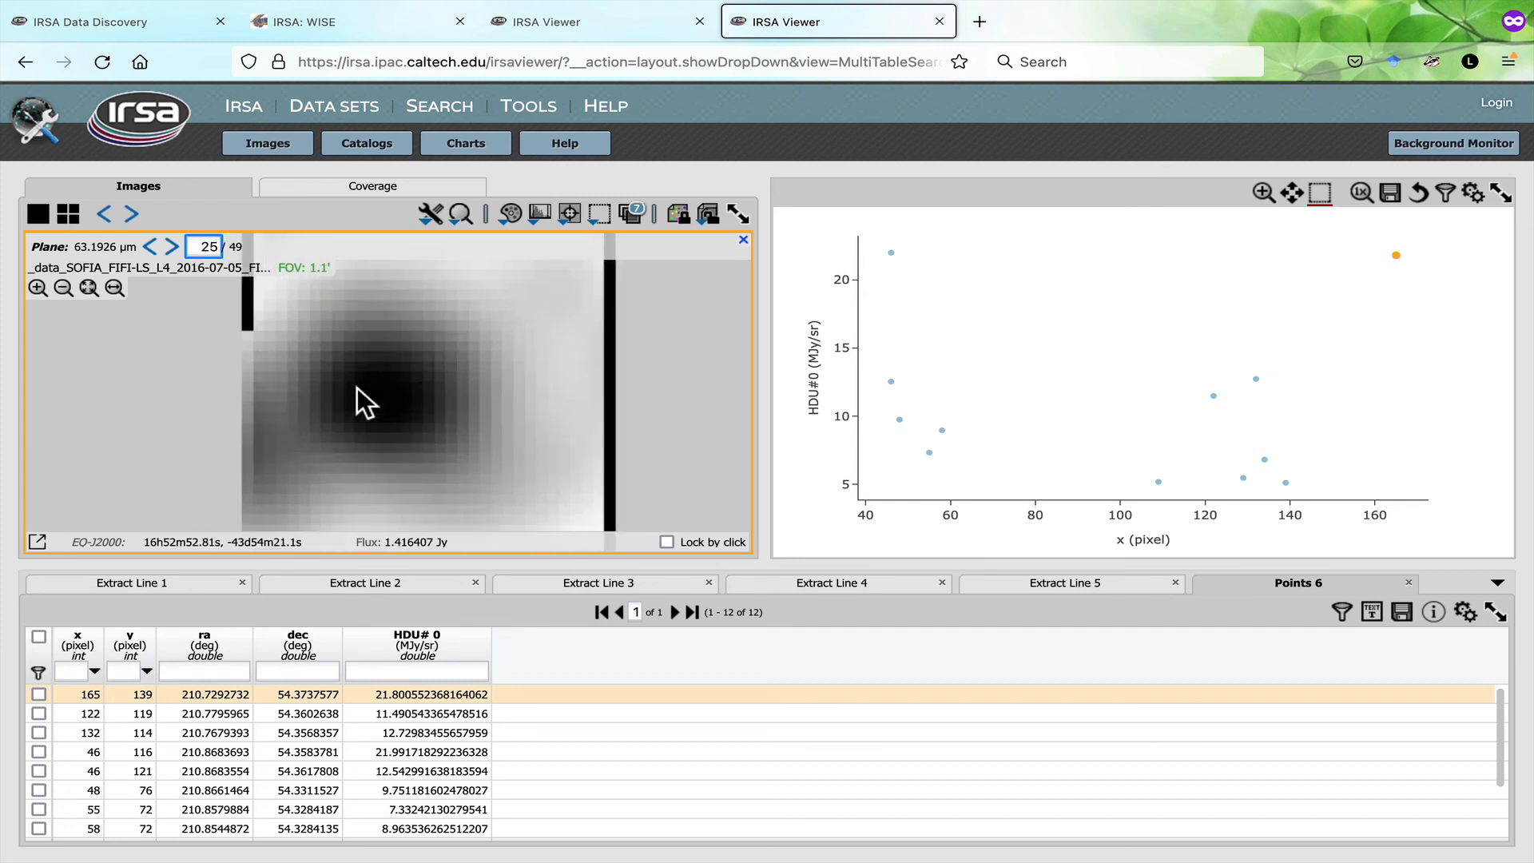
- Extract the Z-axis spectrum through all cube planes at point (14,15), near the source's center, and pin its table
left_click(430, 213)
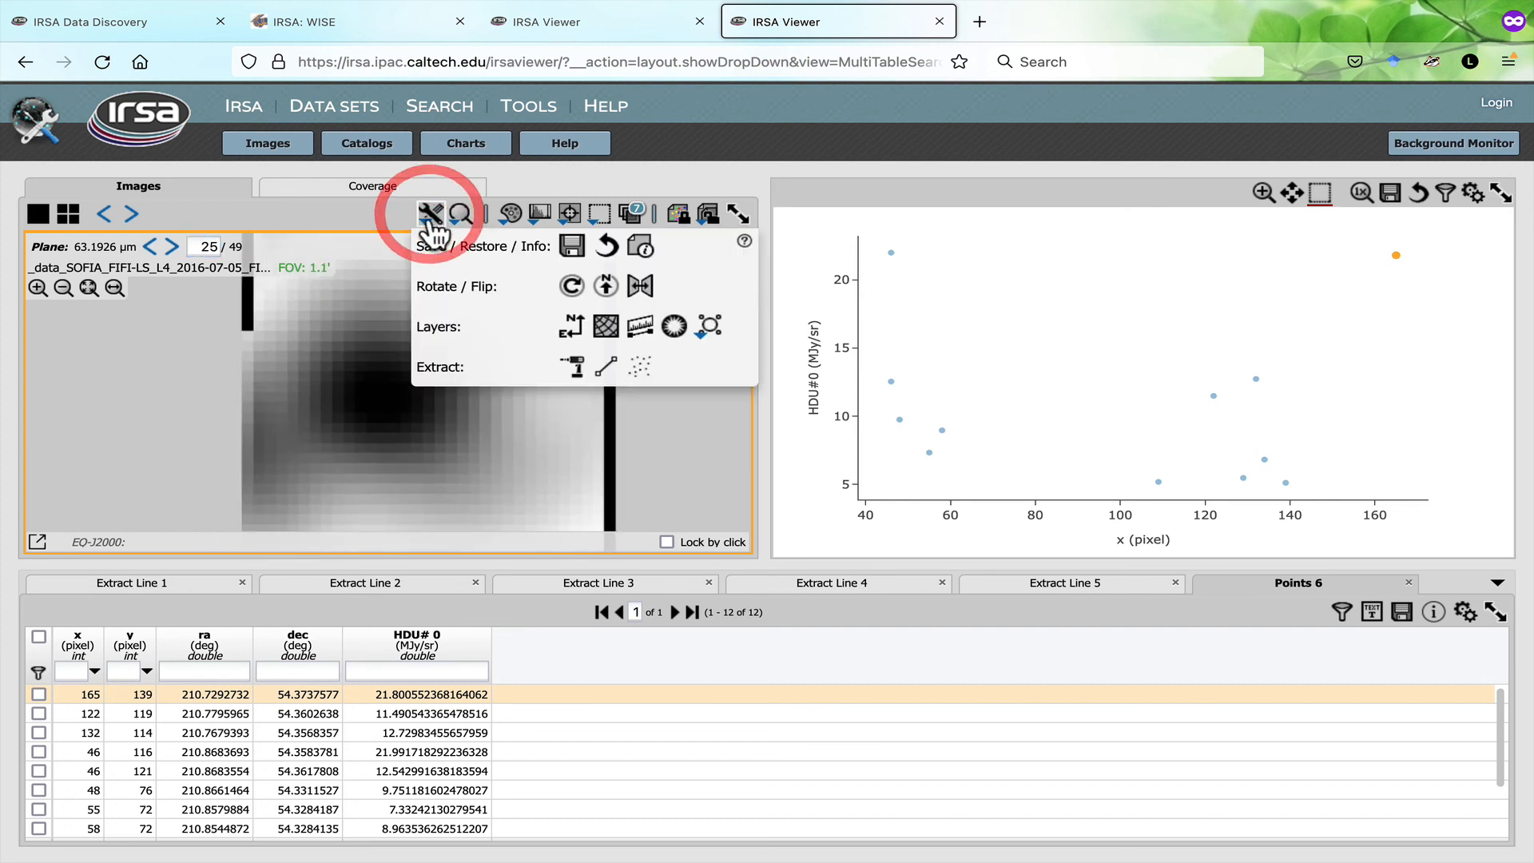
left_click(572, 369)
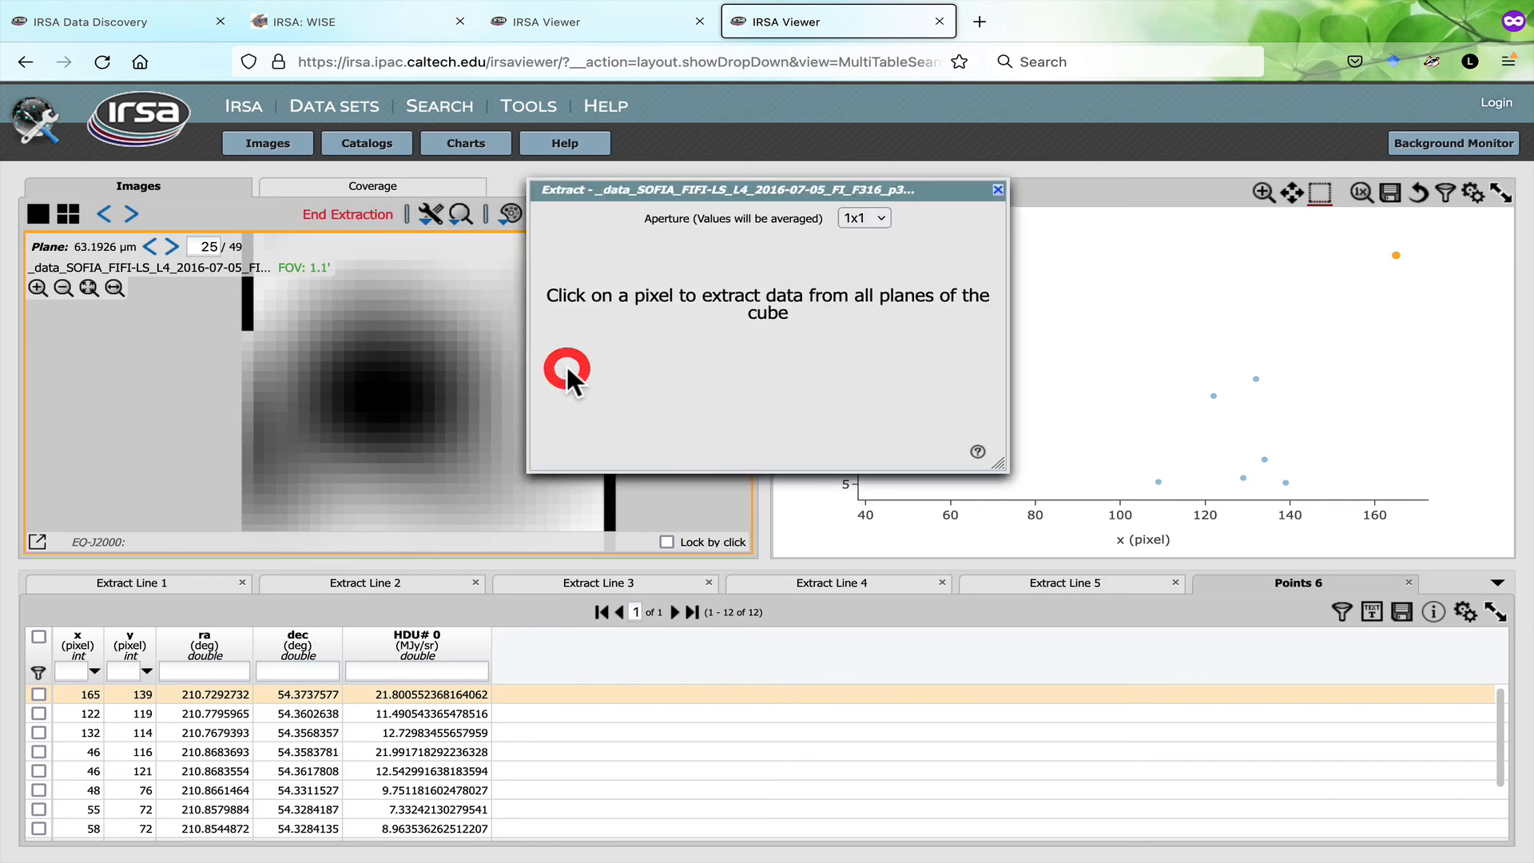
left_click(381, 397)
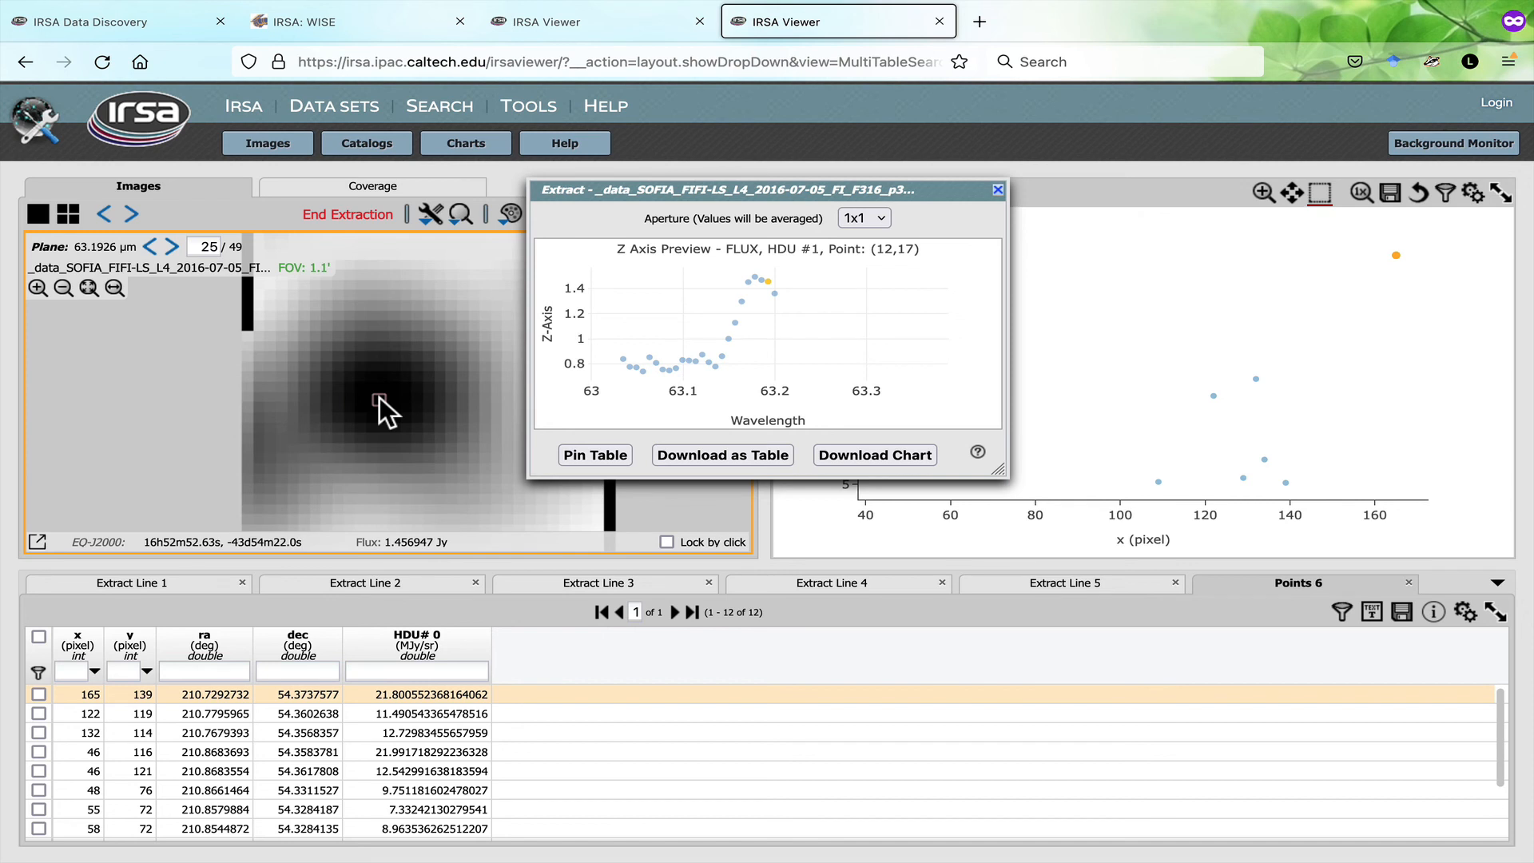
left_click(401, 420)
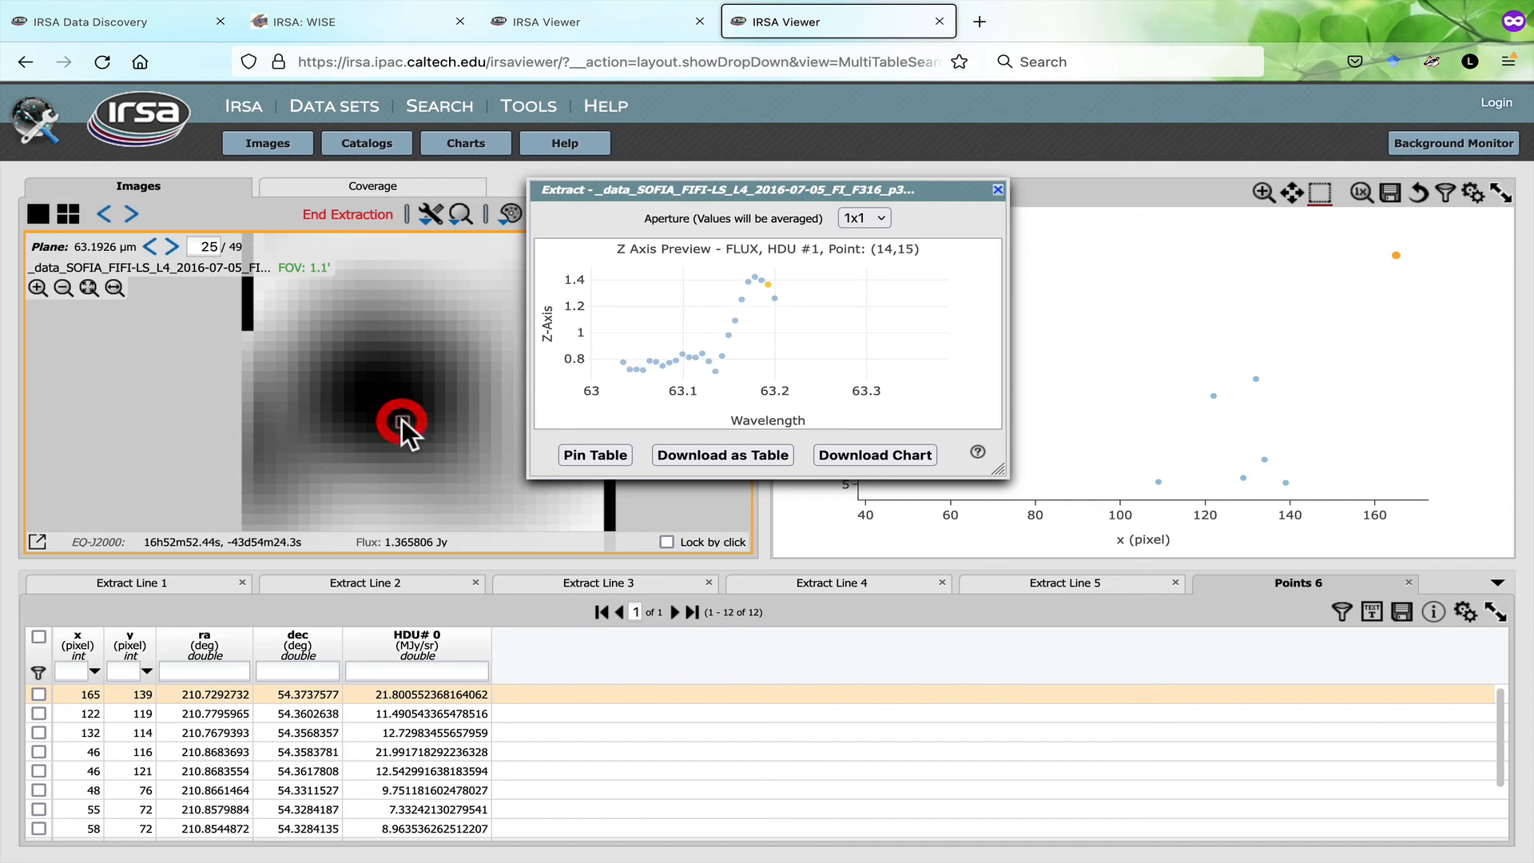
left_click(596, 455)
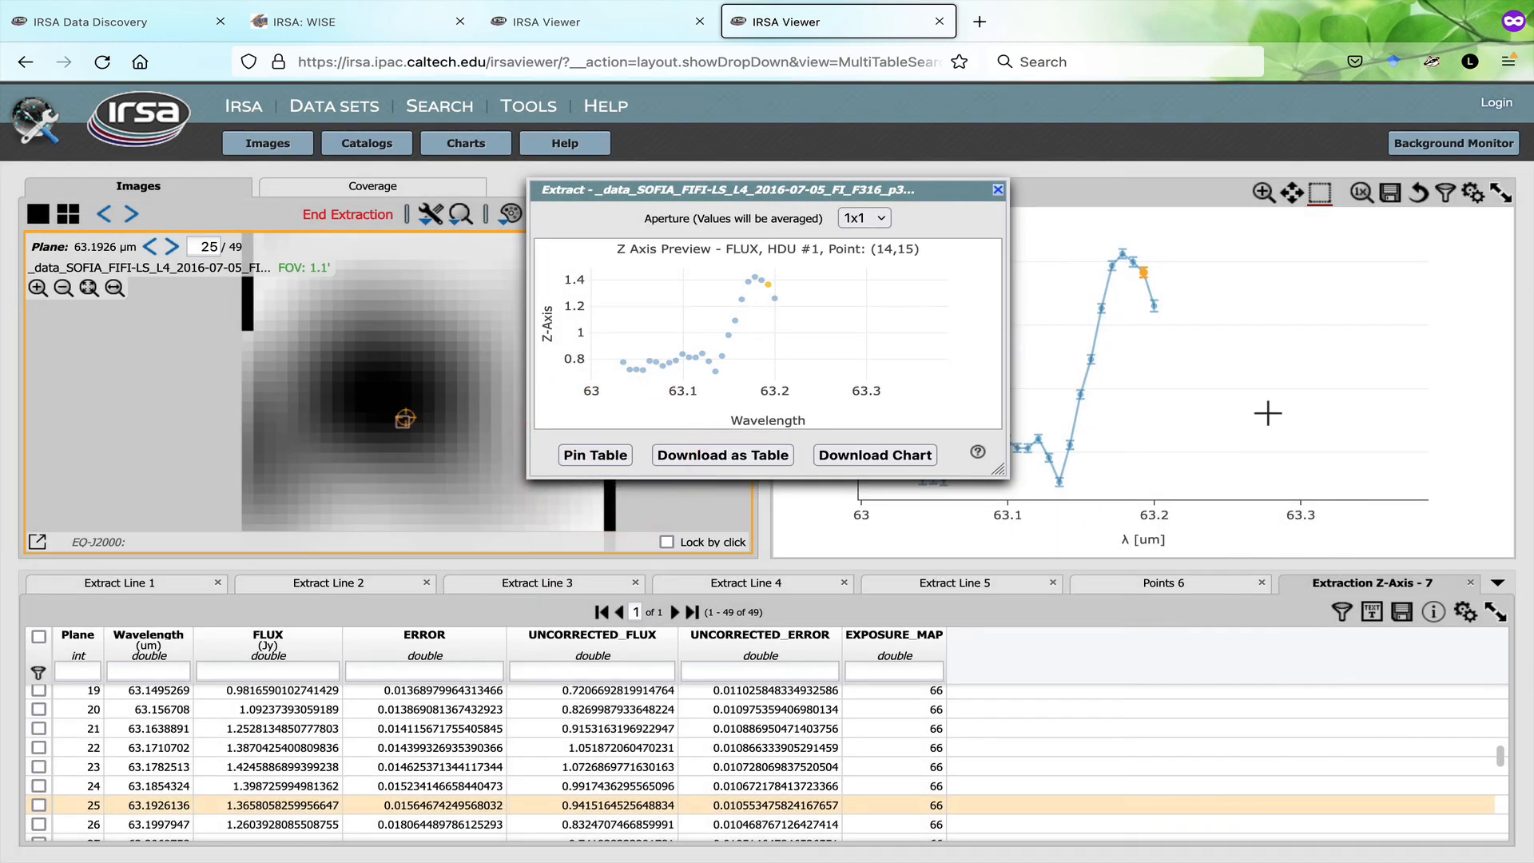
- Examine the chart of the pinned Z-axis spectrum and move the extraction dialog clear of the cube image
left_click_drag(957, 193, 625, 174)
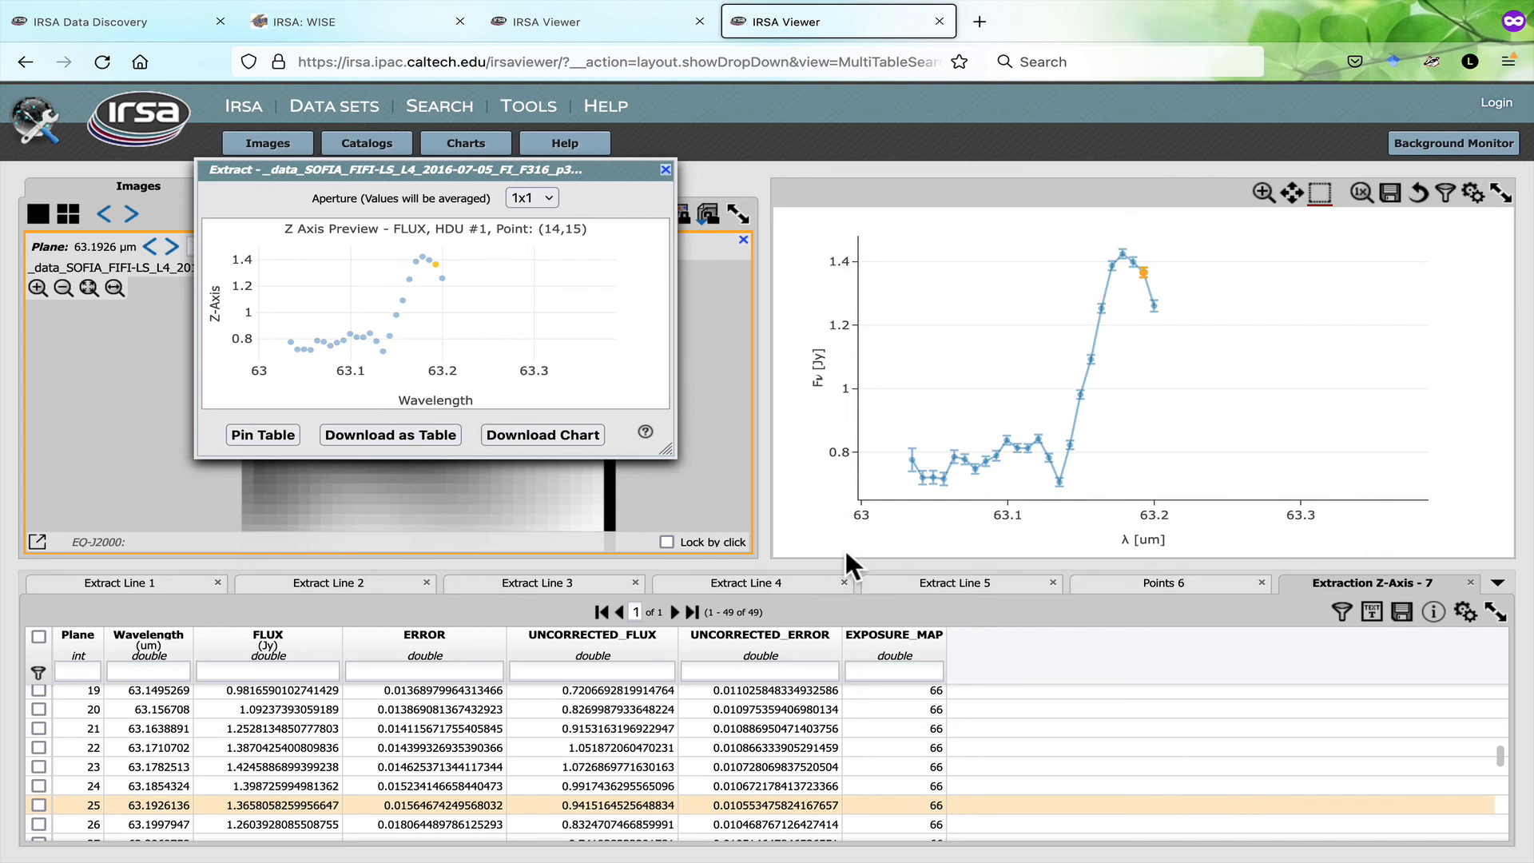
left_click_drag(580, 169, 913, 201)
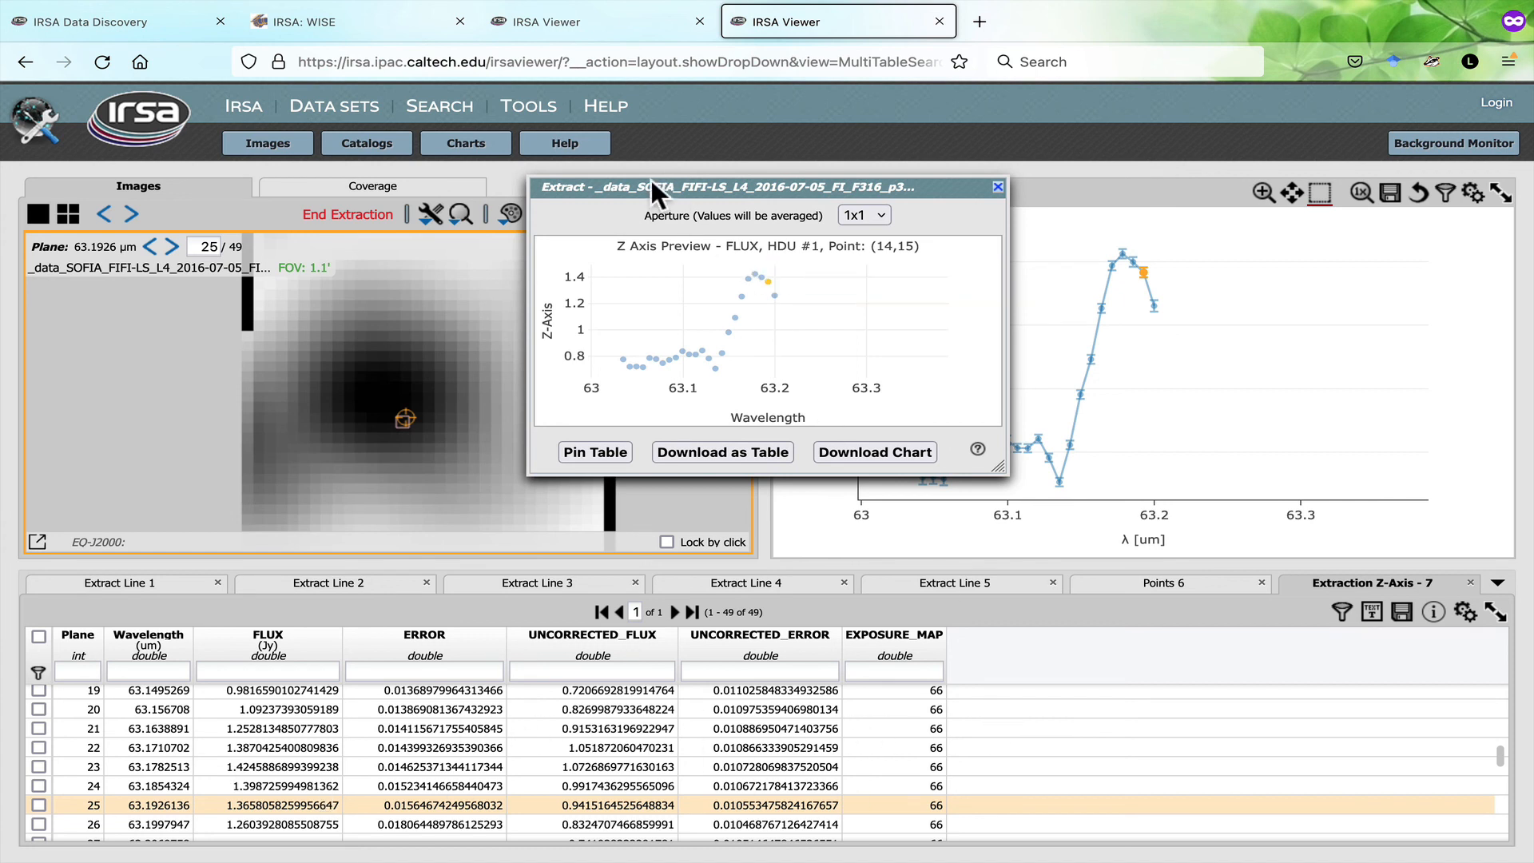
left_click_drag(650, 179, 878, 177)
- Preview Z-axis spectra at several pixels around the source and pin the tables for points (8,17) and (15,20)
left_click(366, 378)
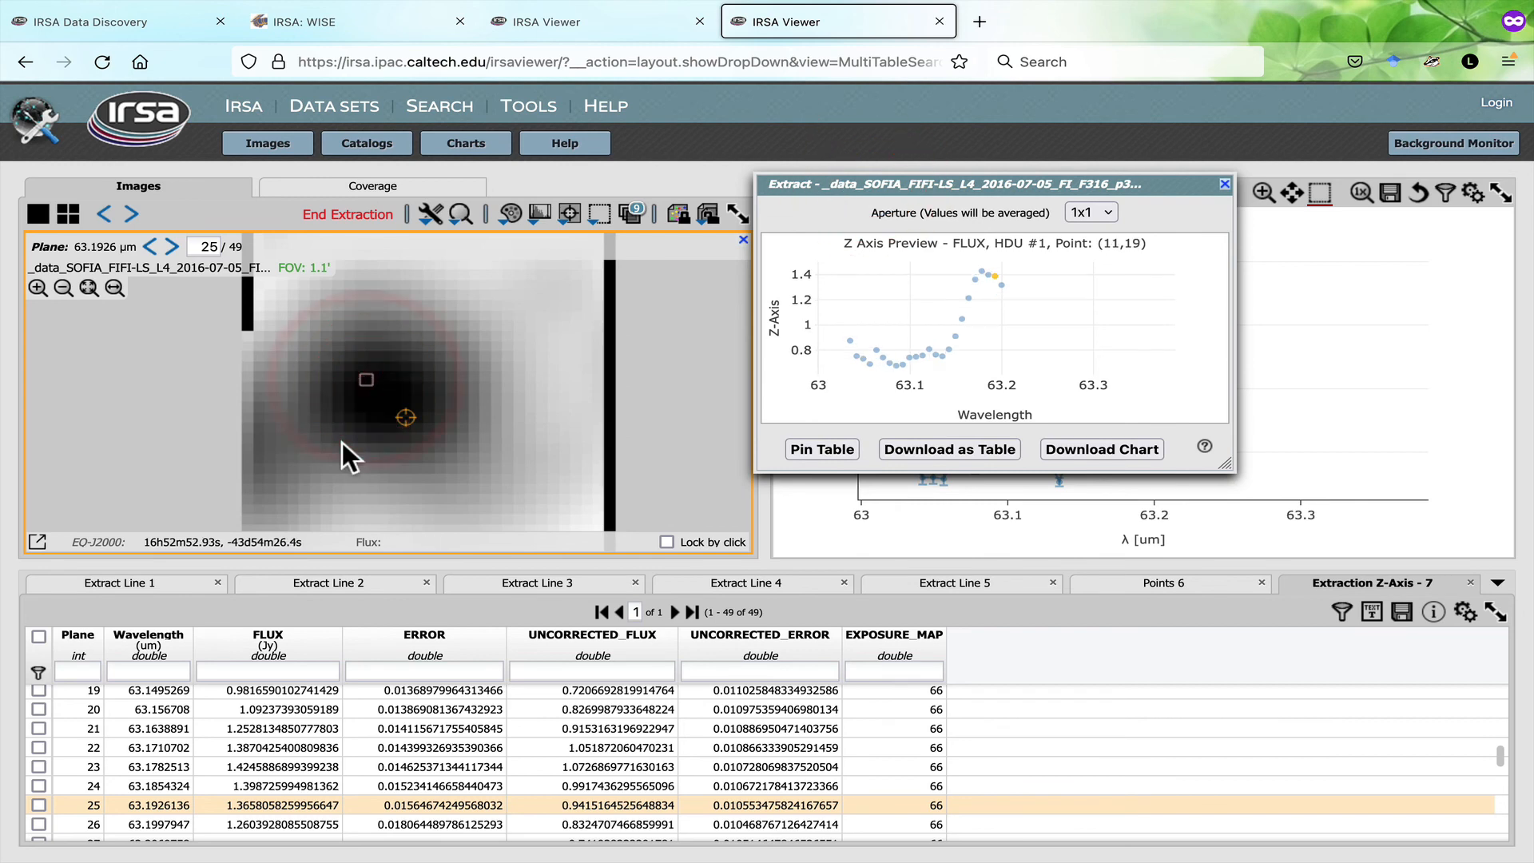
left_click(342, 443)
left_click(337, 400)
left_click(342, 377)
left_click(351, 349)
left_click(402, 337)
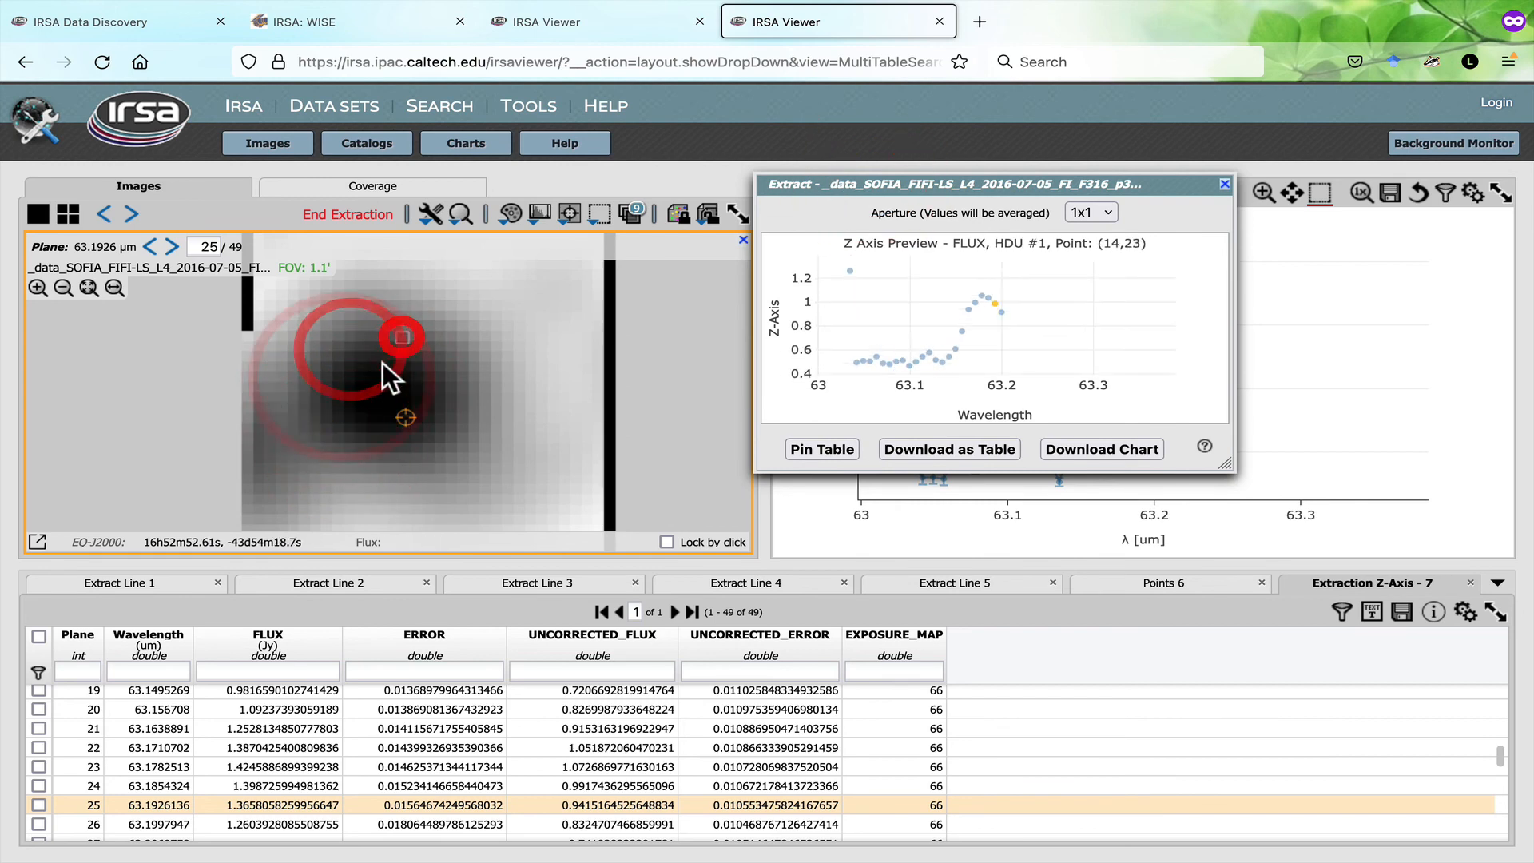
left_click(337, 396)
left_click(819, 448)
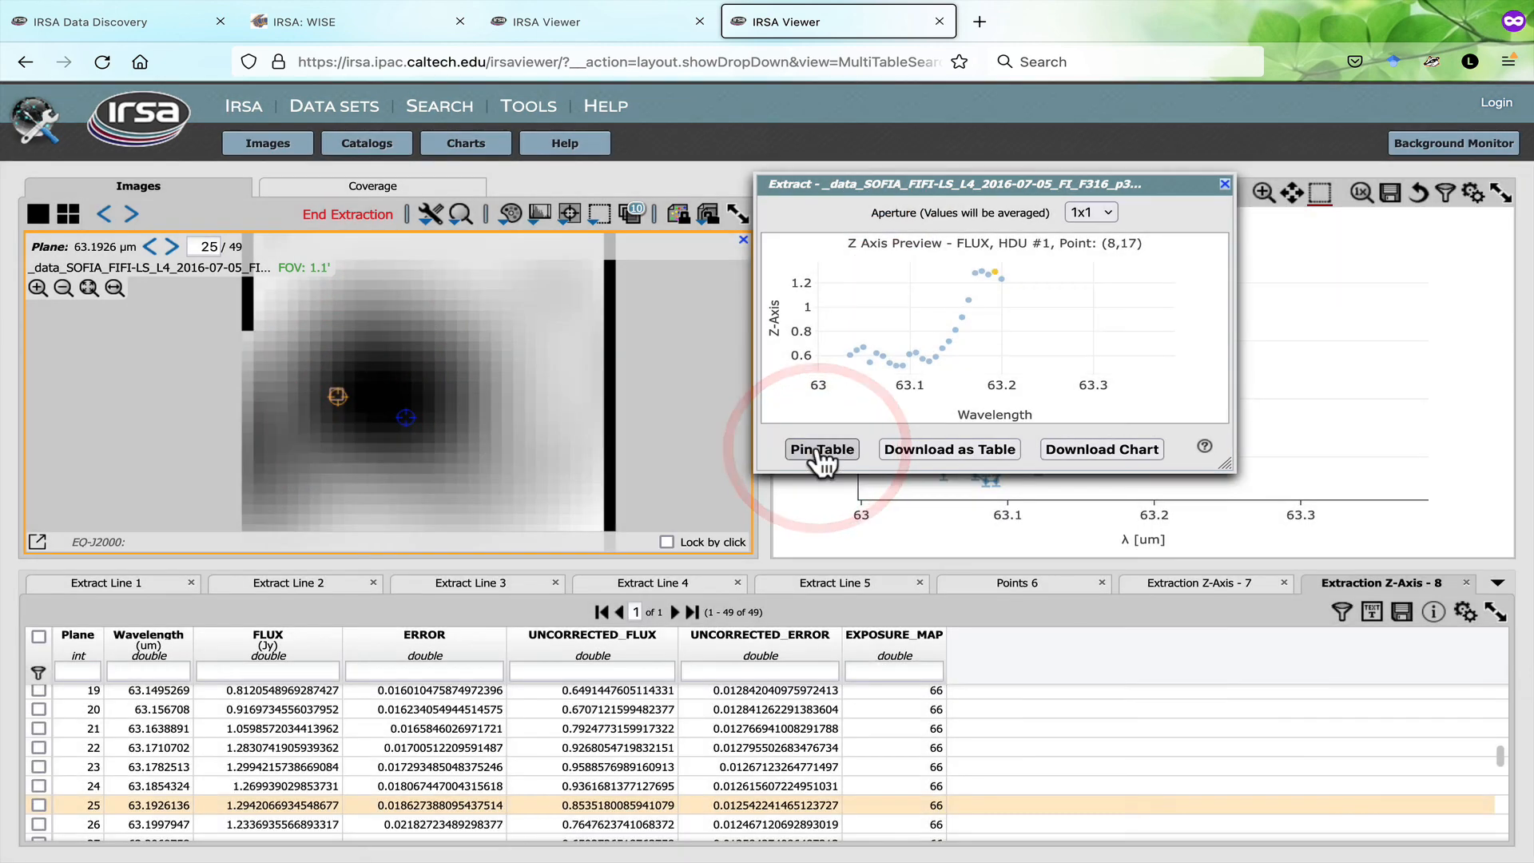
left_click(418, 367)
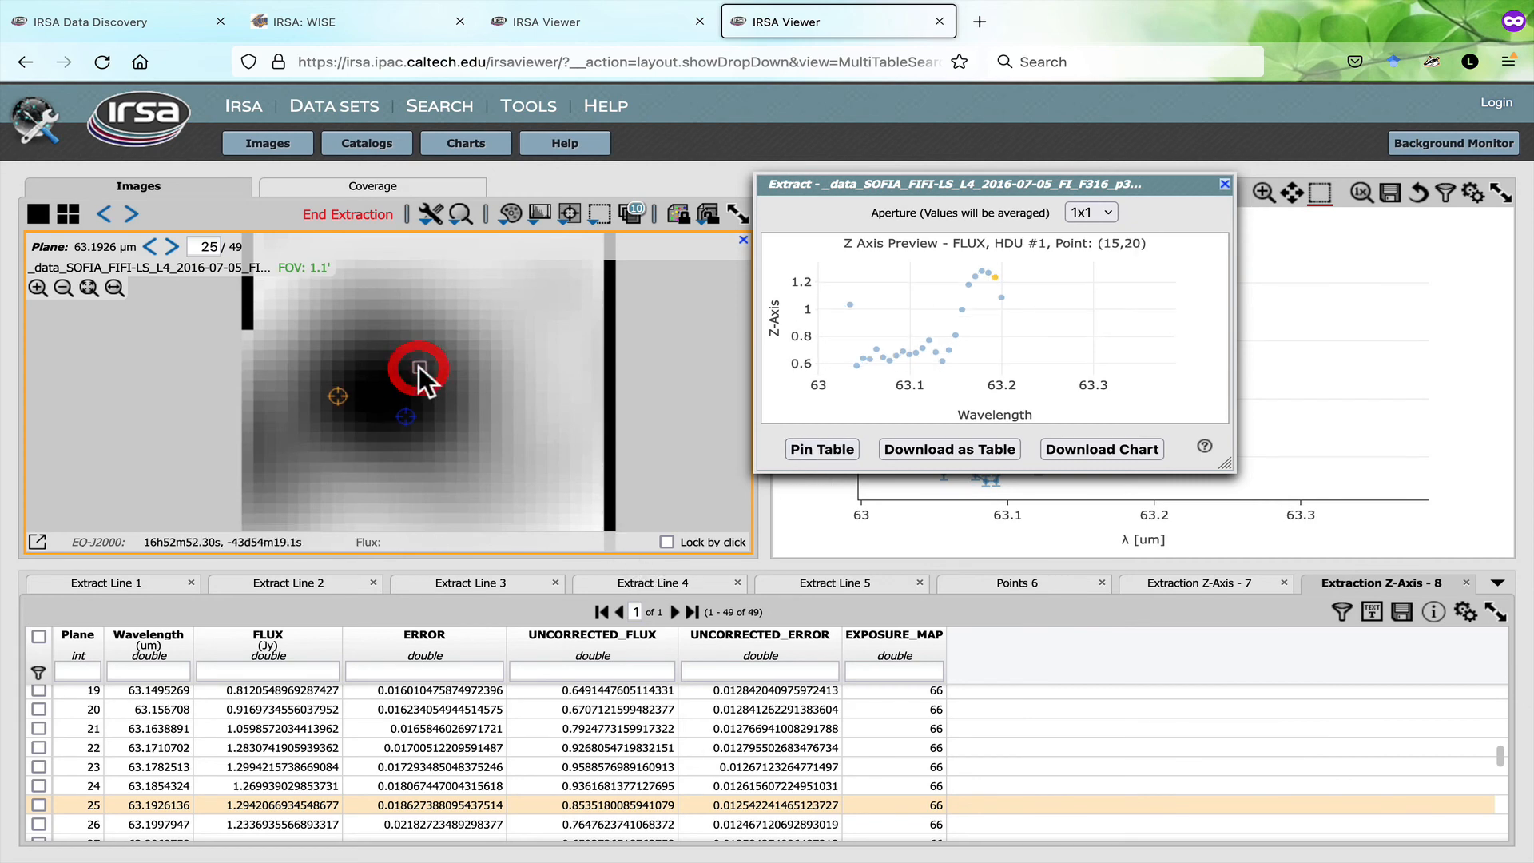
left_click(847, 451)
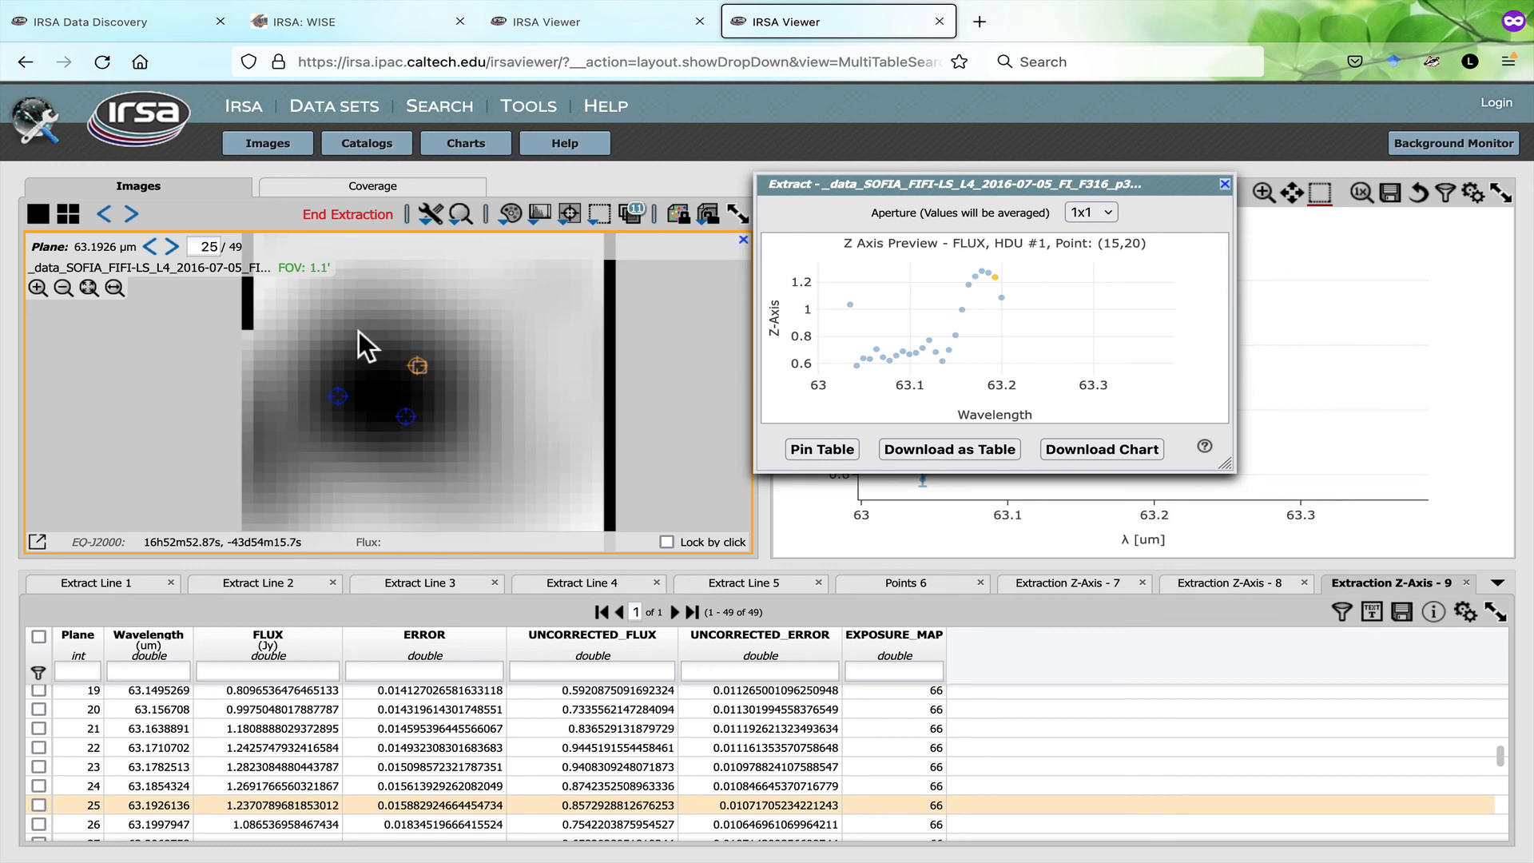
- Extract the Z-axis spectrum at point (11,23), pin its table, and temporarily move the extraction dialog aside to examine the chart
left_click(365, 331)
left_click(831, 450)
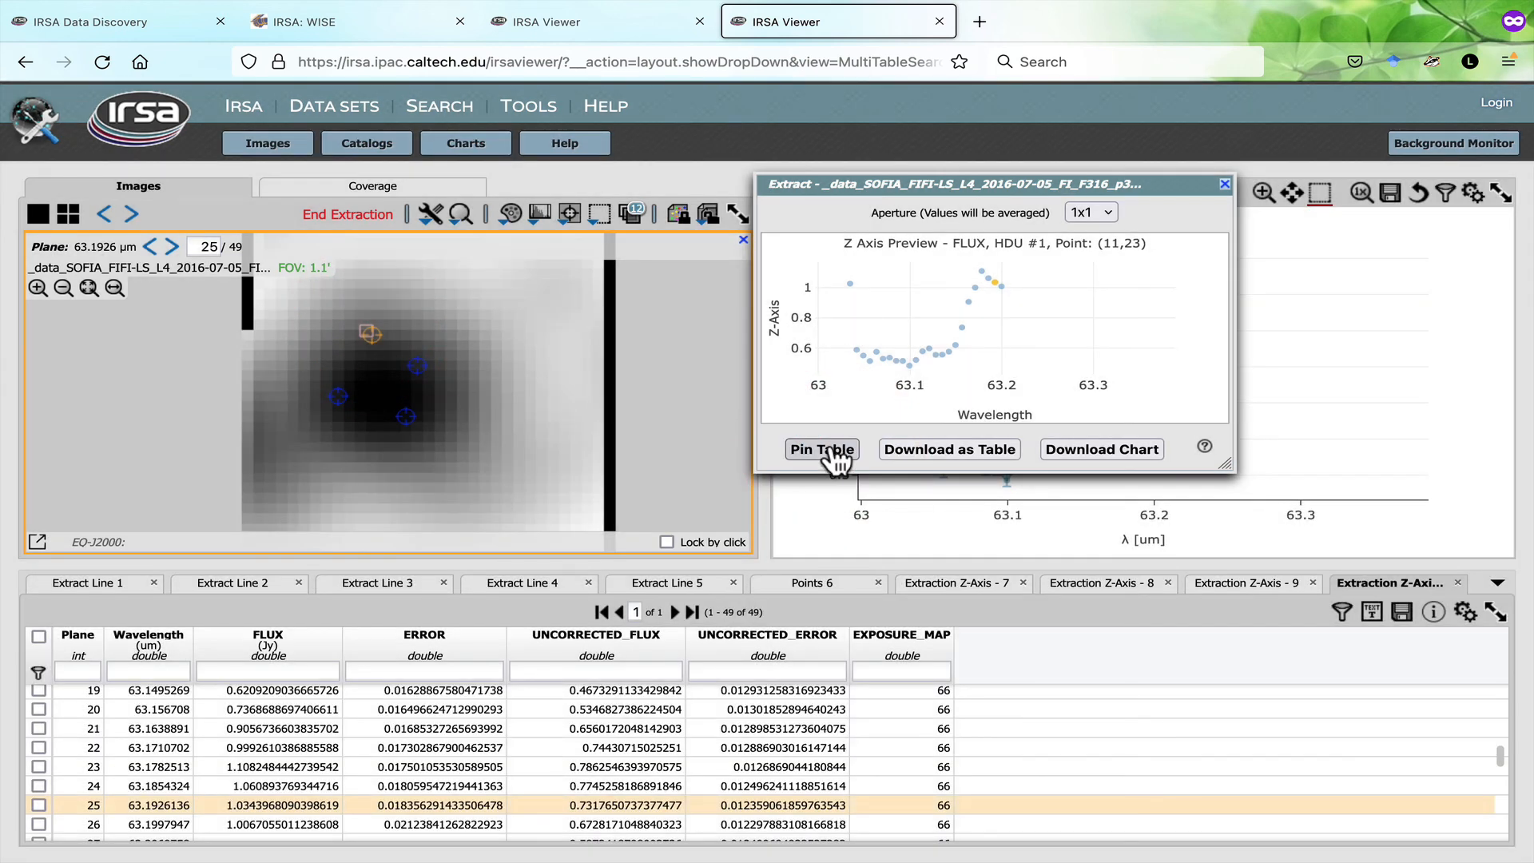
scroll(372, 358, "up", 1)
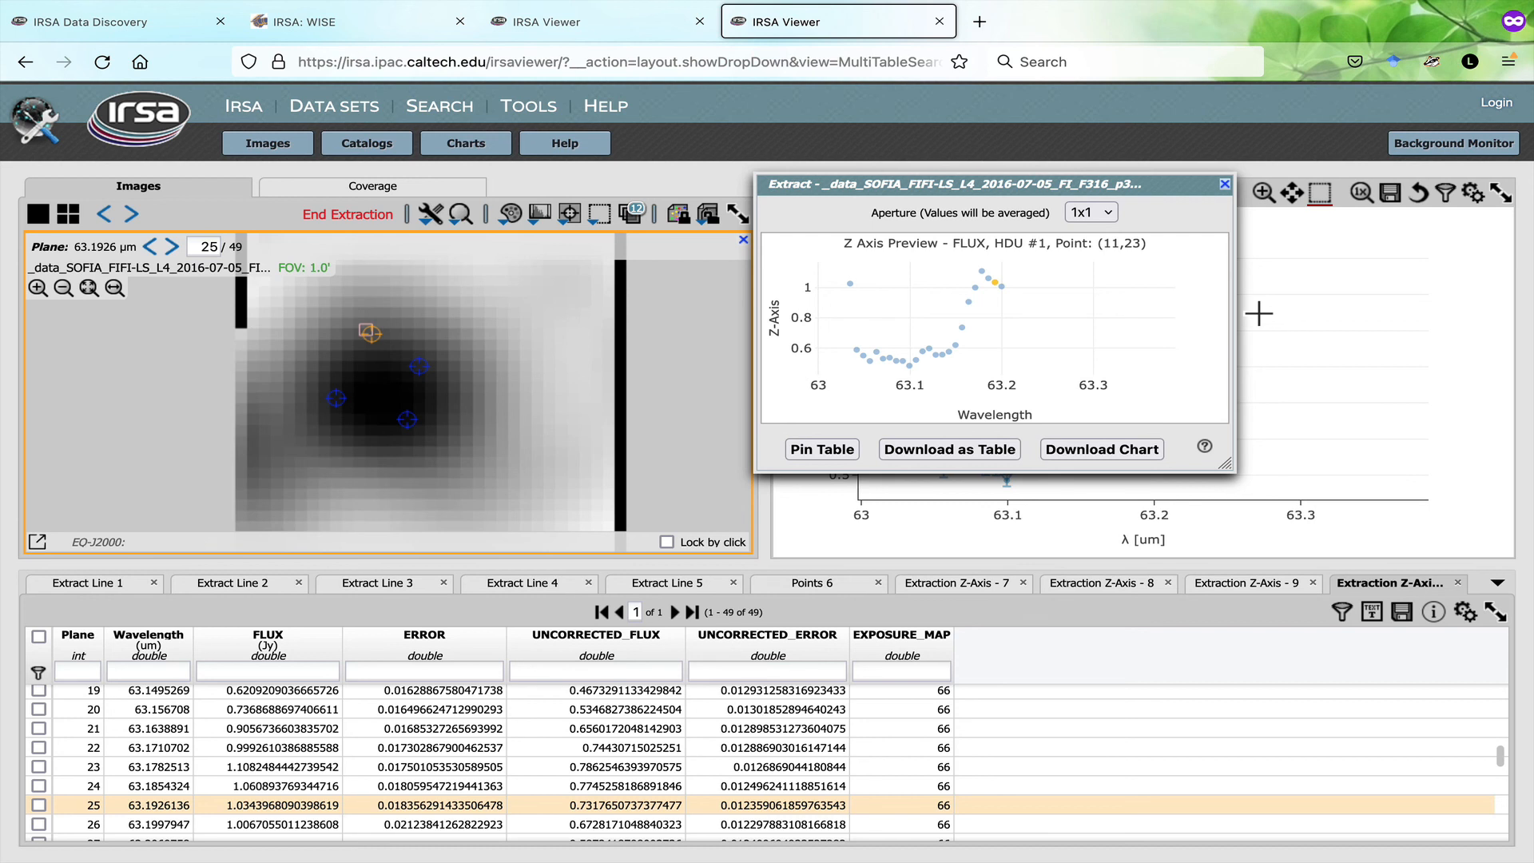
left_click_drag(1164, 183, 753, 162)
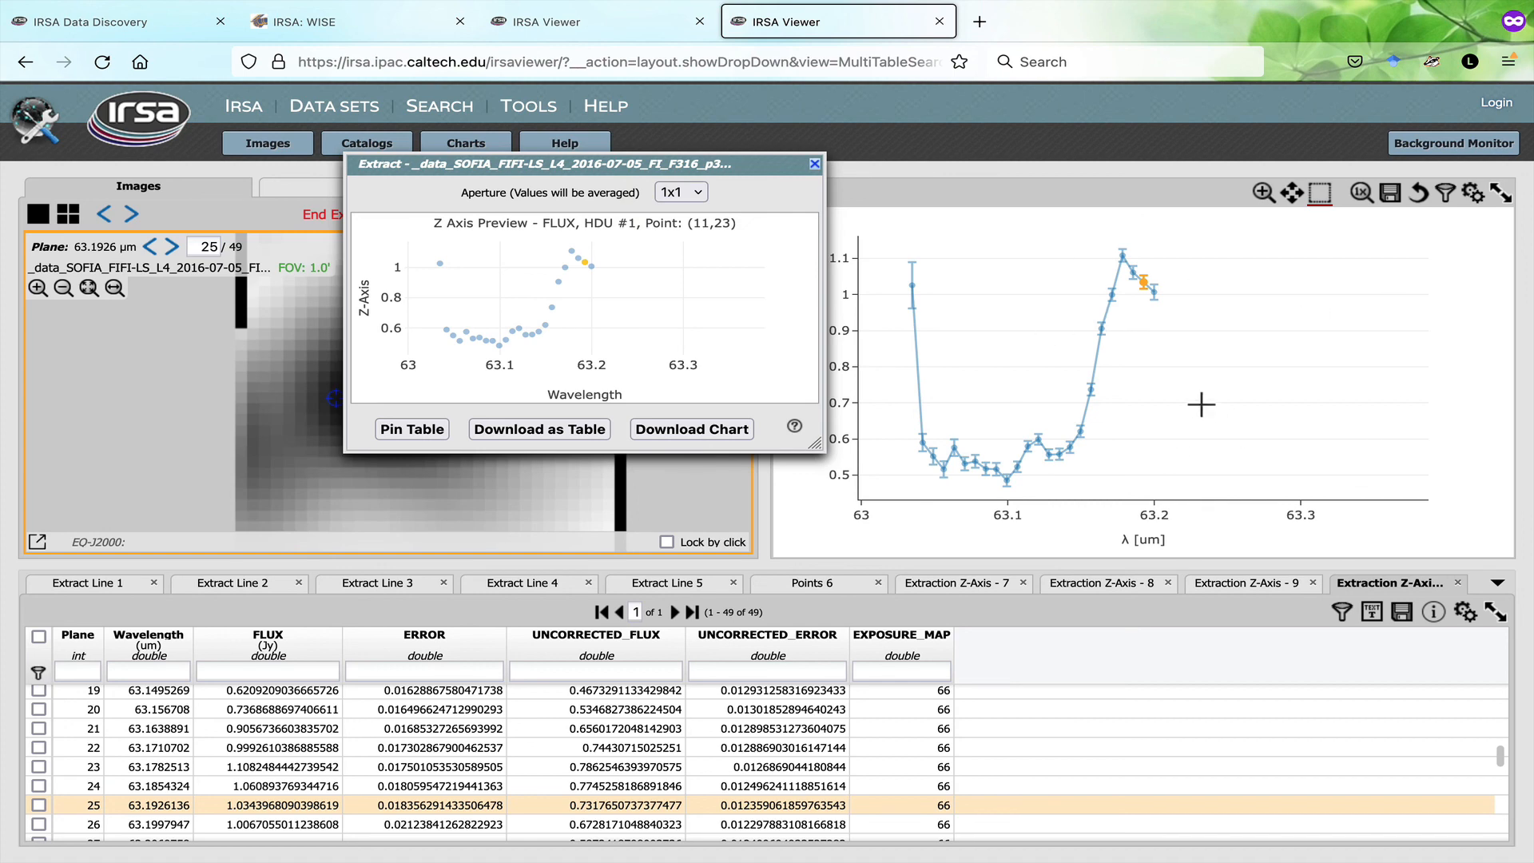
left_click_drag(644, 152, 1050, 136)
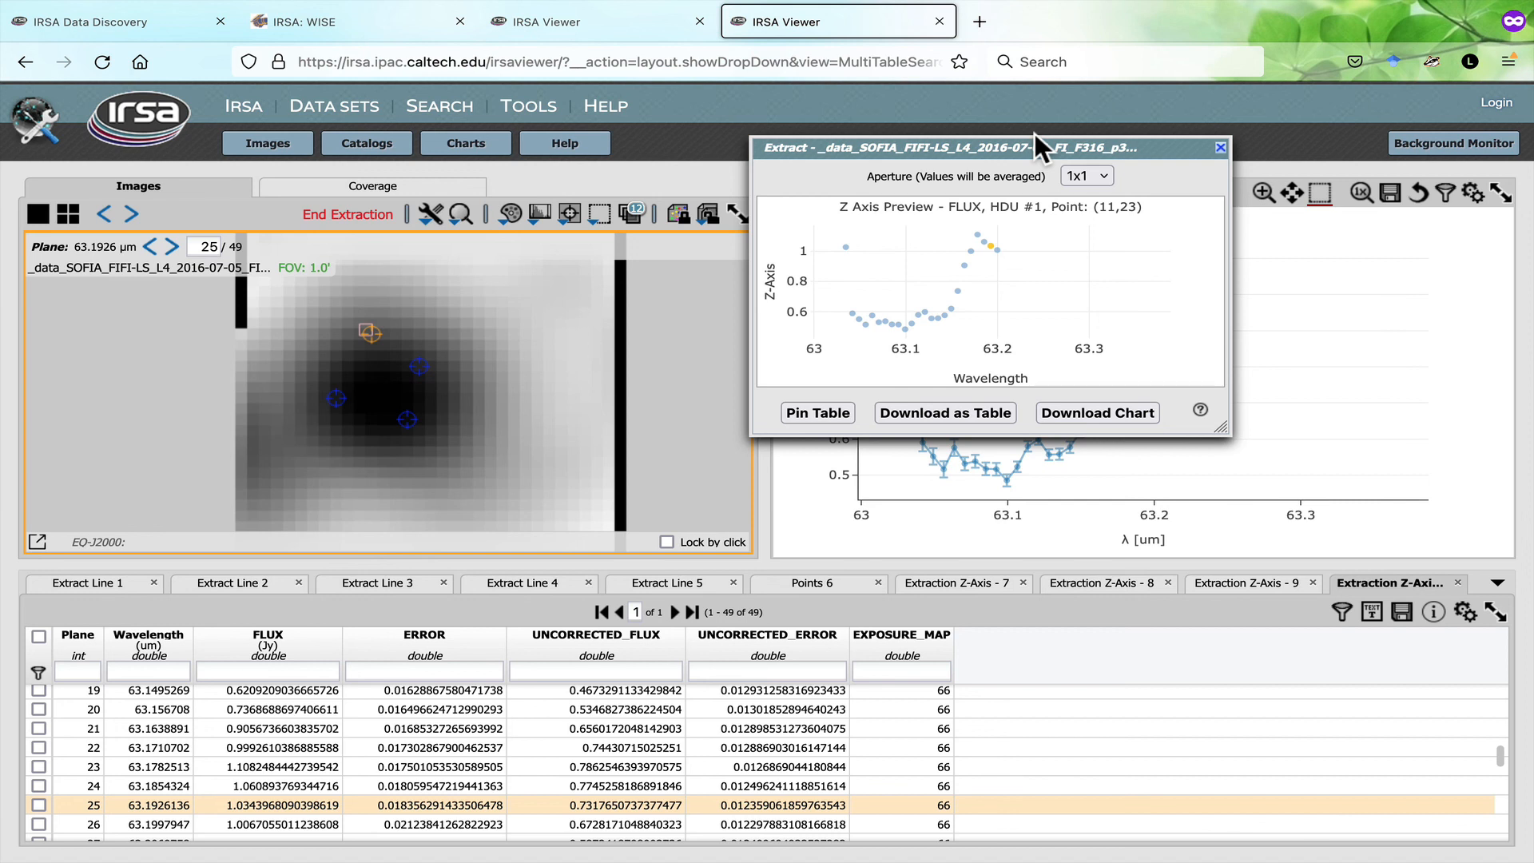
- Go to the IRSA home page, expand the mission archives to look them over, and collapse the list again
left_click(150, 112)
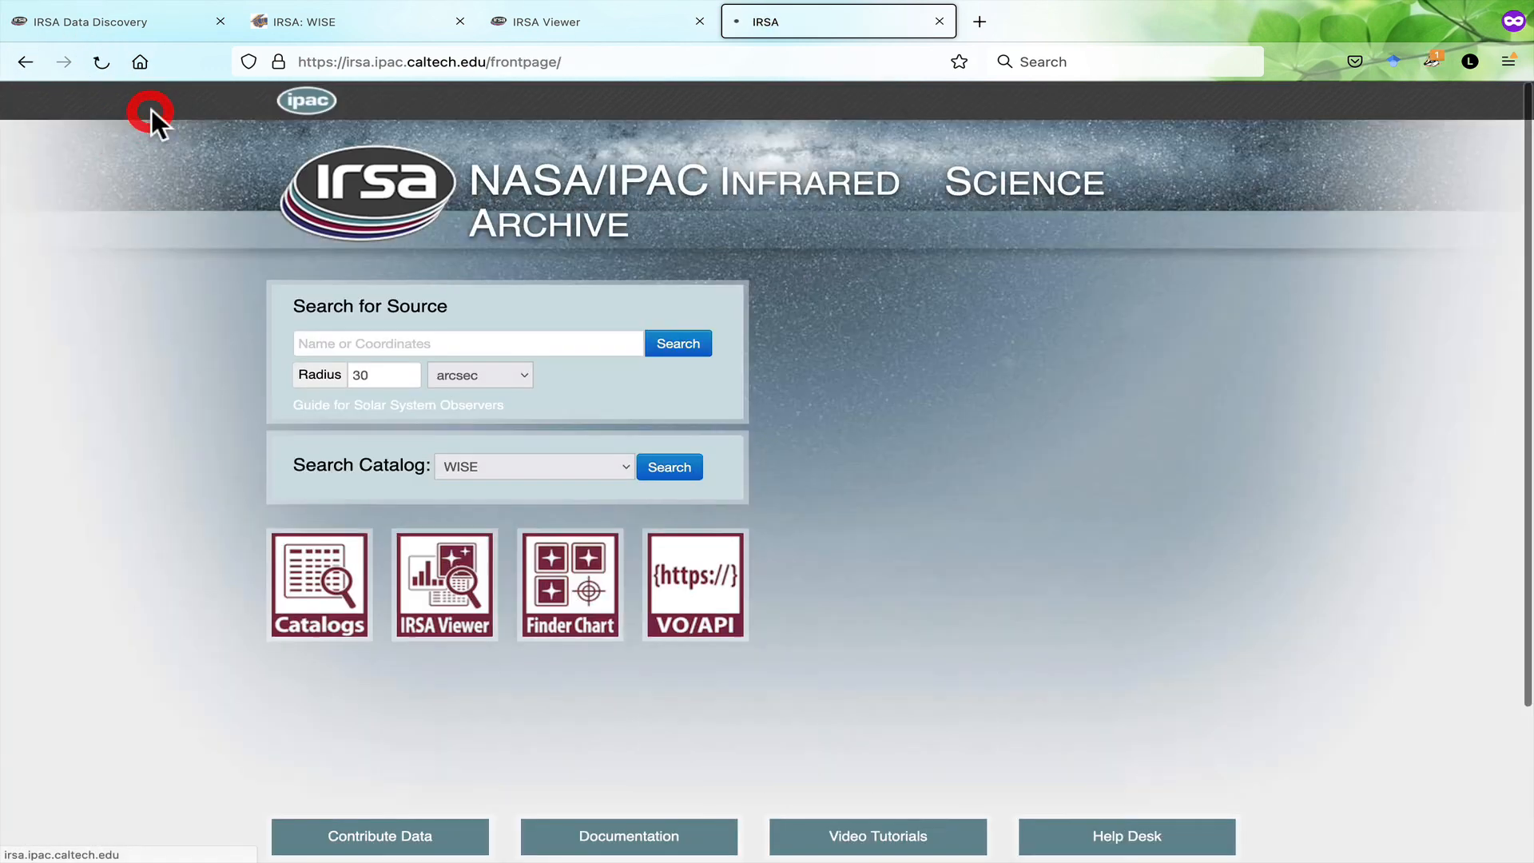
left_click(1197, 734)
scroll(1310, 711, "down", 3)
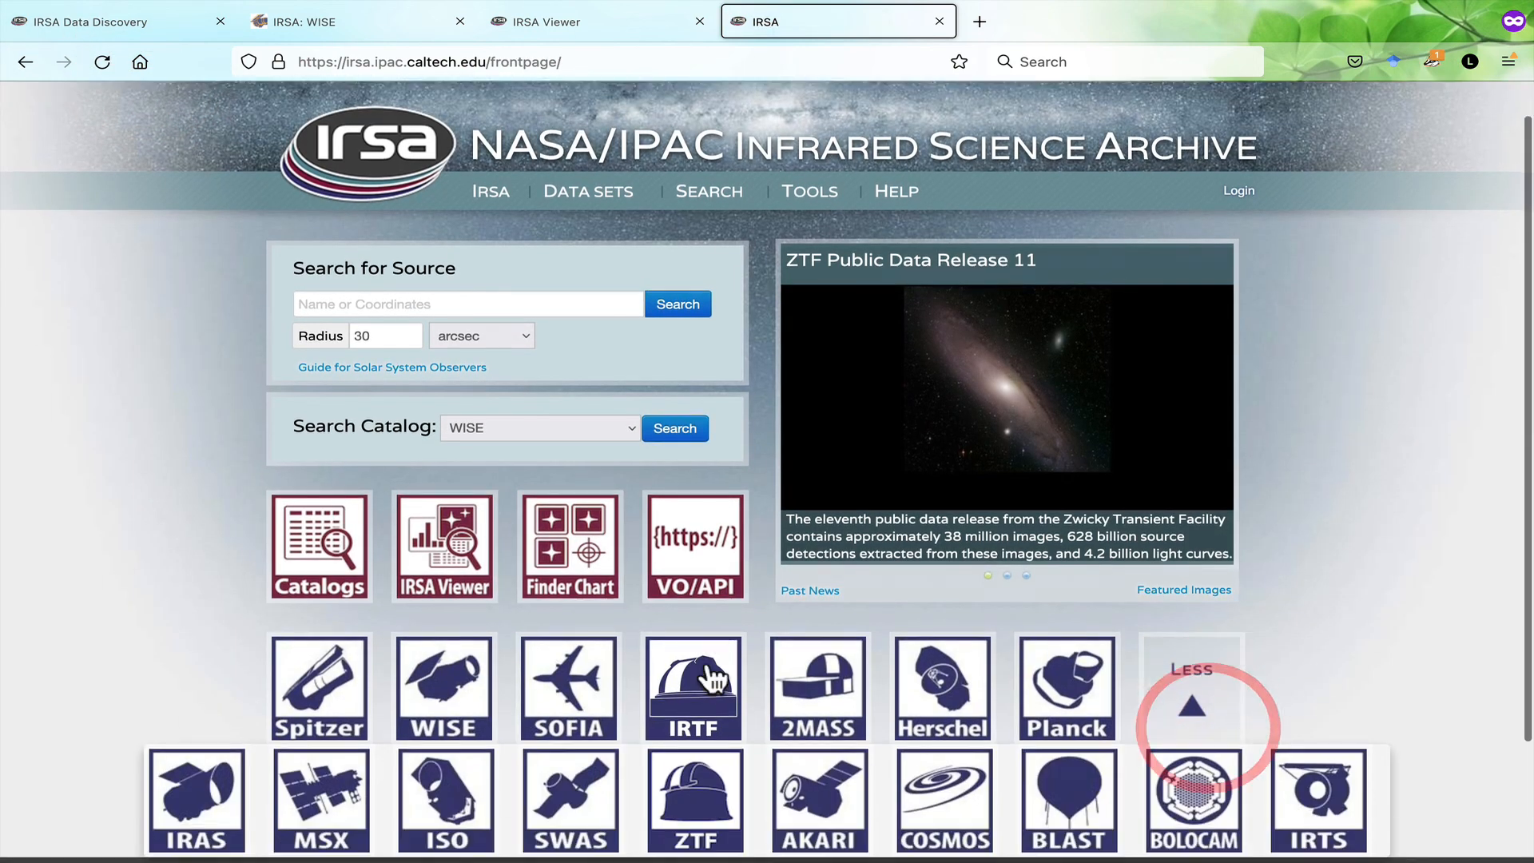
left_click(1153, 517)
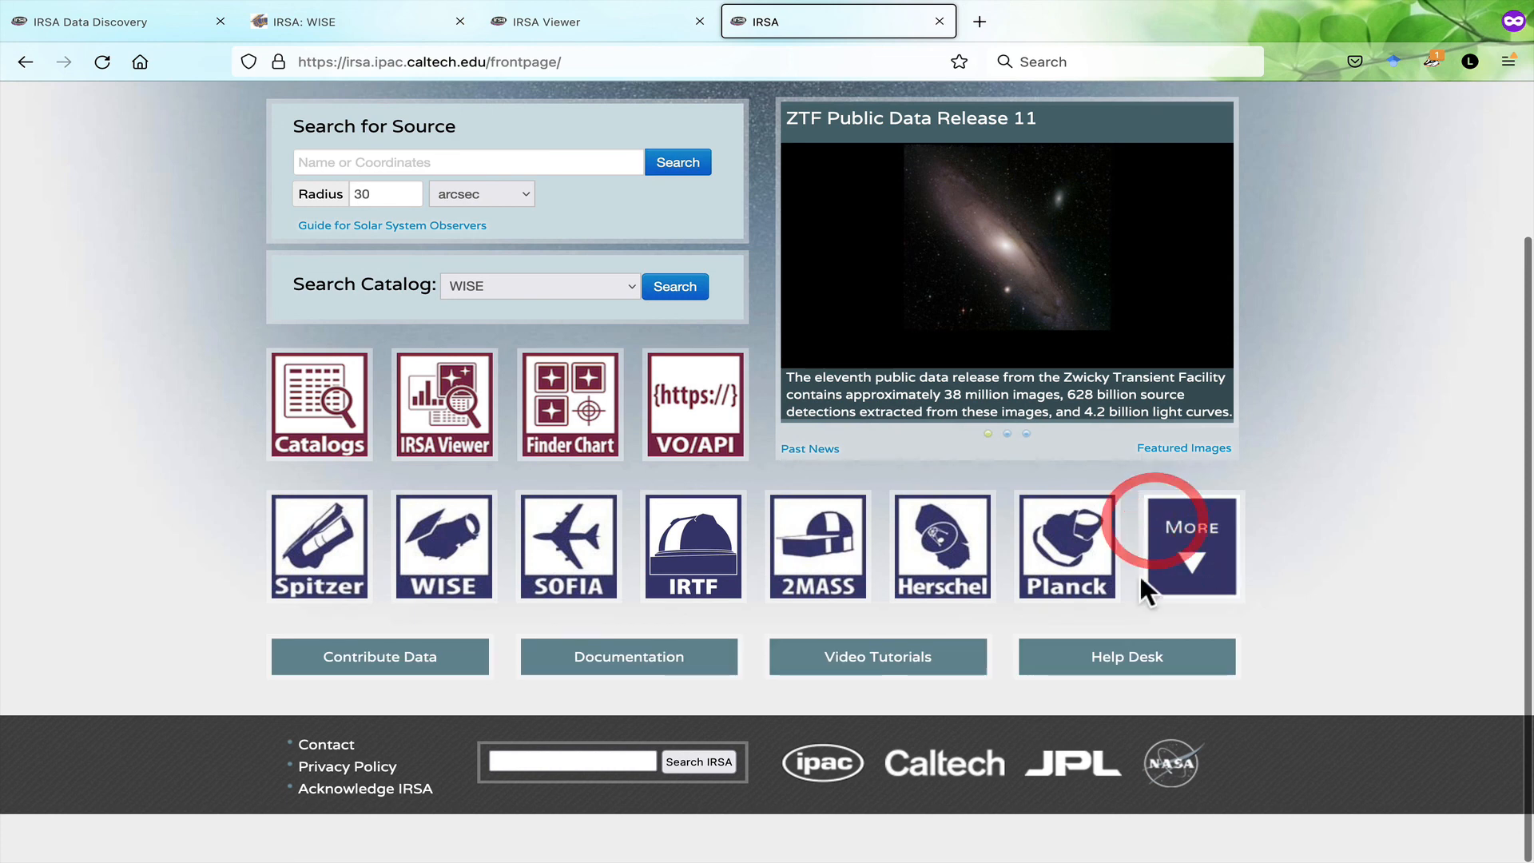
- Review the playlists and file-naming pattern on IRSA's Video Tutorials page and return to the home page
left_click(895, 673)
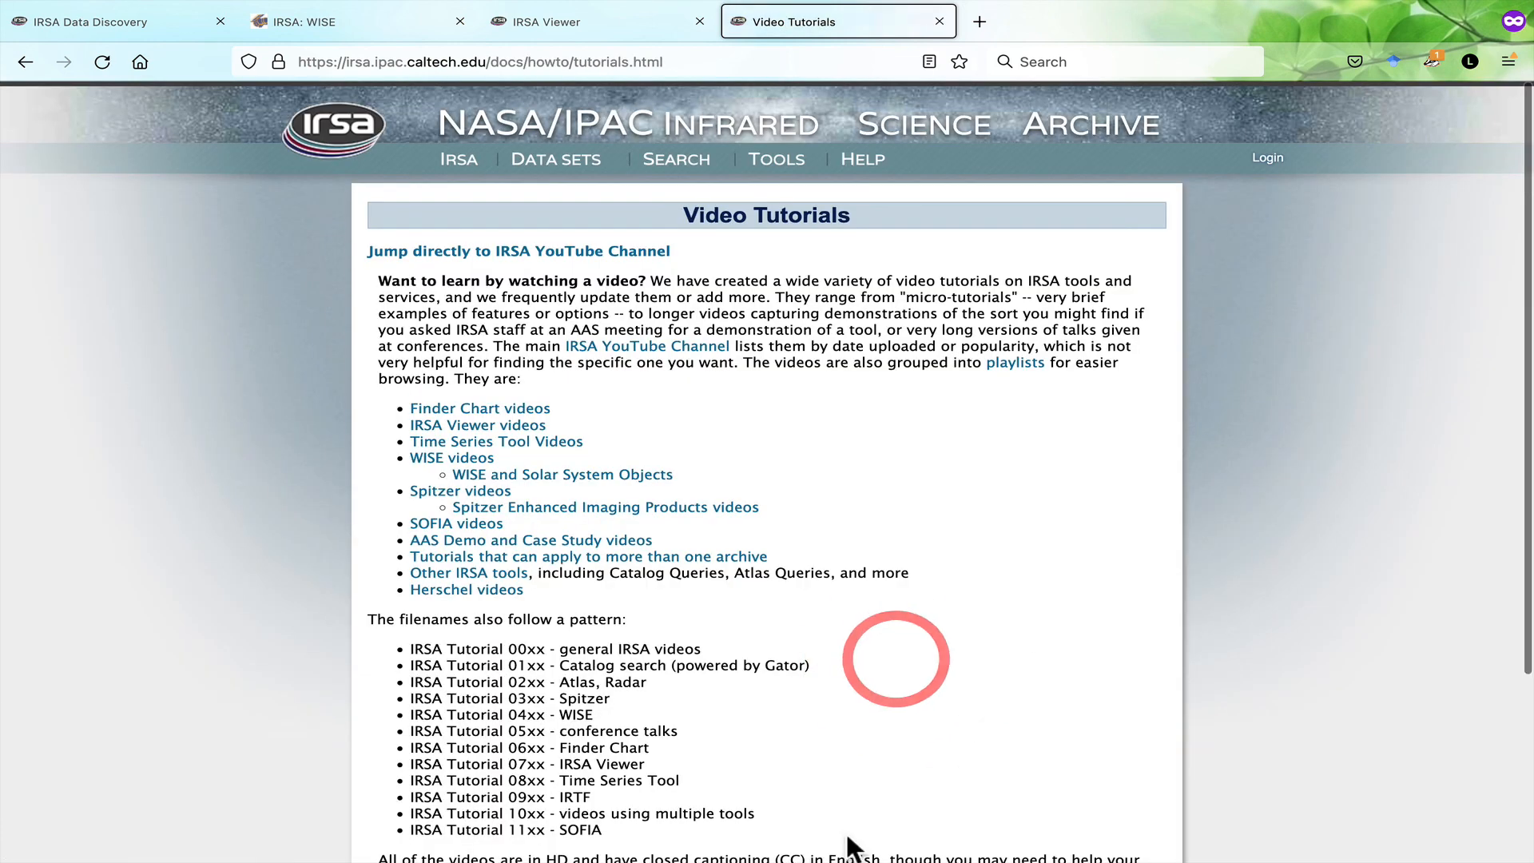
scroll(1356, 671, "down", 1)
scroll(1357, 668, "down", 1)
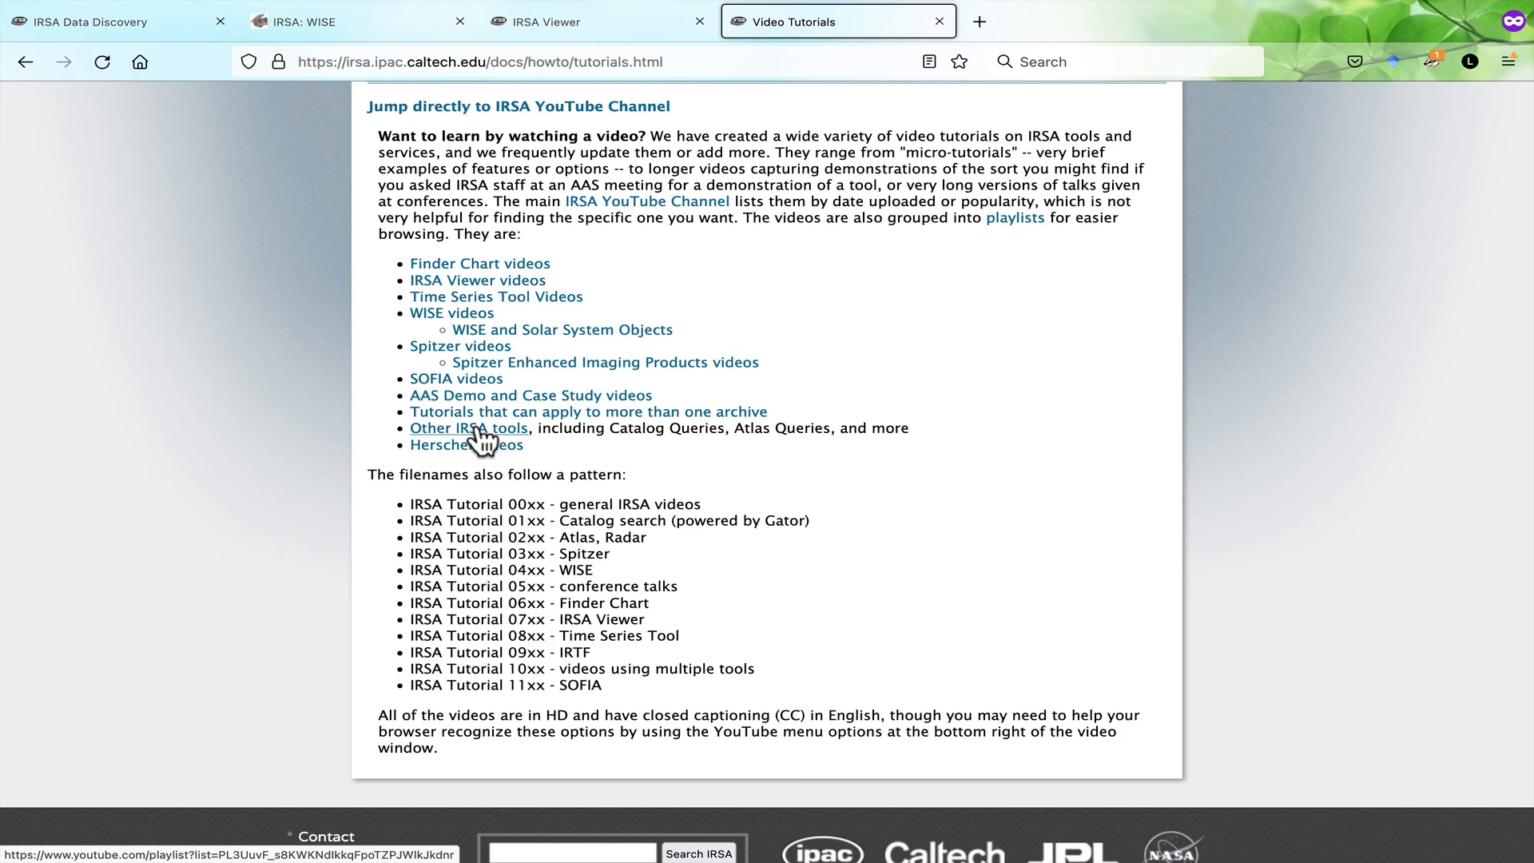
left_click(26, 63)
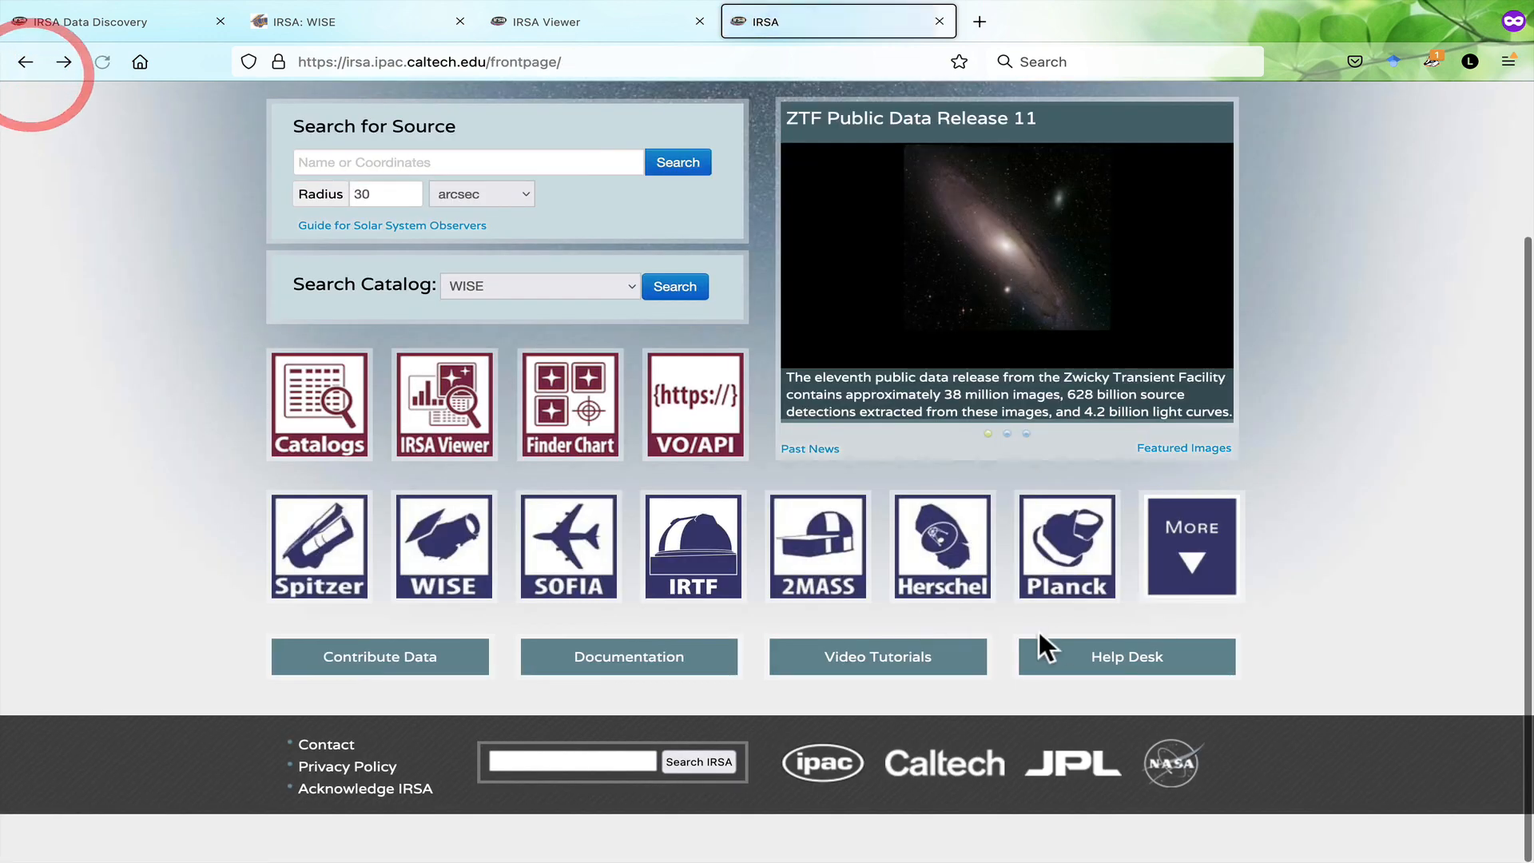